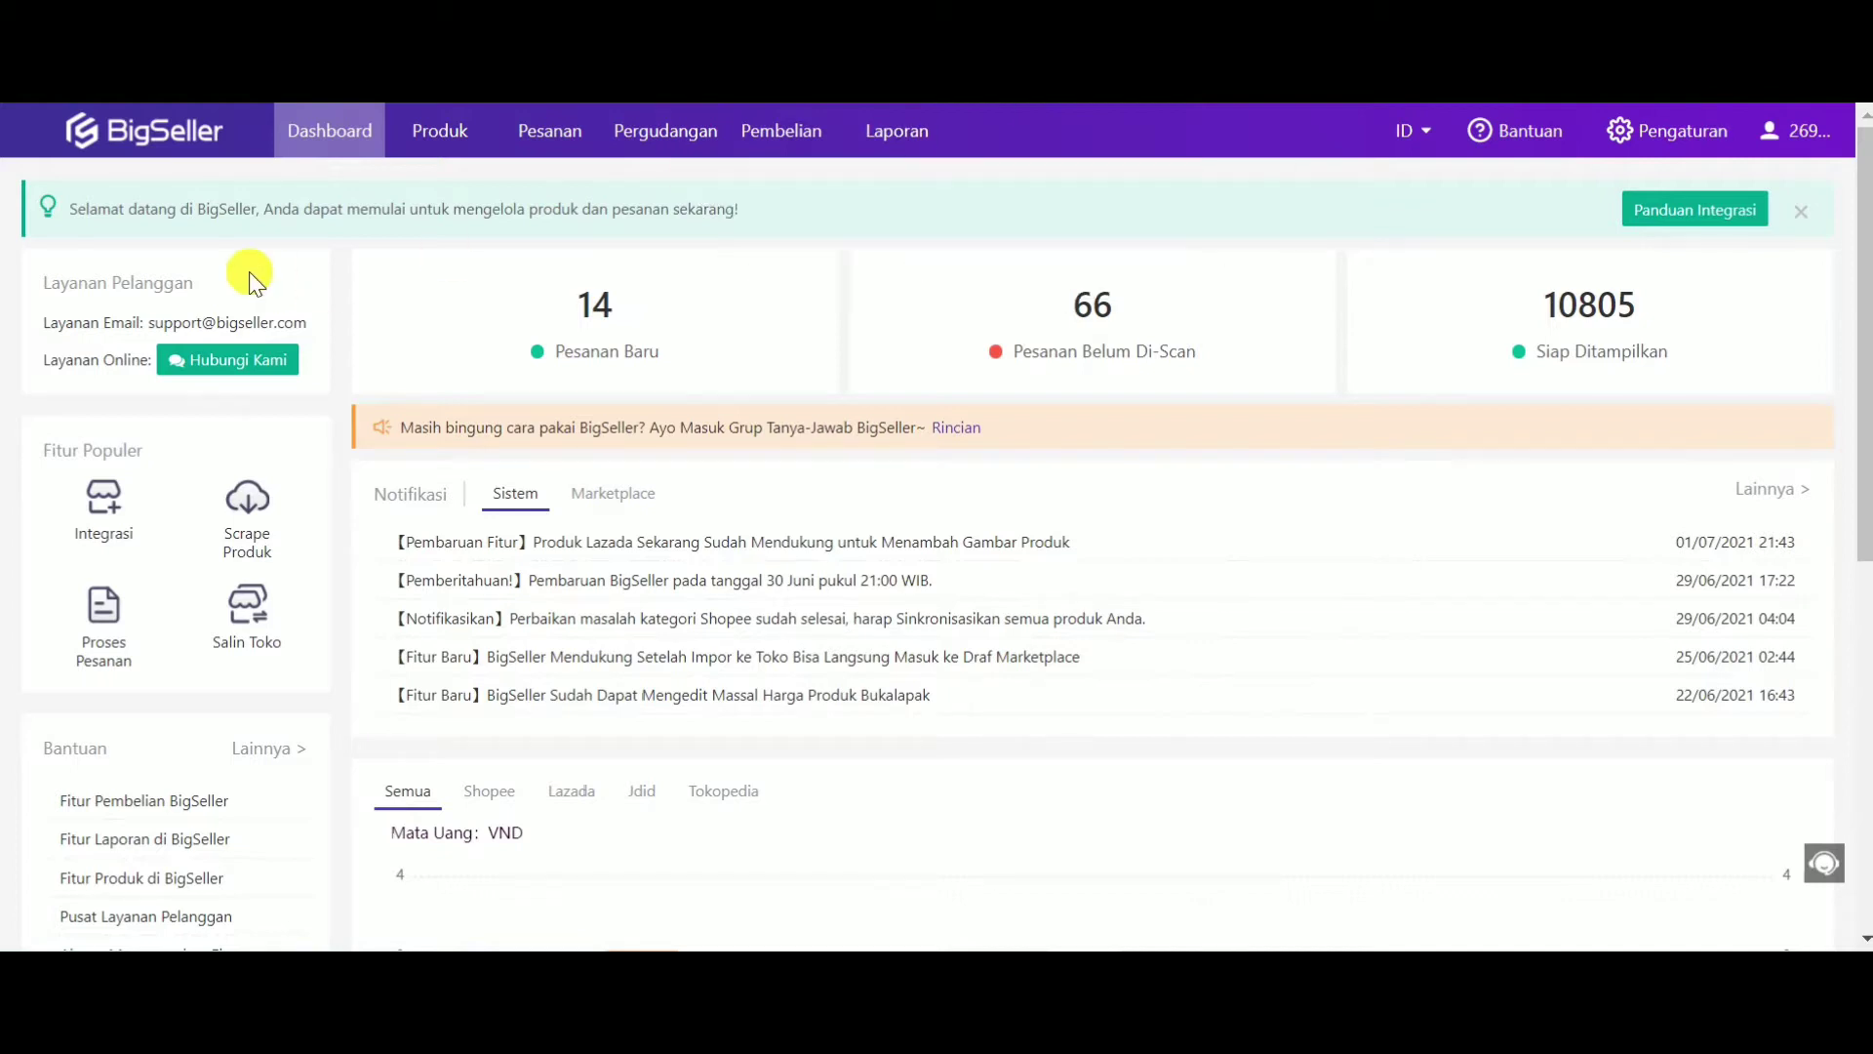
# Open the Salin Toko product list for the Tokopedia marketplace.
pyautogui.moveTo(451, 131)
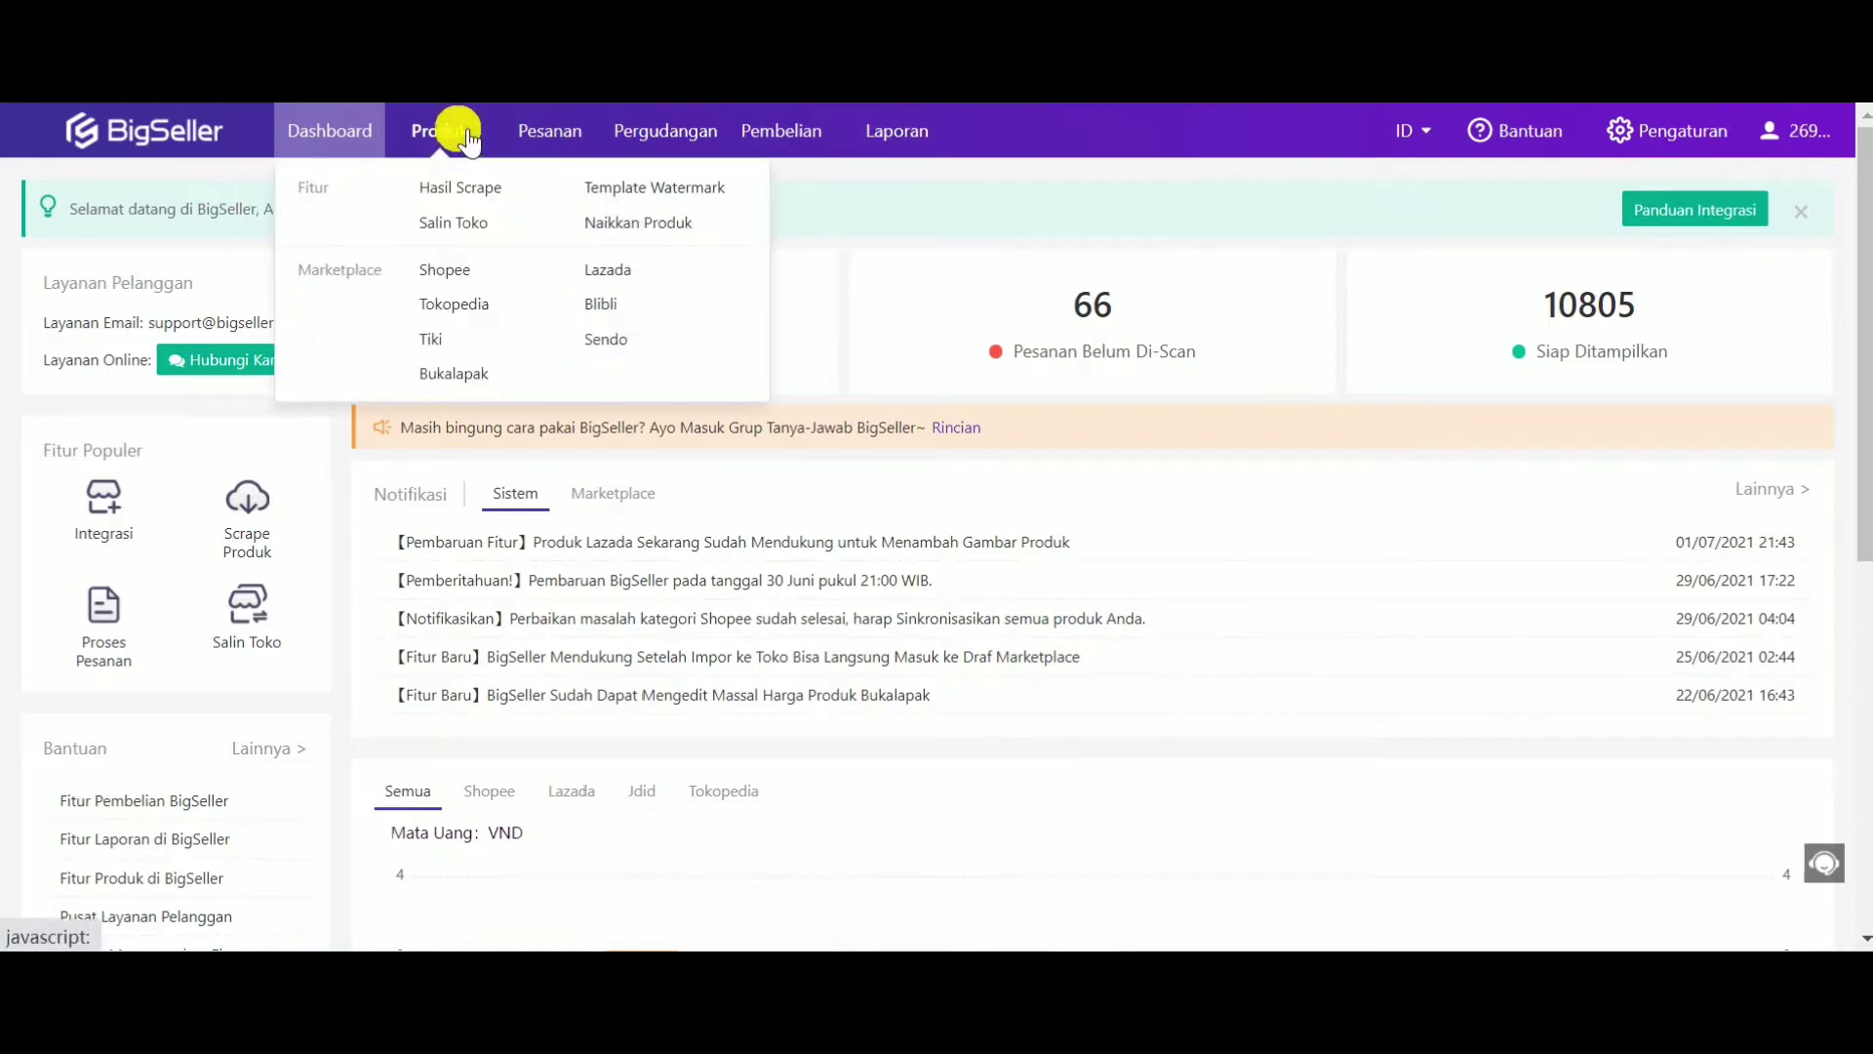
pyautogui.click(443, 226)
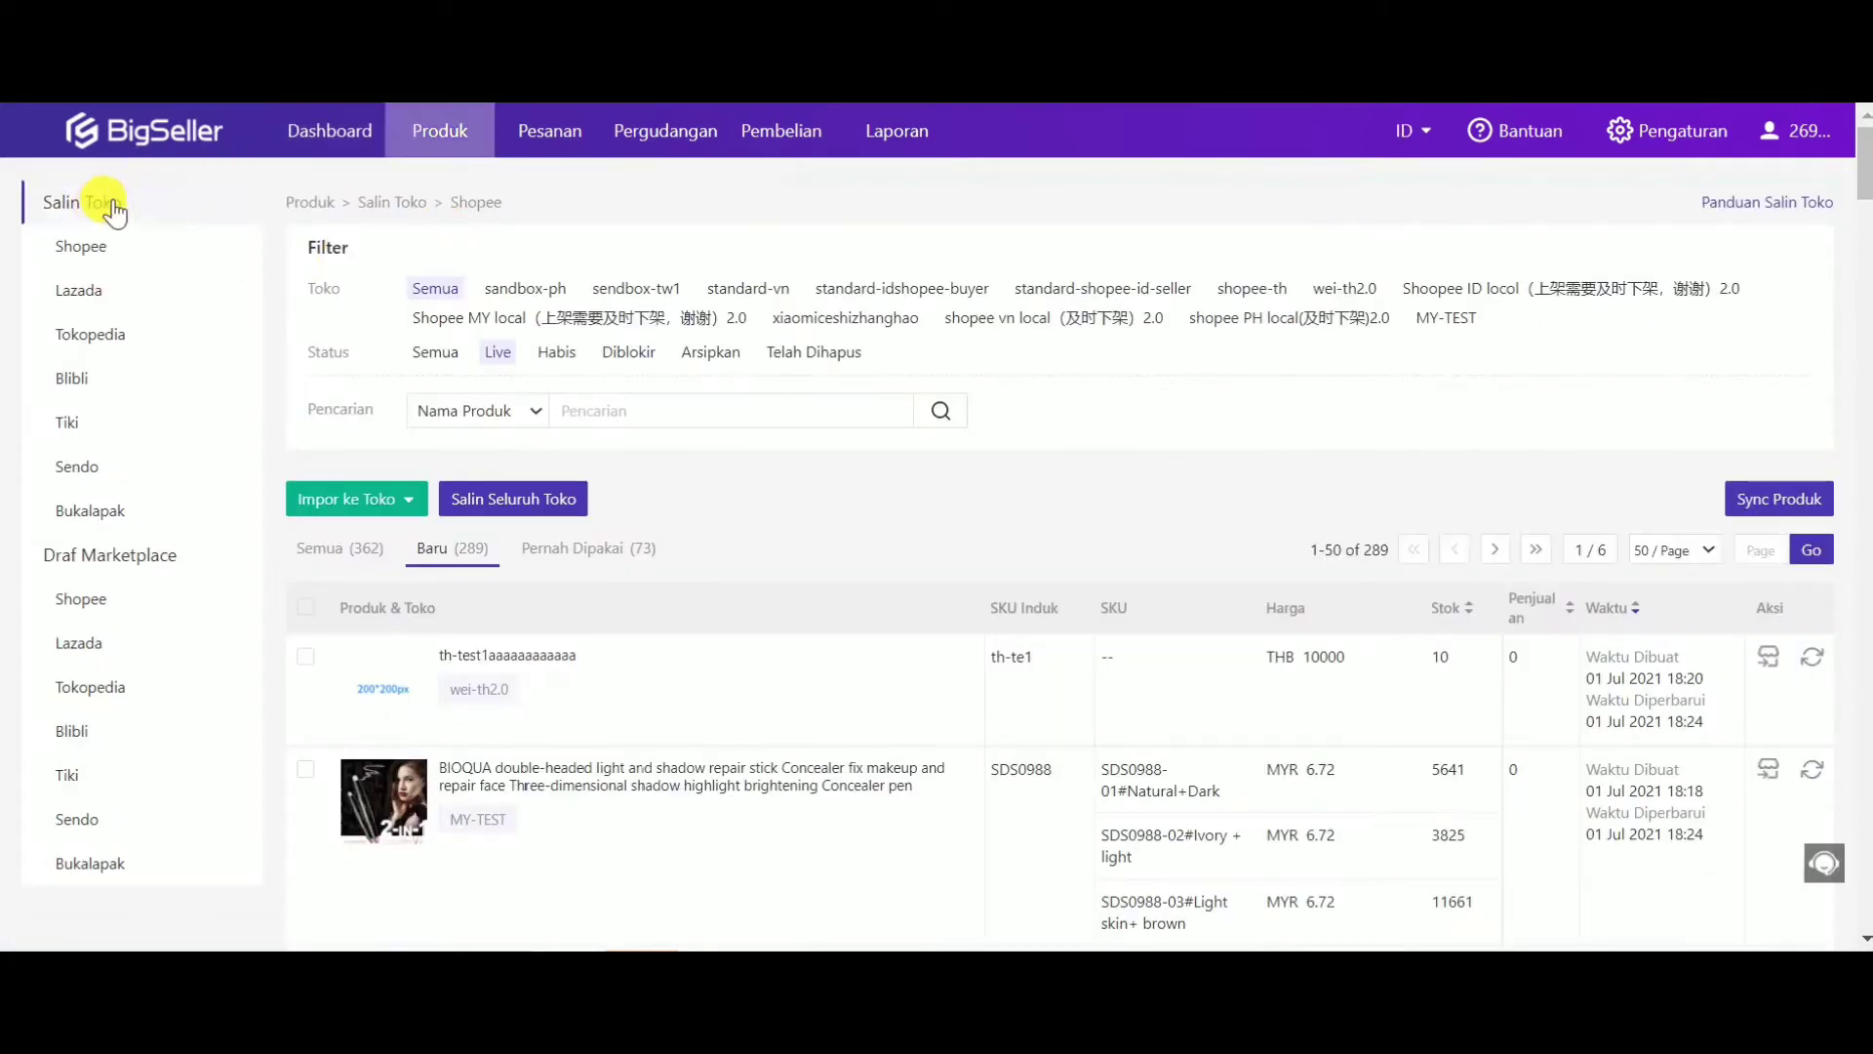
pyautogui.click(93, 337)
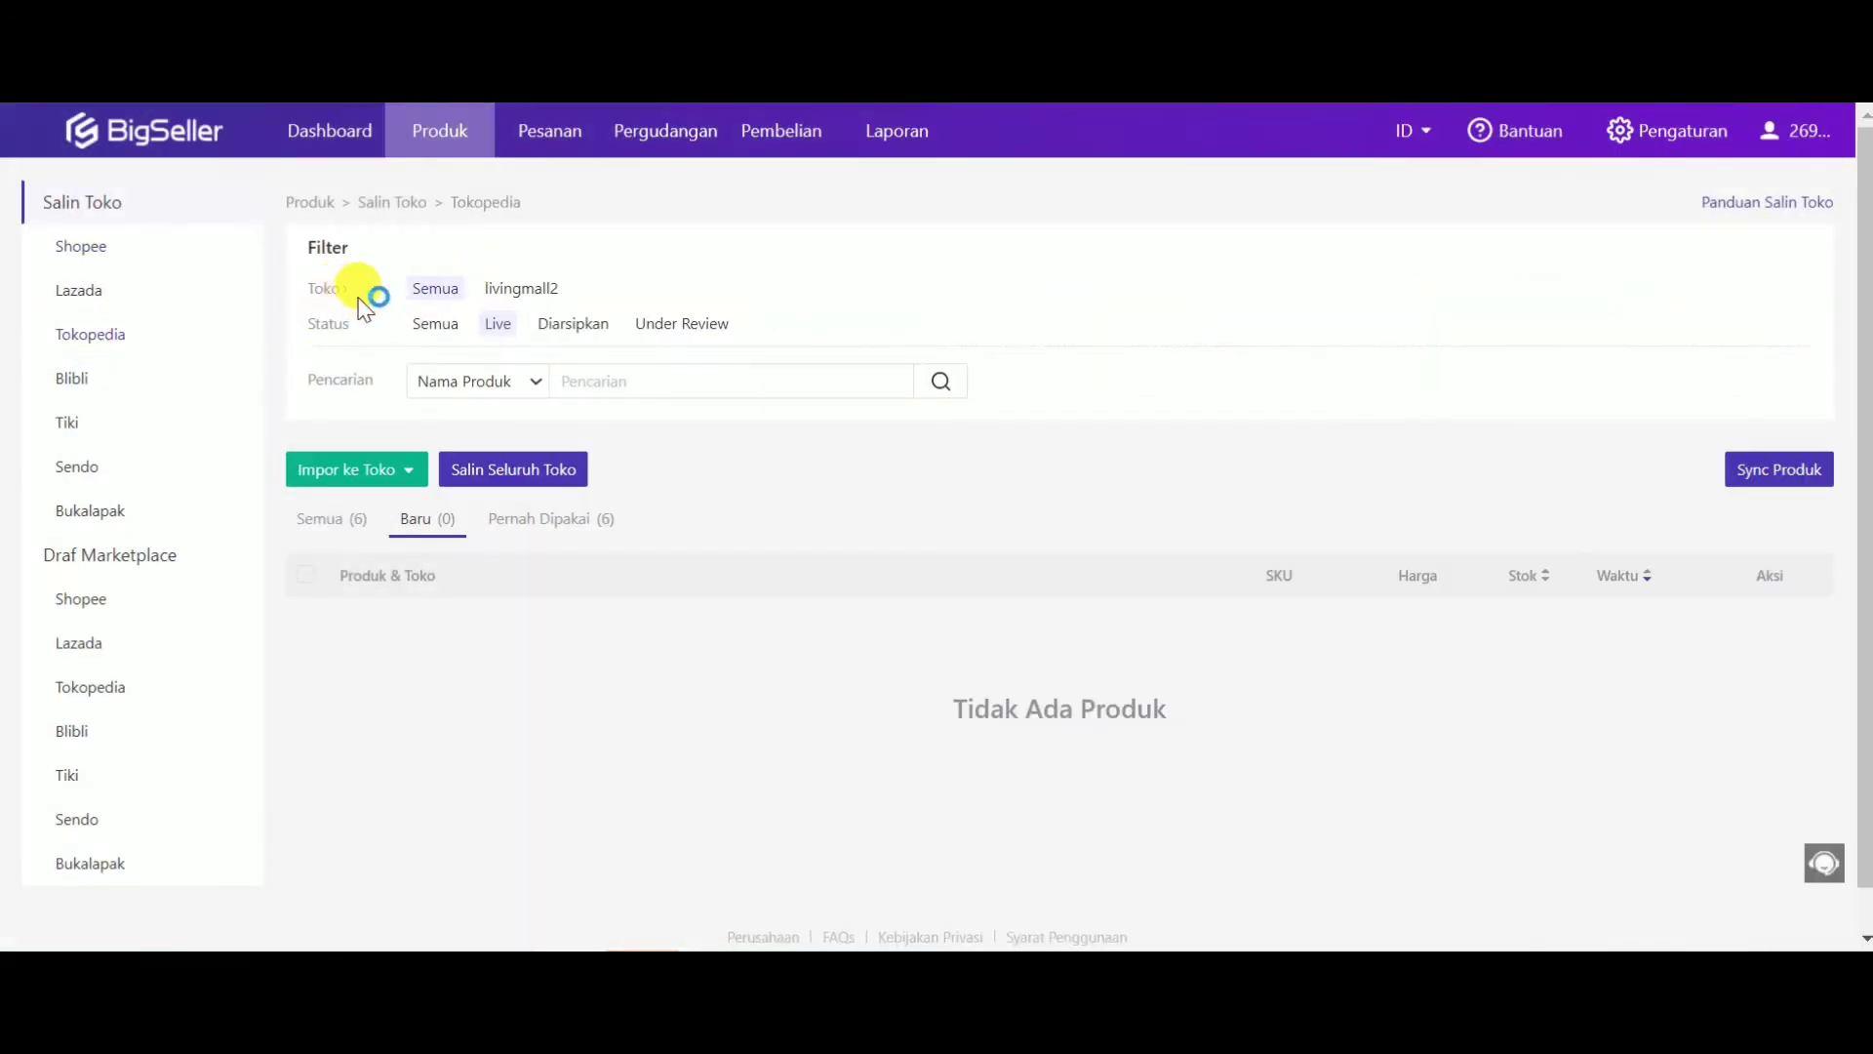
# Filter the Tokopedia products to store livingmall2 with status Semua, and sync the store's products.
pyautogui.click(532, 290)
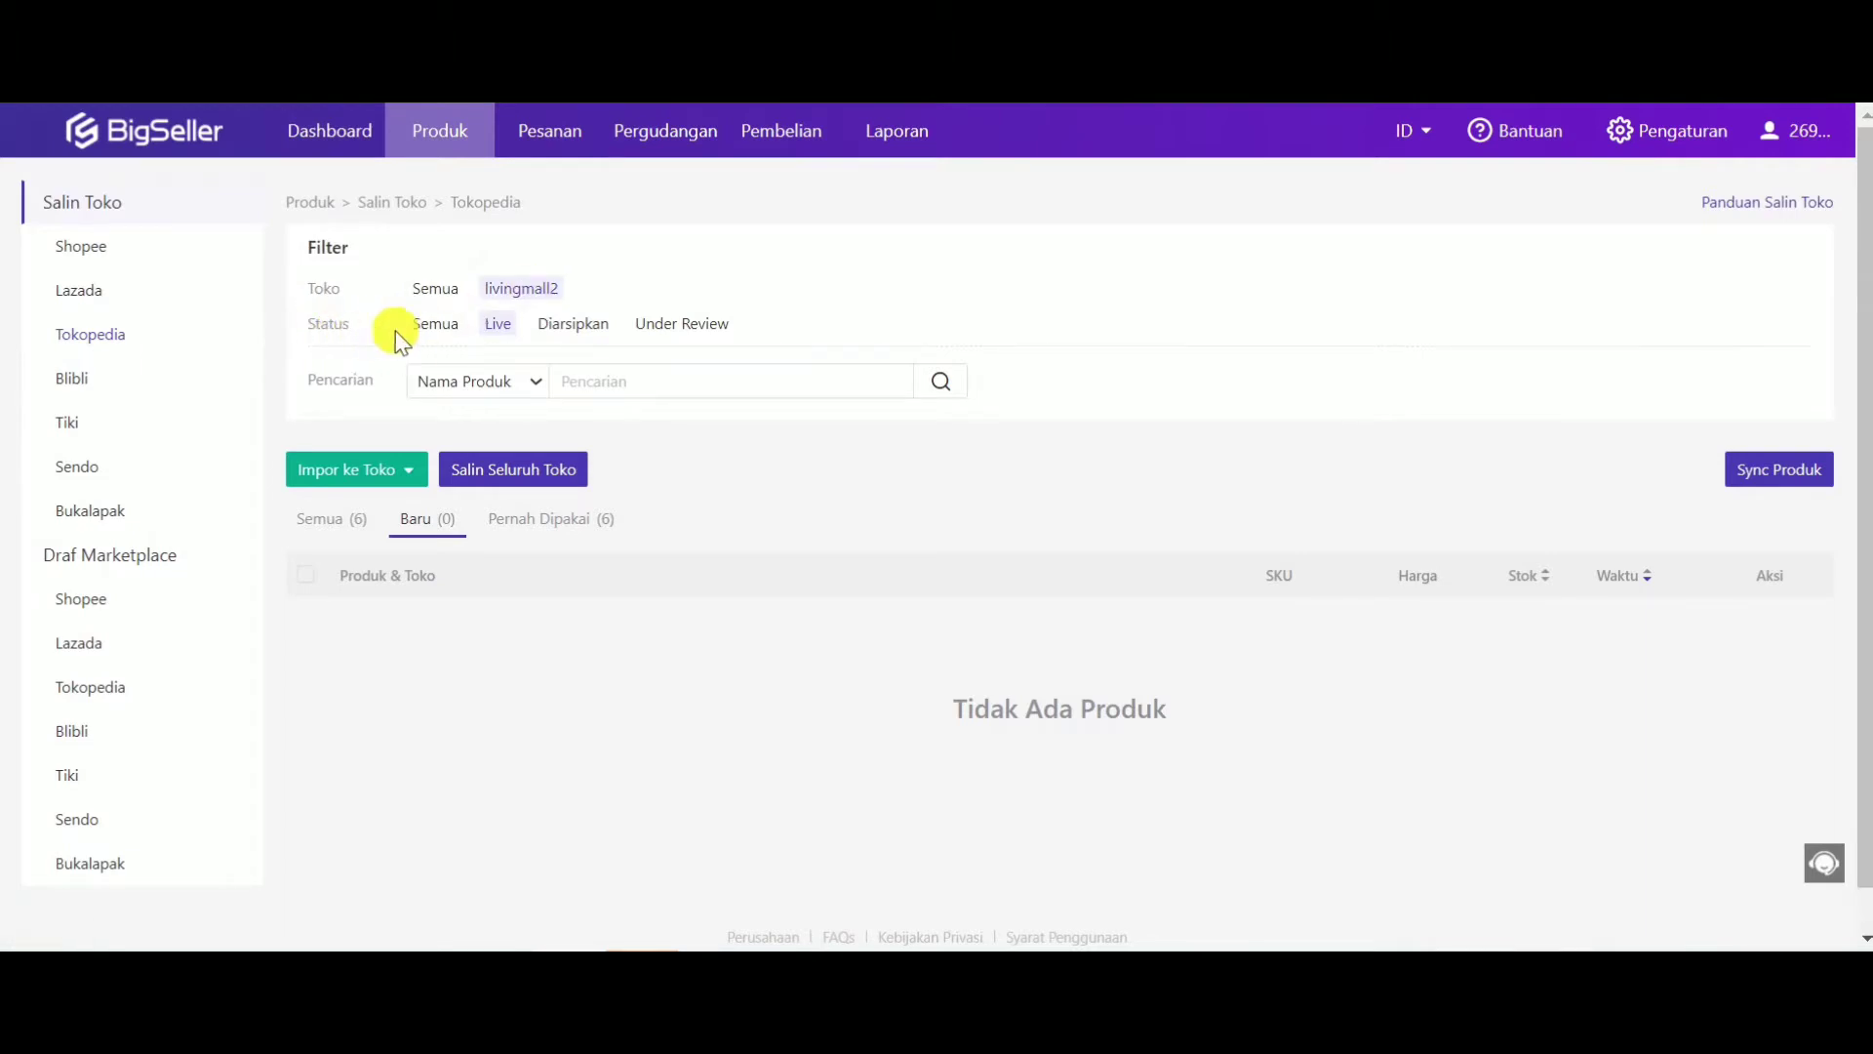
pyautogui.click(436, 325)
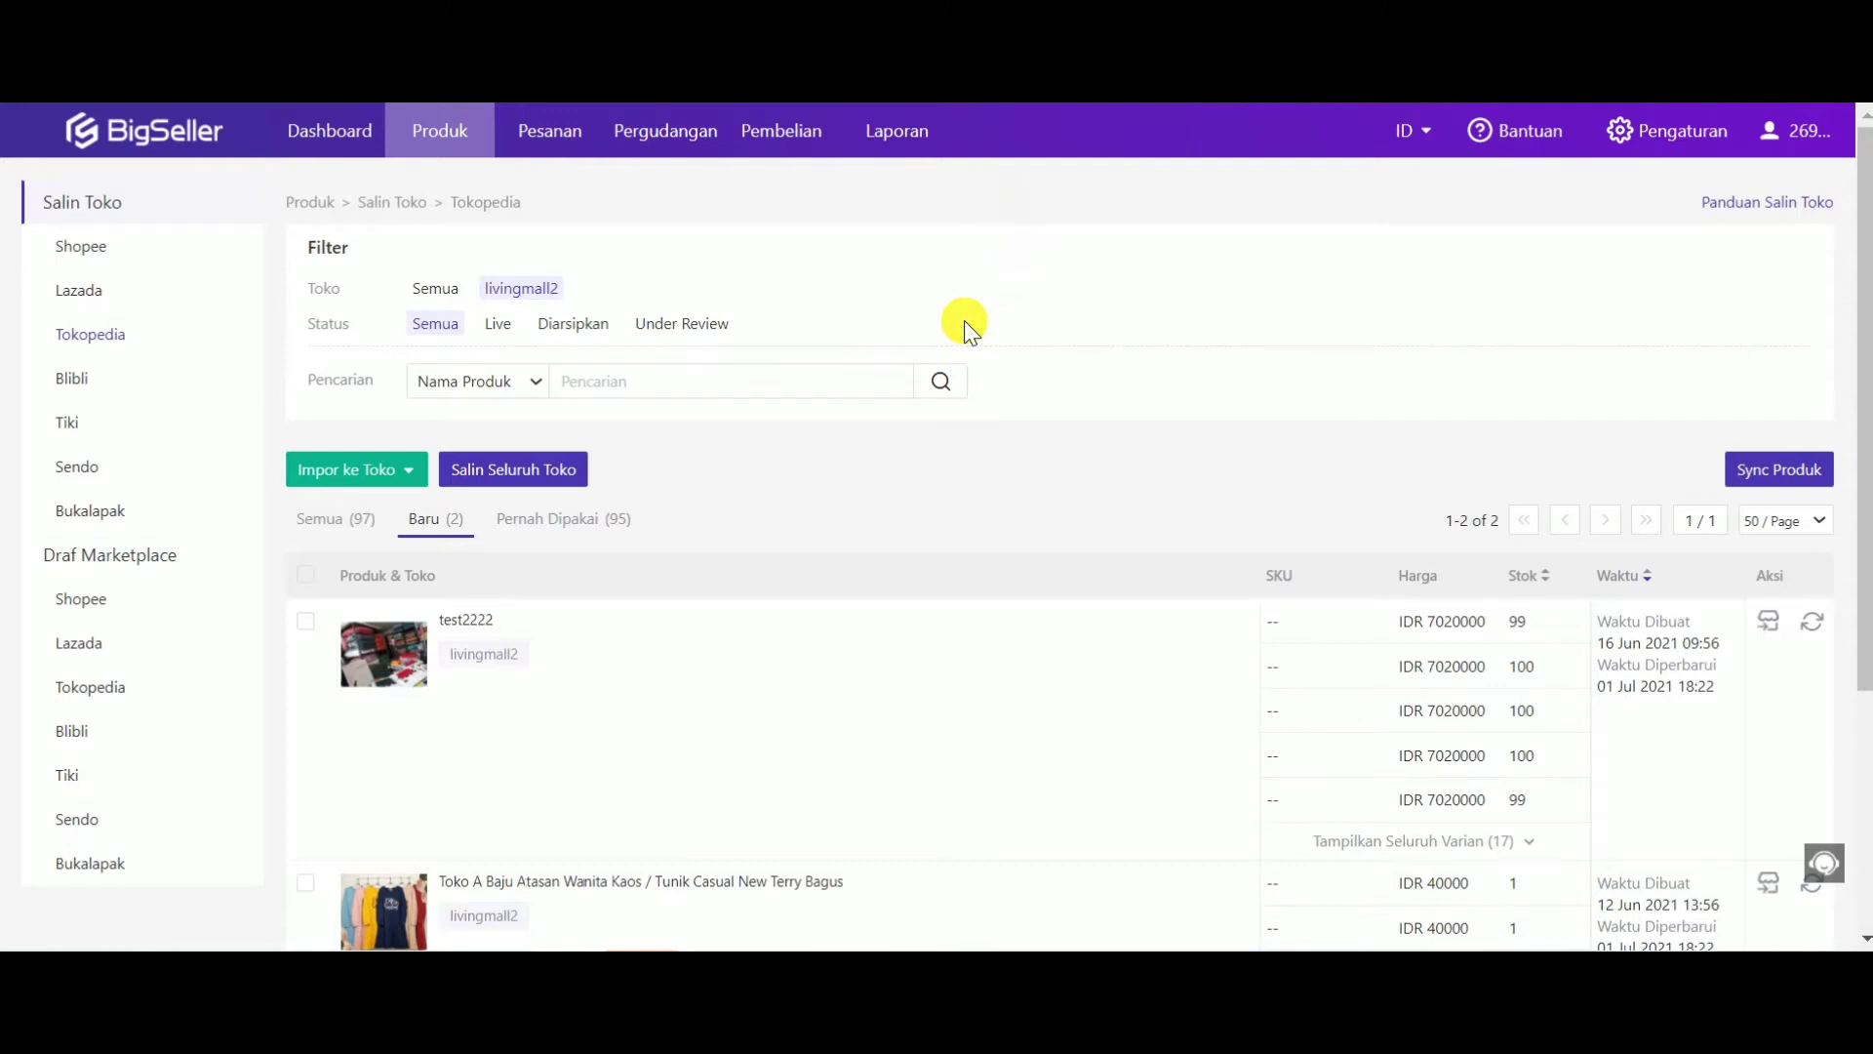
pyautogui.click(1800, 476)
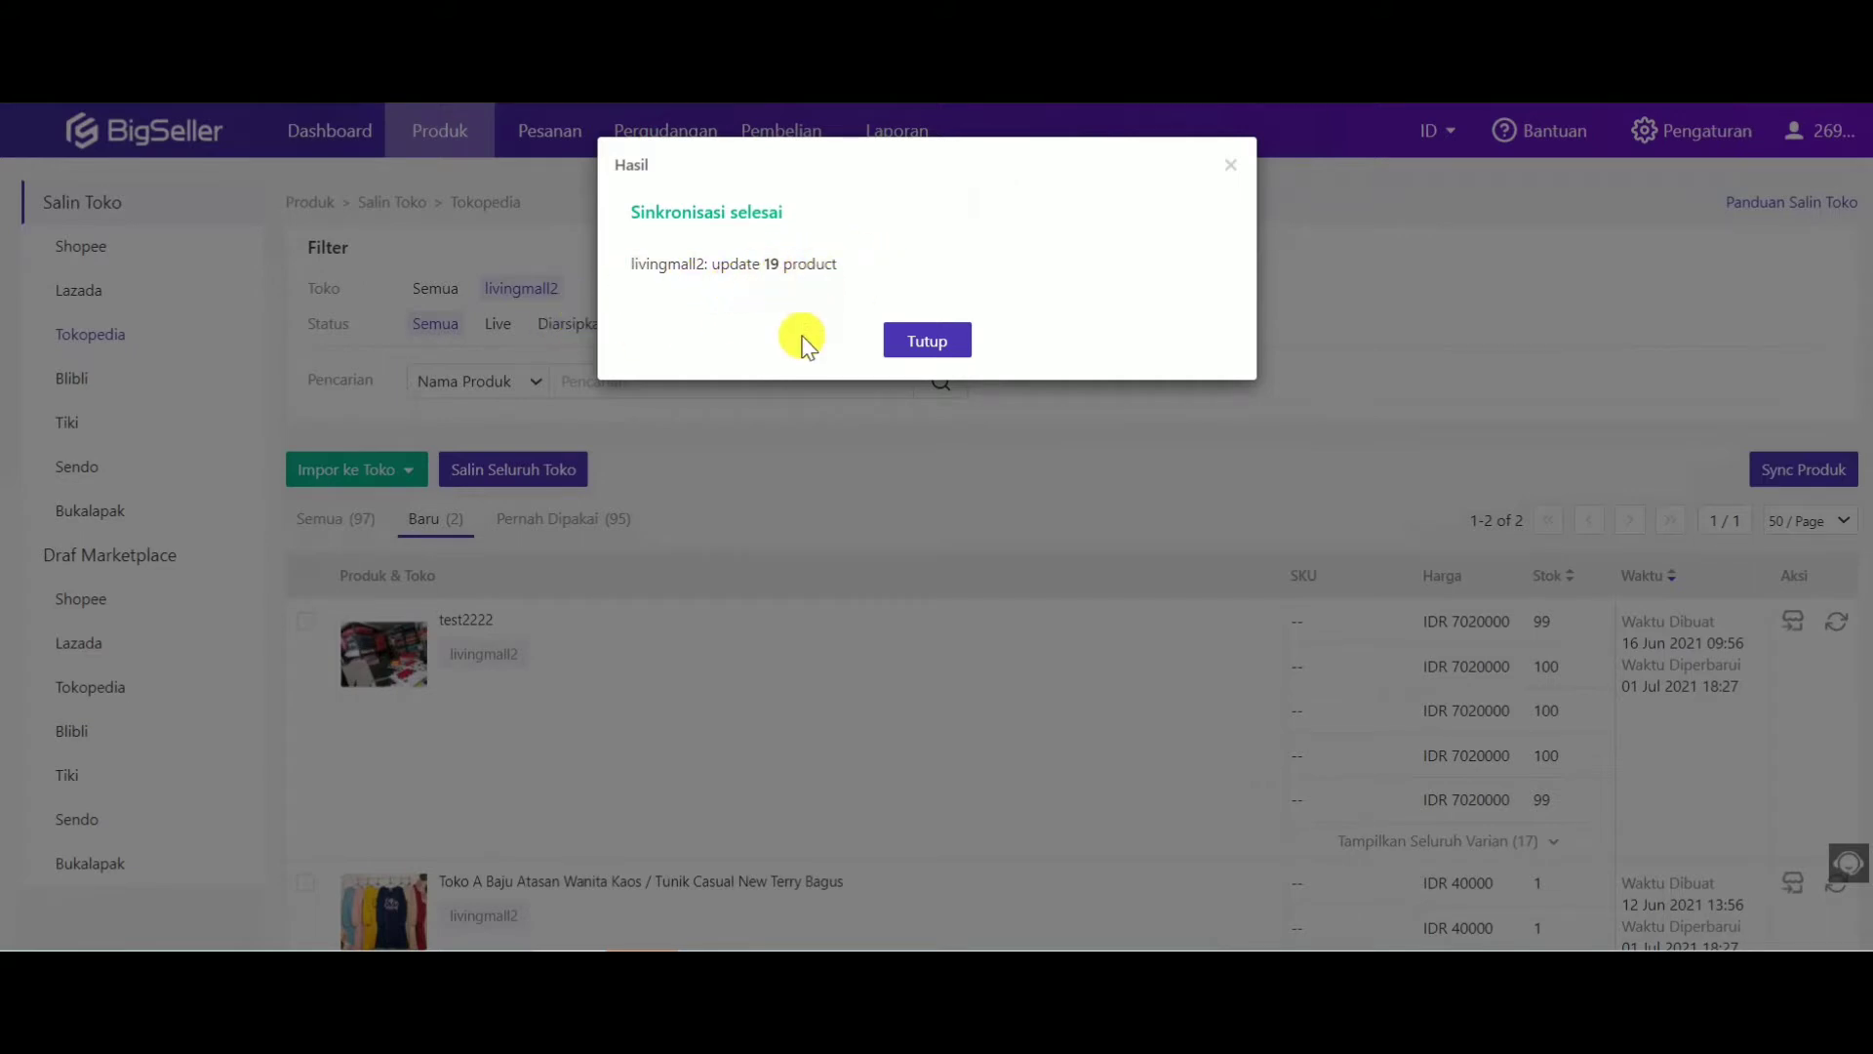
pyautogui.click(948, 343)
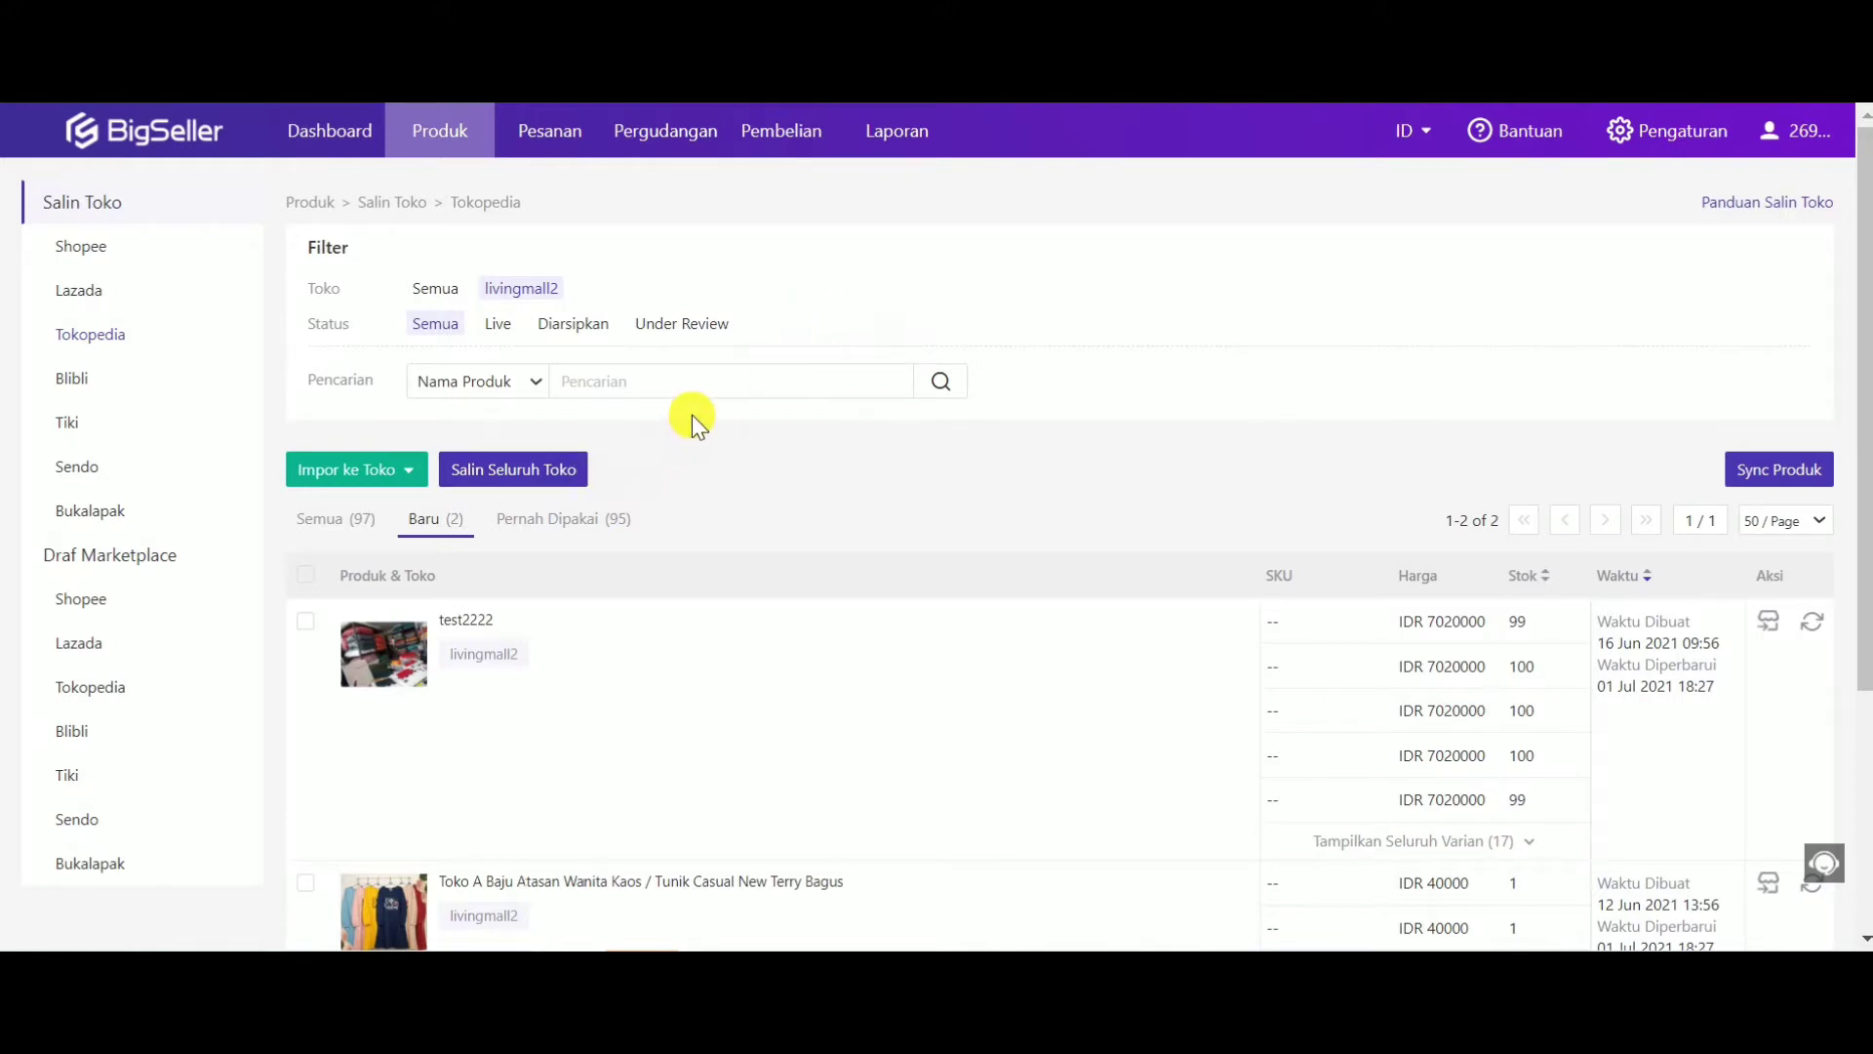
# Start a Salin Seluruh Toko copy with livingmall2 as the source store and product status Semua.
pyautogui.click(542, 475)
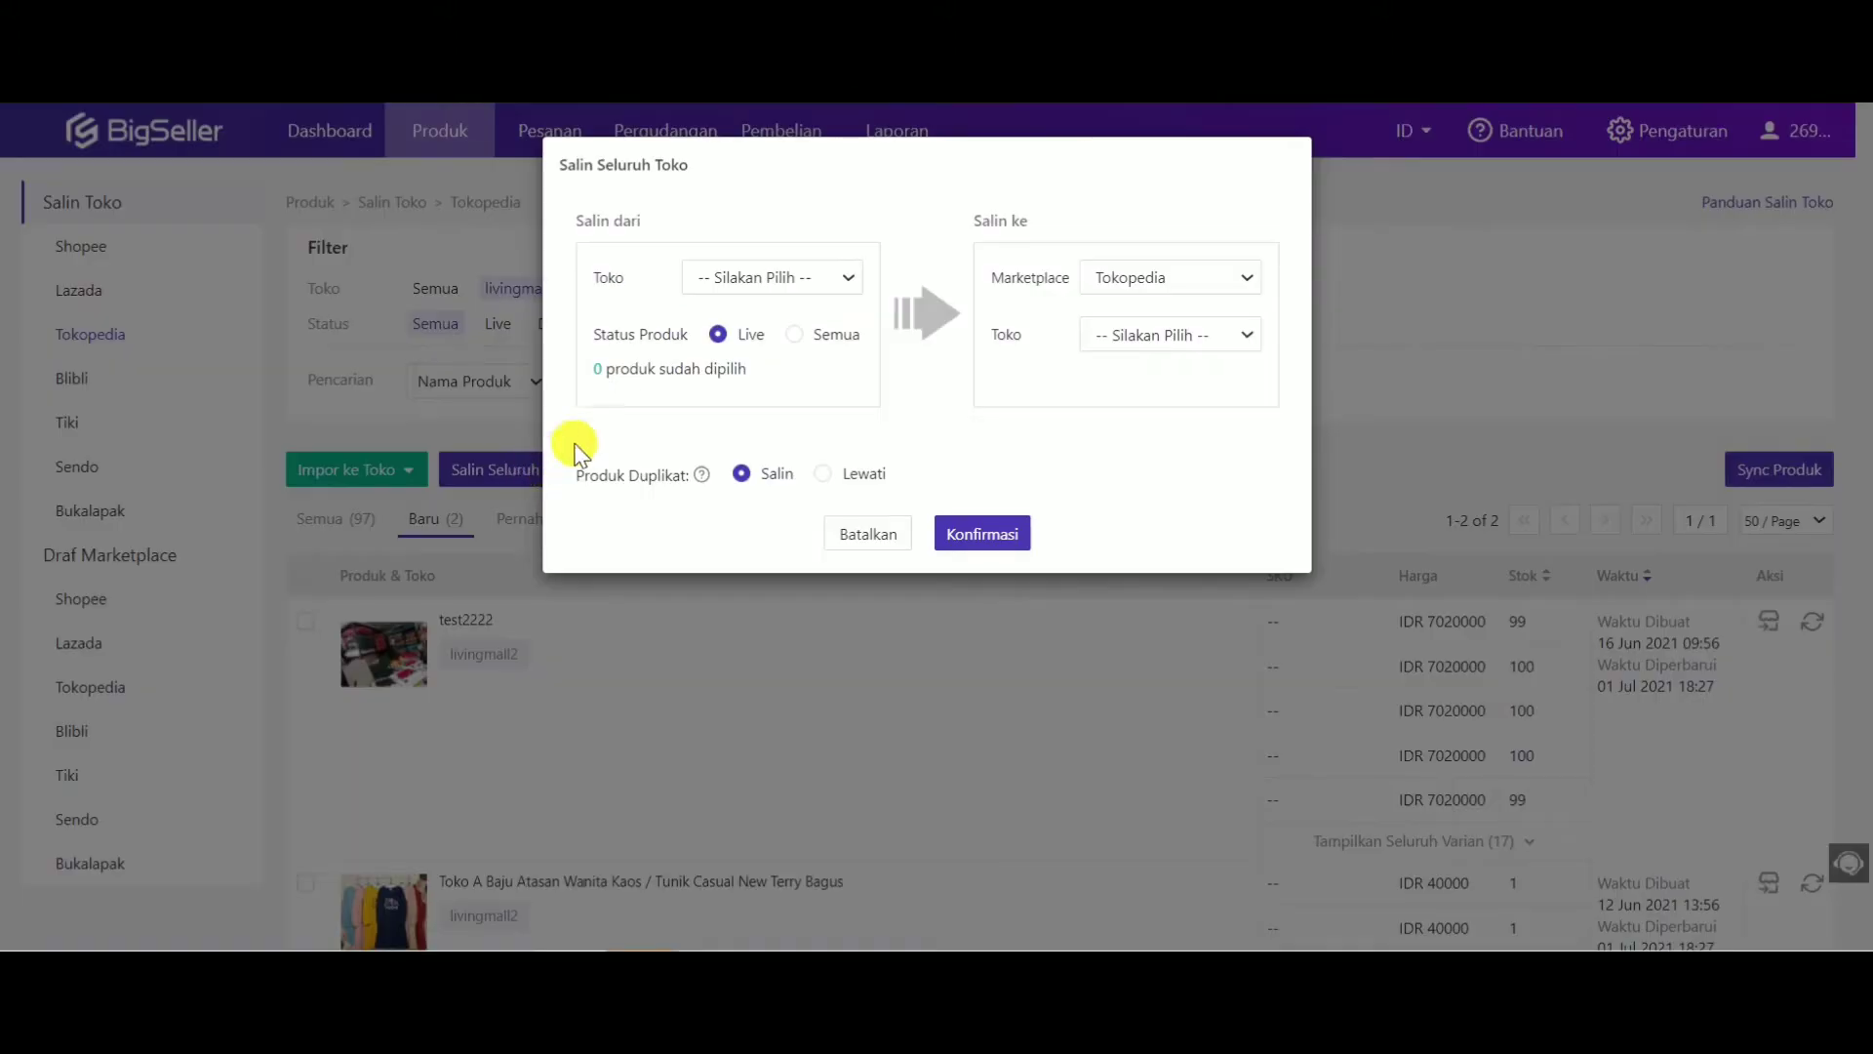
pyautogui.click(812, 281)
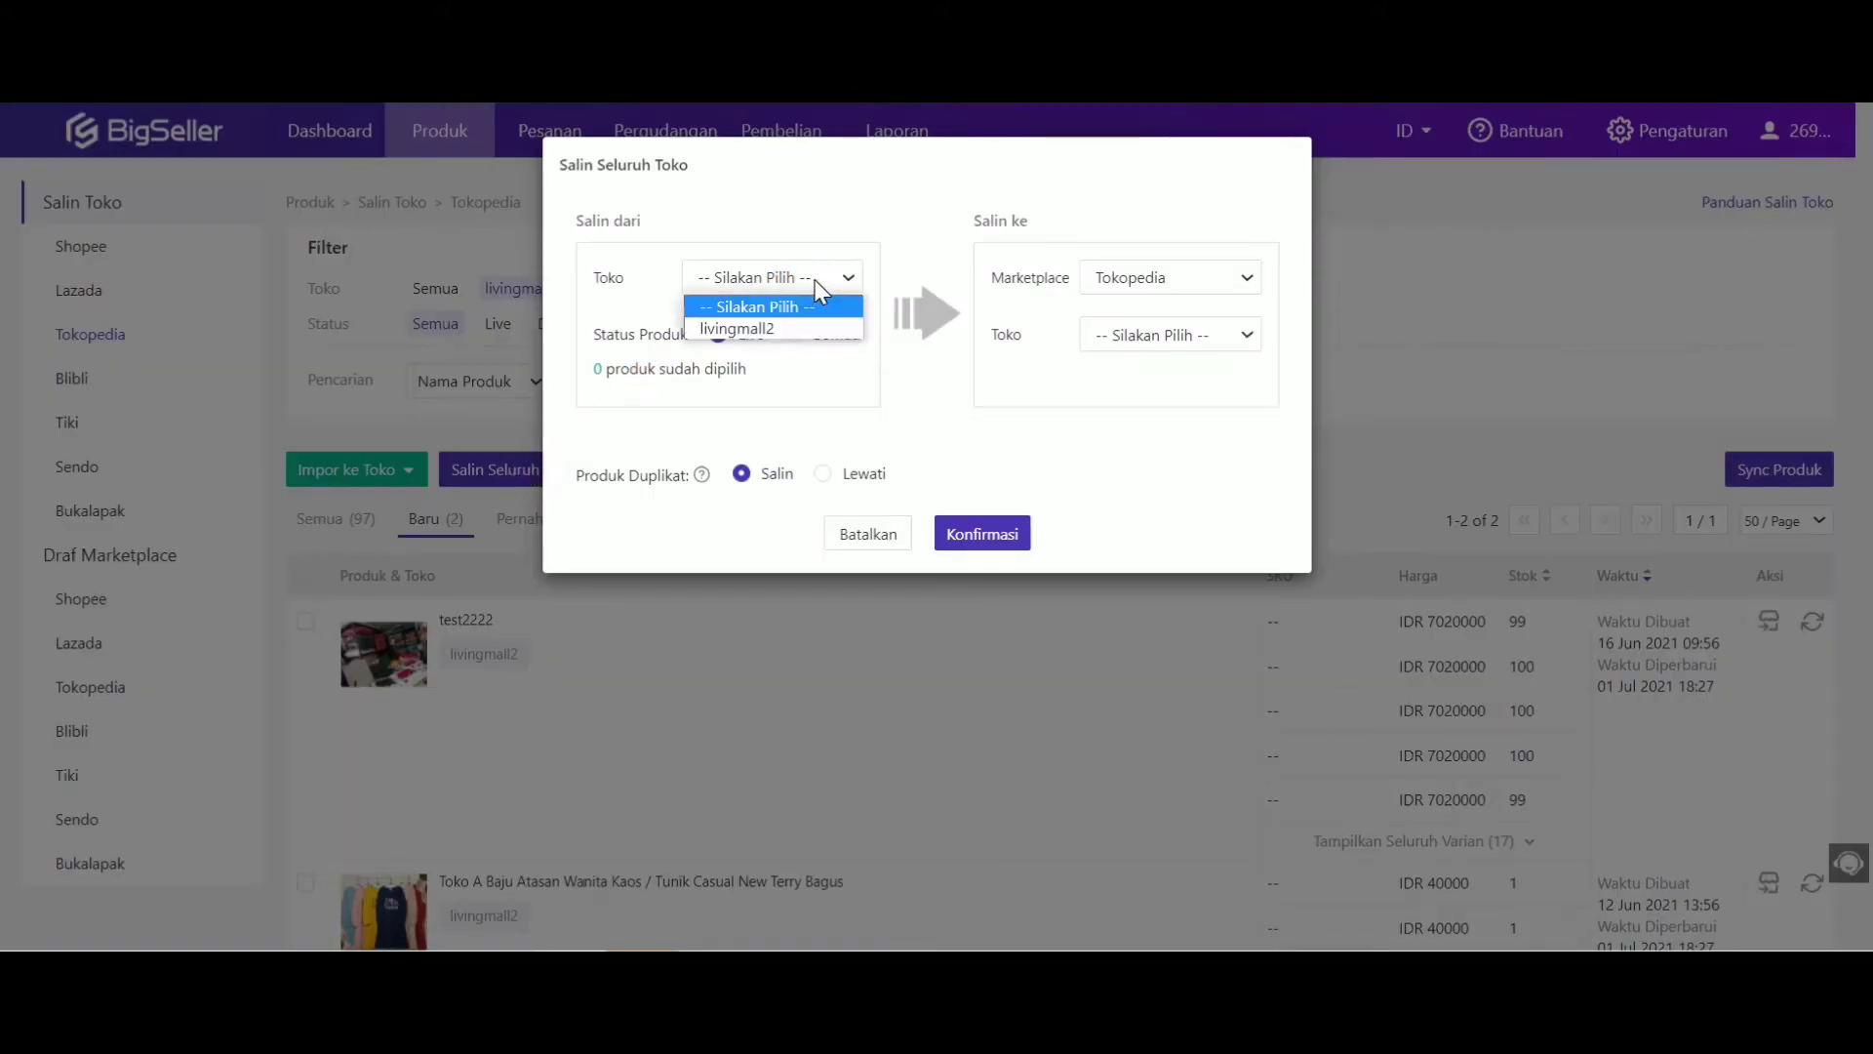
pyautogui.click(784, 329)
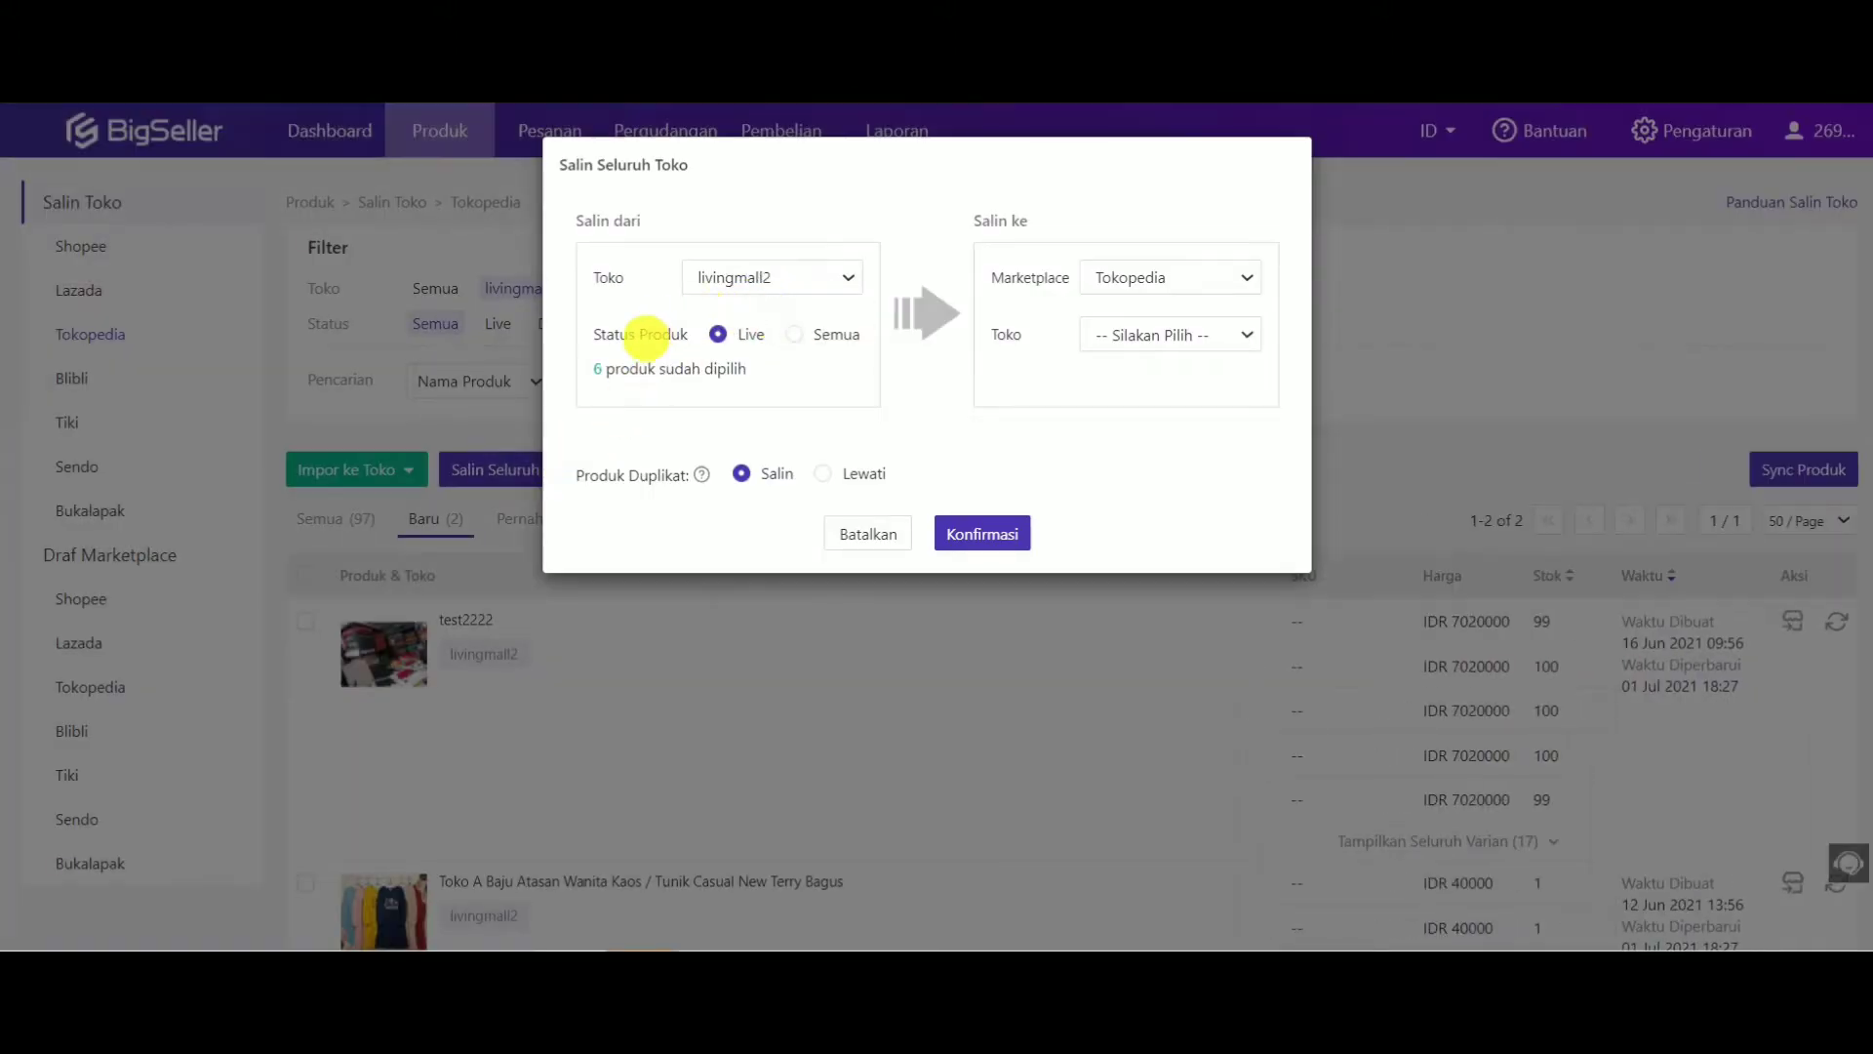
pyautogui.click(719, 334)
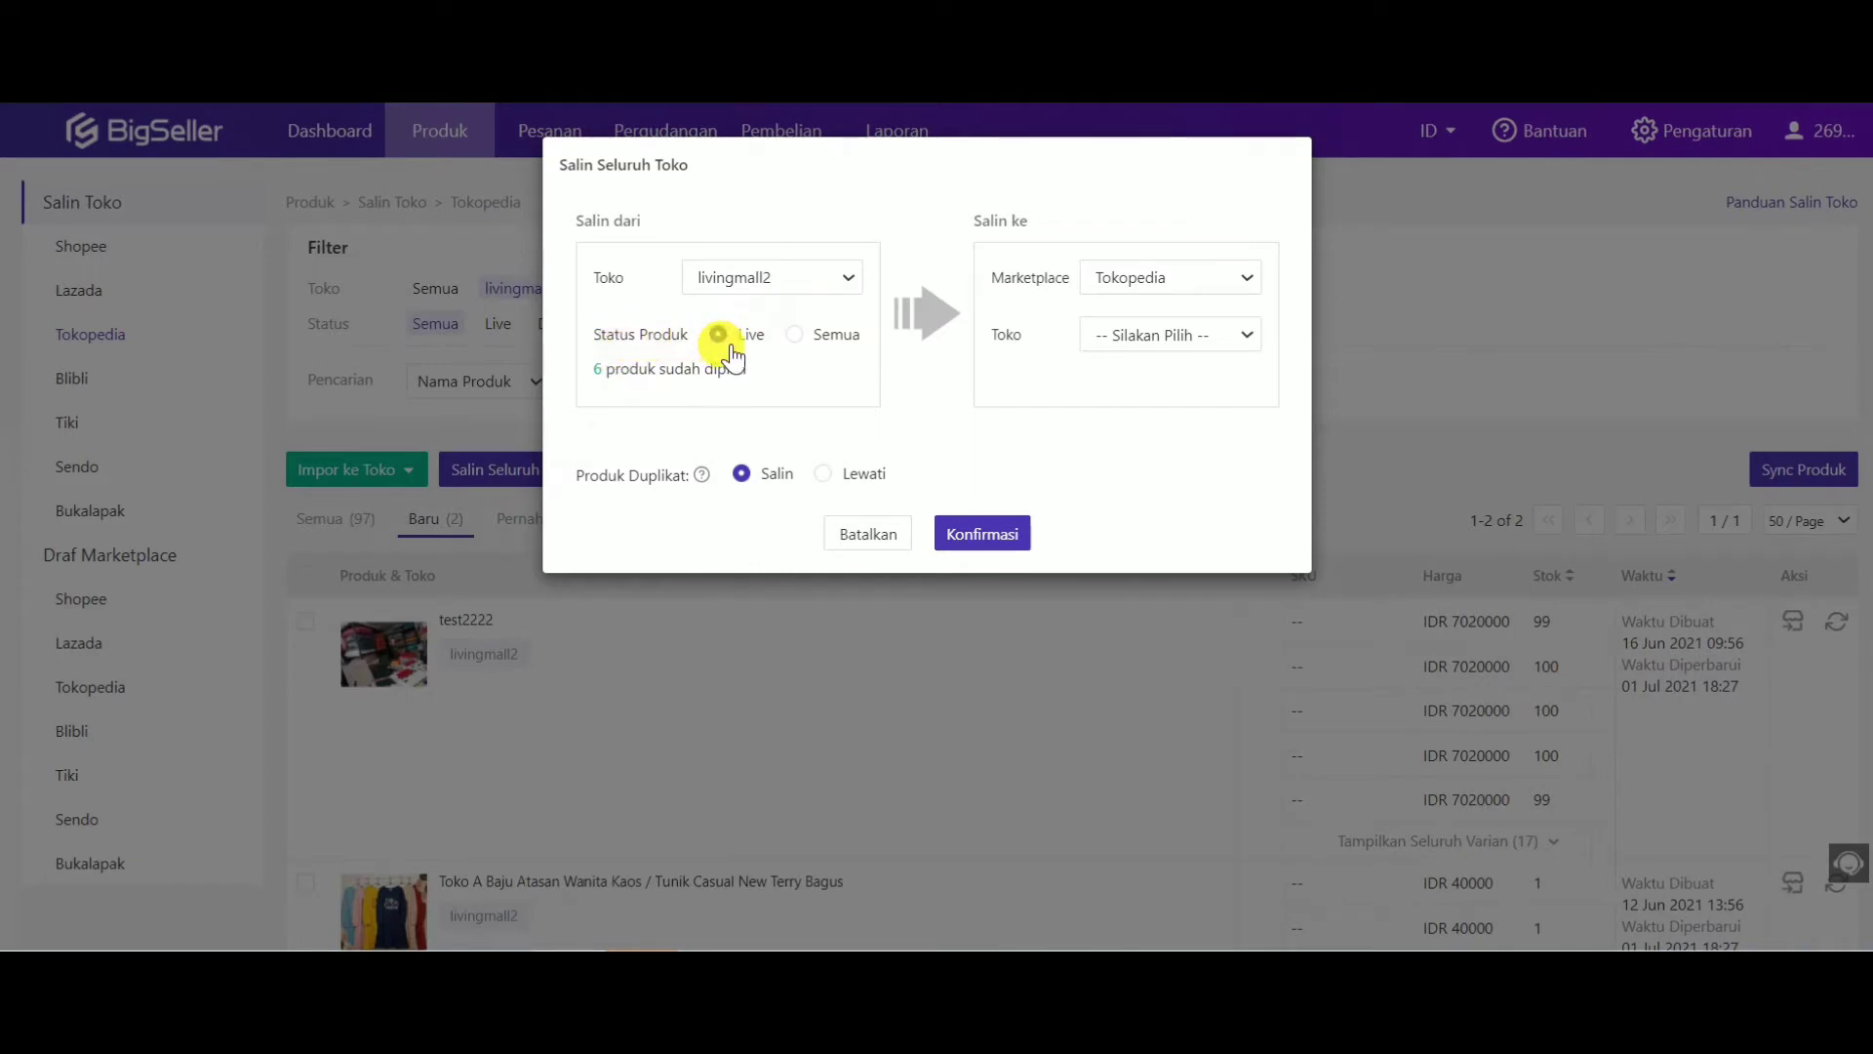
pyautogui.click(816, 336)
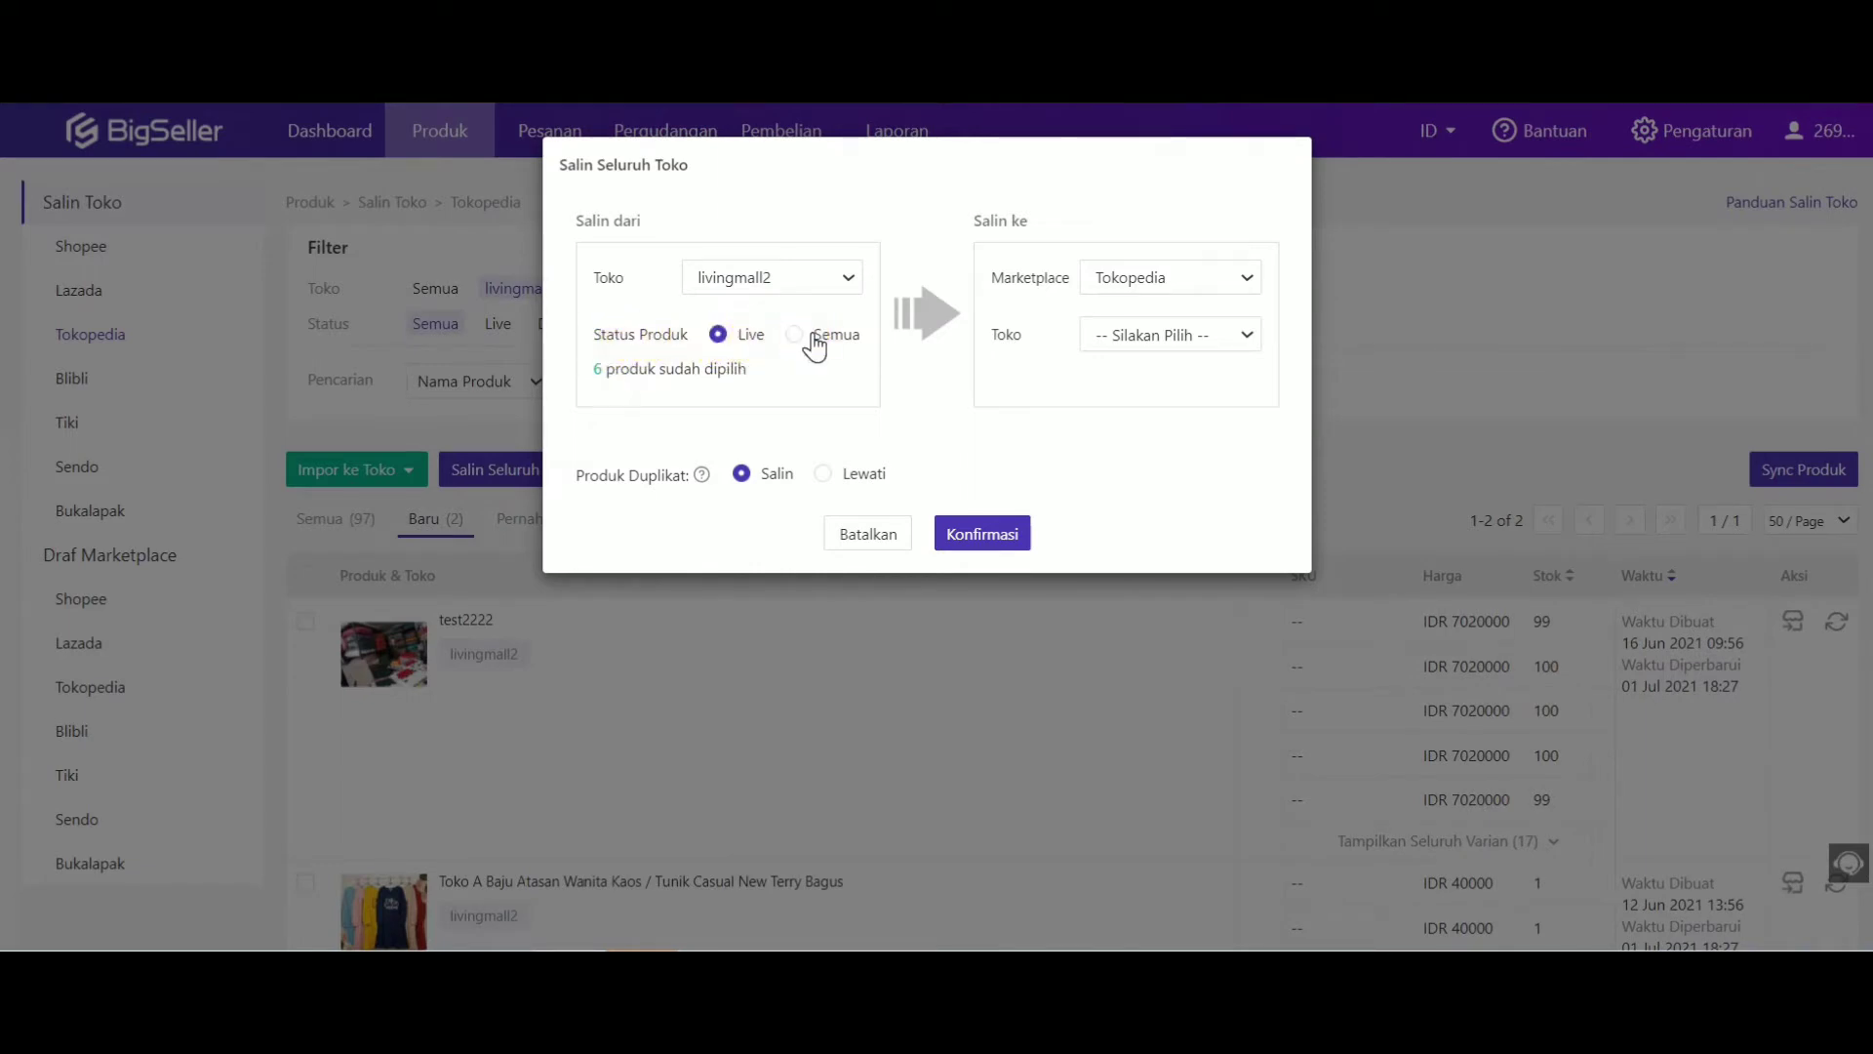
pyautogui.click(734, 339)
pyautogui.click(798, 337)
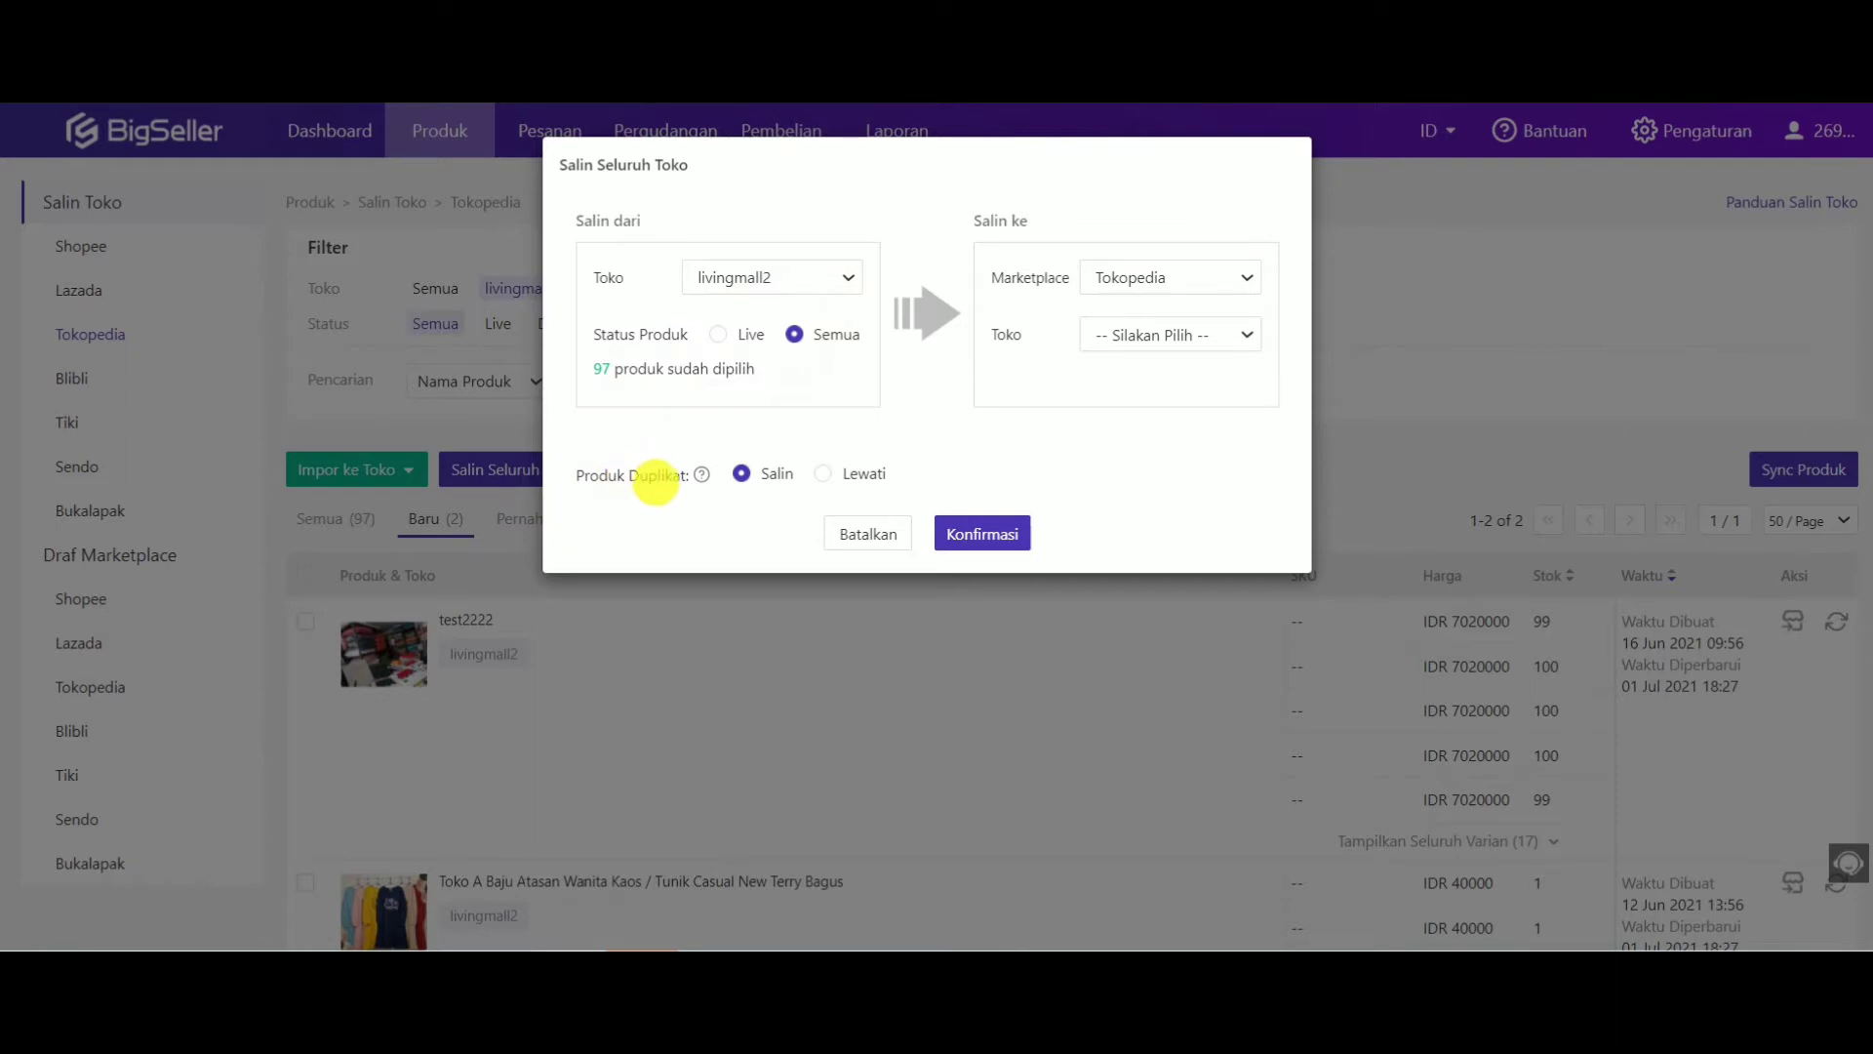
# Set the Produk Duplikat option to Lewati so that already copied products are skipped.
pyautogui.moveTo(702, 477)
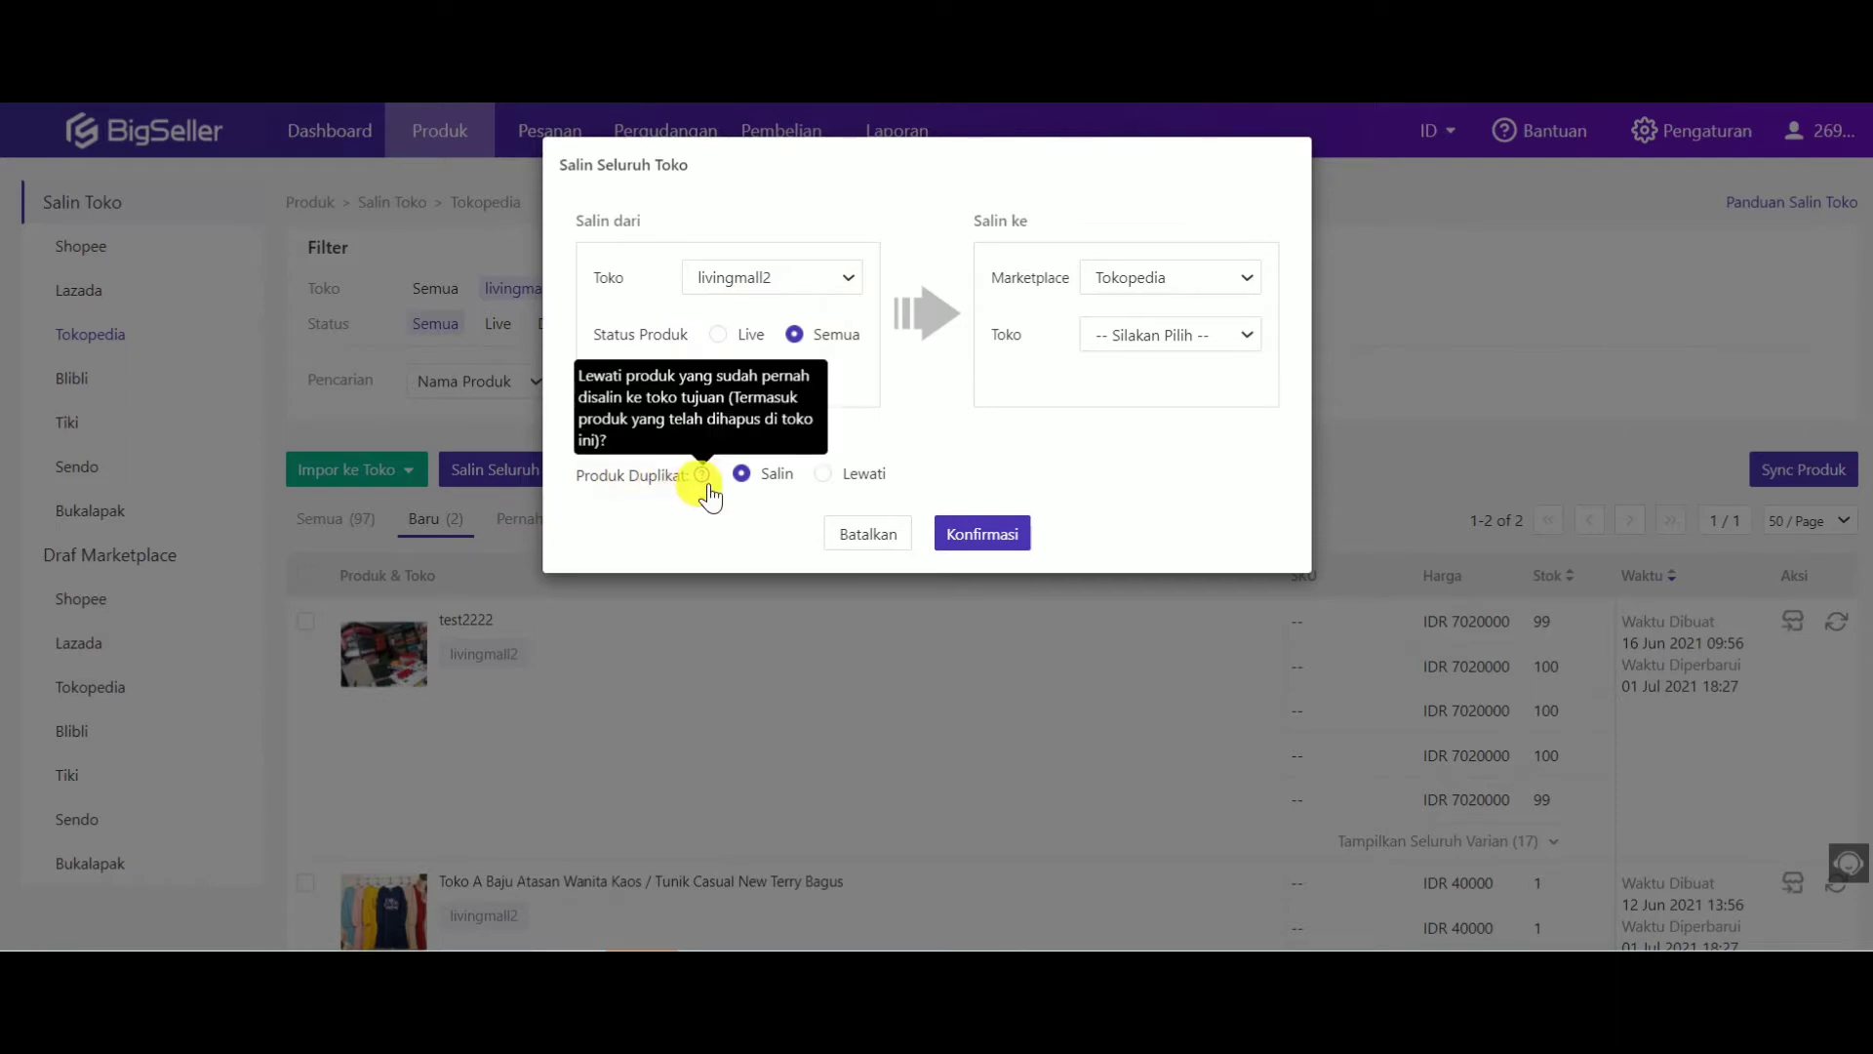
pyautogui.click(833, 477)
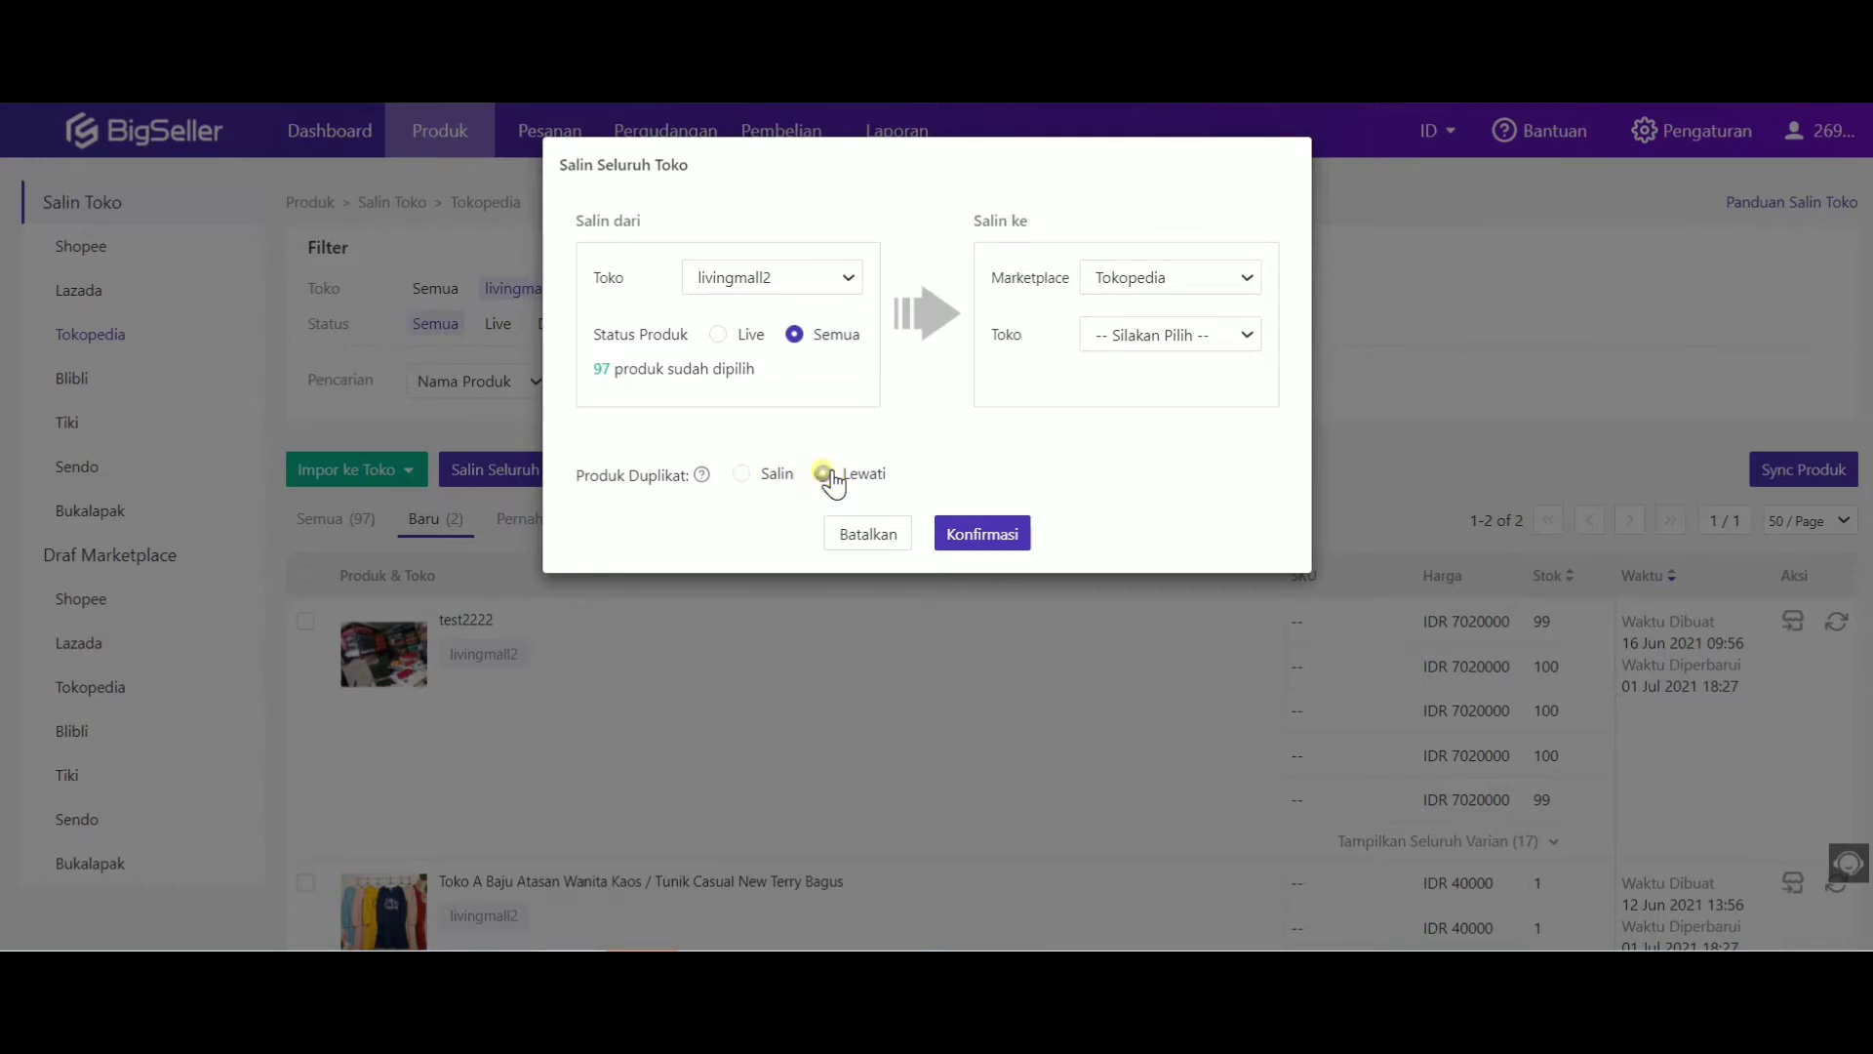
pyautogui.click(747, 476)
pyautogui.click(837, 476)
# Choose marketplace Blibli and store blibli-发布产品后请及时下架 as the destination, and run the whole-store copy.
pyautogui.click(1215, 283)
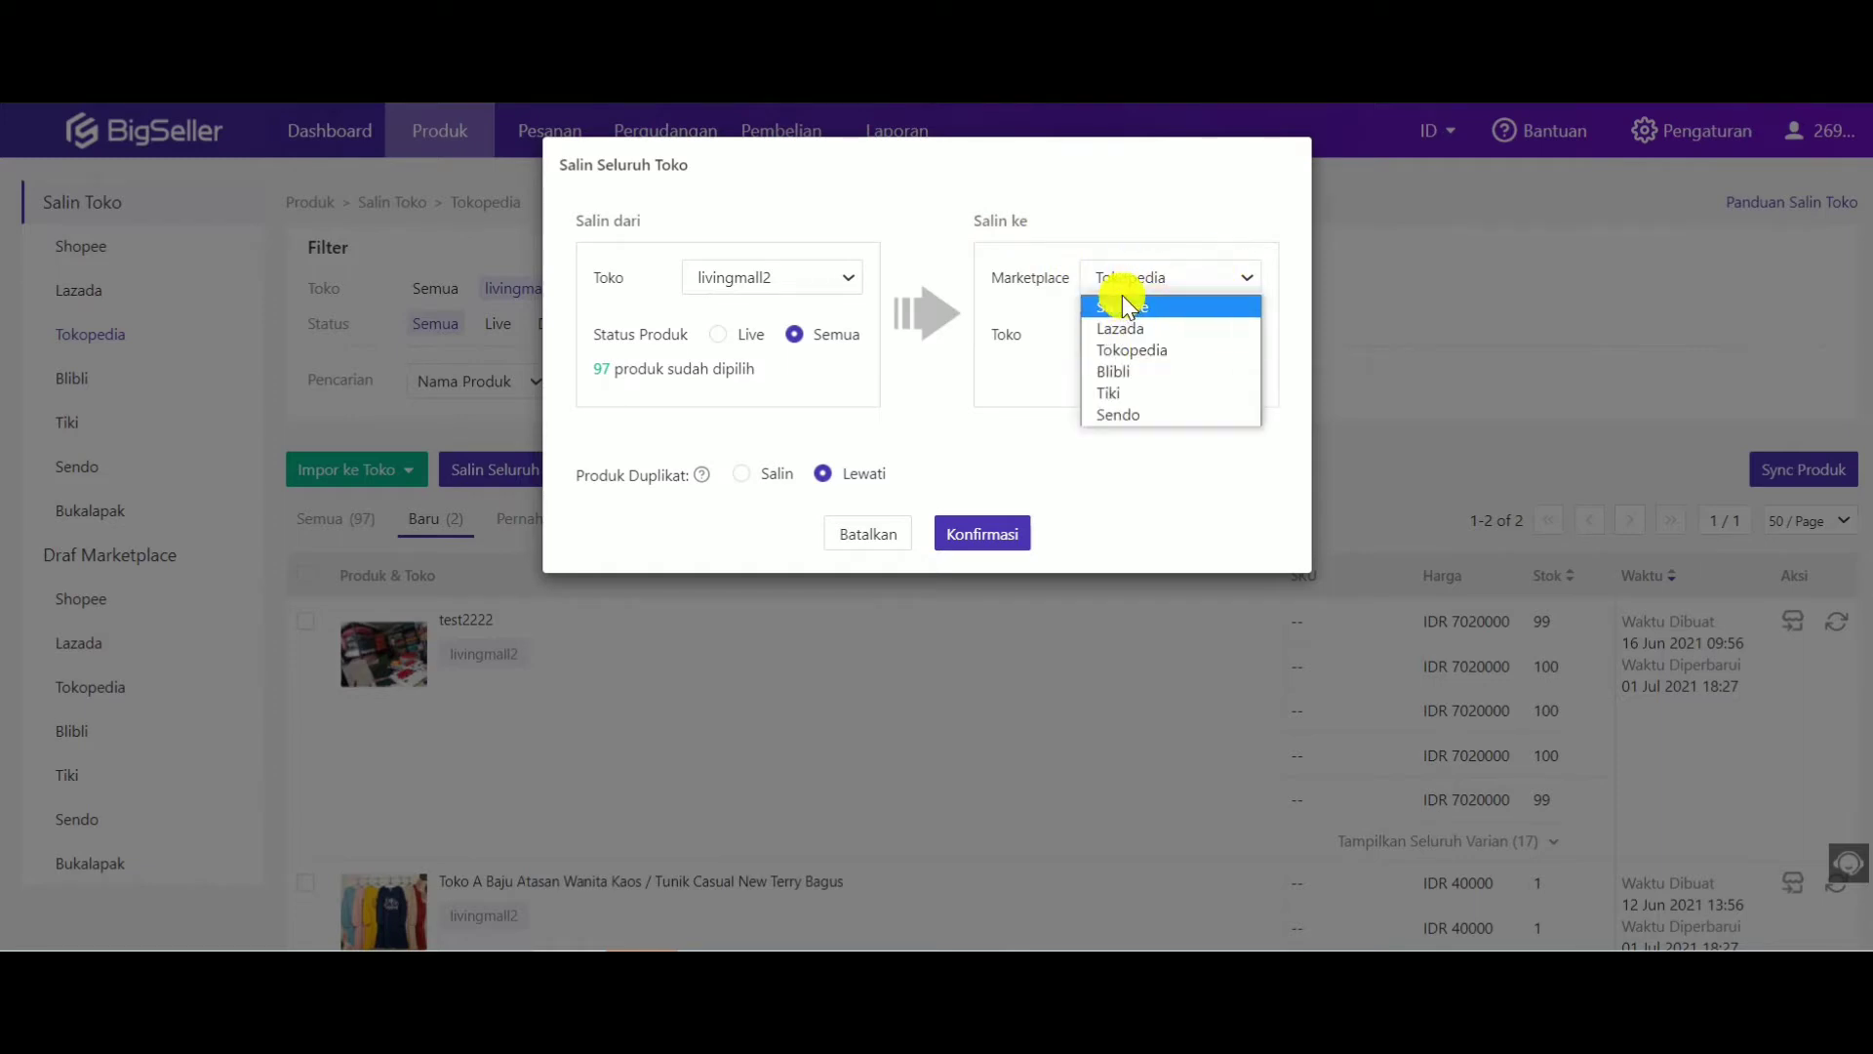
pyautogui.click(1138, 368)
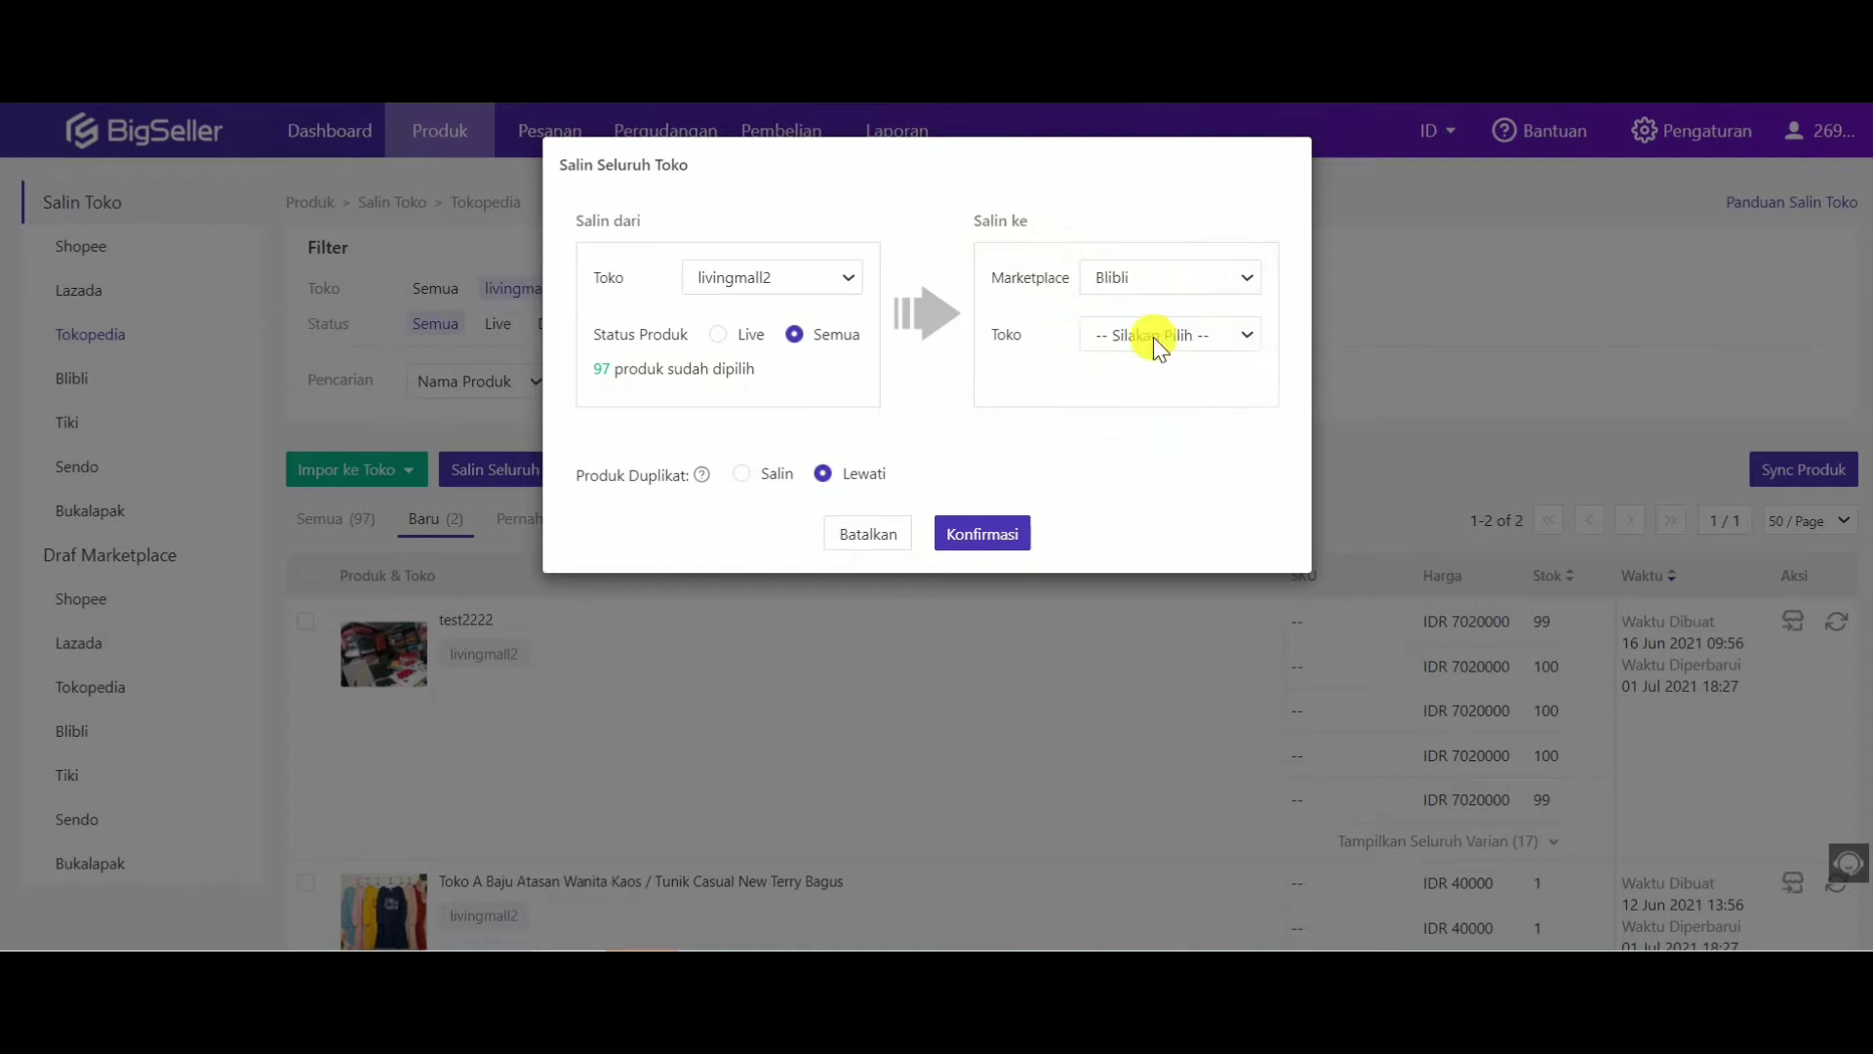
pyautogui.click(1157, 338)
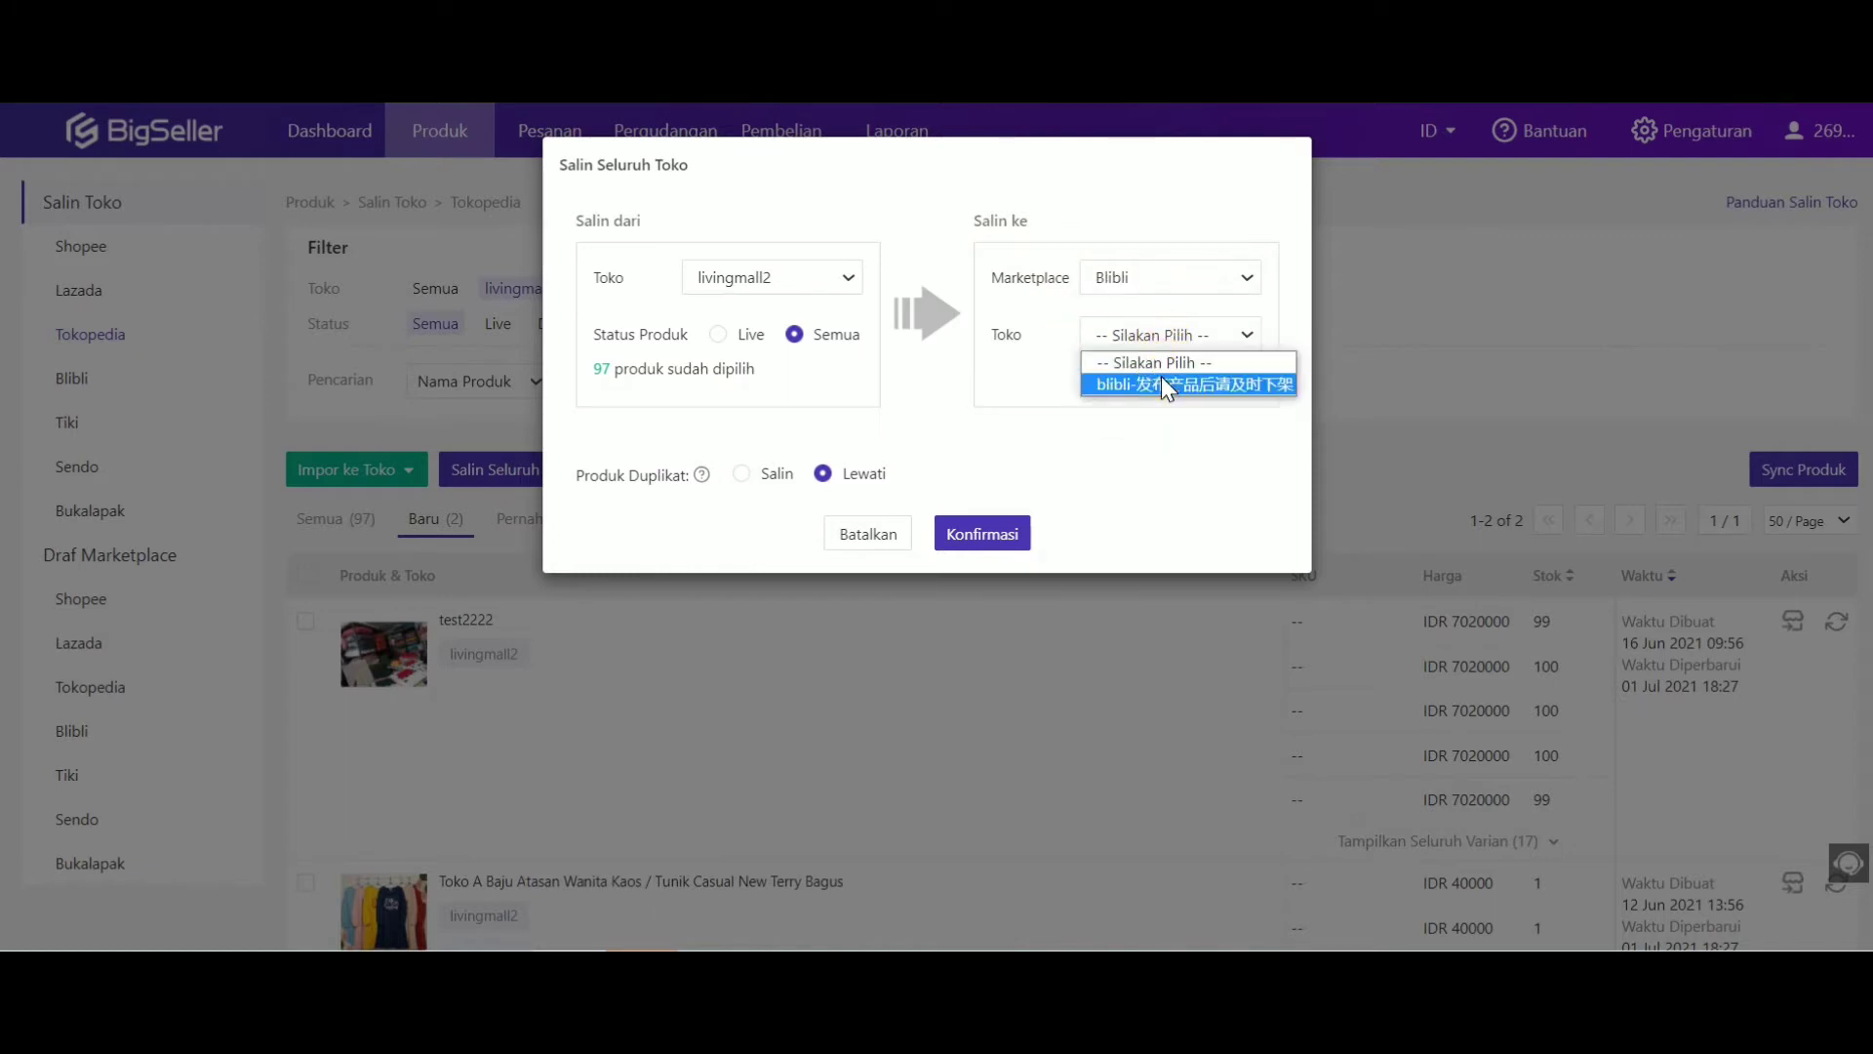
pyautogui.click(1161, 383)
pyautogui.click(1001, 511)
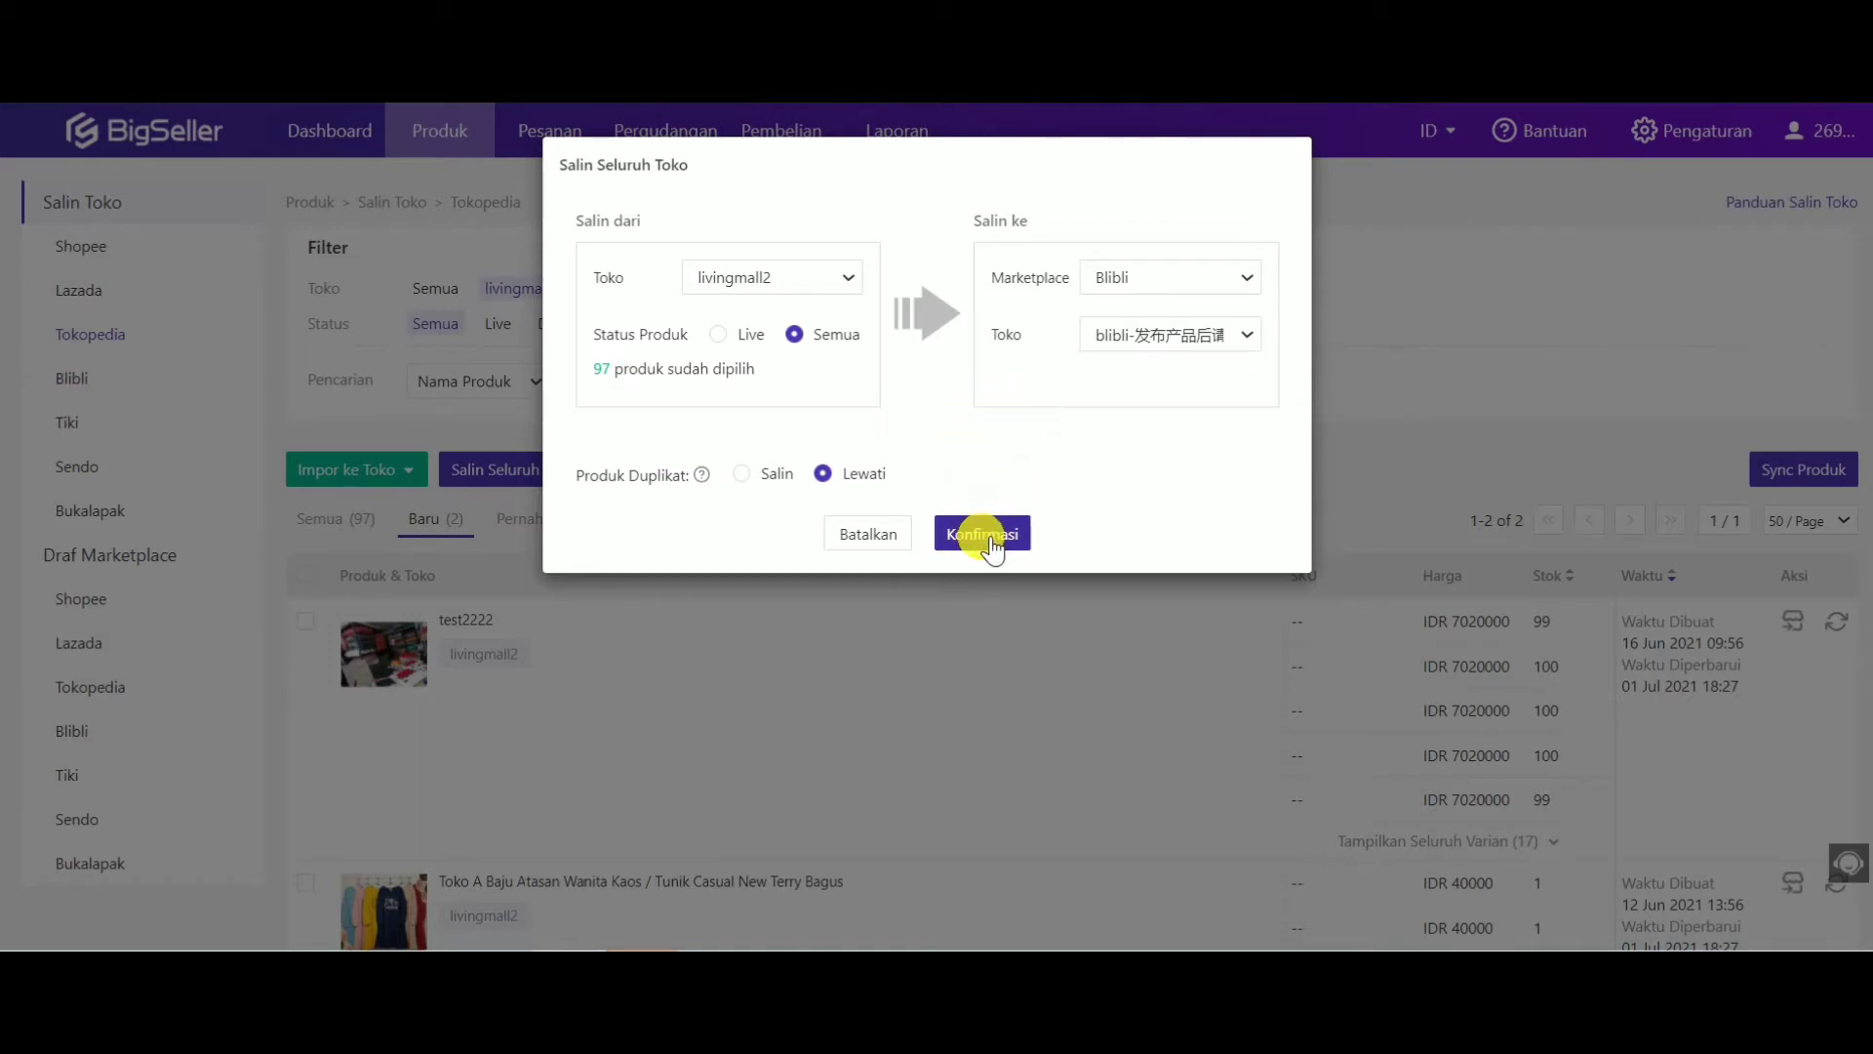
pyautogui.click(988, 534)
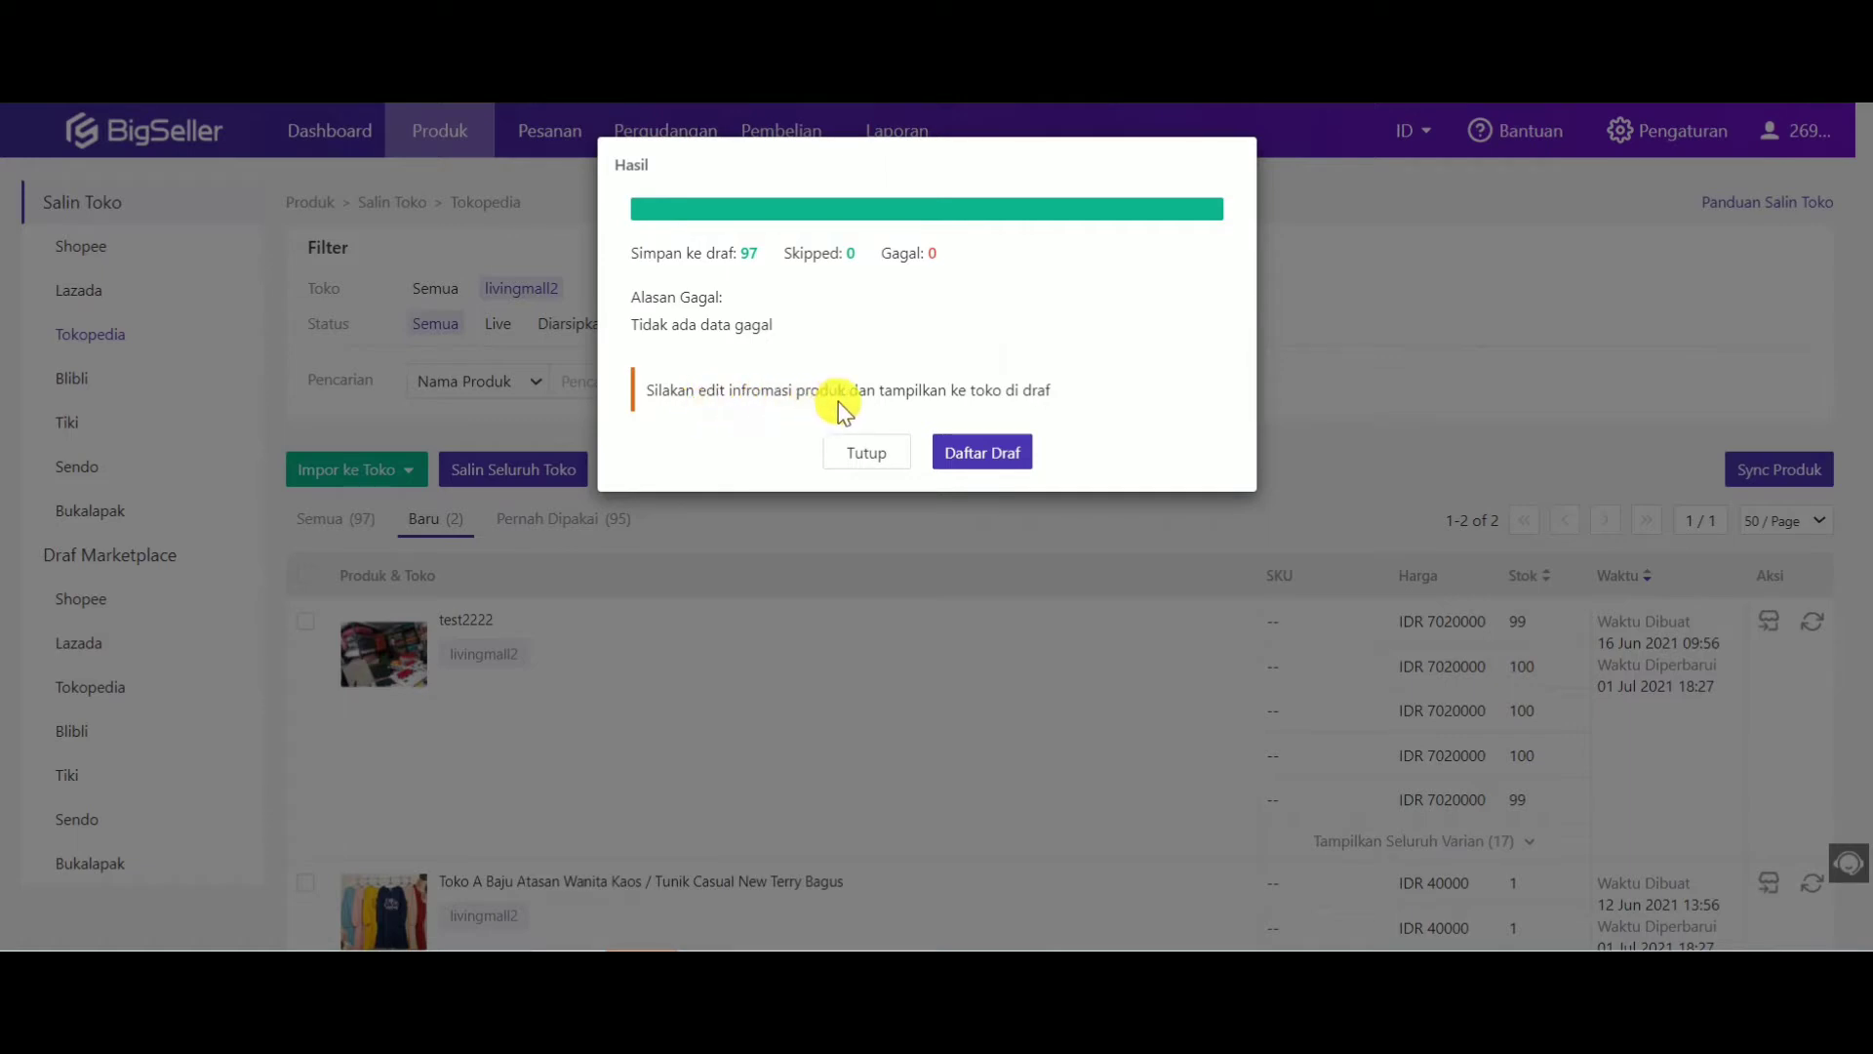
# Open the Blibli draft list and filter it to store blibli-发布产品后请及时下架.
pyautogui.click(991, 454)
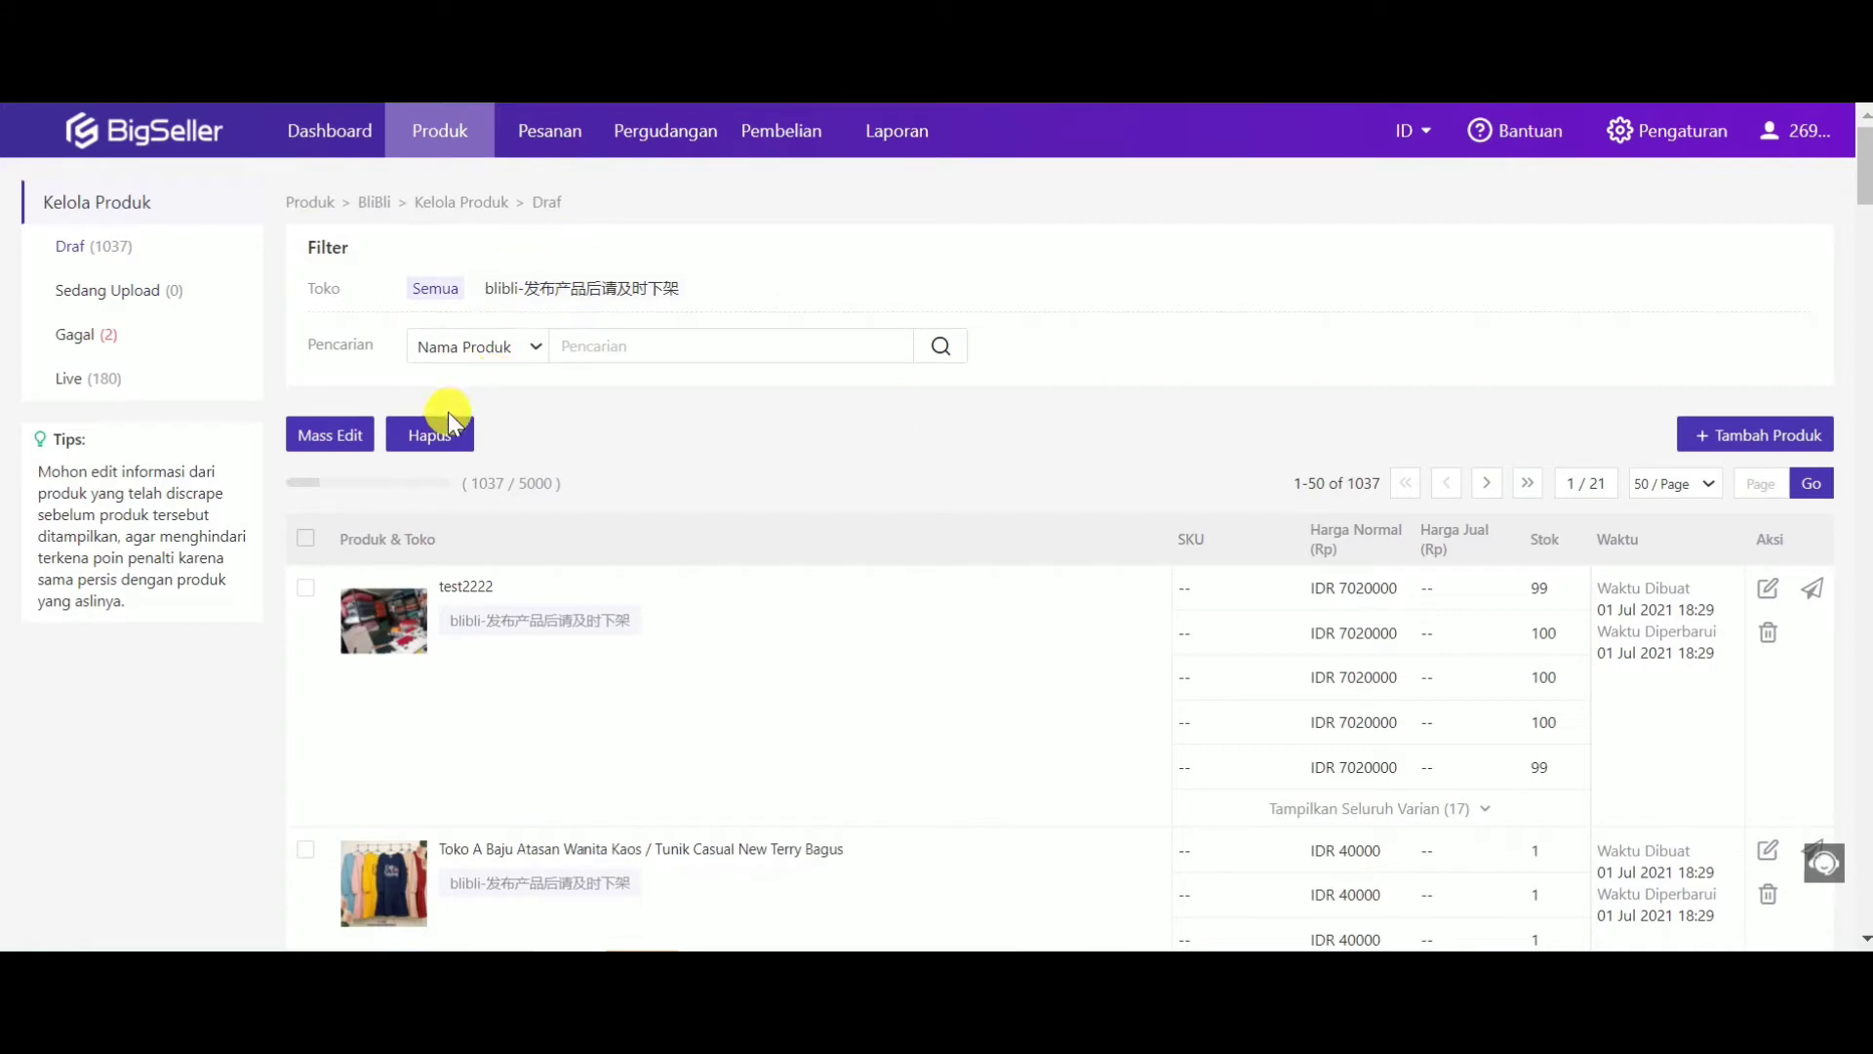
pyautogui.click(563, 285)
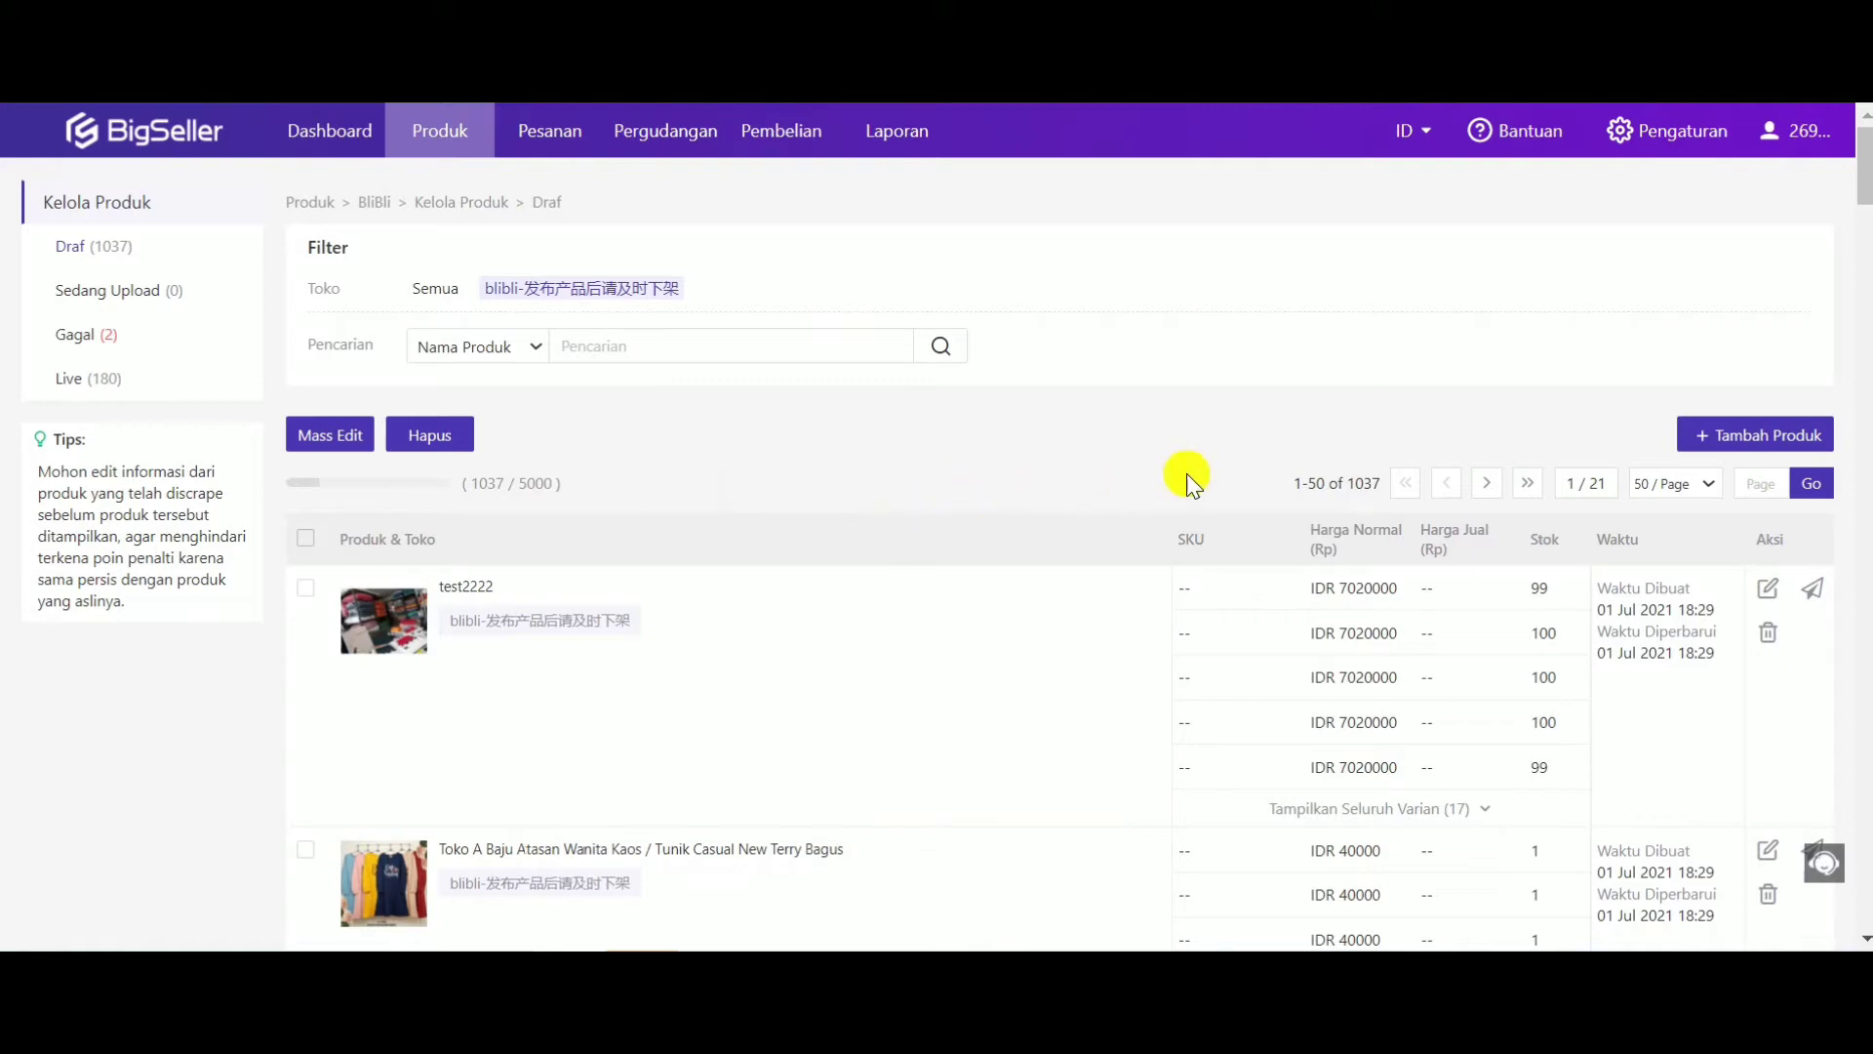
# Edit the test2222 draft and save its Blibli category mapping as Daster.
pyautogui.click(1770, 590)
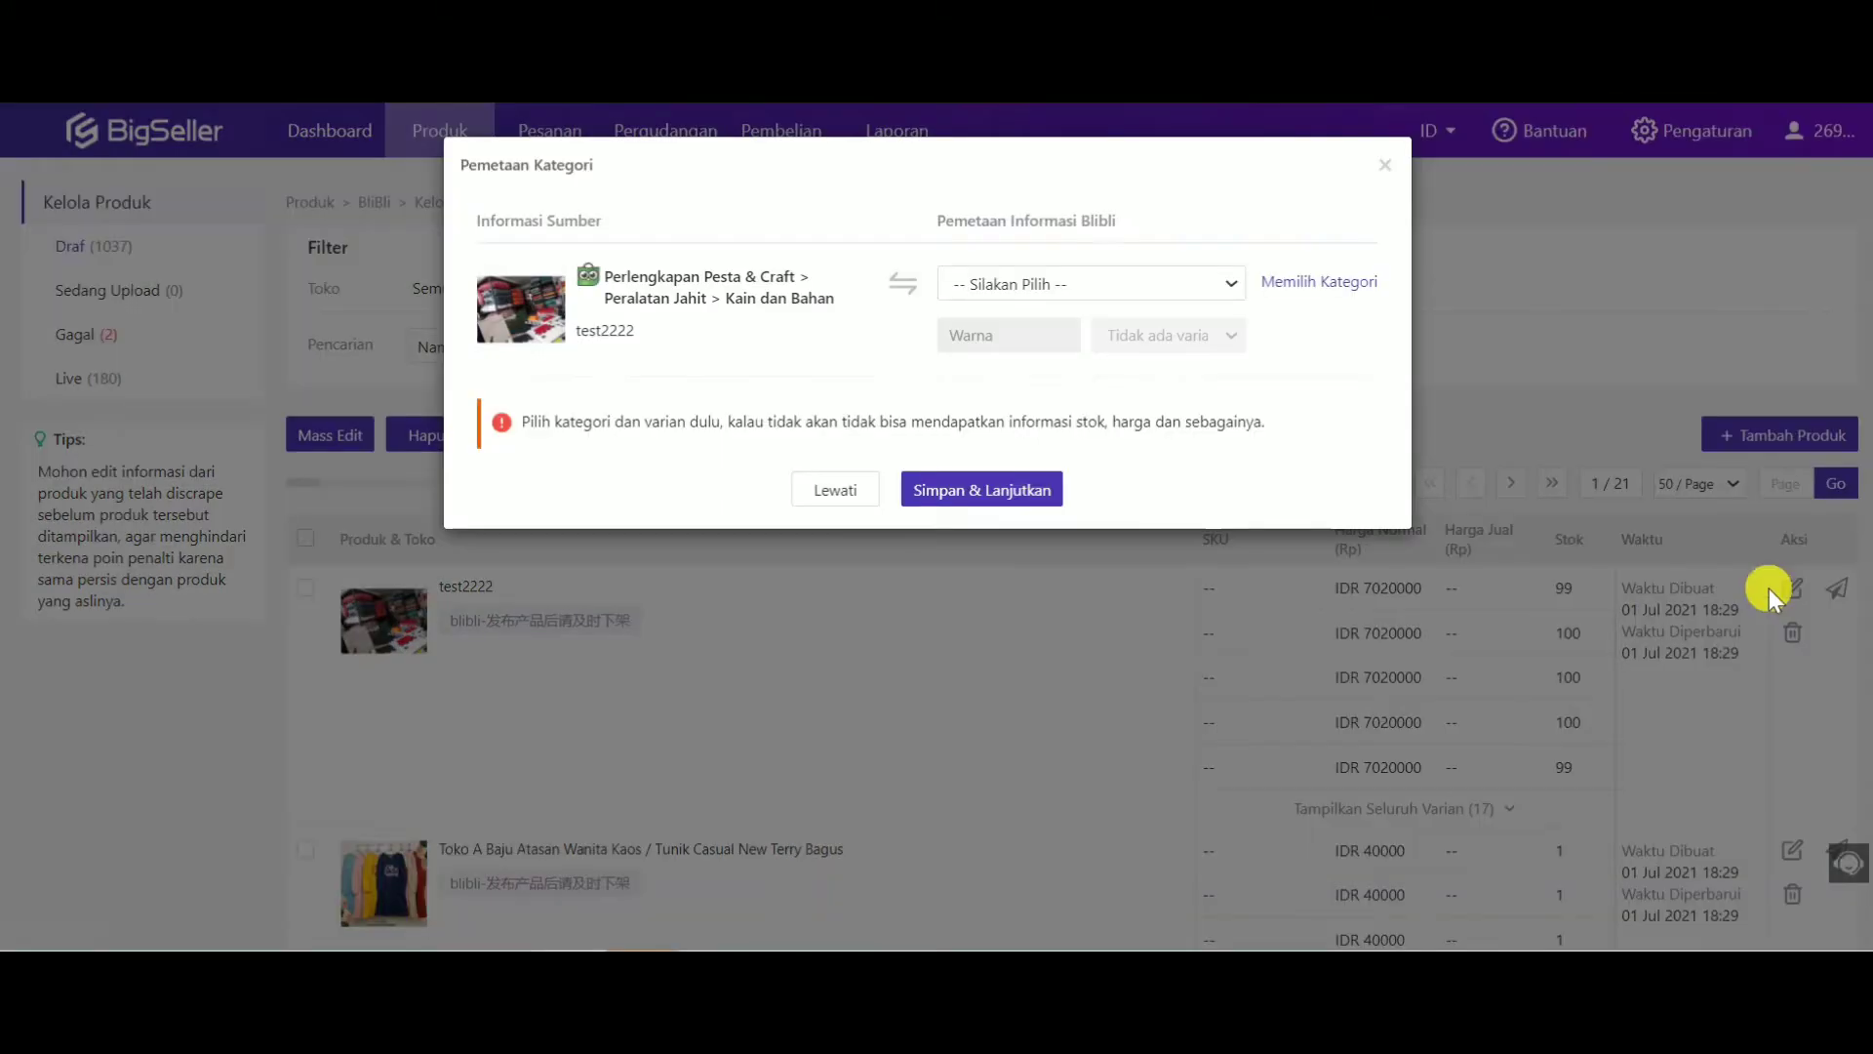
pyautogui.click(1225, 285)
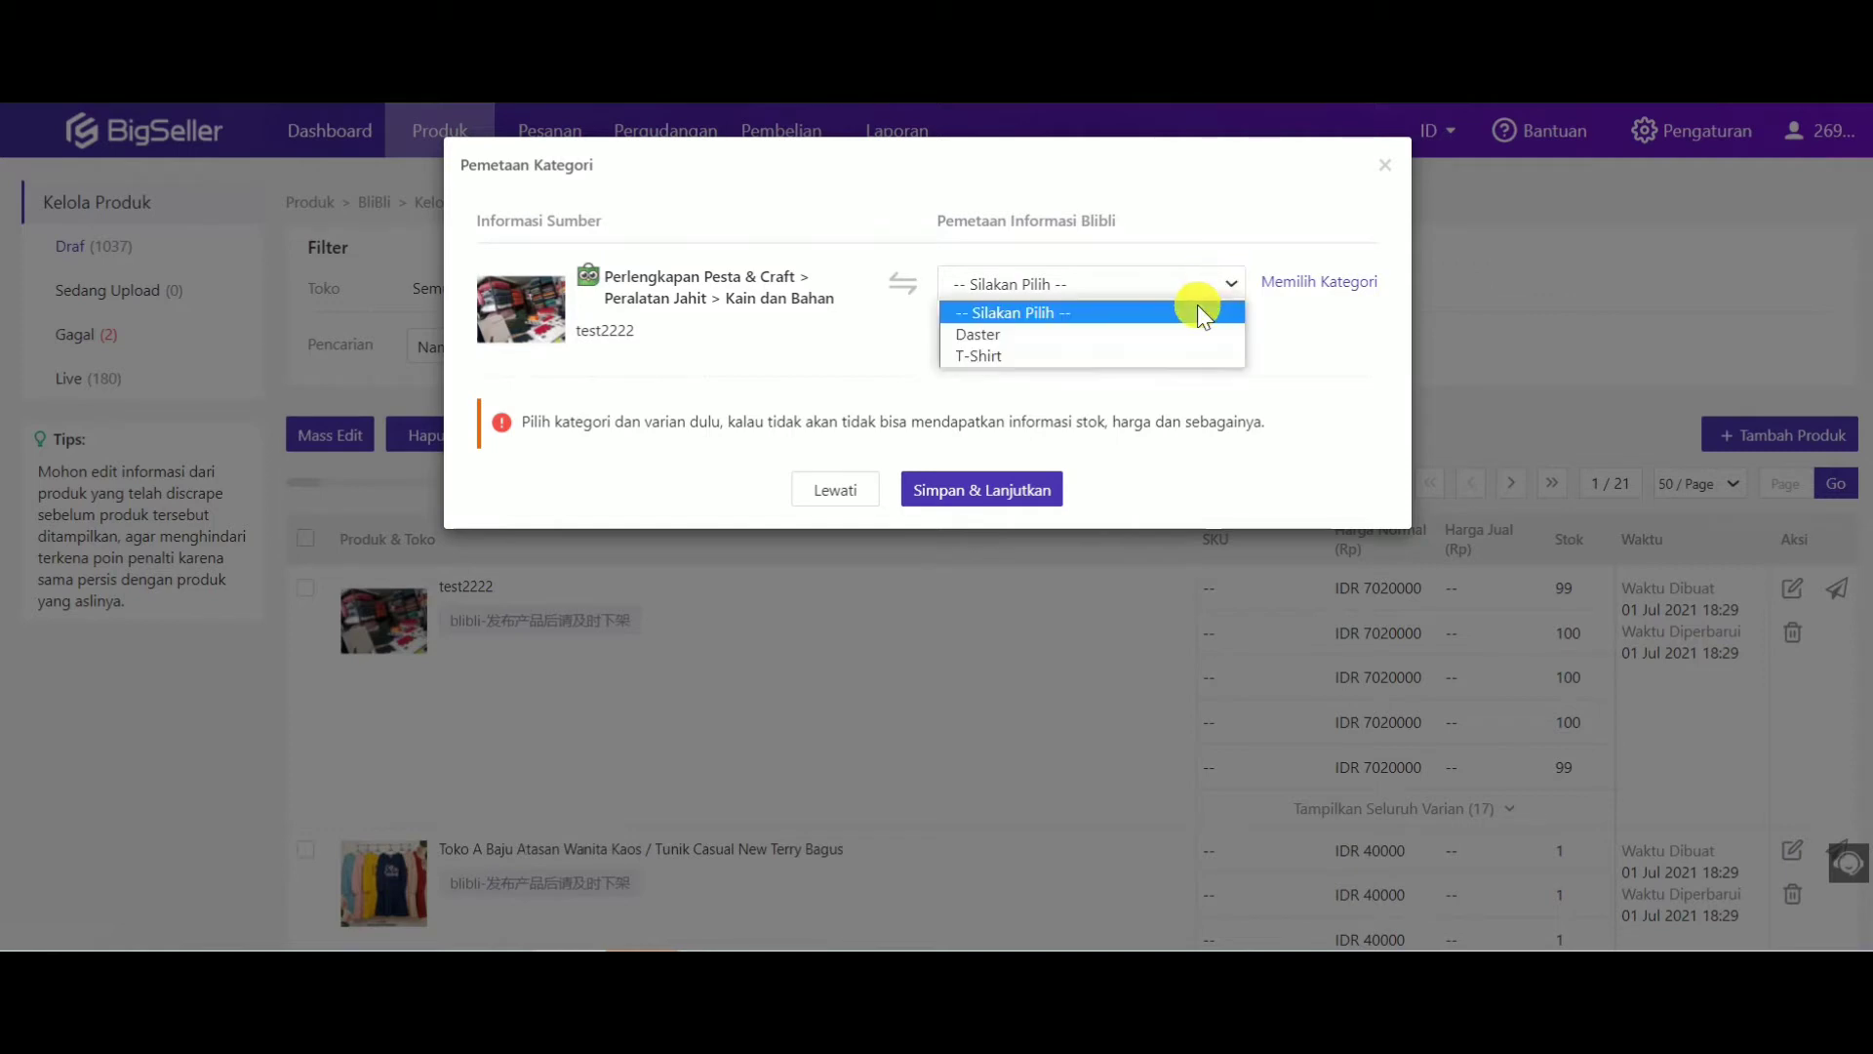
pyautogui.click(1190, 332)
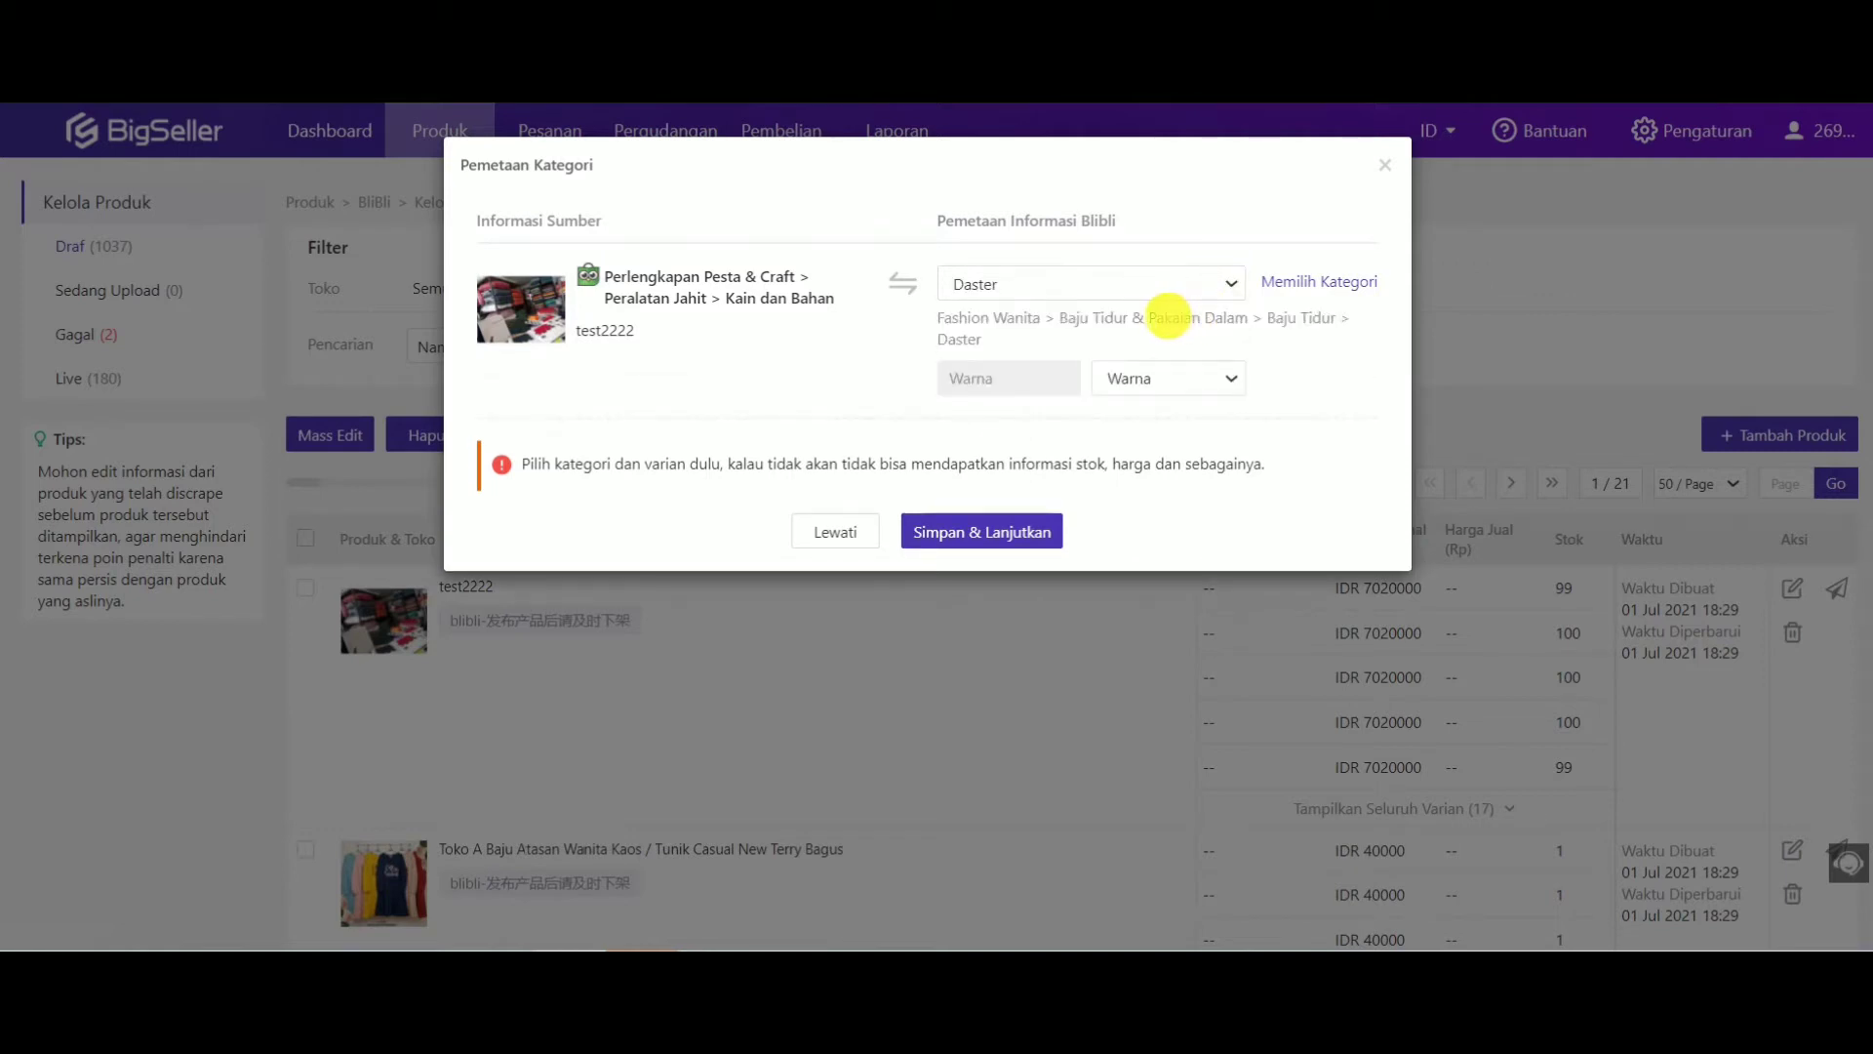
pyautogui.click(1031, 545)
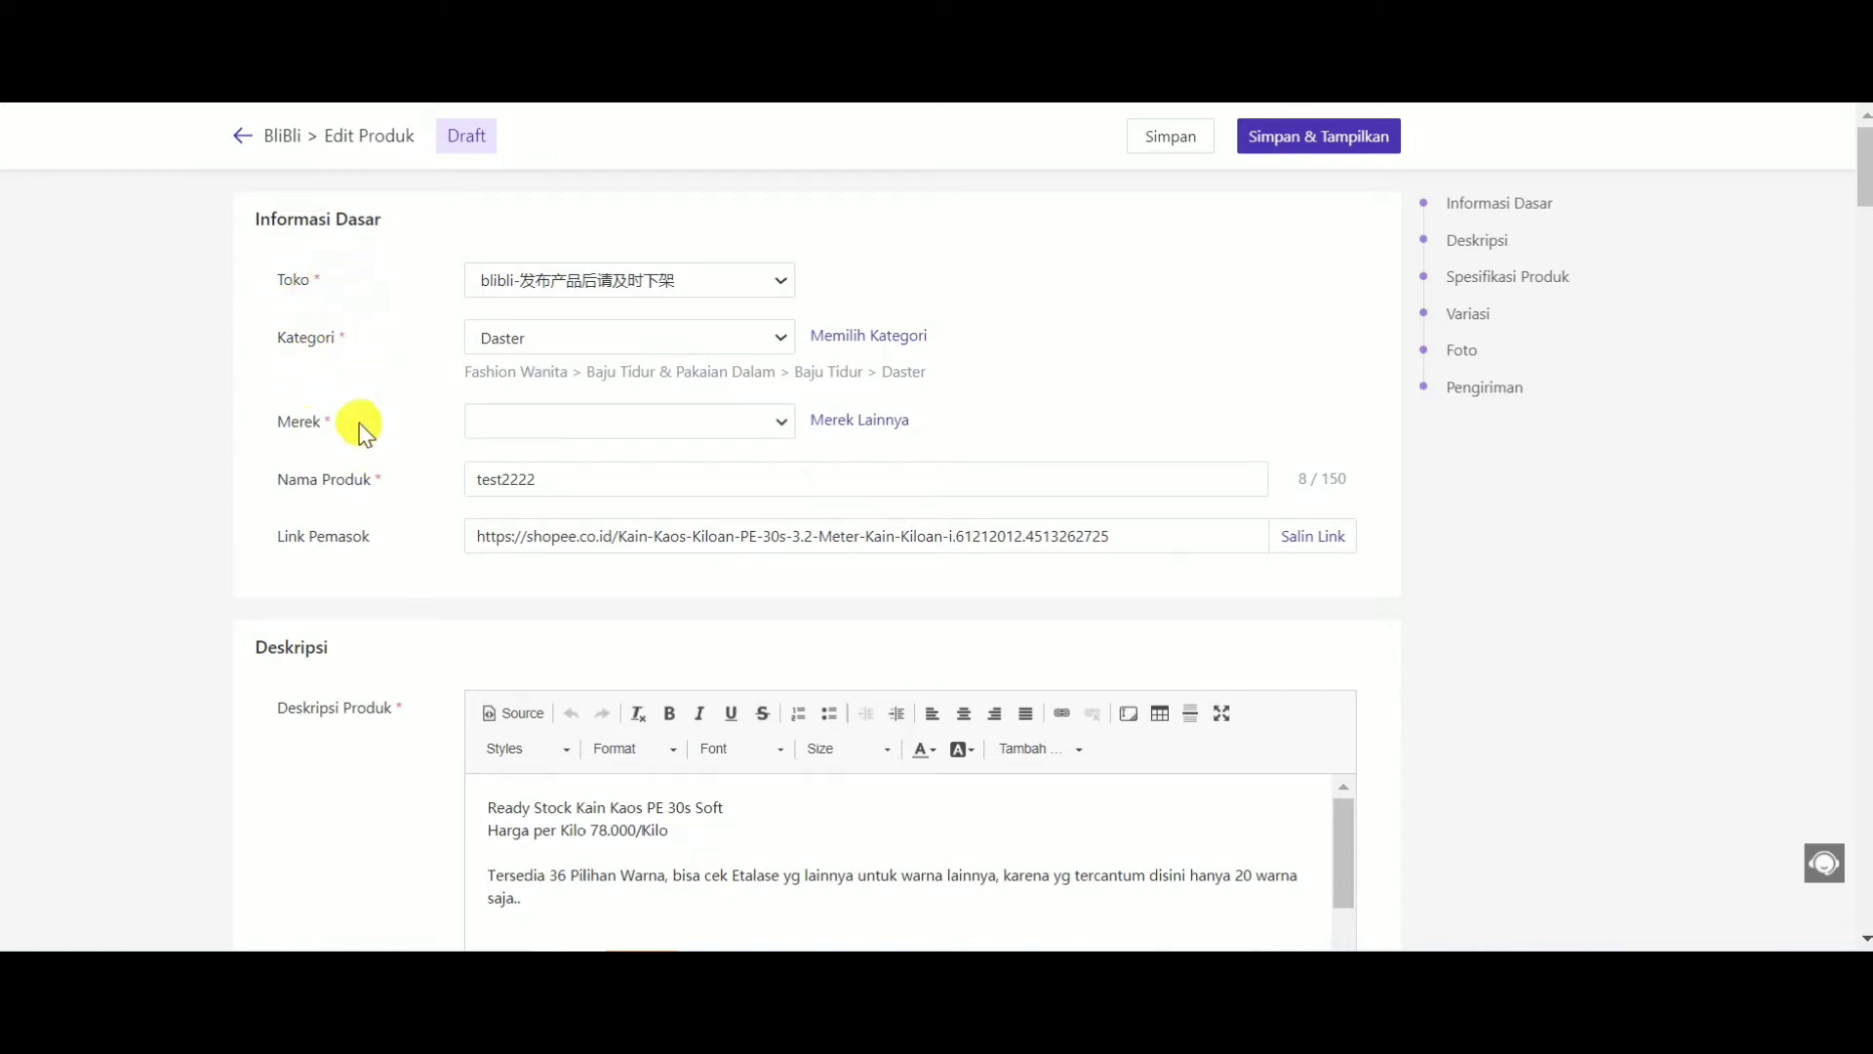
# Set the brand (Merek) of the test2222 product to MAP.
pyautogui.click(784, 422)
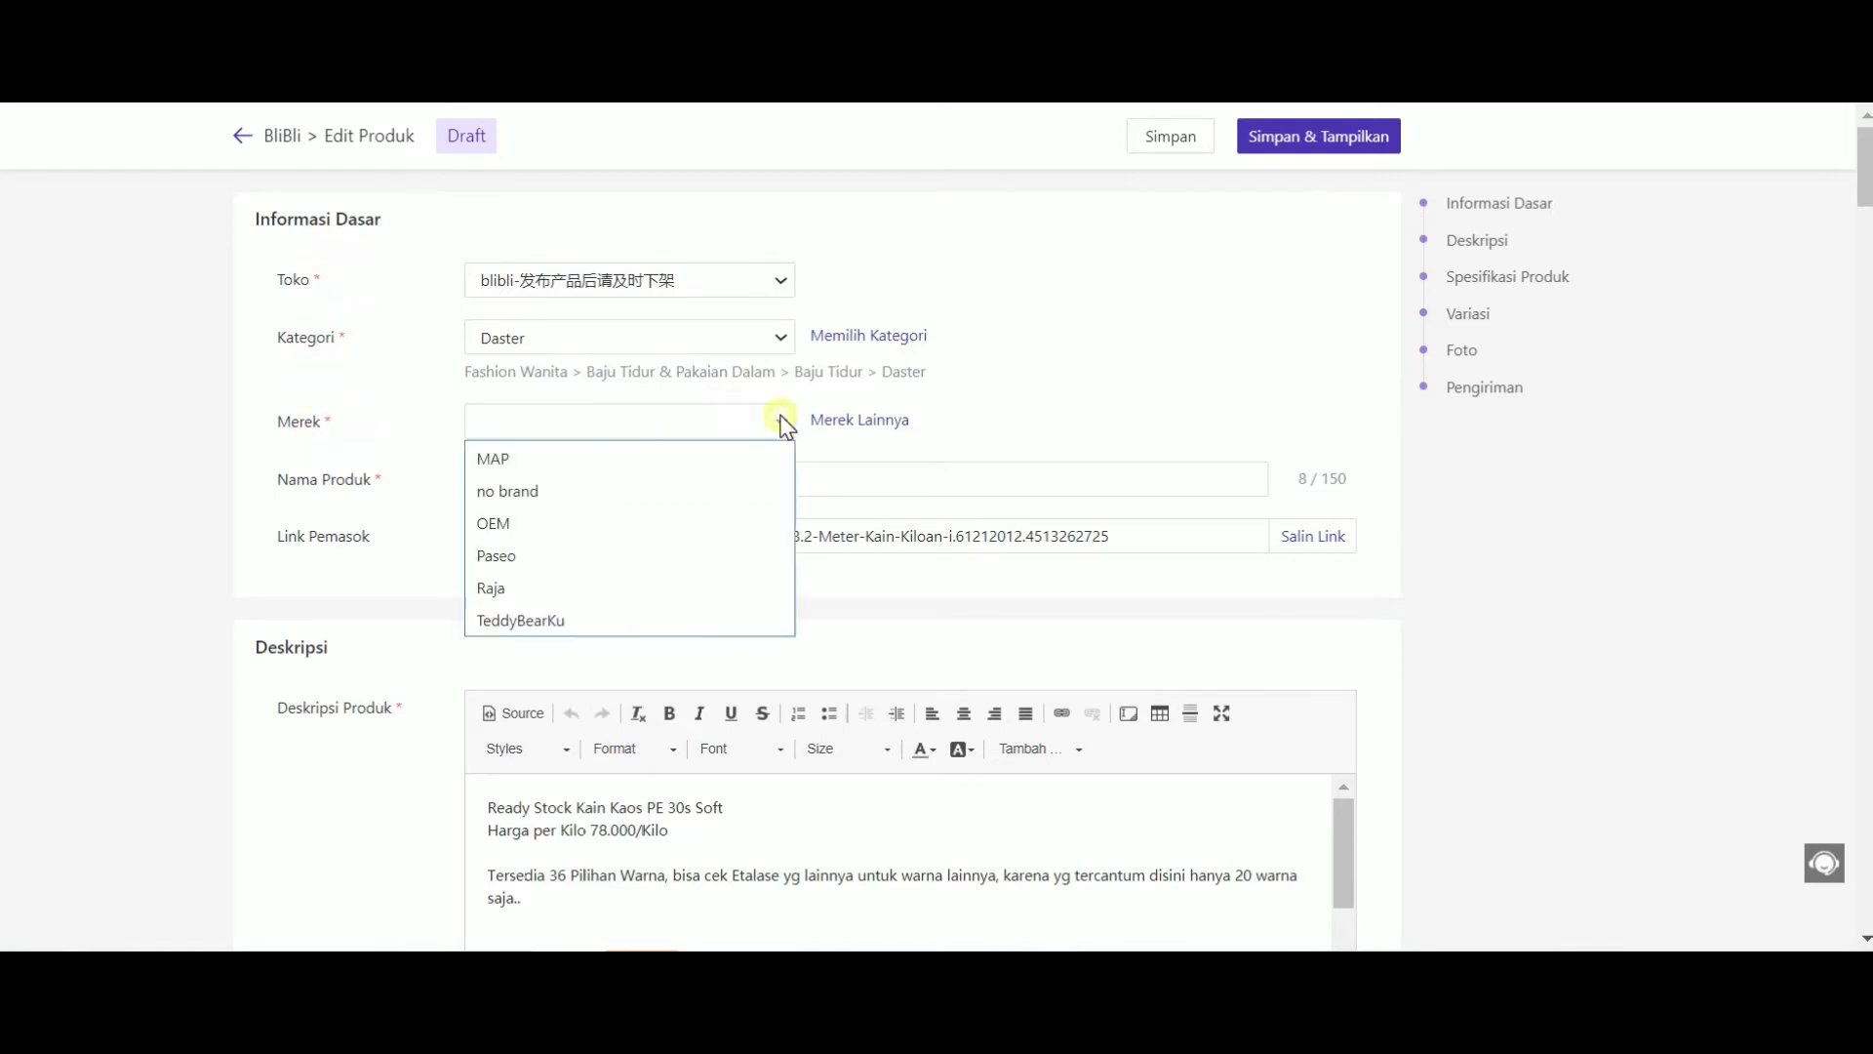
pyautogui.click(704, 454)
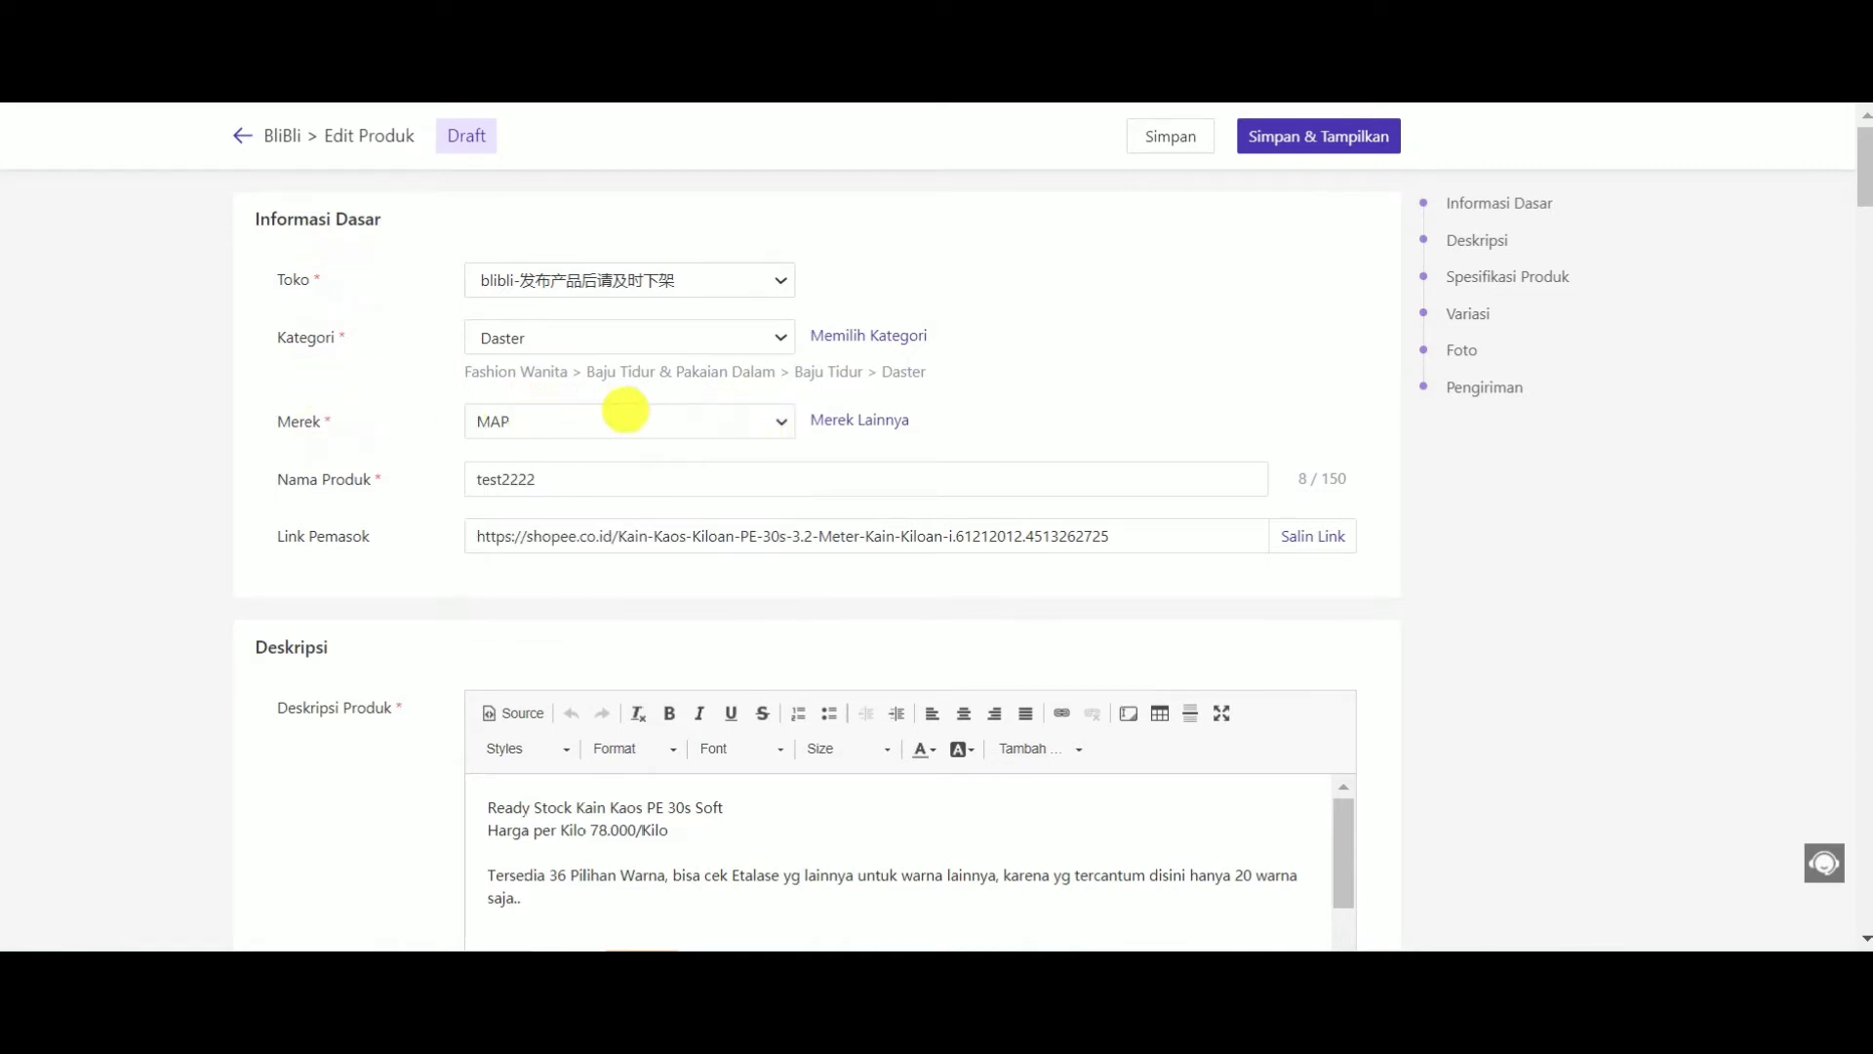
pyautogui.click(585, 476)
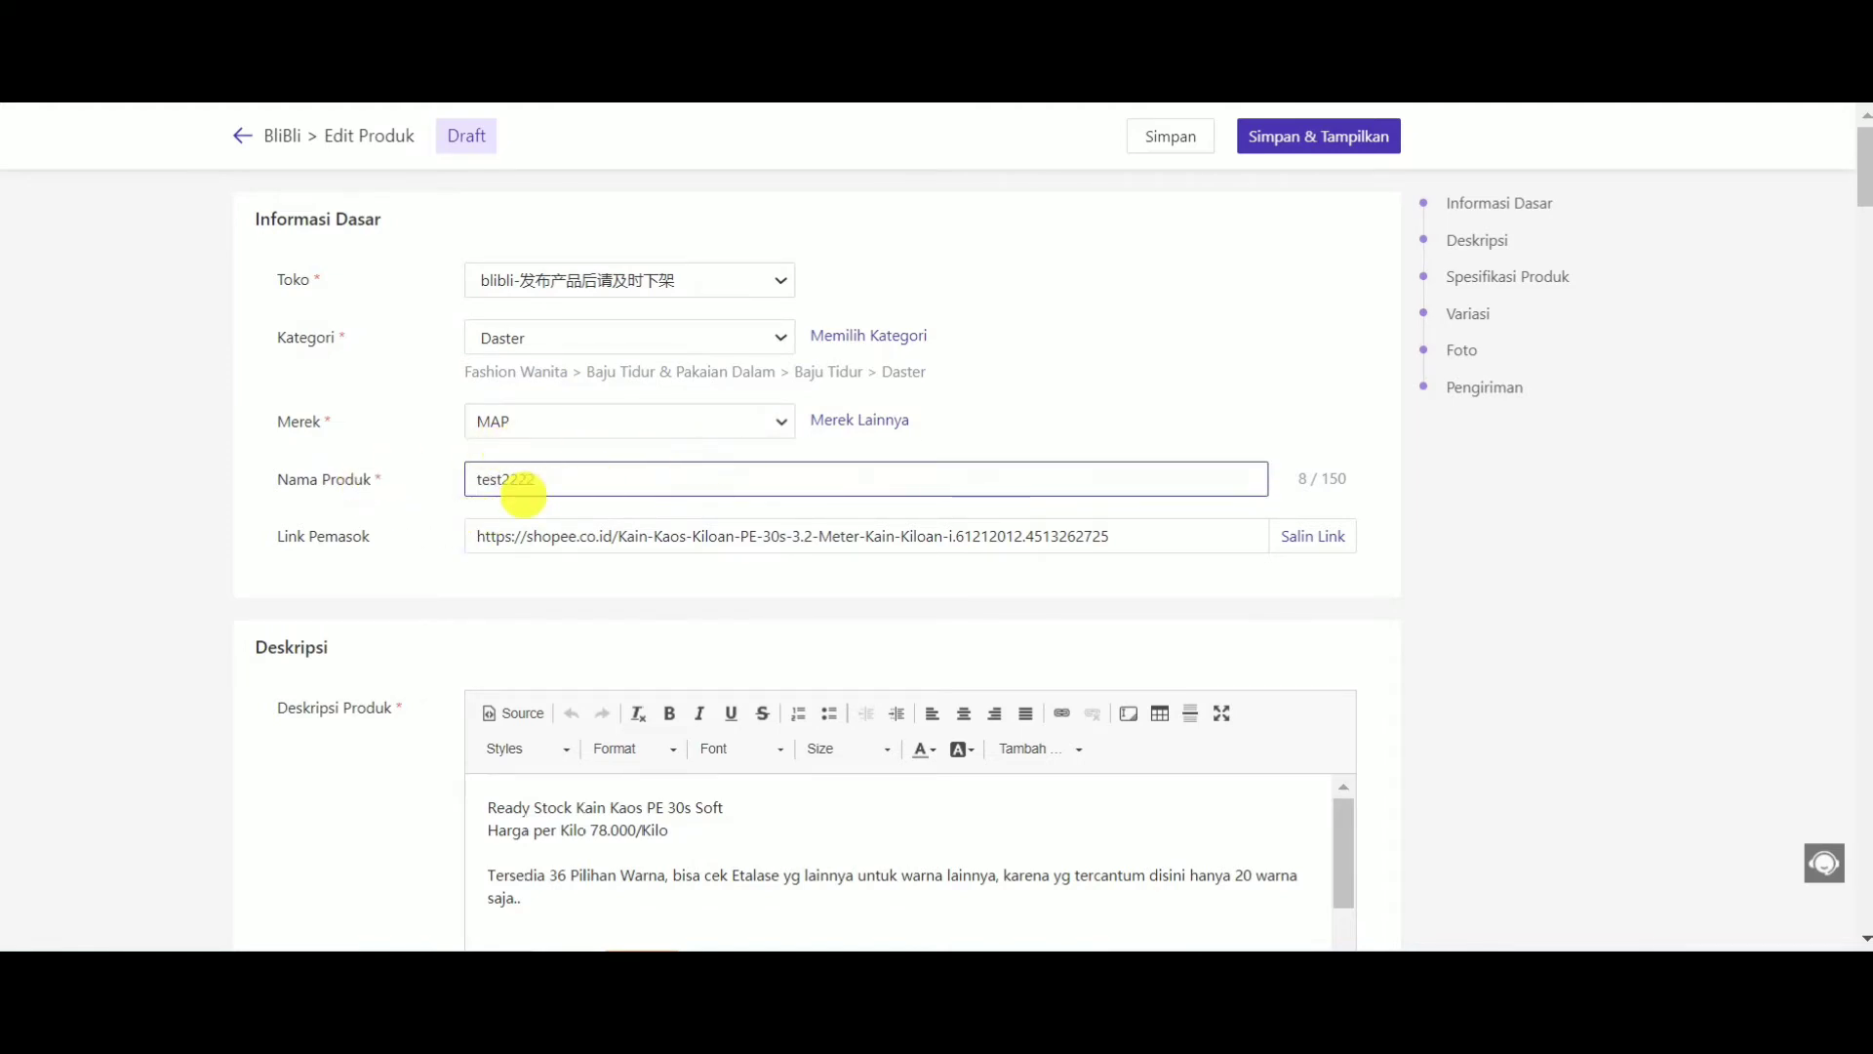
# Review the test2222 draft's description, specifications, variations, photos and shipping section.
pyautogui.scroll(-2, 478, 493)
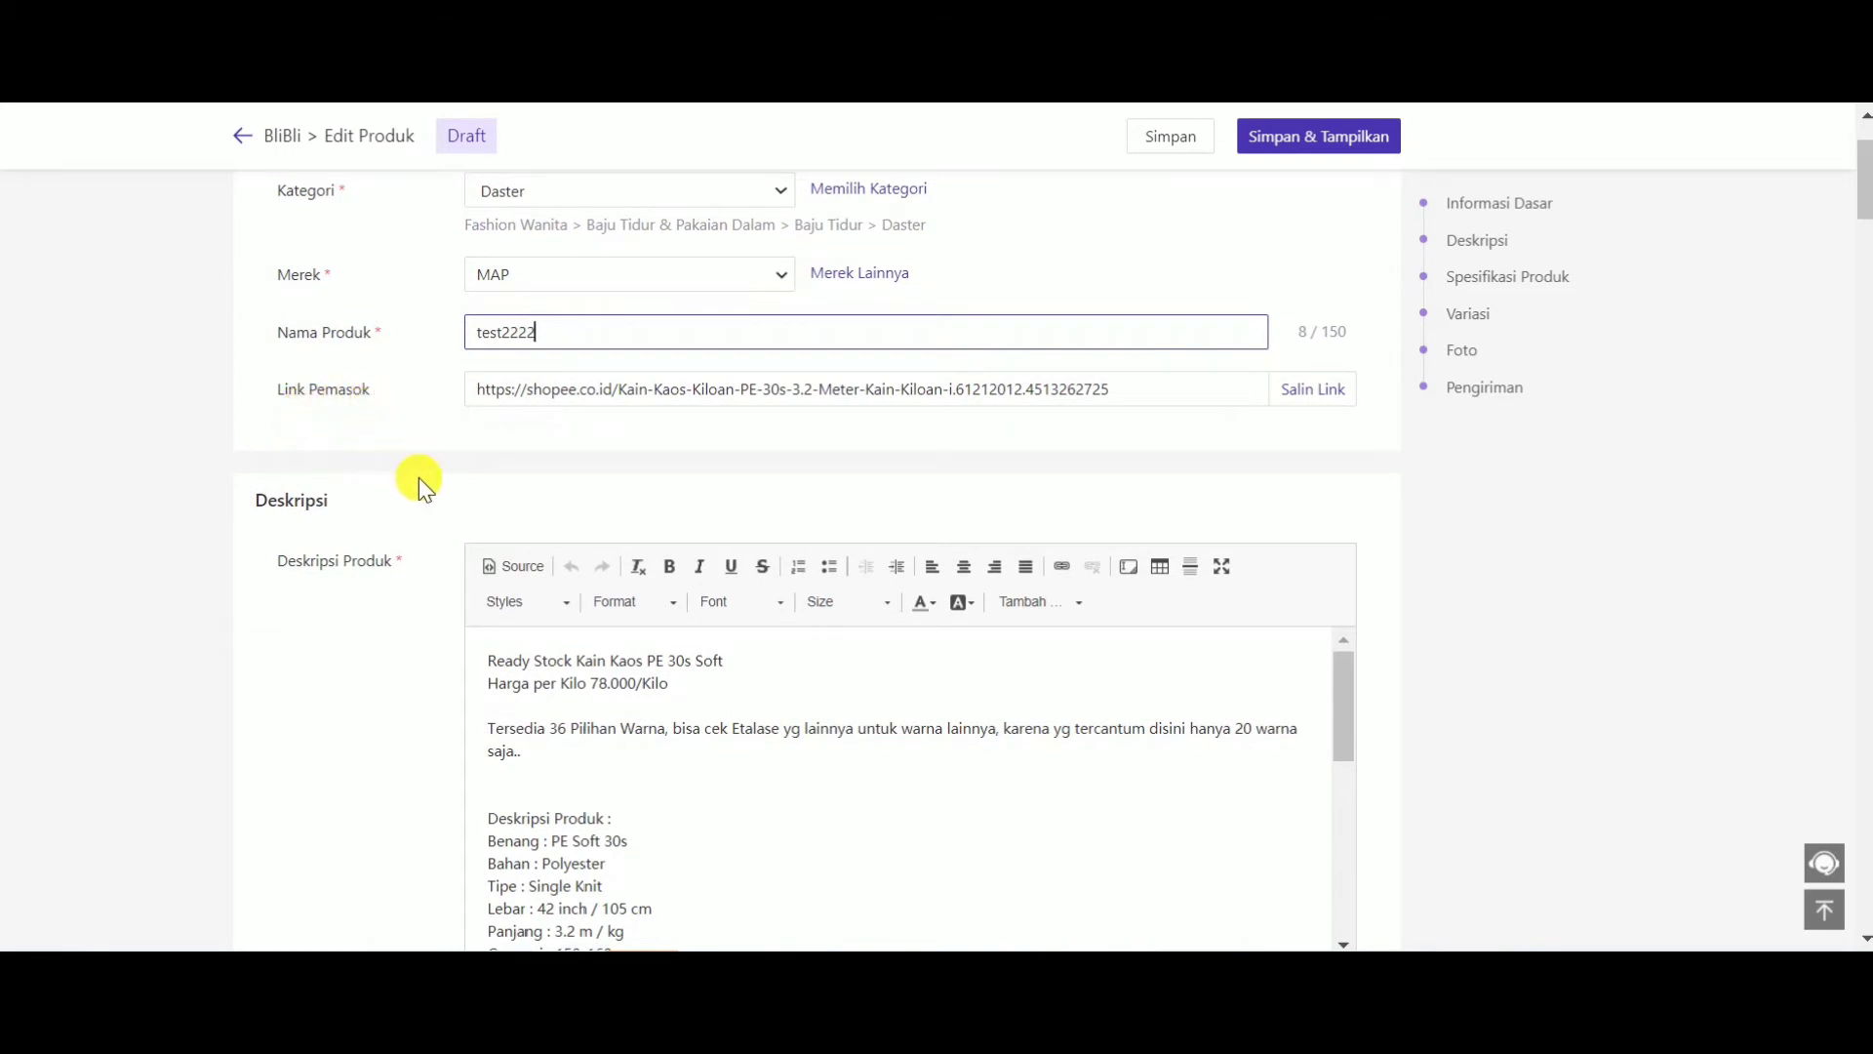
pyautogui.scroll(-2, 418, 477)
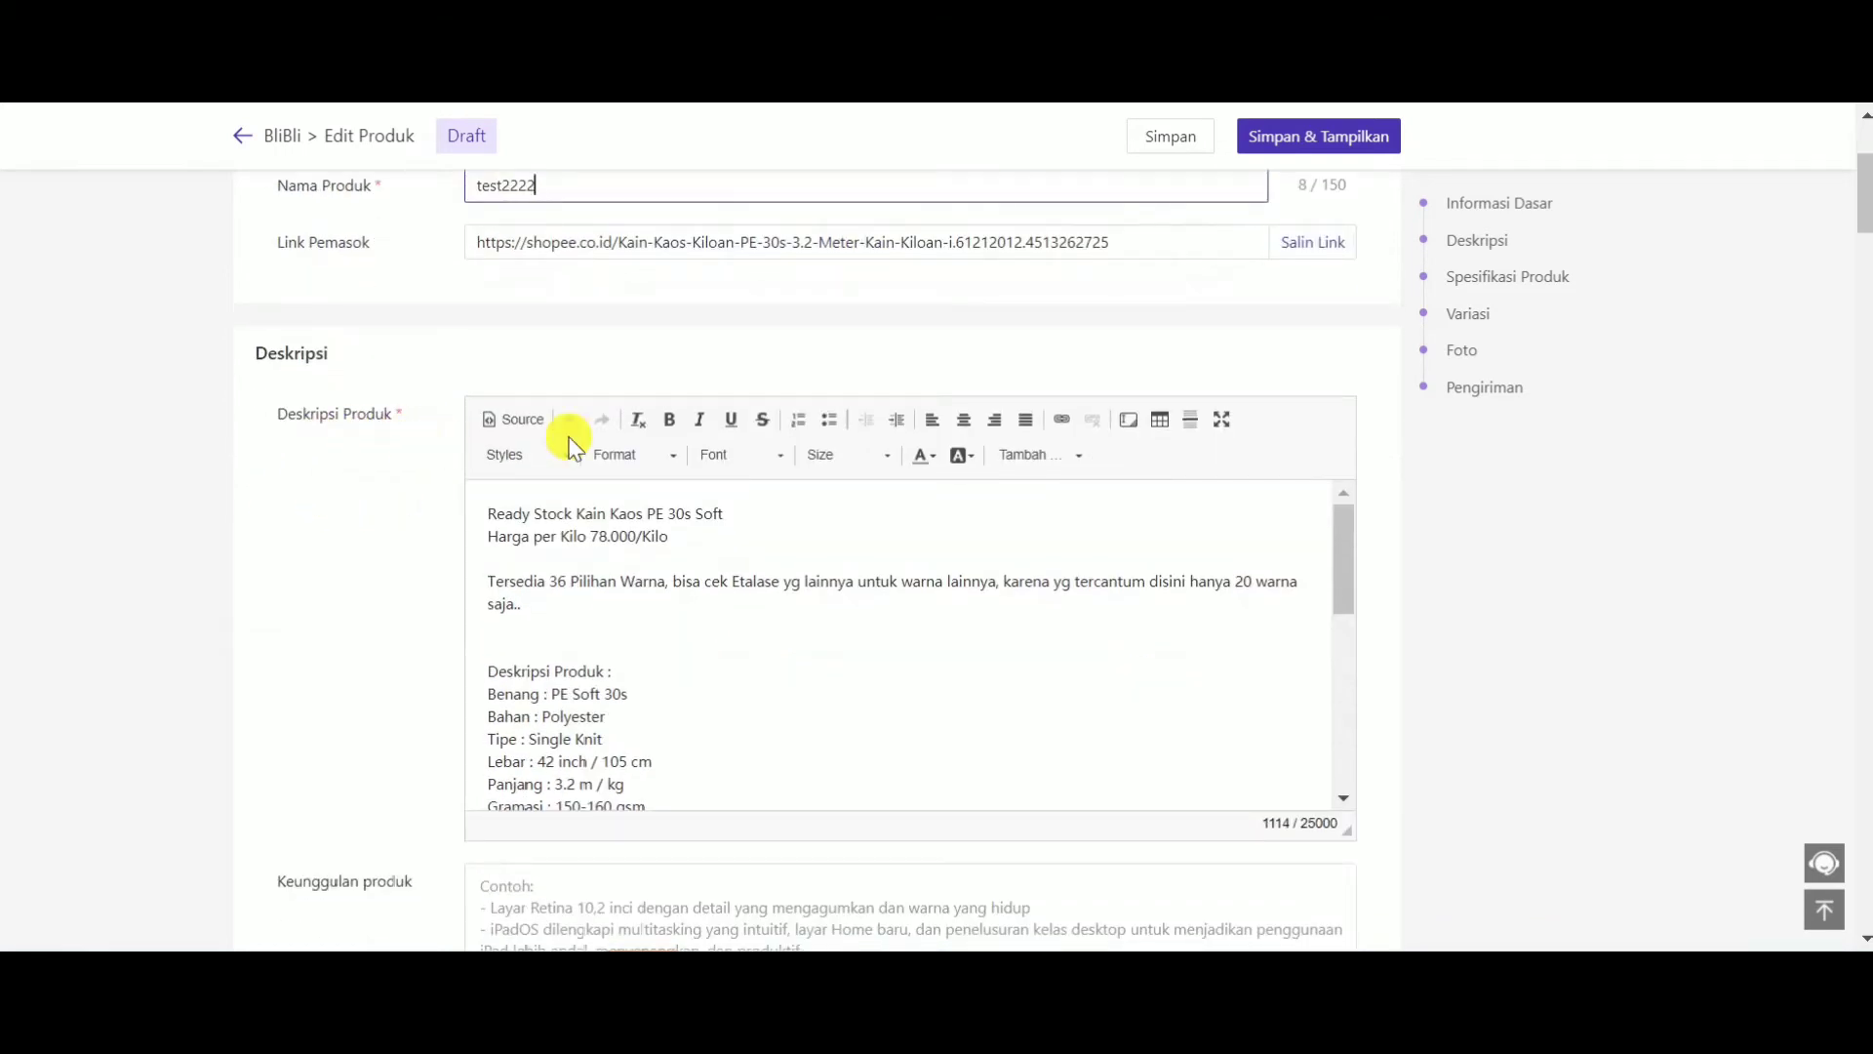
pyautogui.scroll(-2, 573, 625)
pyautogui.scroll(-5, 572, 625)
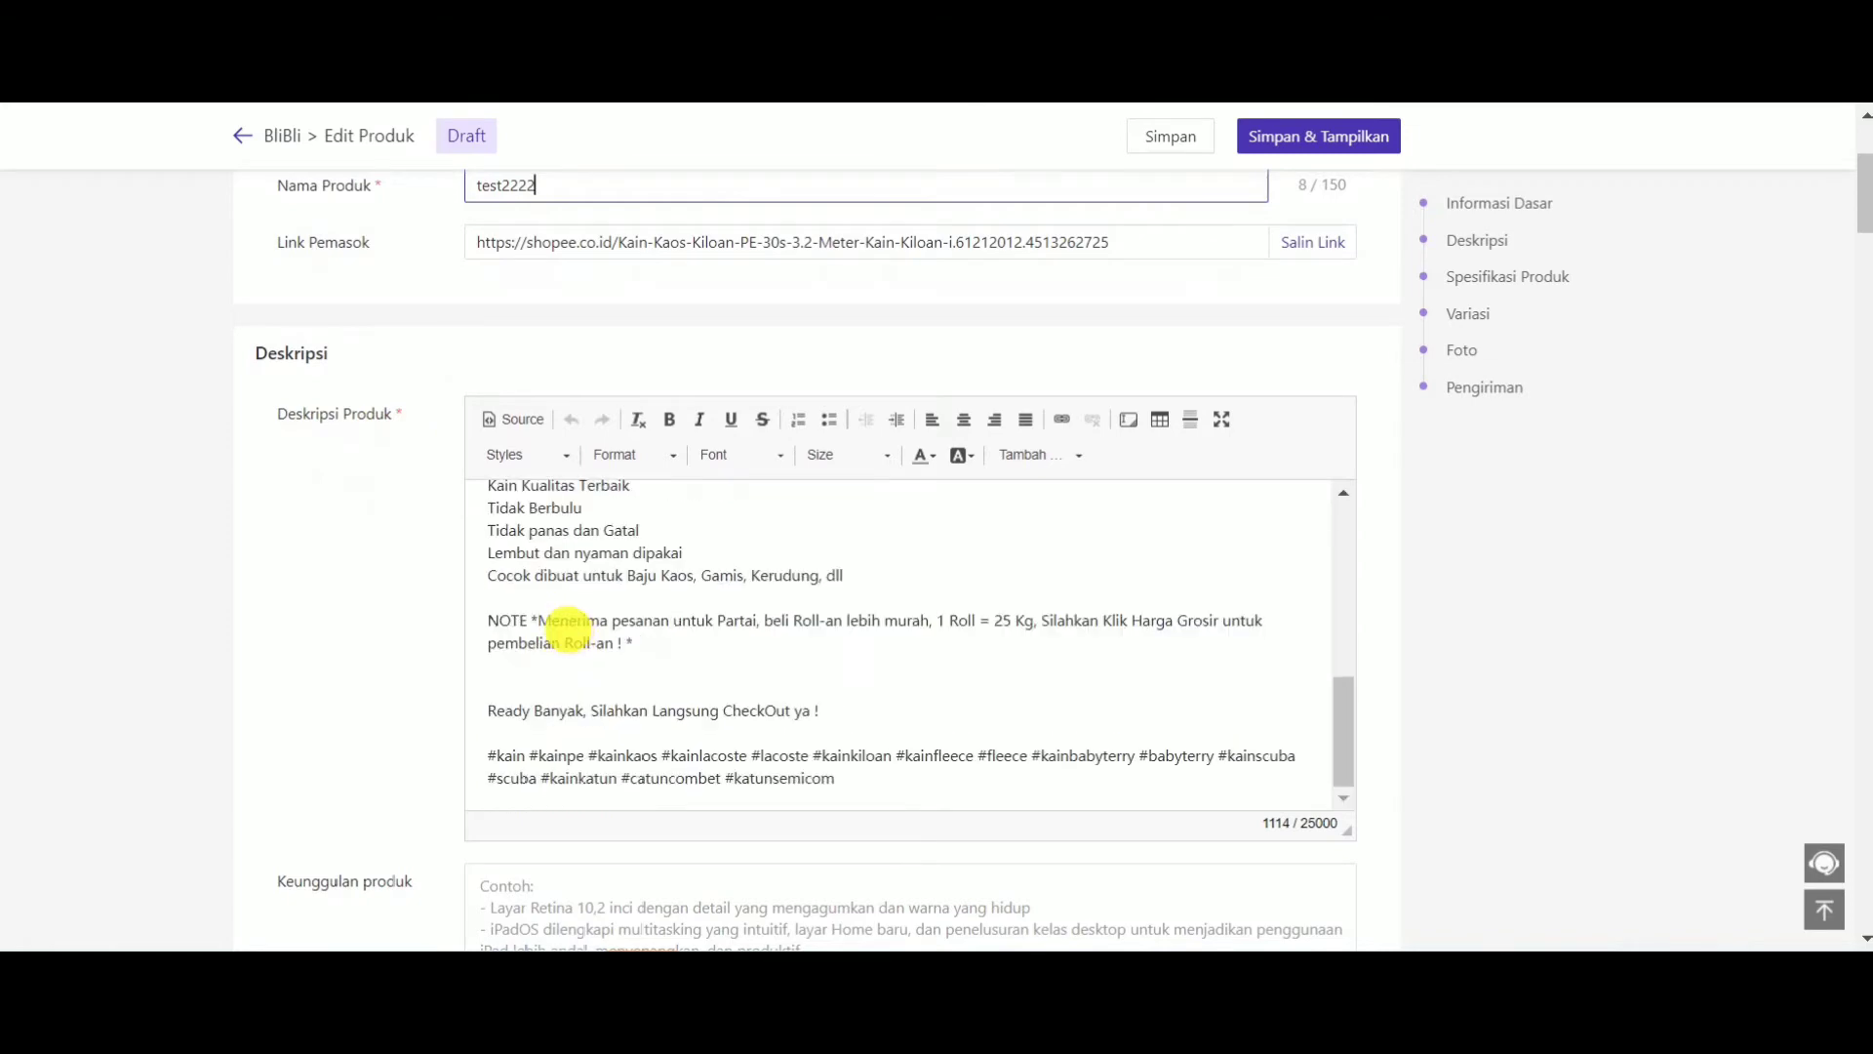
pyautogui.scroll(-9, 419, 648)
pyautogui.scroll(-15, 414, 632)
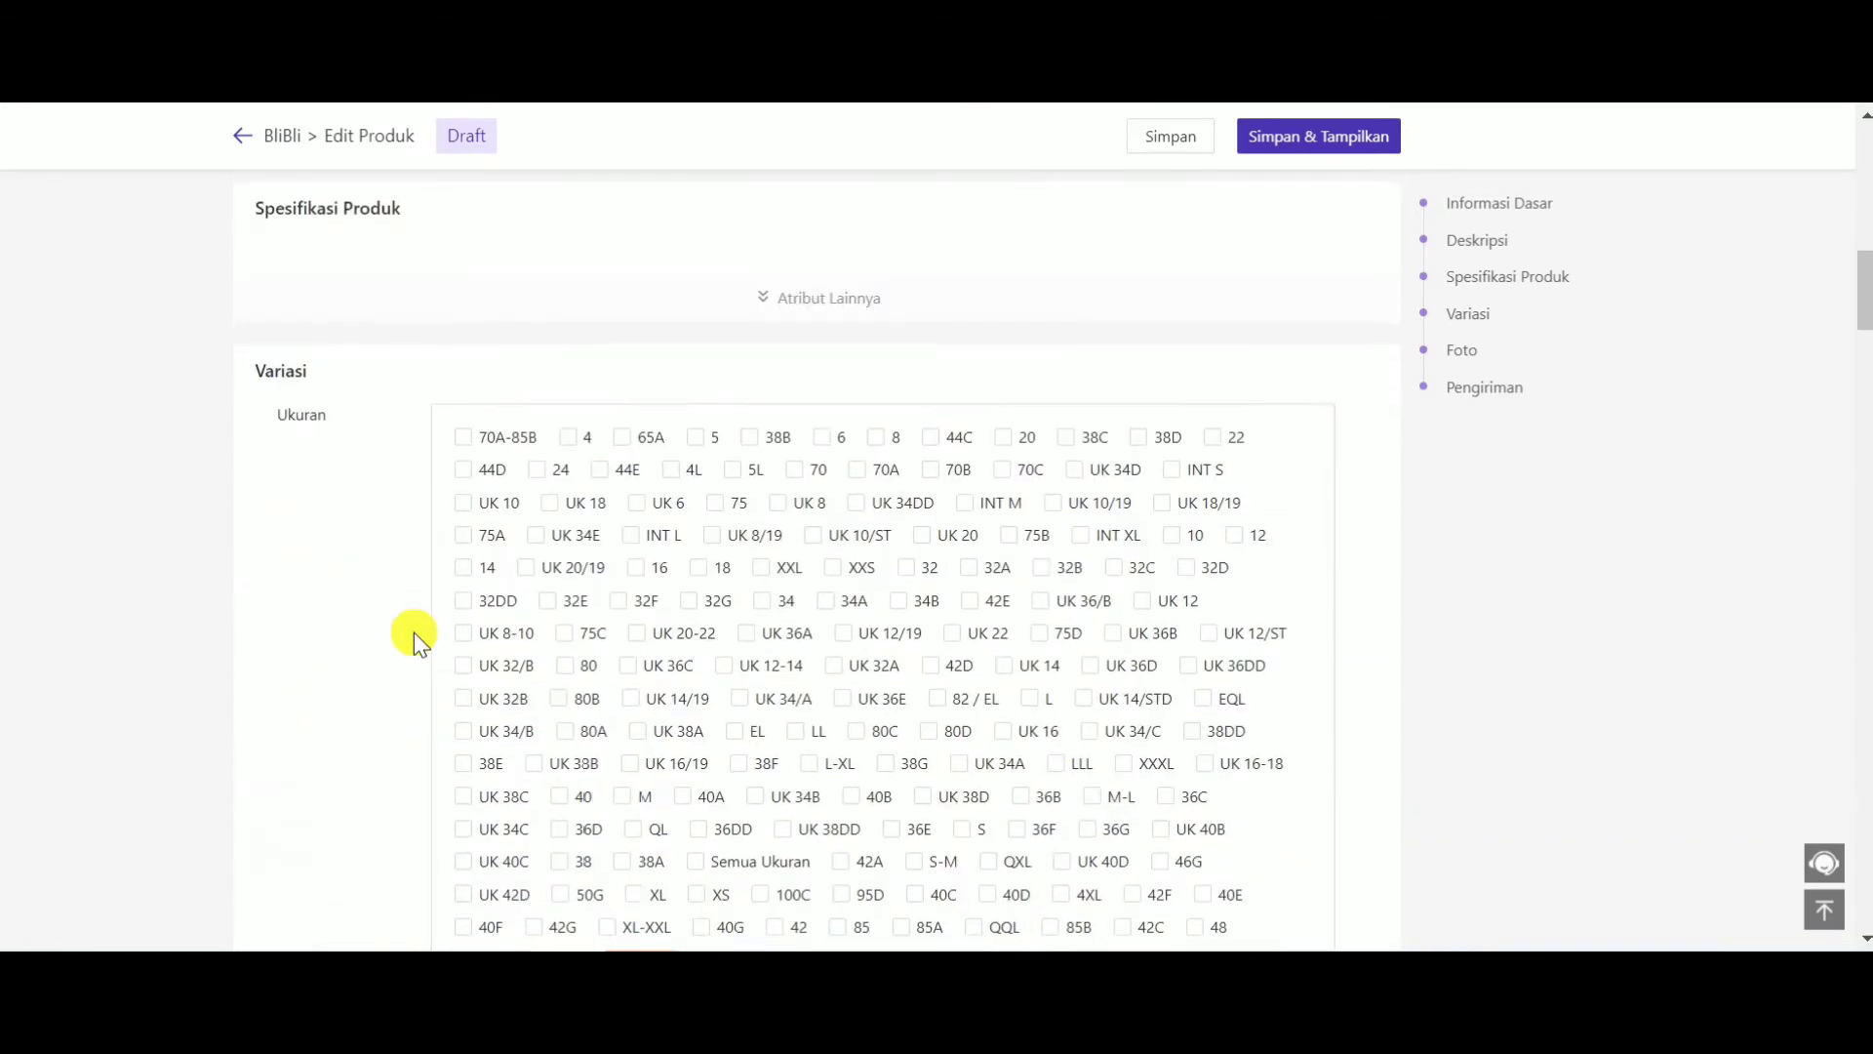
pyautogui.scroll(-6, 400, 635)
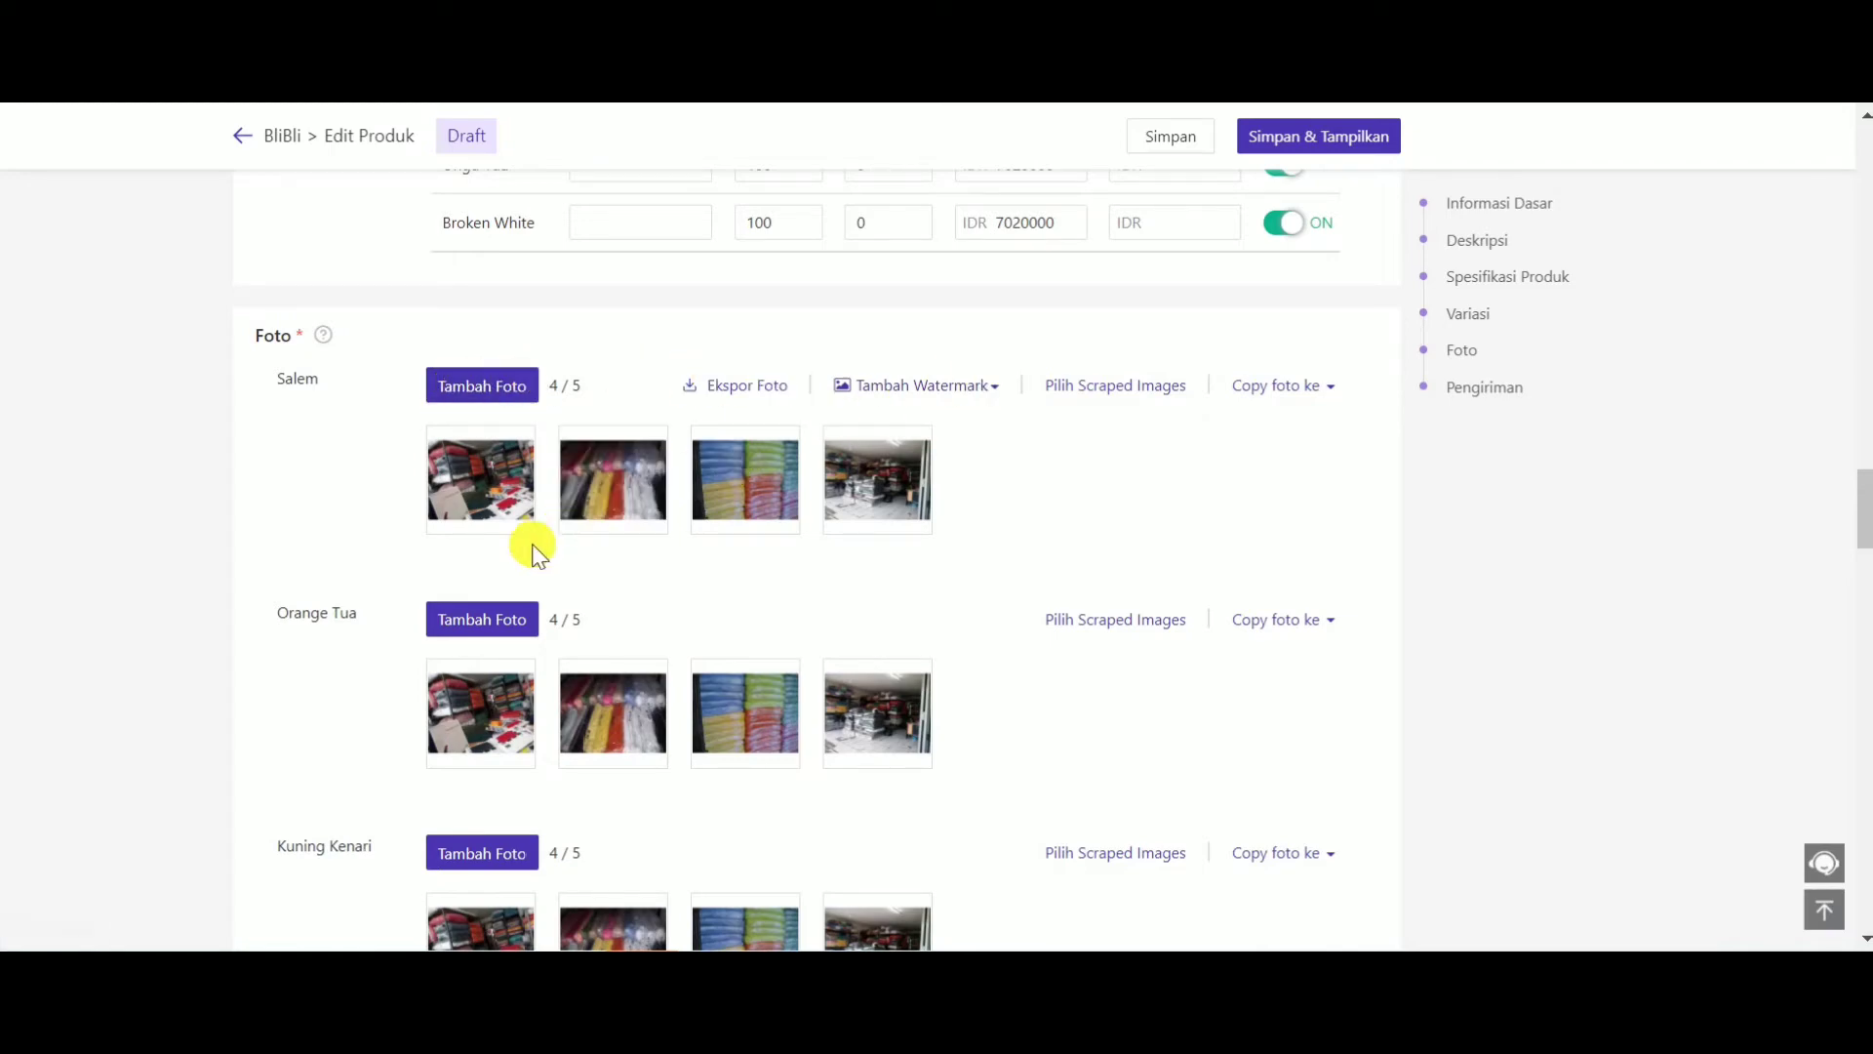
pyautogui.scroll(-5, 539, 552)
pyautogui.scroll(-10, 545, 564)
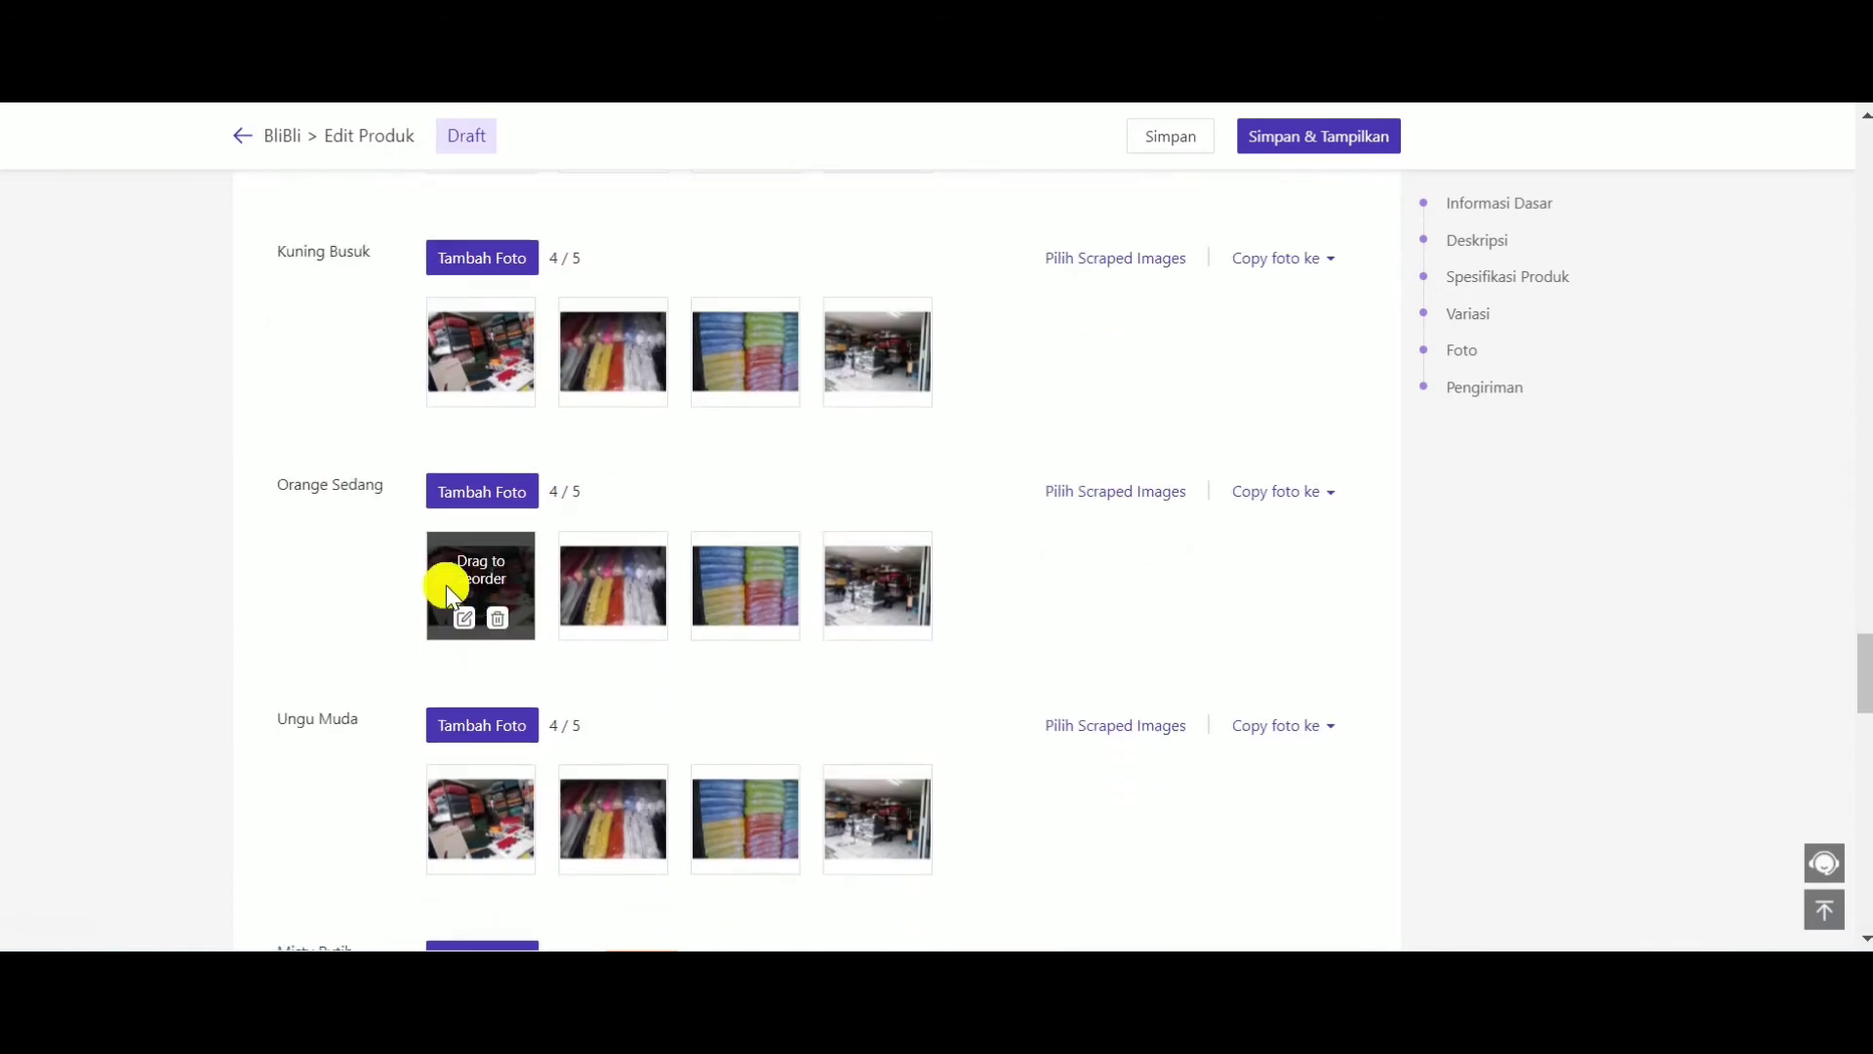
pyautogui.scroll(-13, 468, 583)
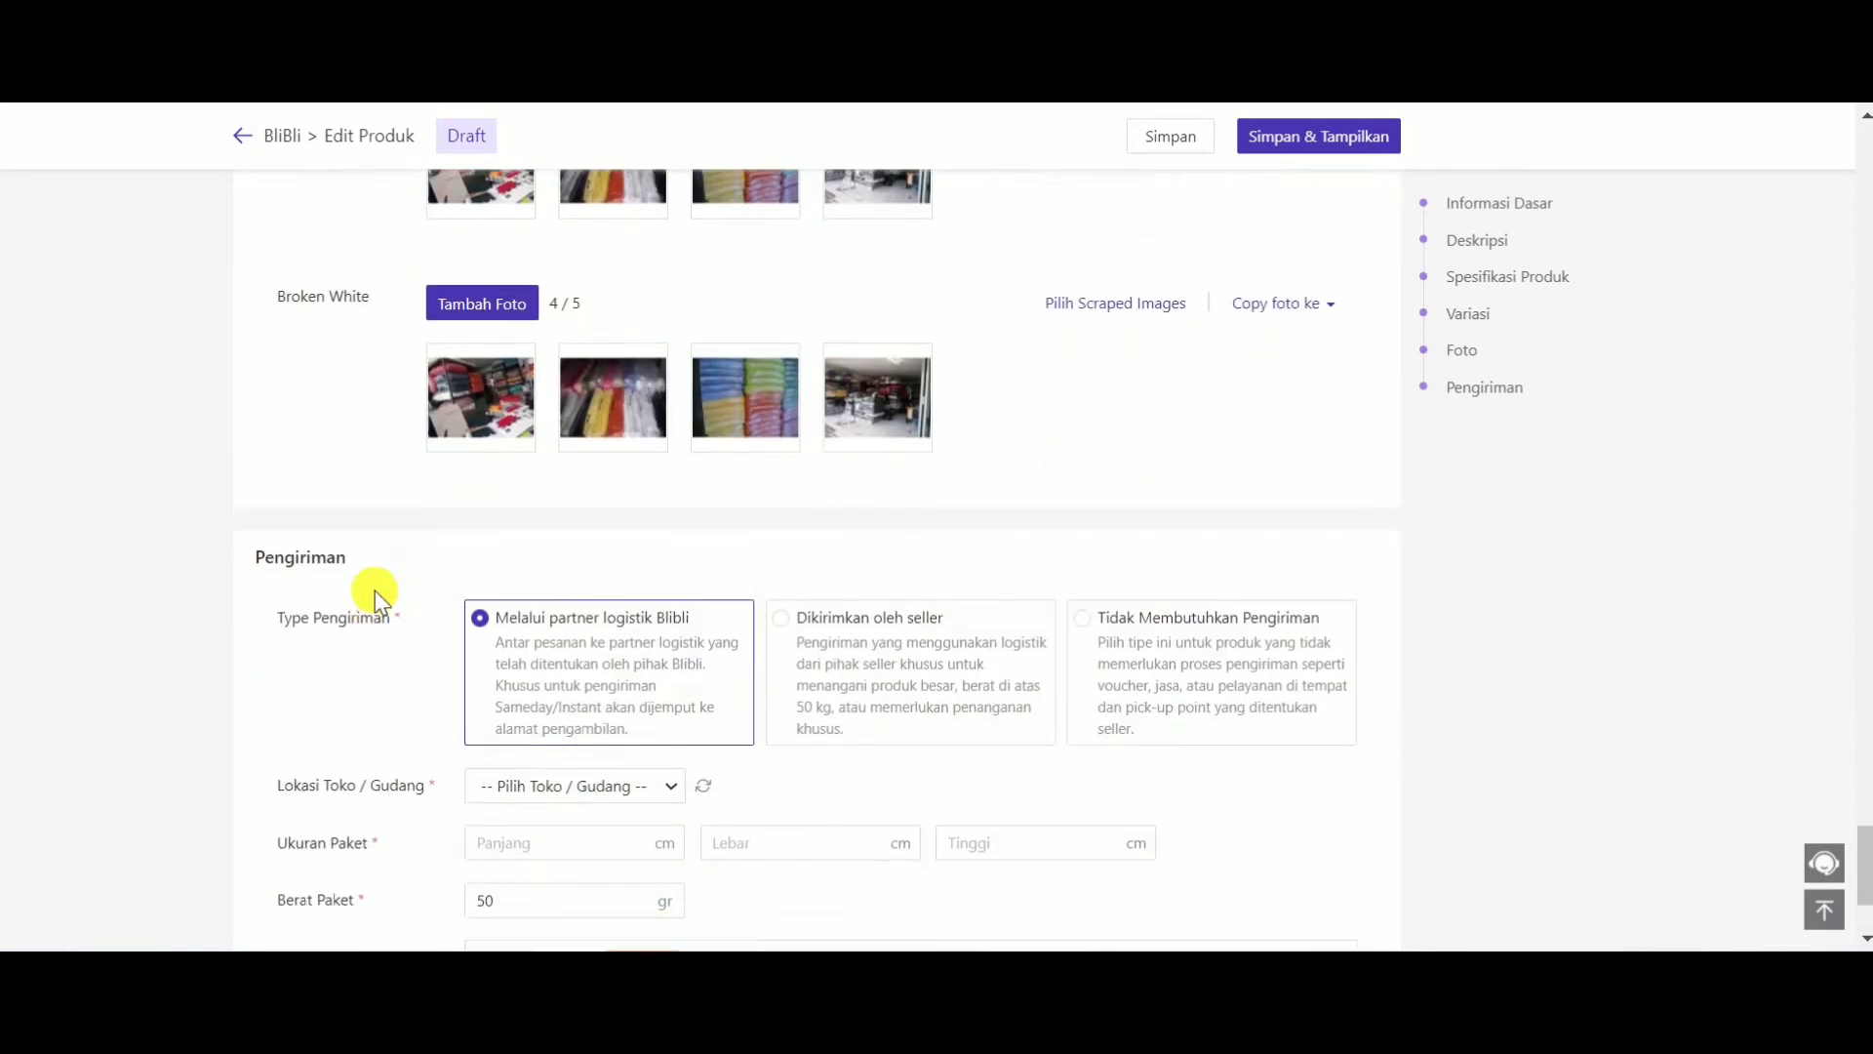
pyautogui.scroll(7, 395, 441)
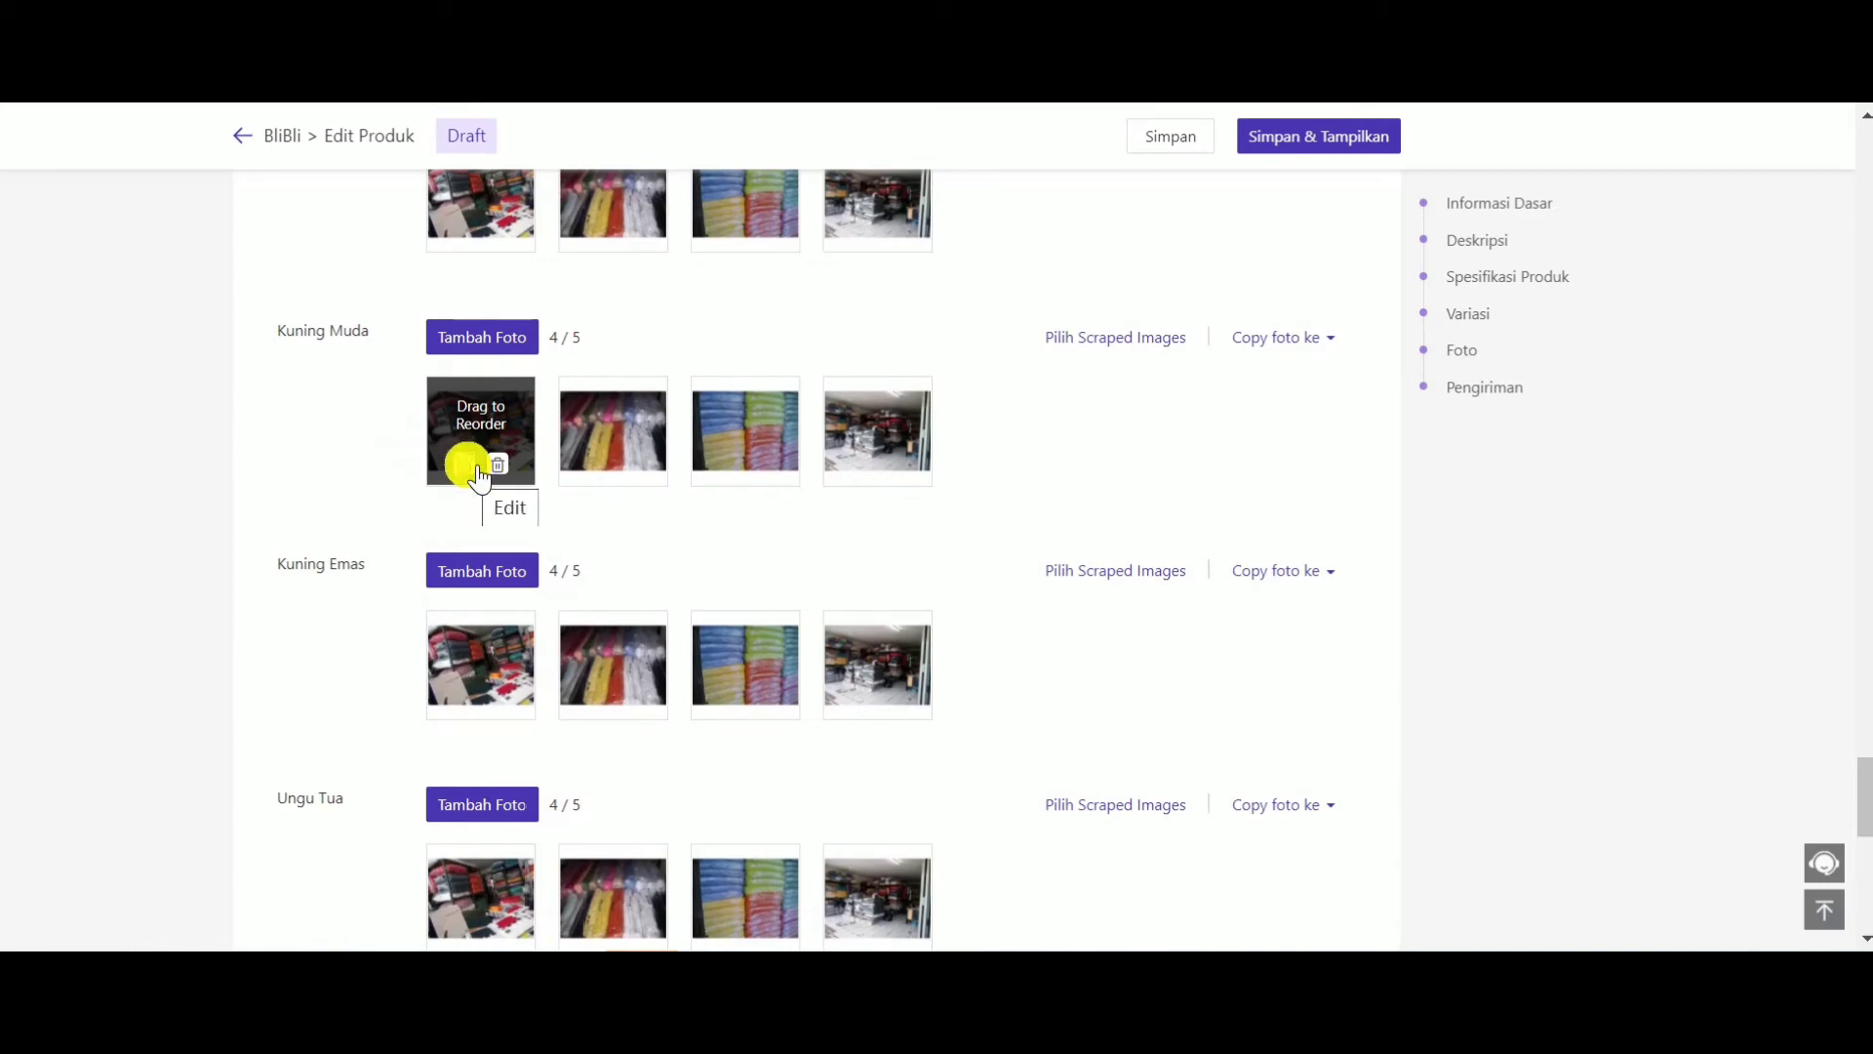
pyautogui.scroll(-10, 412, 545)
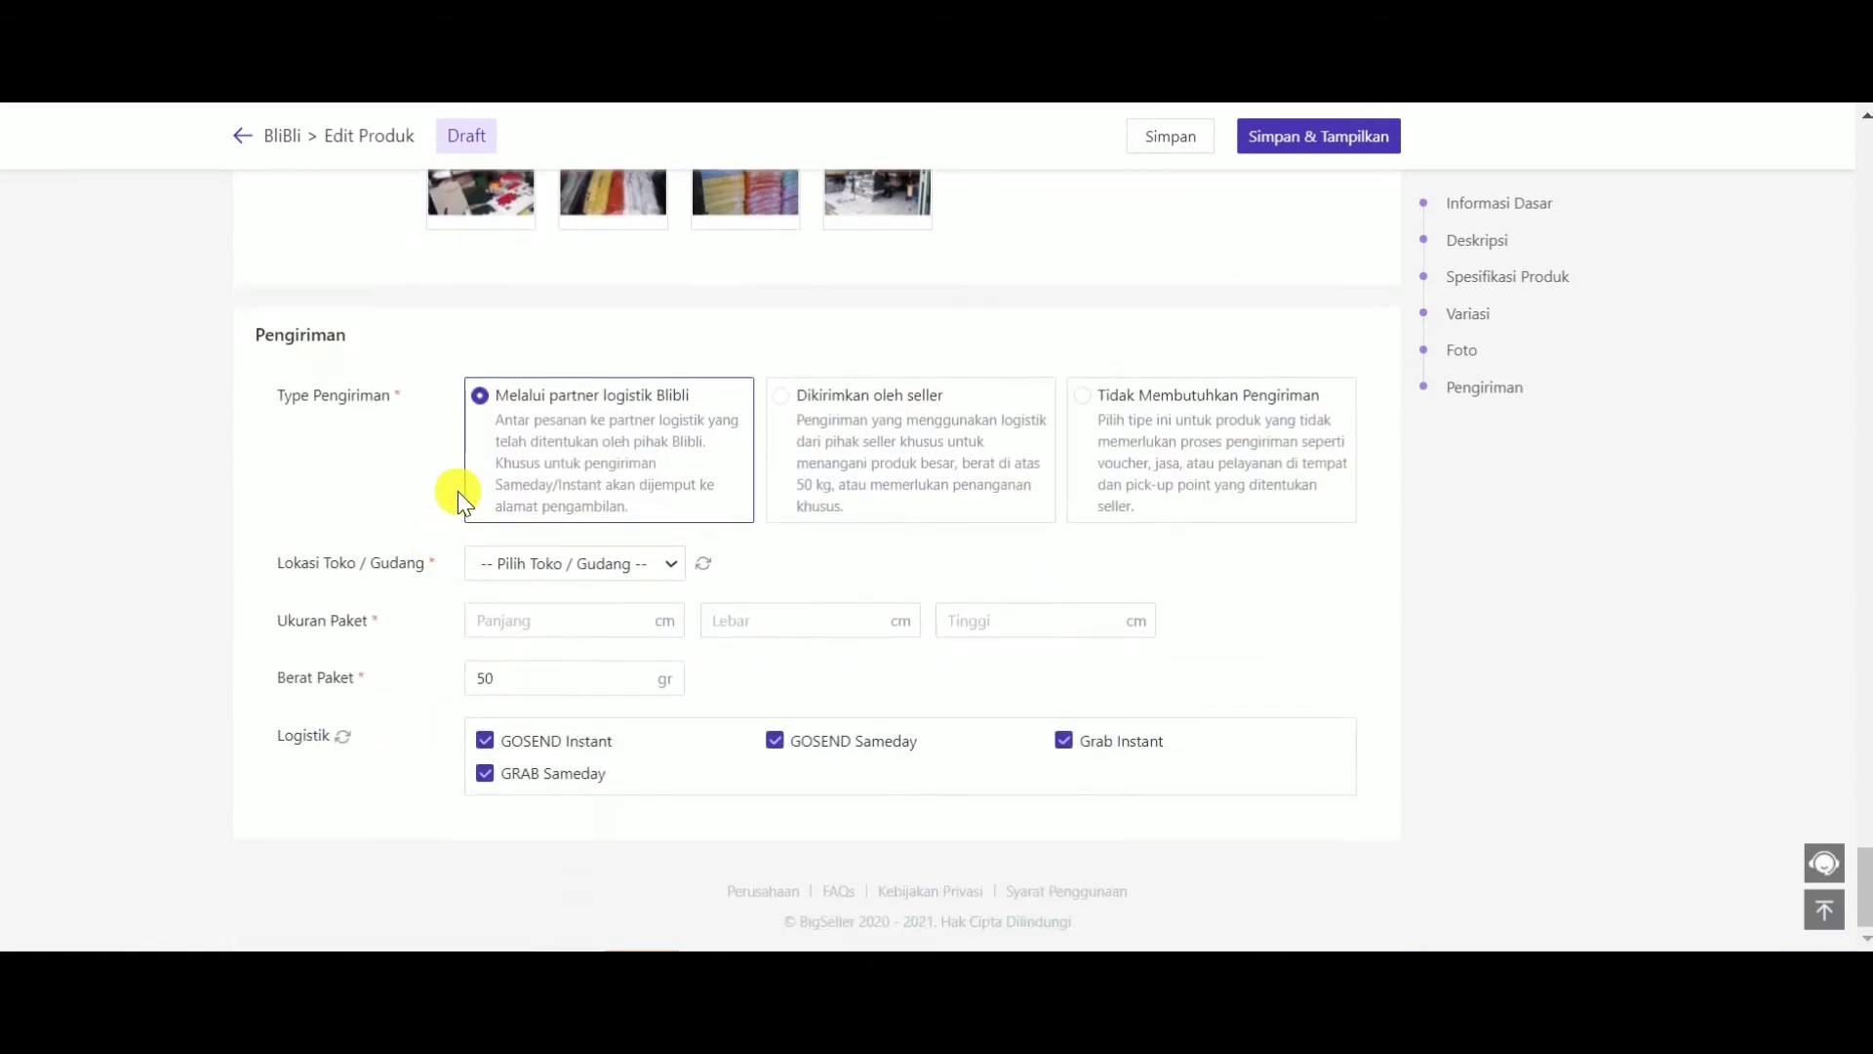
pyautogui.scroll(8, 459, 493)
pyautogui.scroll(-8, 463, 449)
# Set the shipping store/warehouse location to Zorro__Shopp and the package size to 30 × 30 × 30 cm.
pyautogui.click(612, 560)
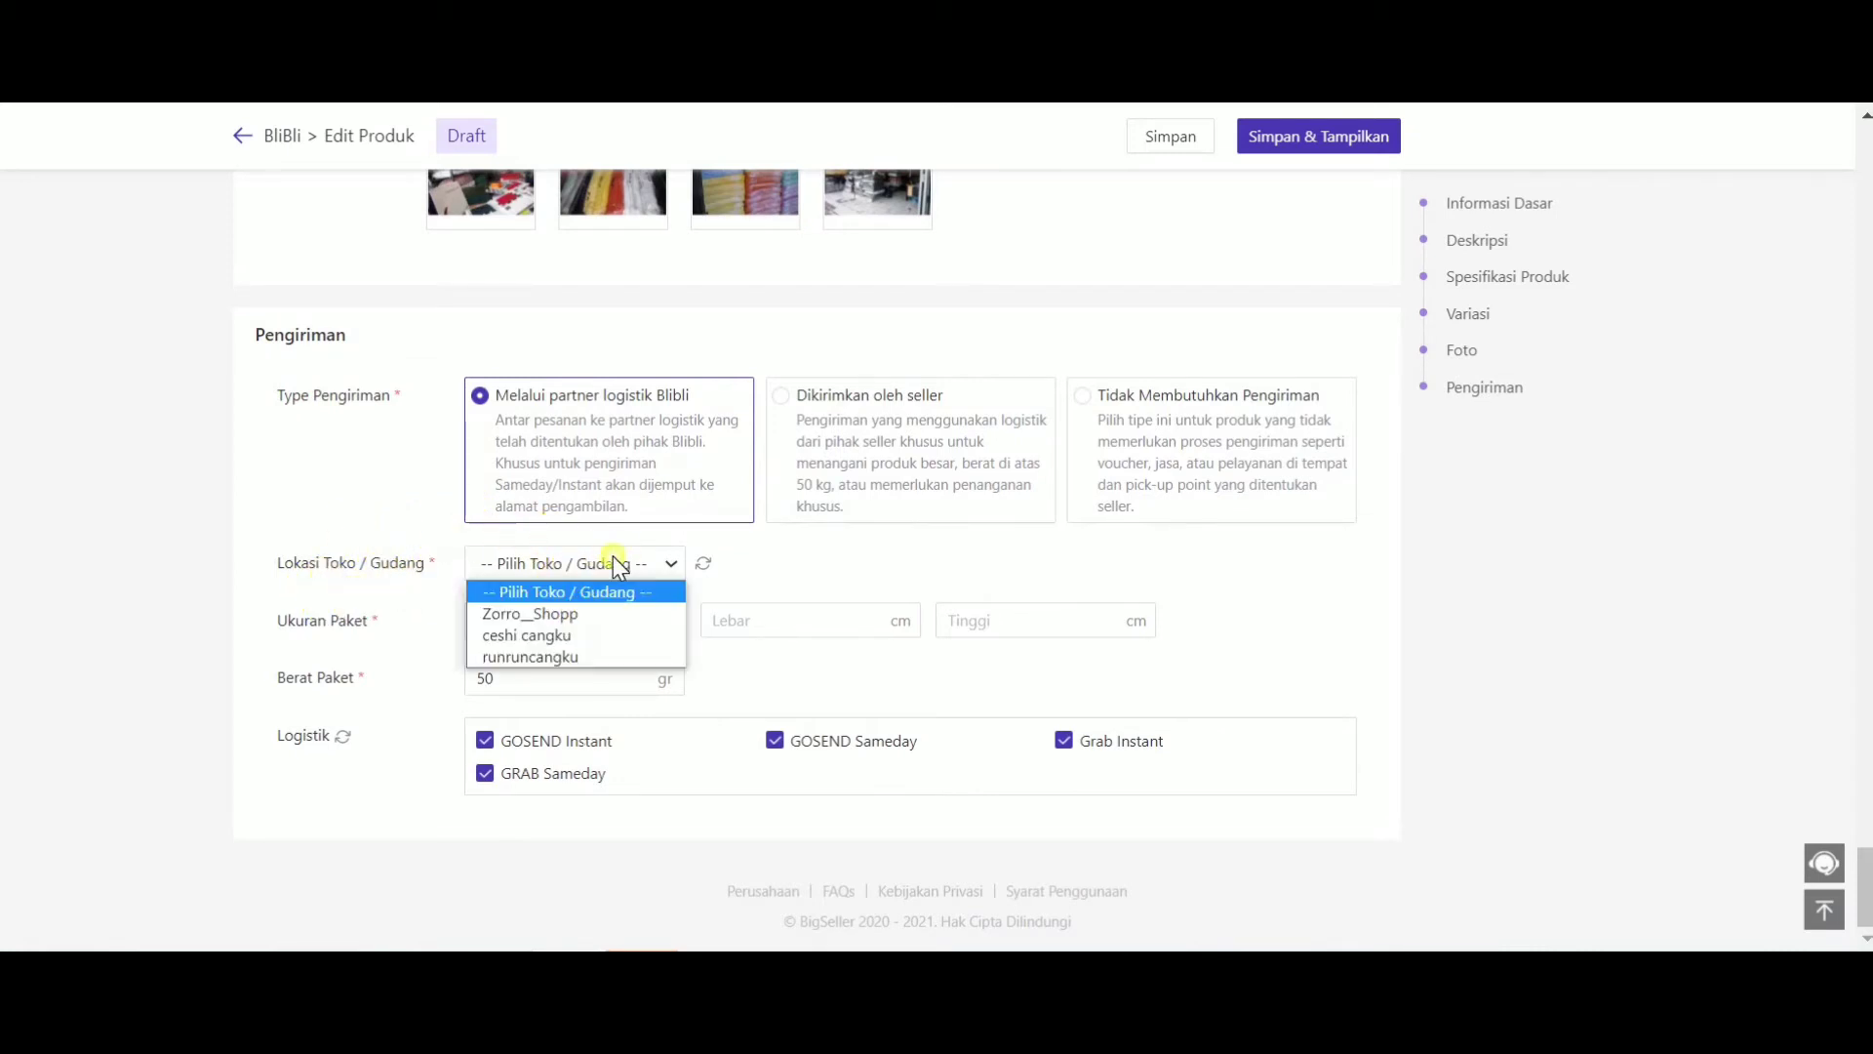
pyautogui.click(583, 613)
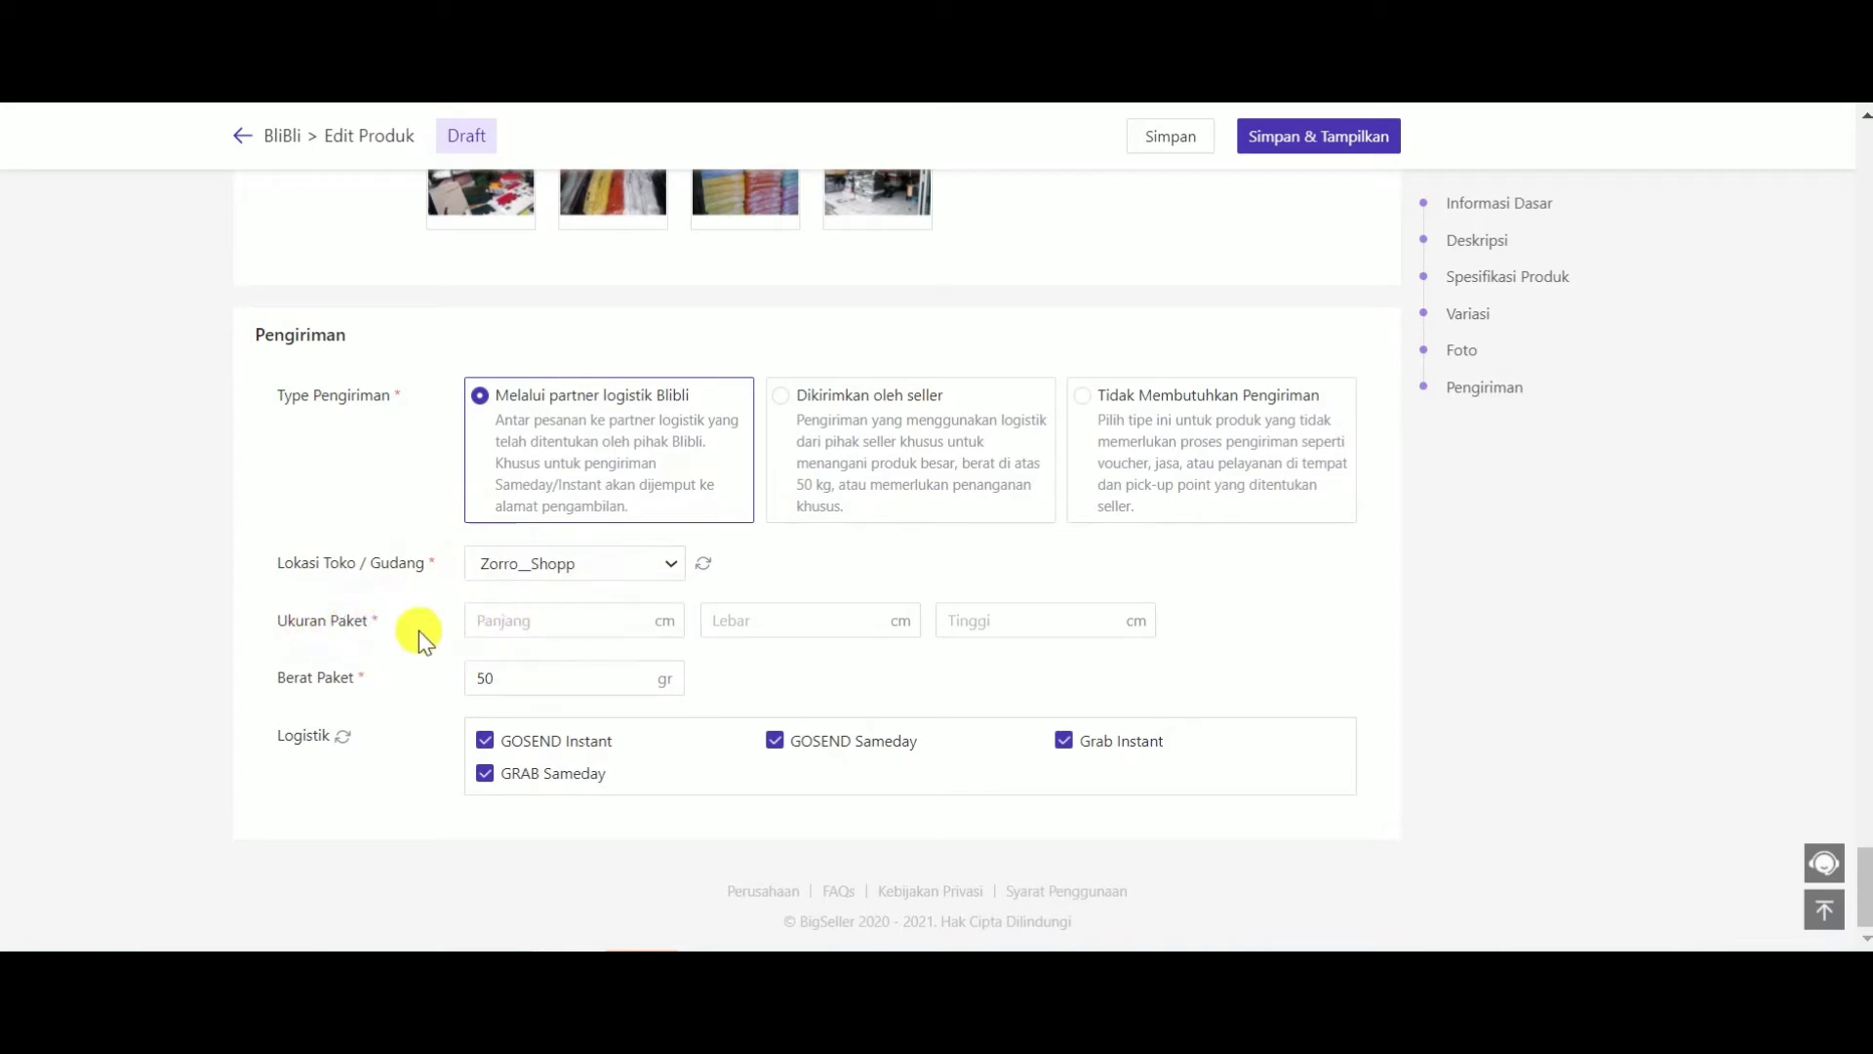
pyautogui.click(547, 620)
pyautogui.click(543, 663)
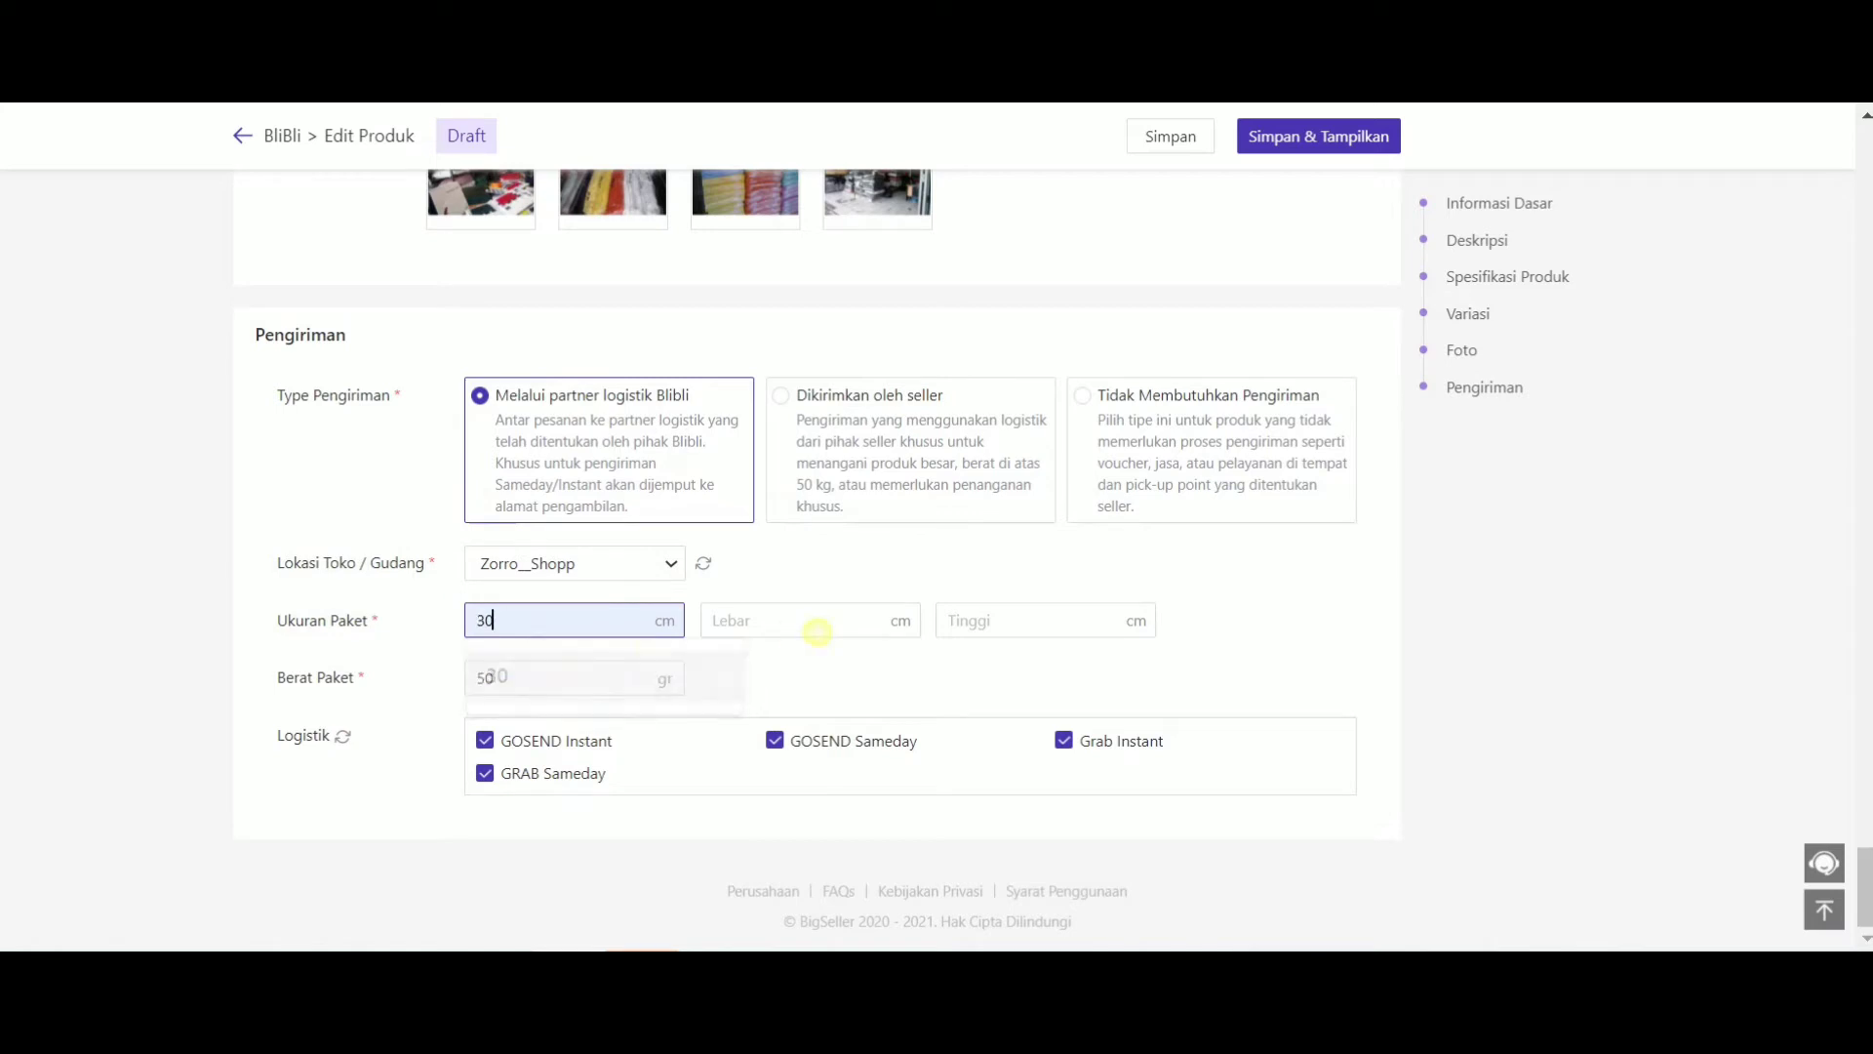
pyautogui.click(849, 624)
pyautogui.click(897, 644)
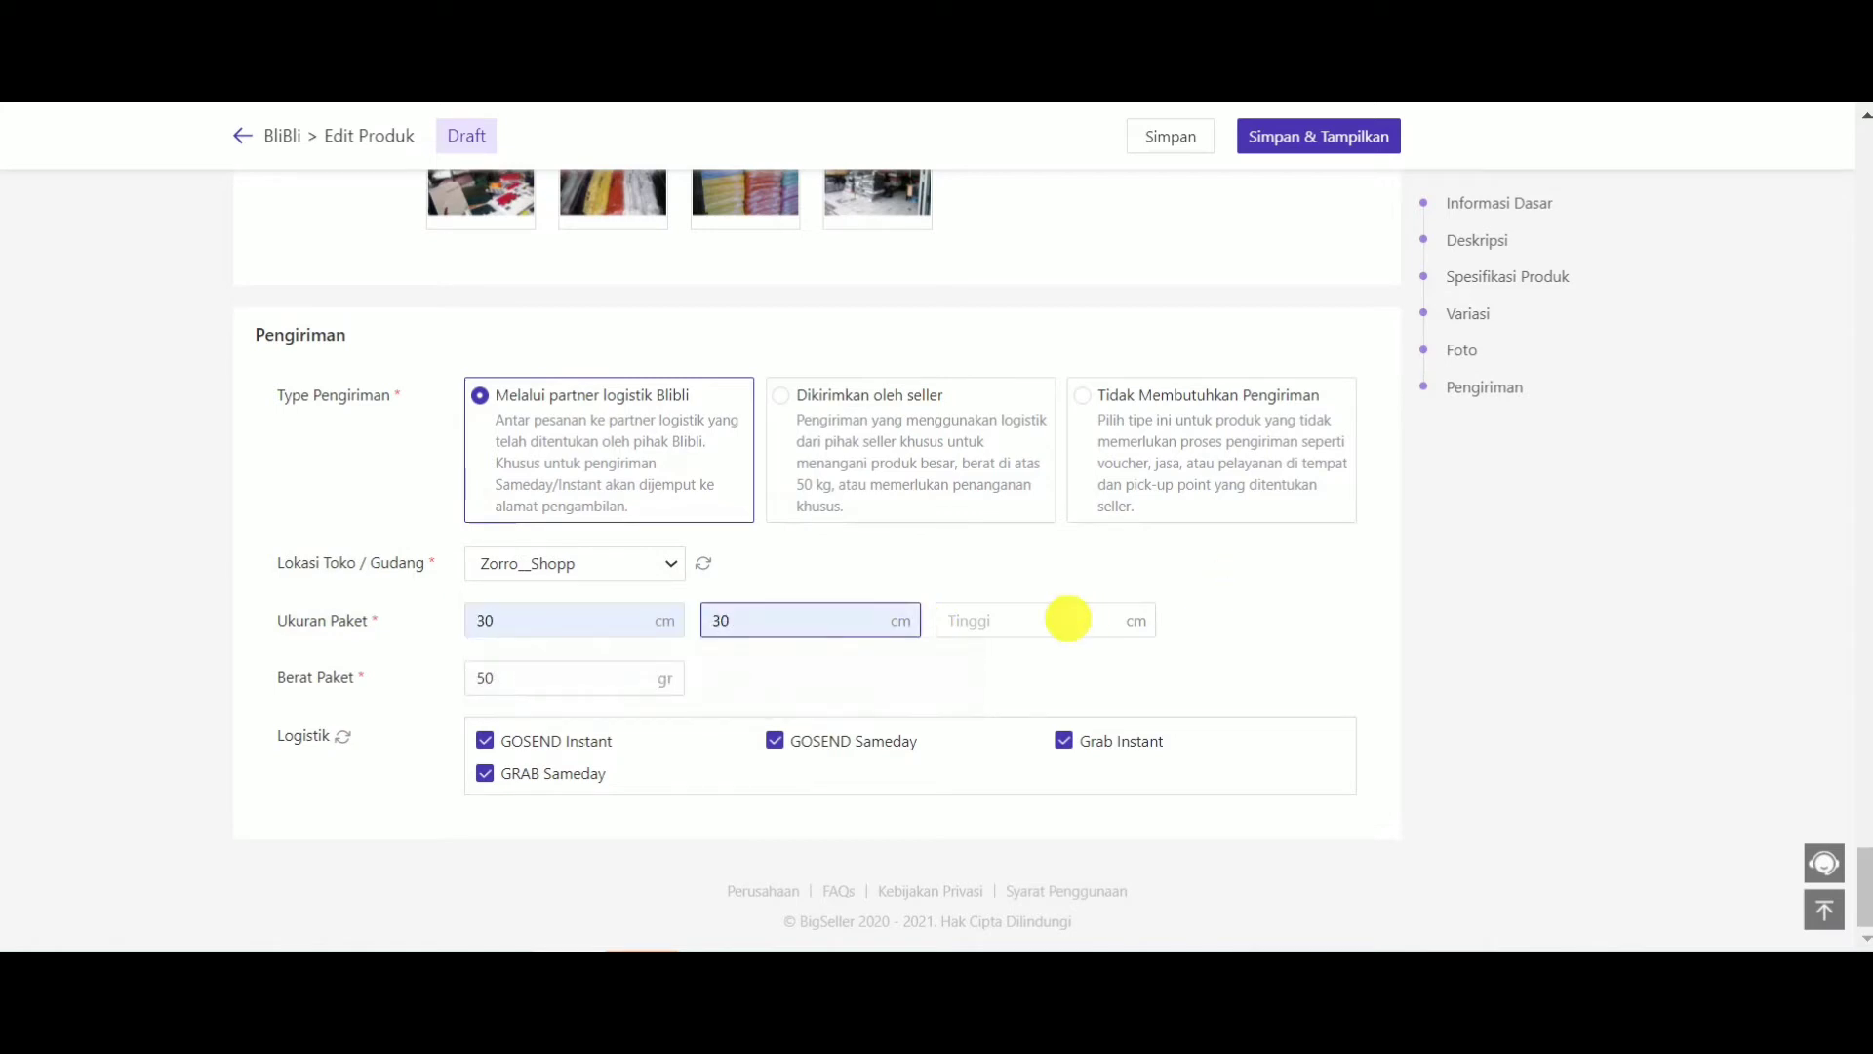
pyautogui.click(1068, 622)
pyautogui.click(985, 674)
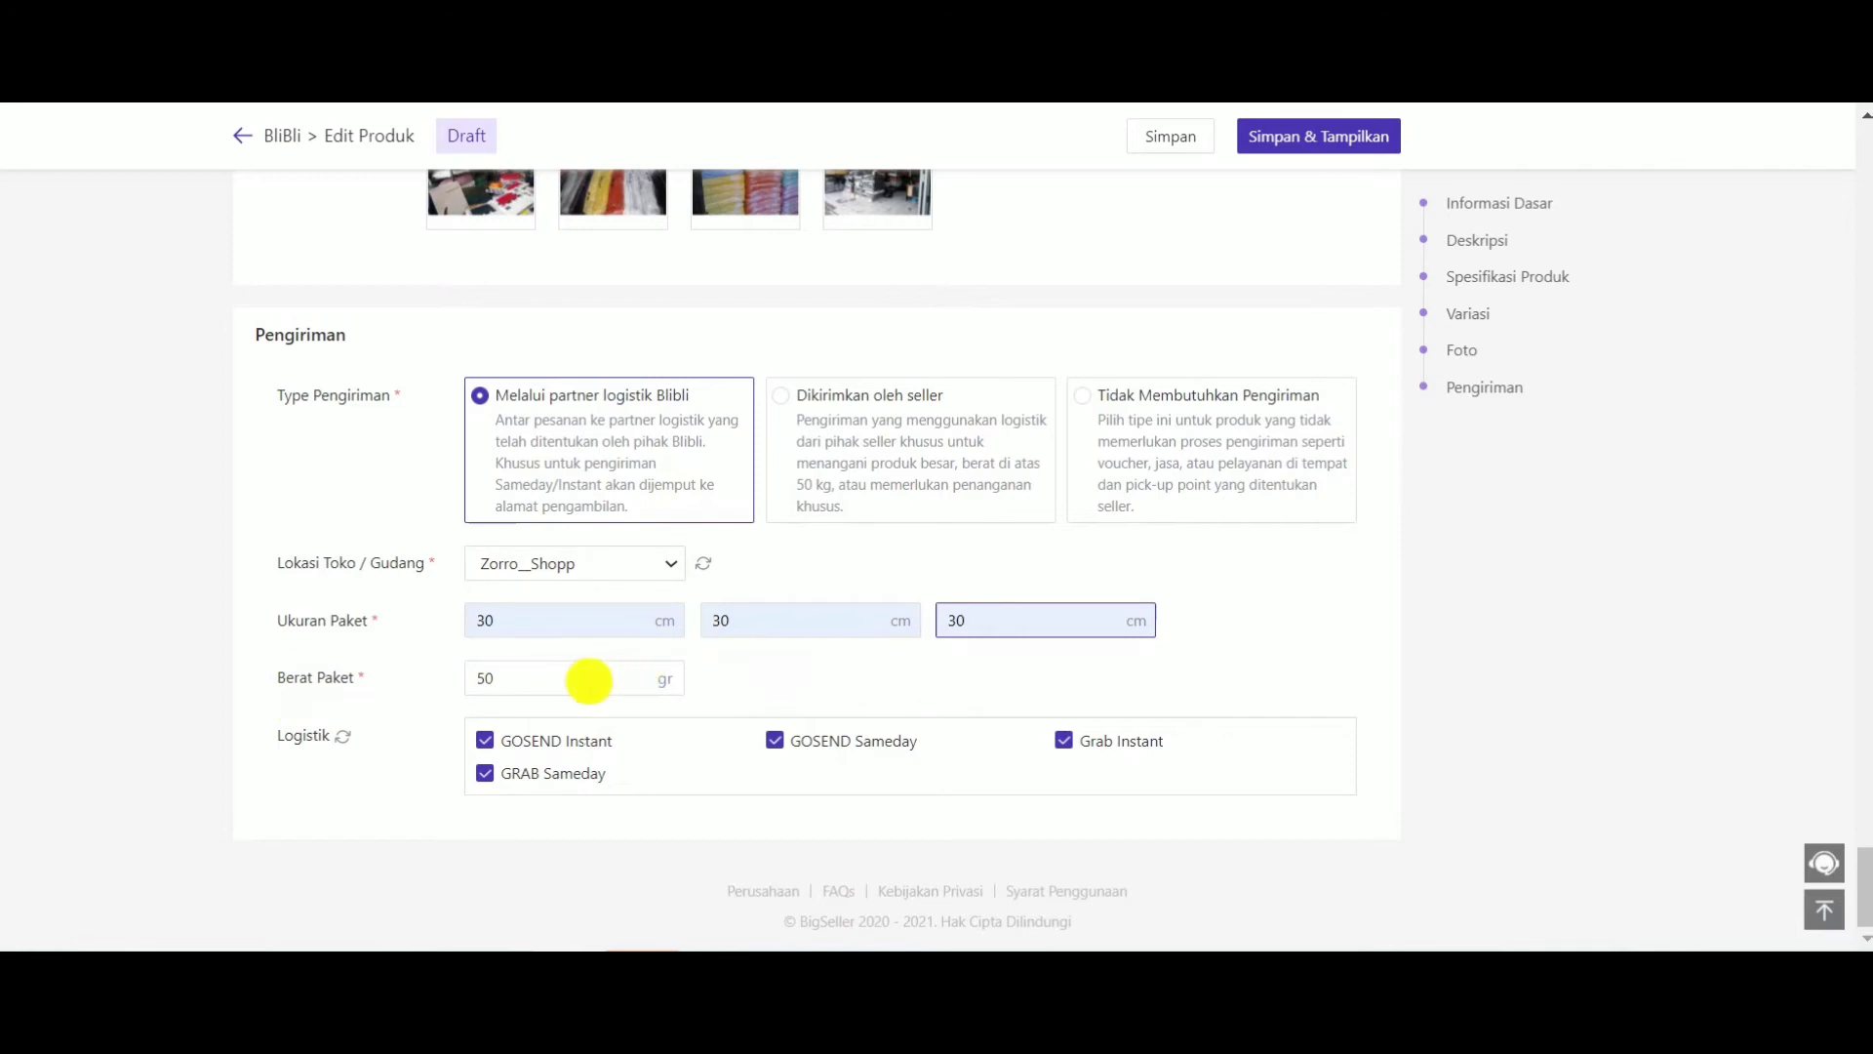
pyautogui.click(589, 677)
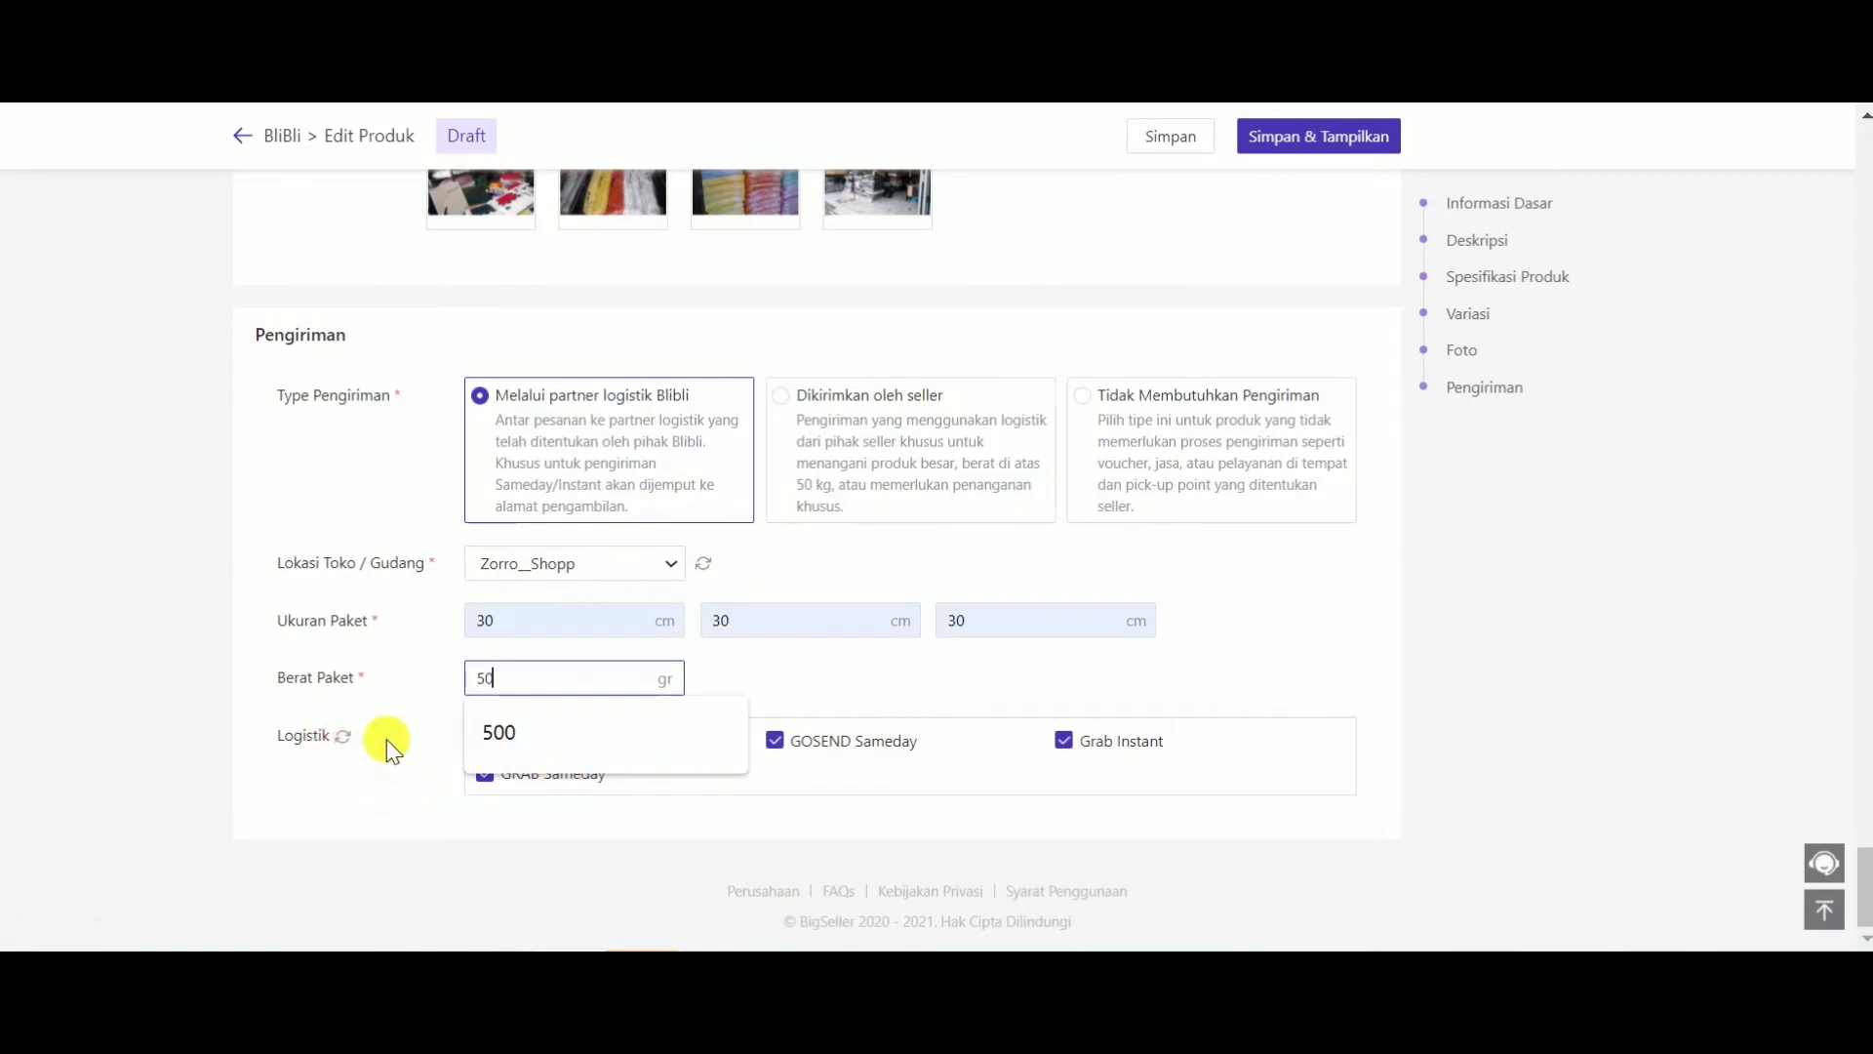
pyautogui.click(353, 740)
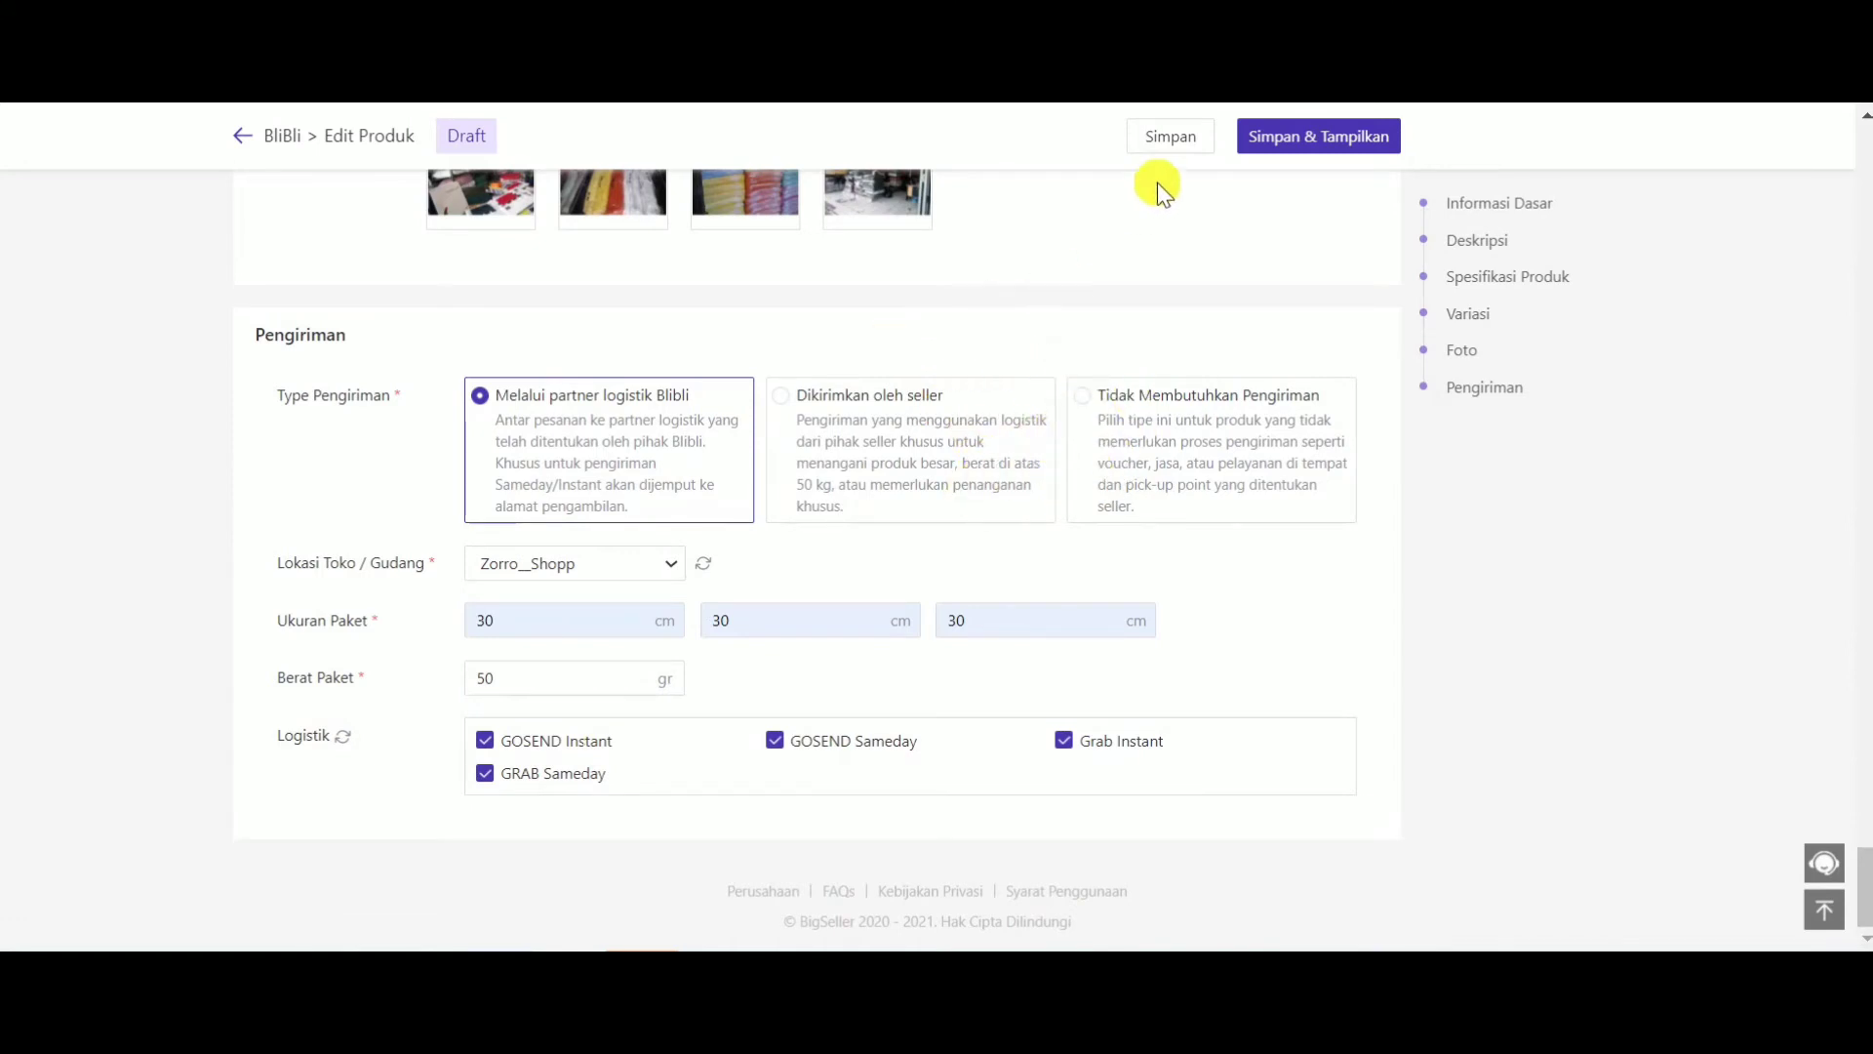
# Try to save and publish the product, and mass-edit the selling price (Harga Jual) of all variations to IDR 1000000.
pyautogui.click(1333, 144)
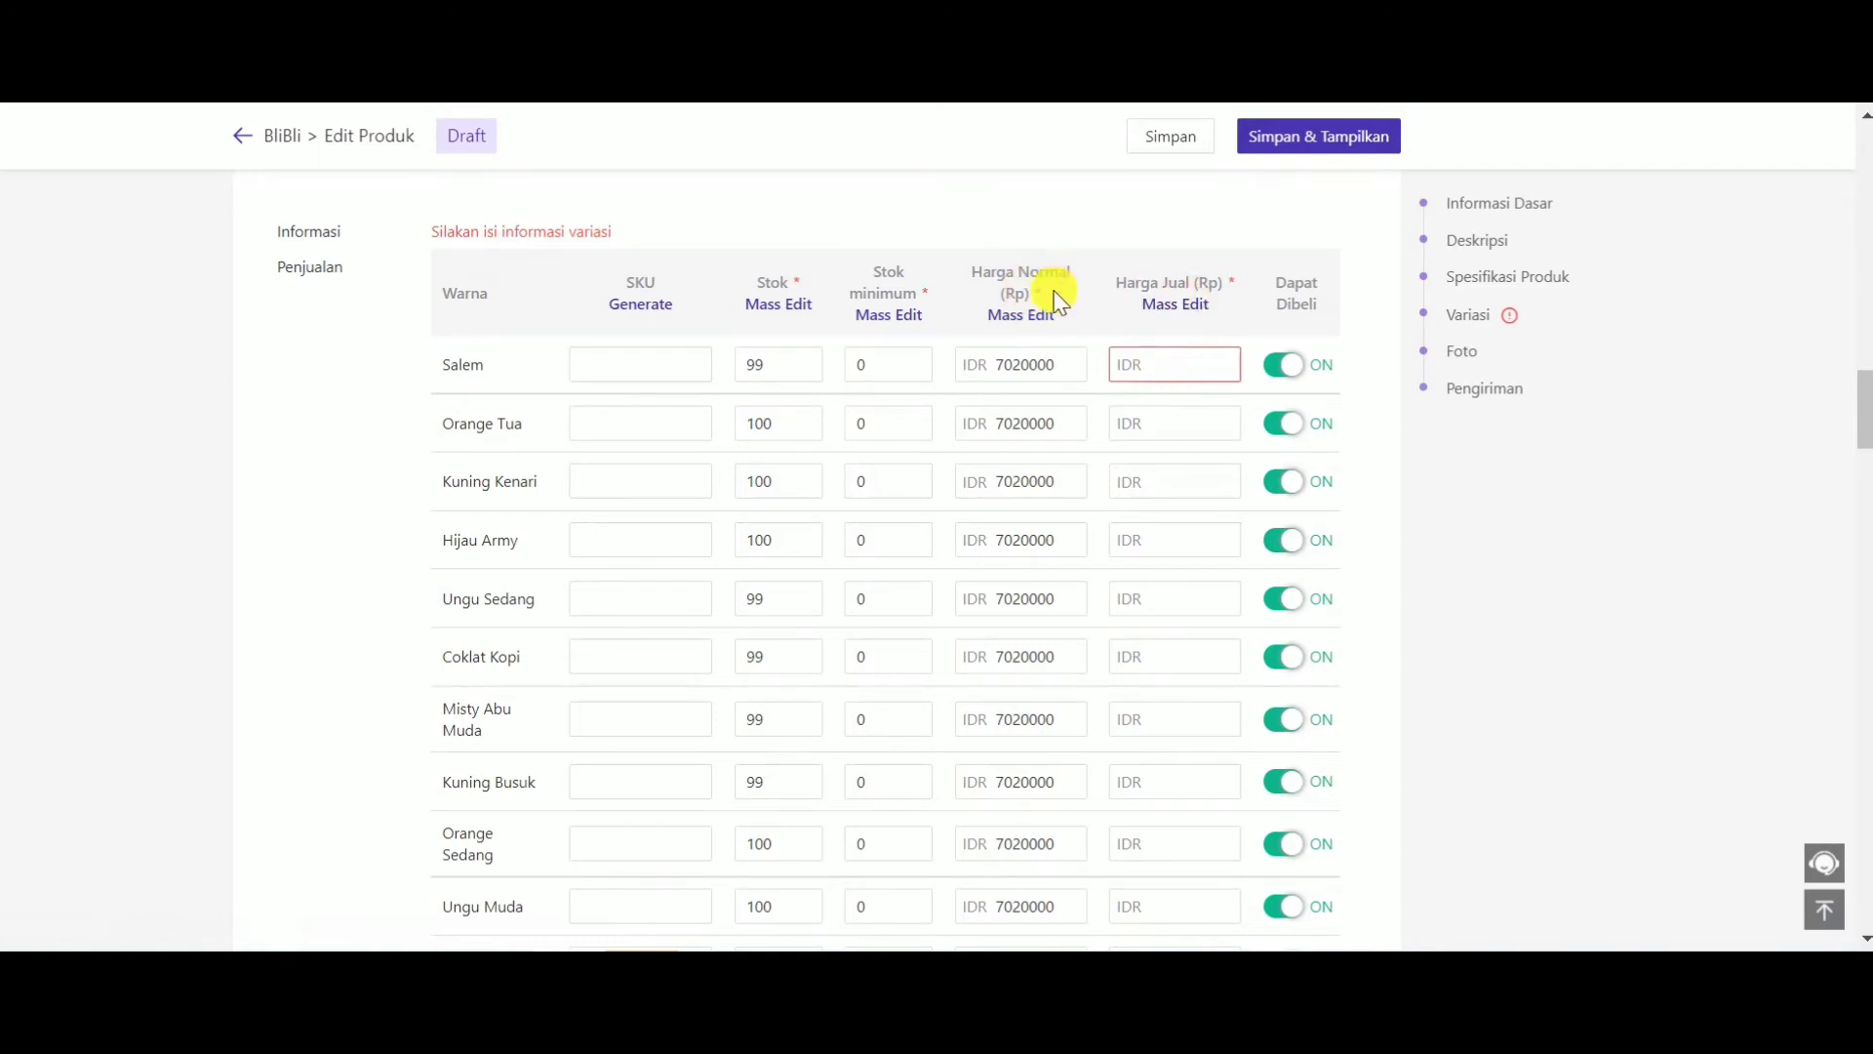
pyautogui.click(1176, 303)
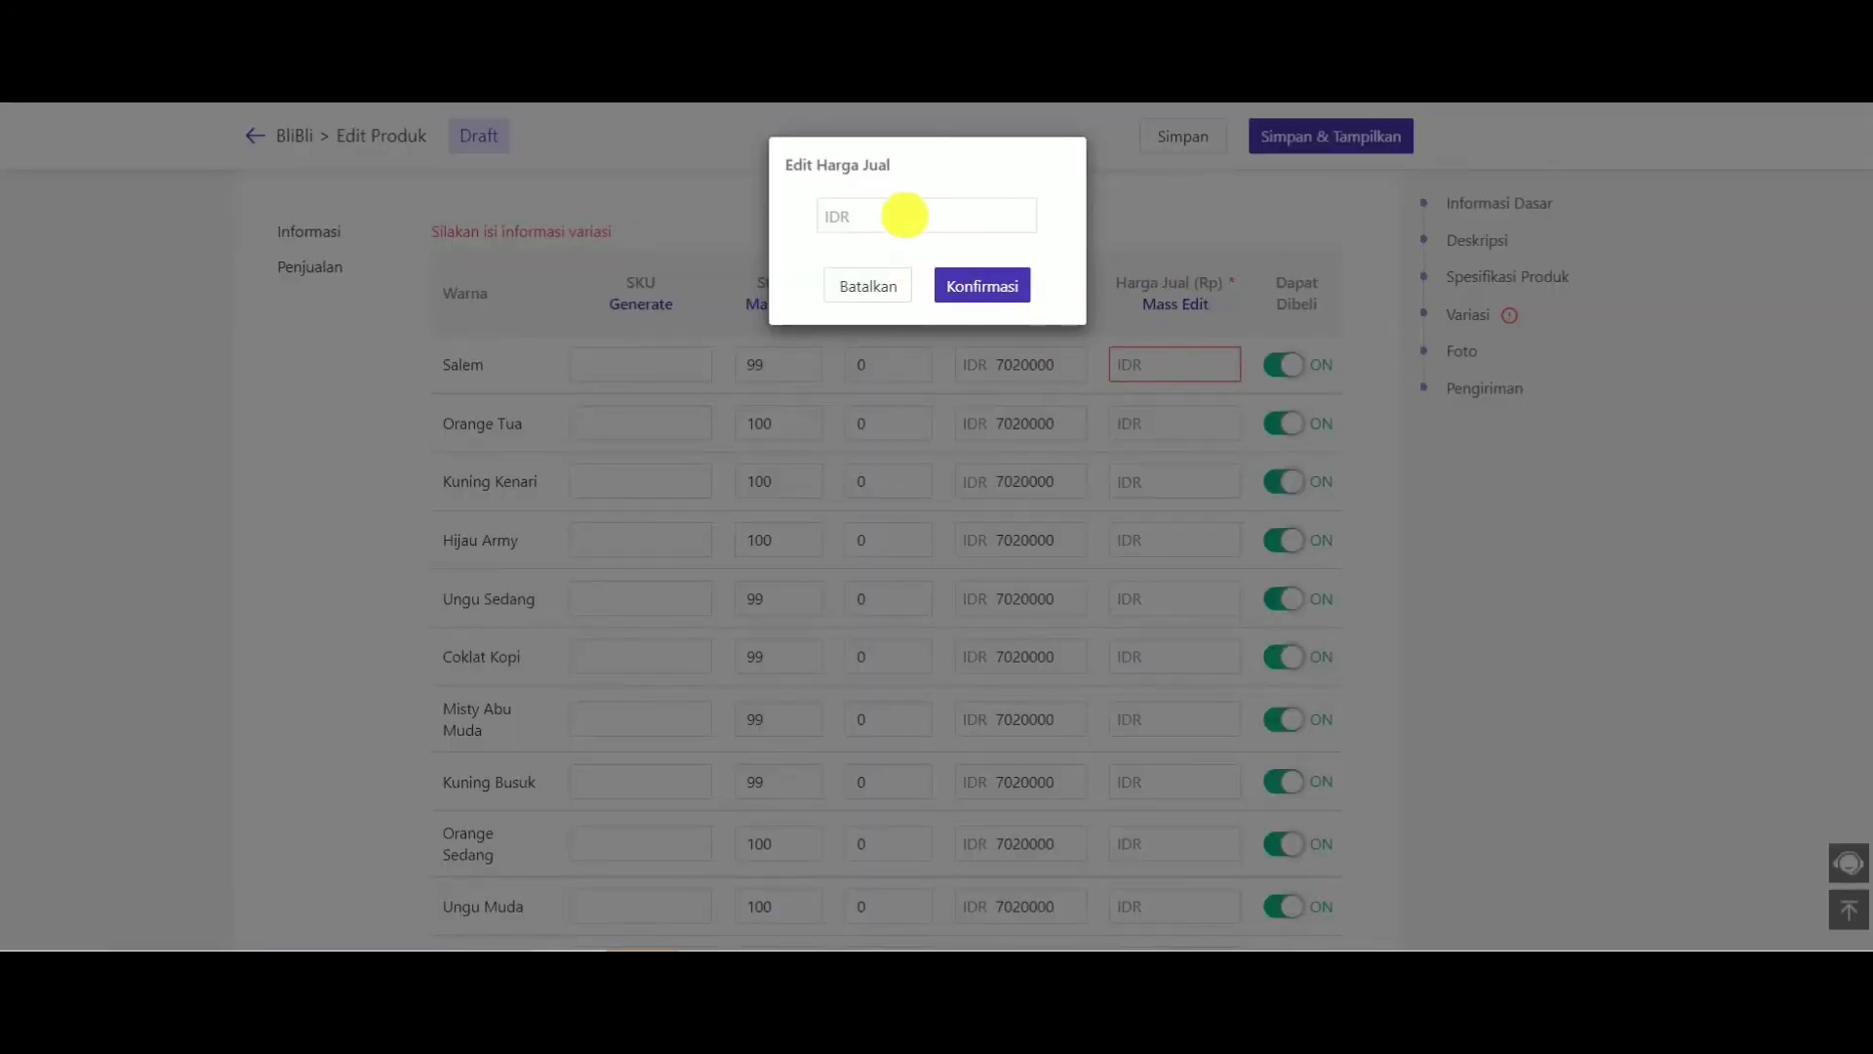
pyautogui.click(938, 209)
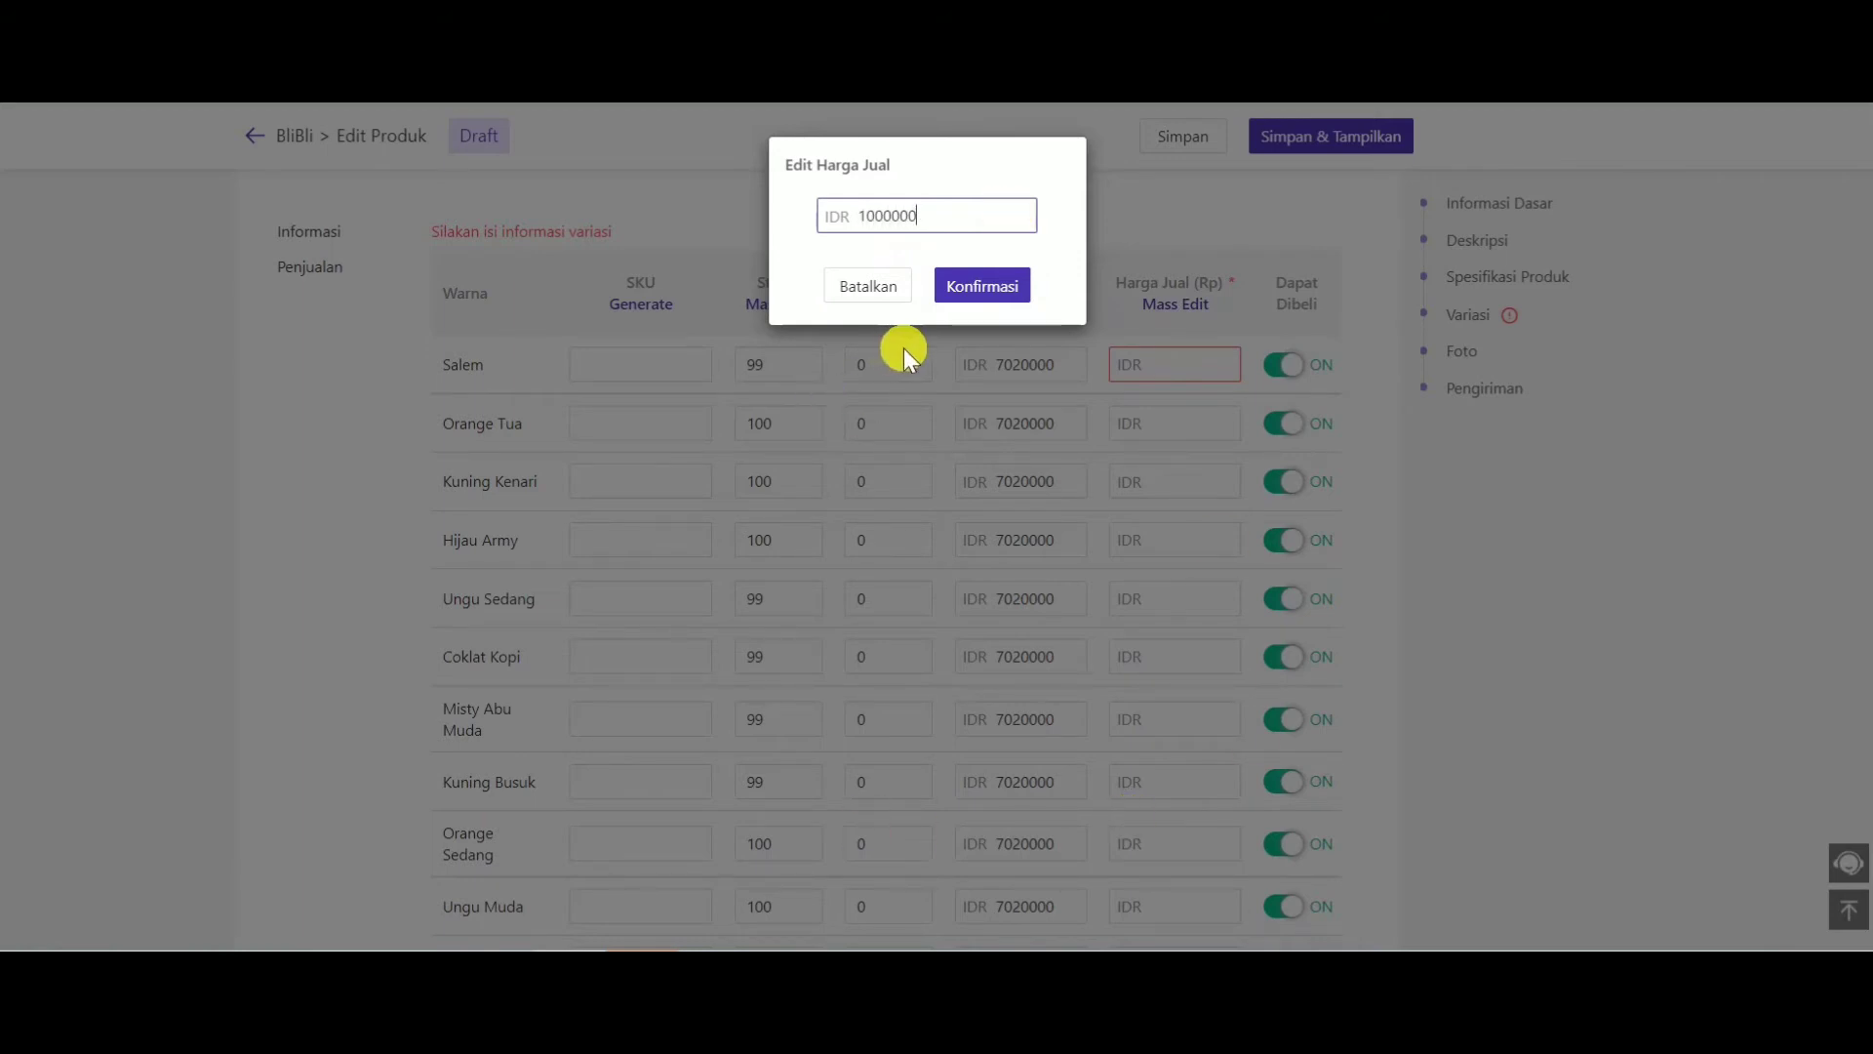
pyautogui.click(982, 302)
# Check the completed form, save and publish the test2222 product to Blibli, and close the edit page.
pyautogui.scroll(10, 961, 279)
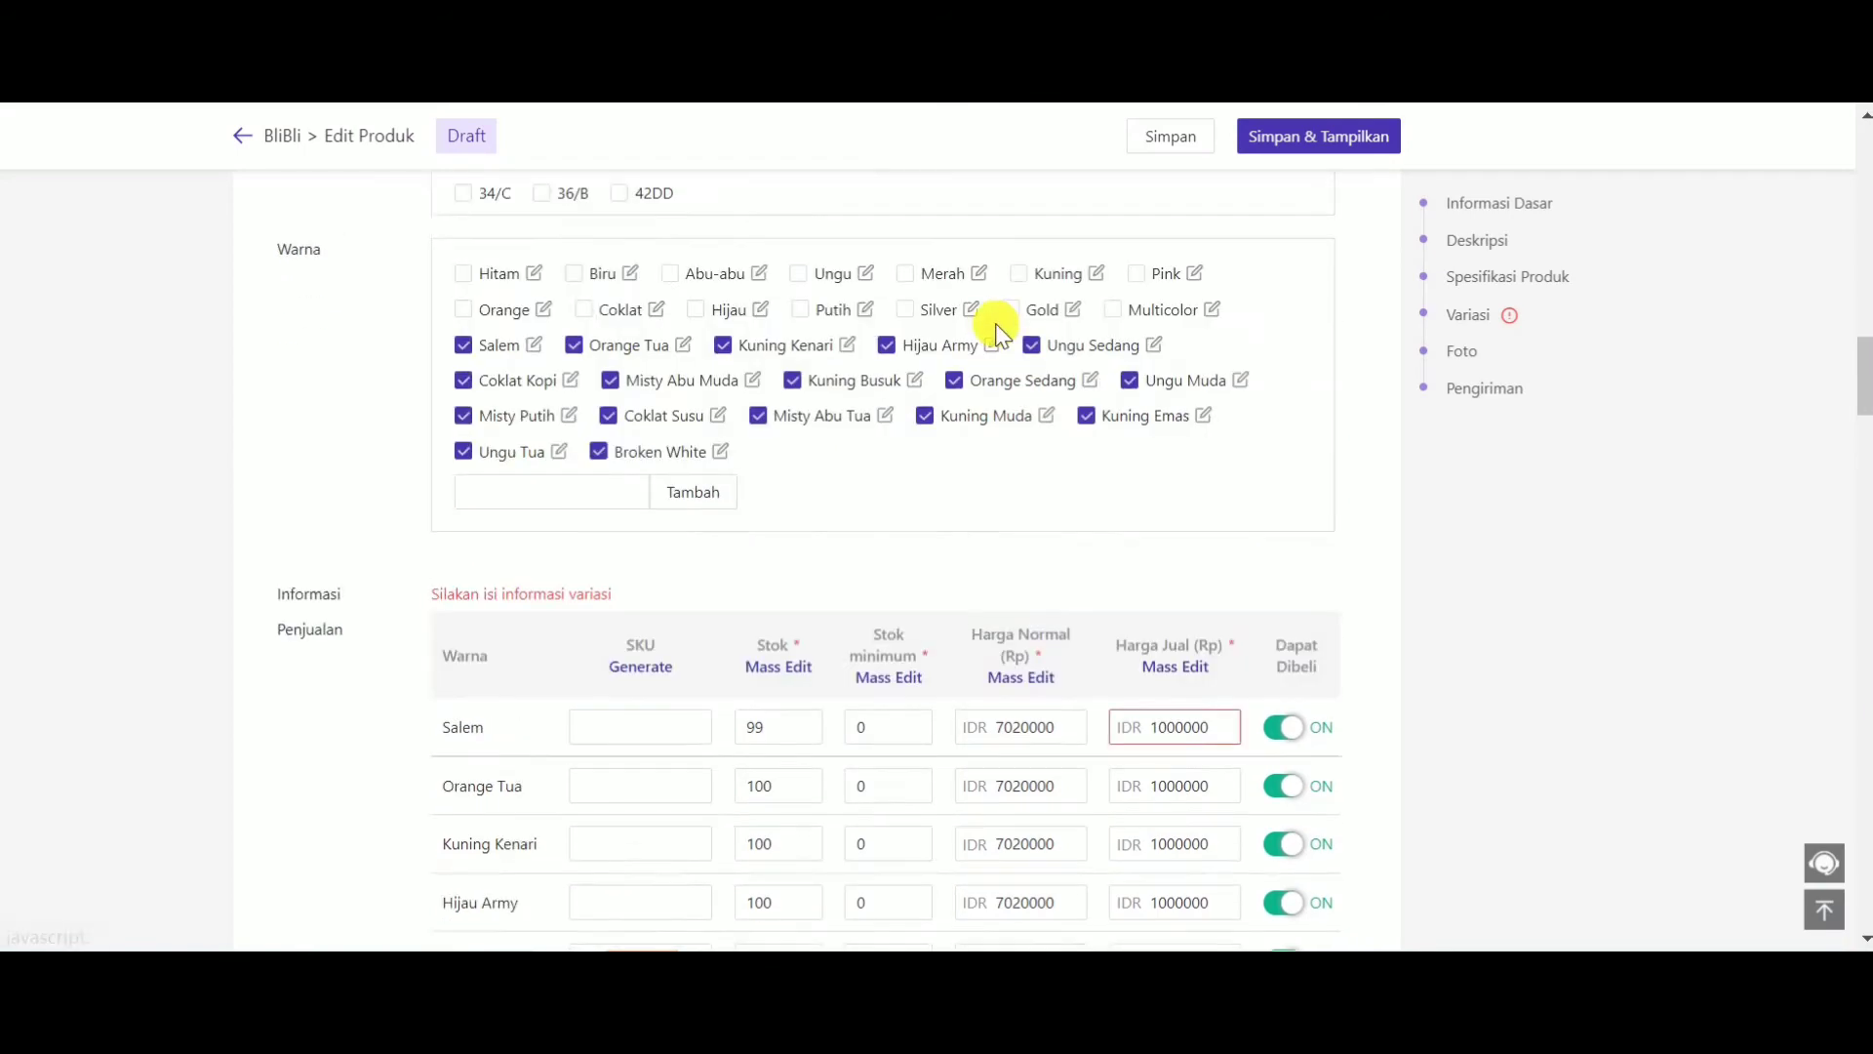
pyautogui.scroll(15, 1025, 329)
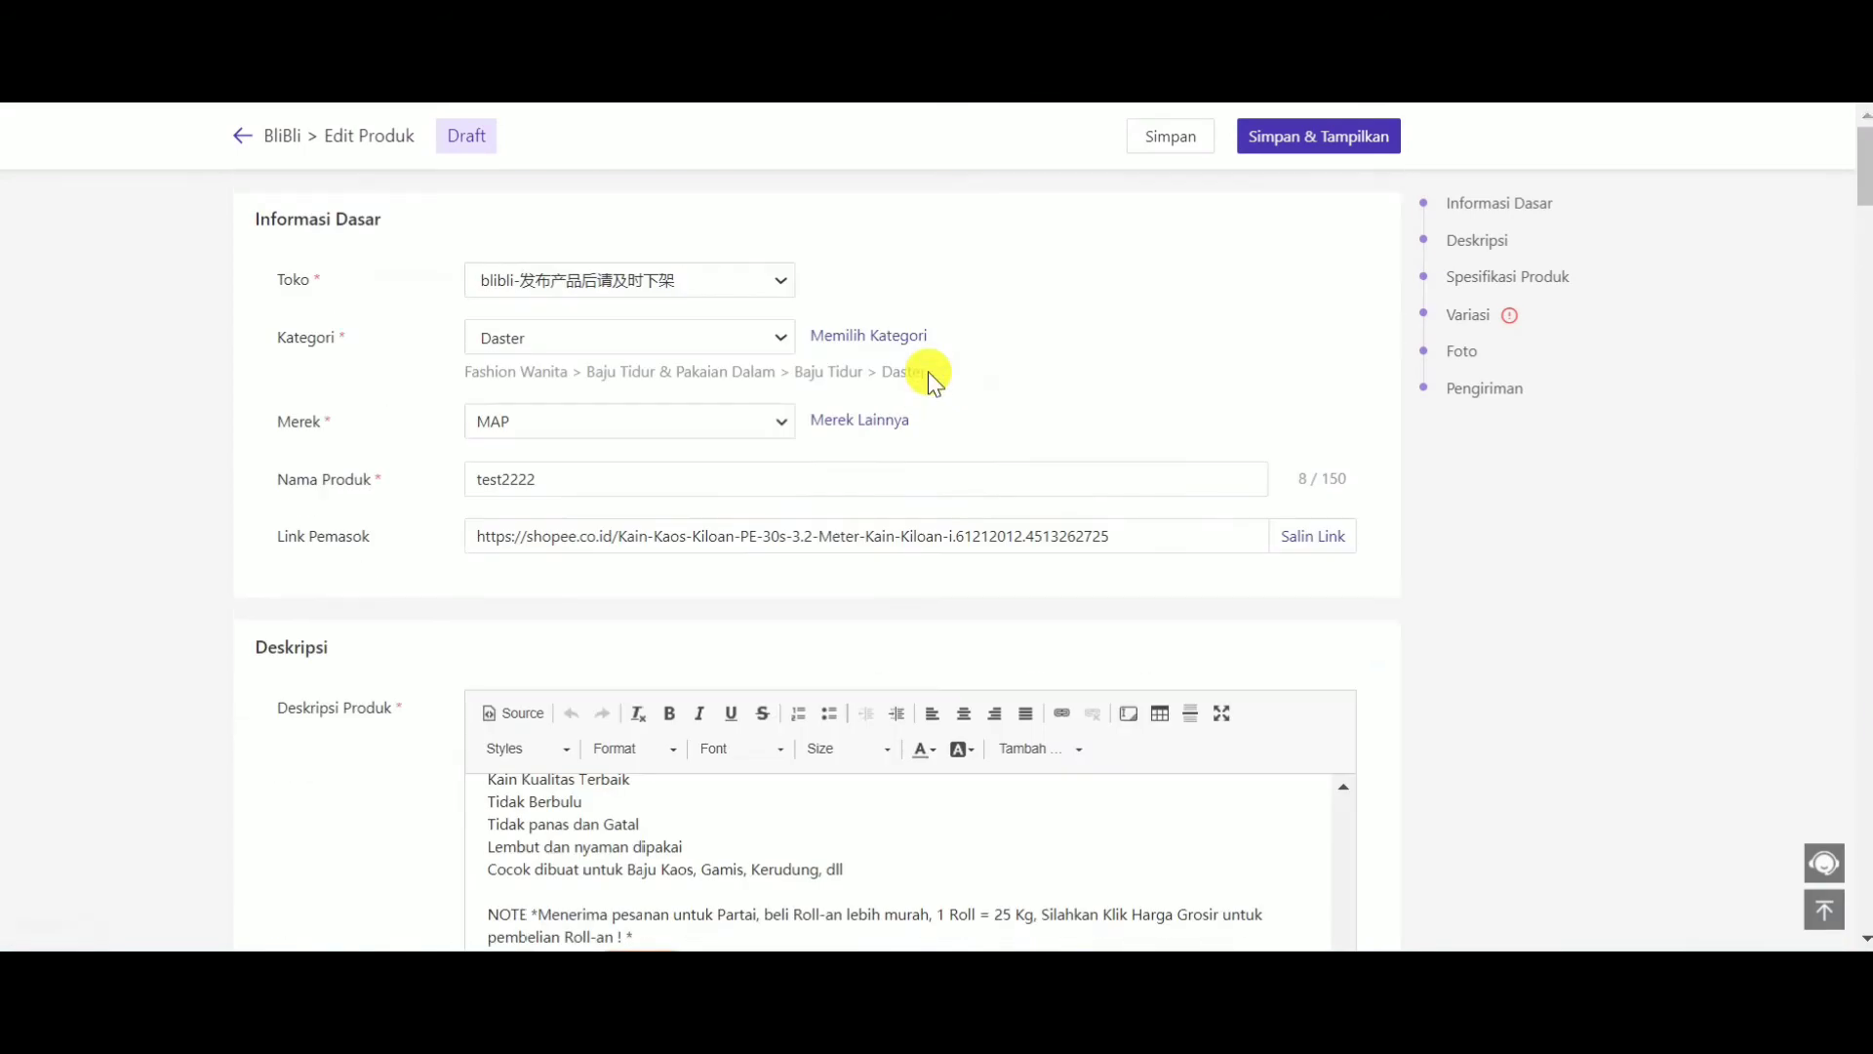
pyautogui.scroll(-20, 931, 431)
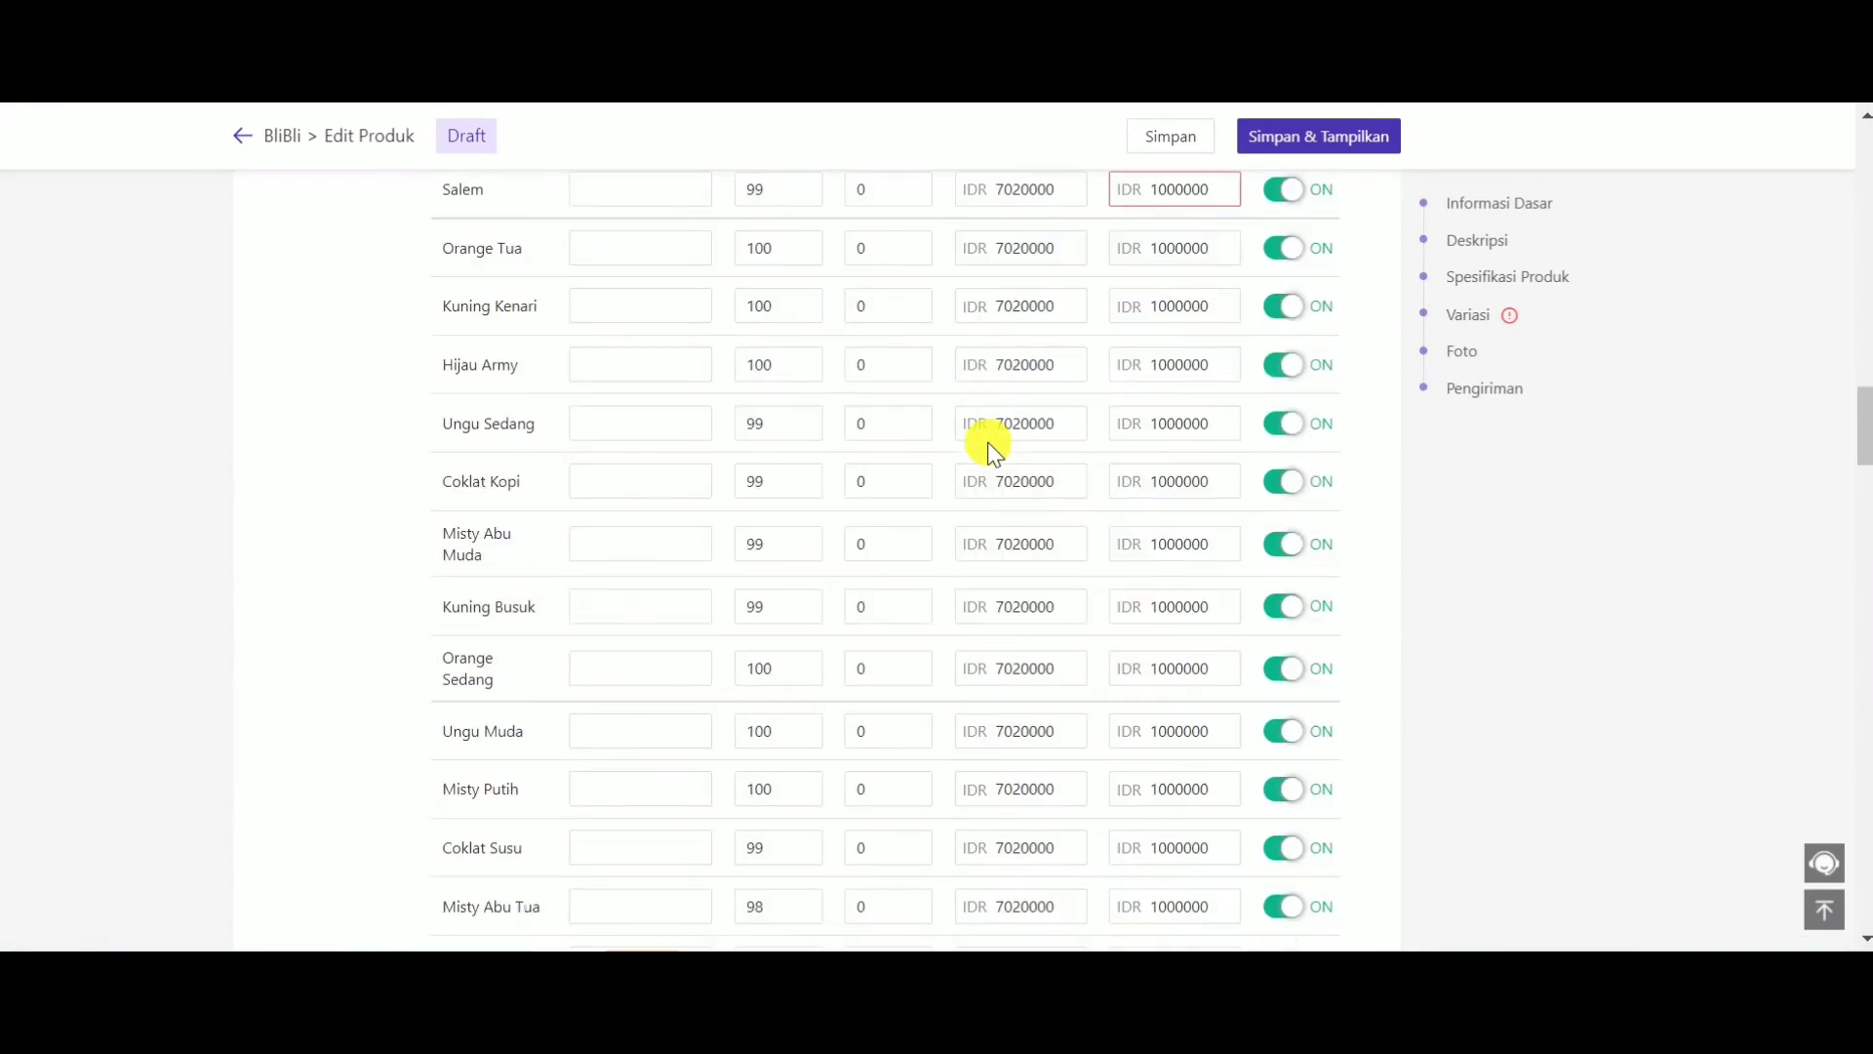
pyautogui.scroll(-20, 987, 493)
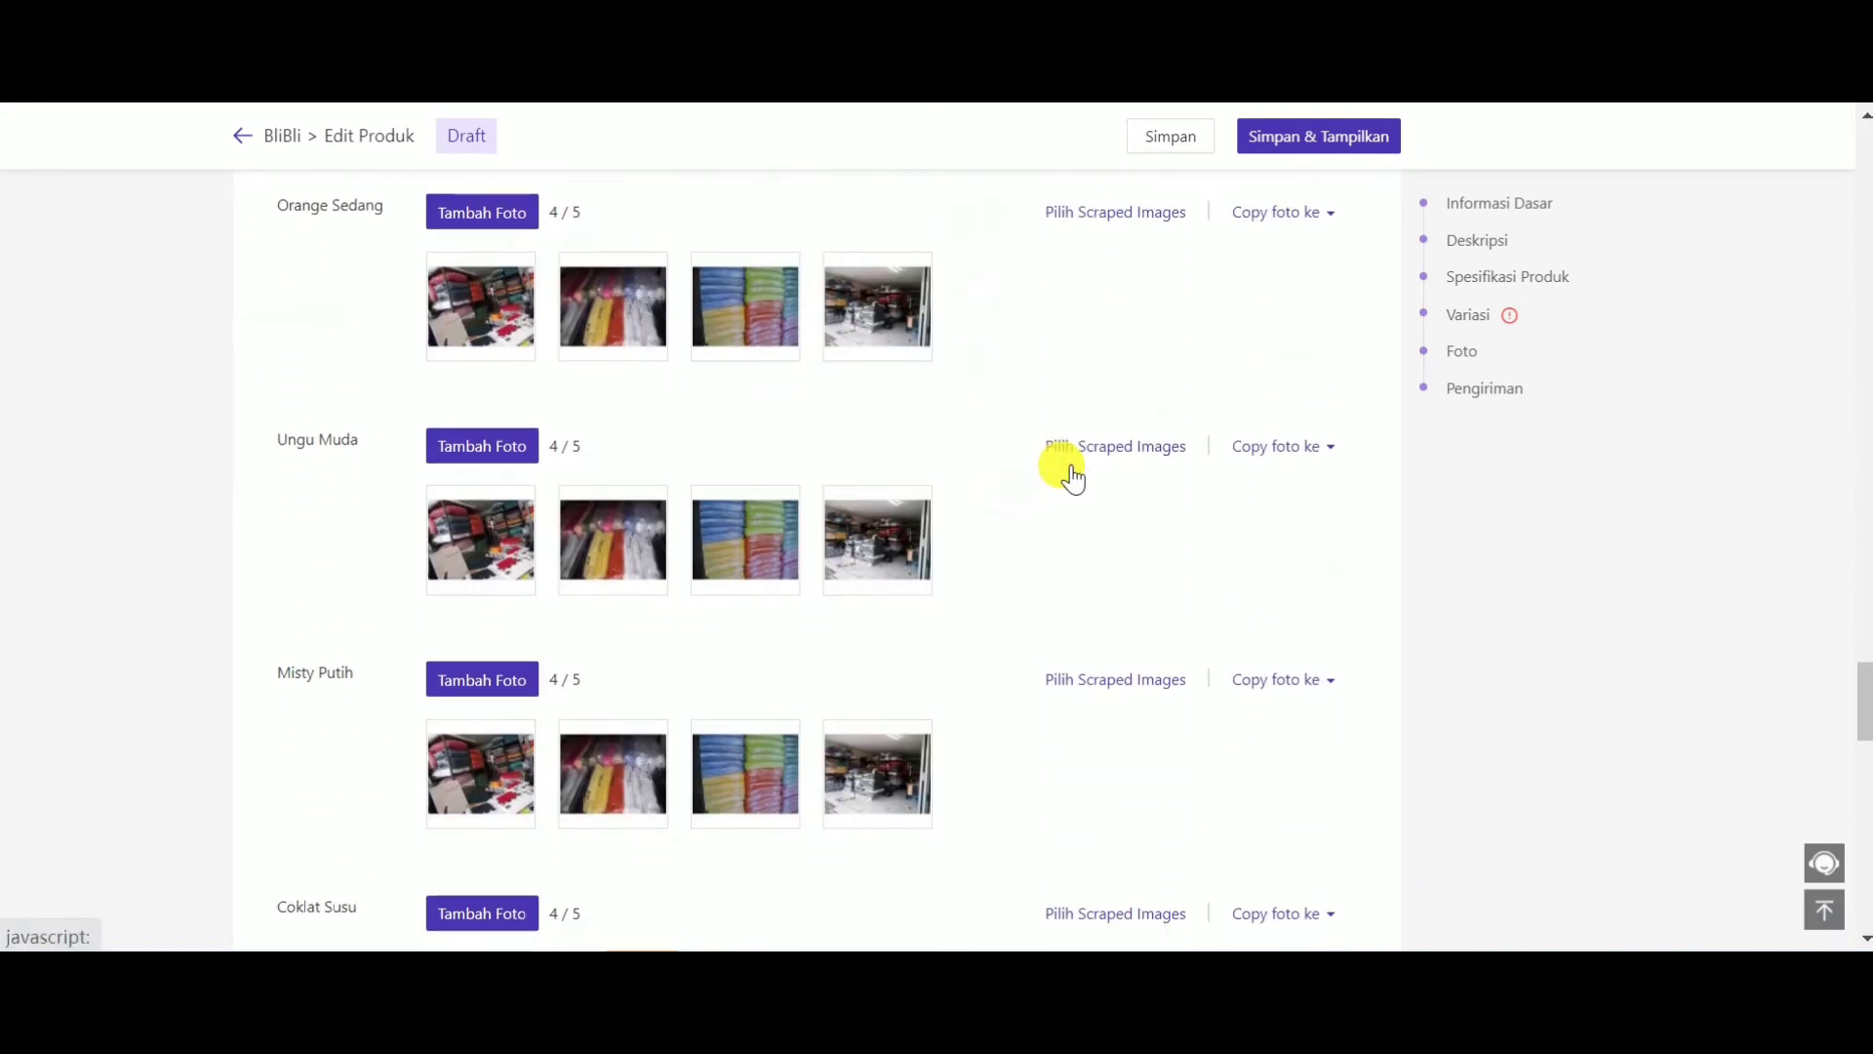
pyautogui.scroll(-2, 1083, 444)
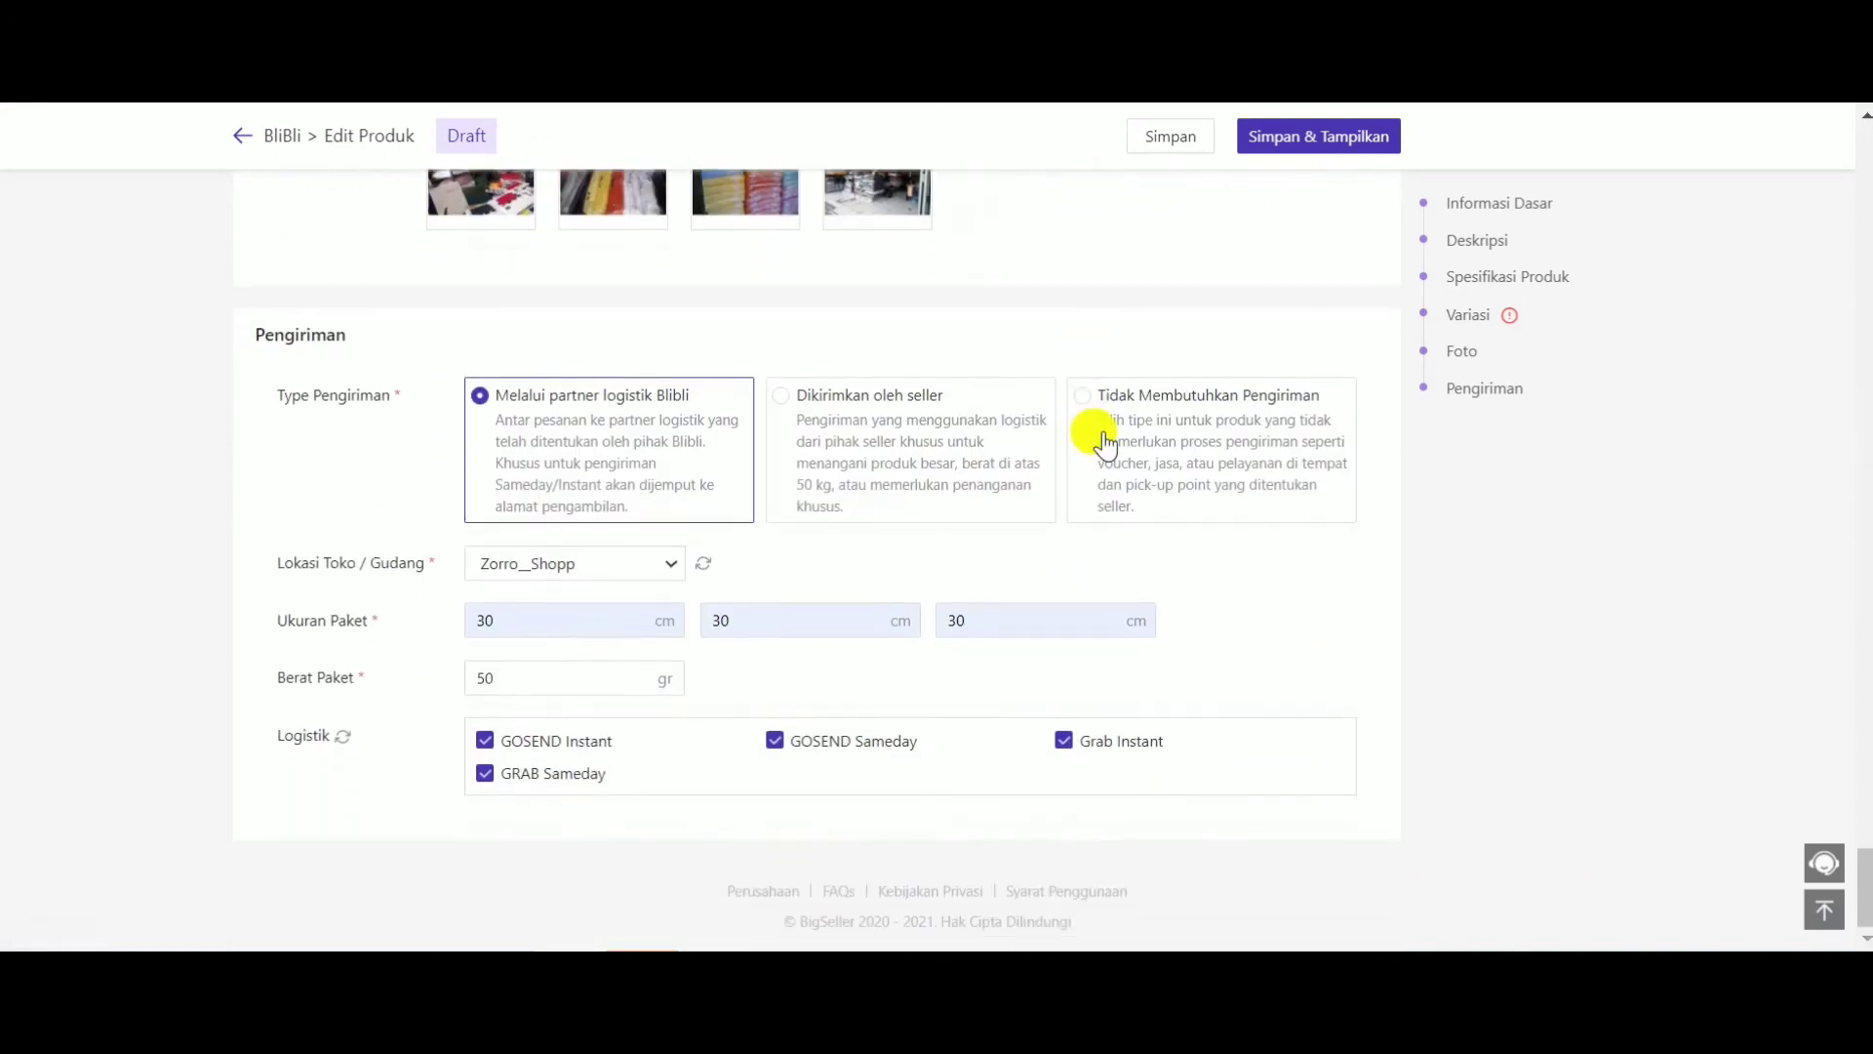
pyautogui.click(1308, 137)
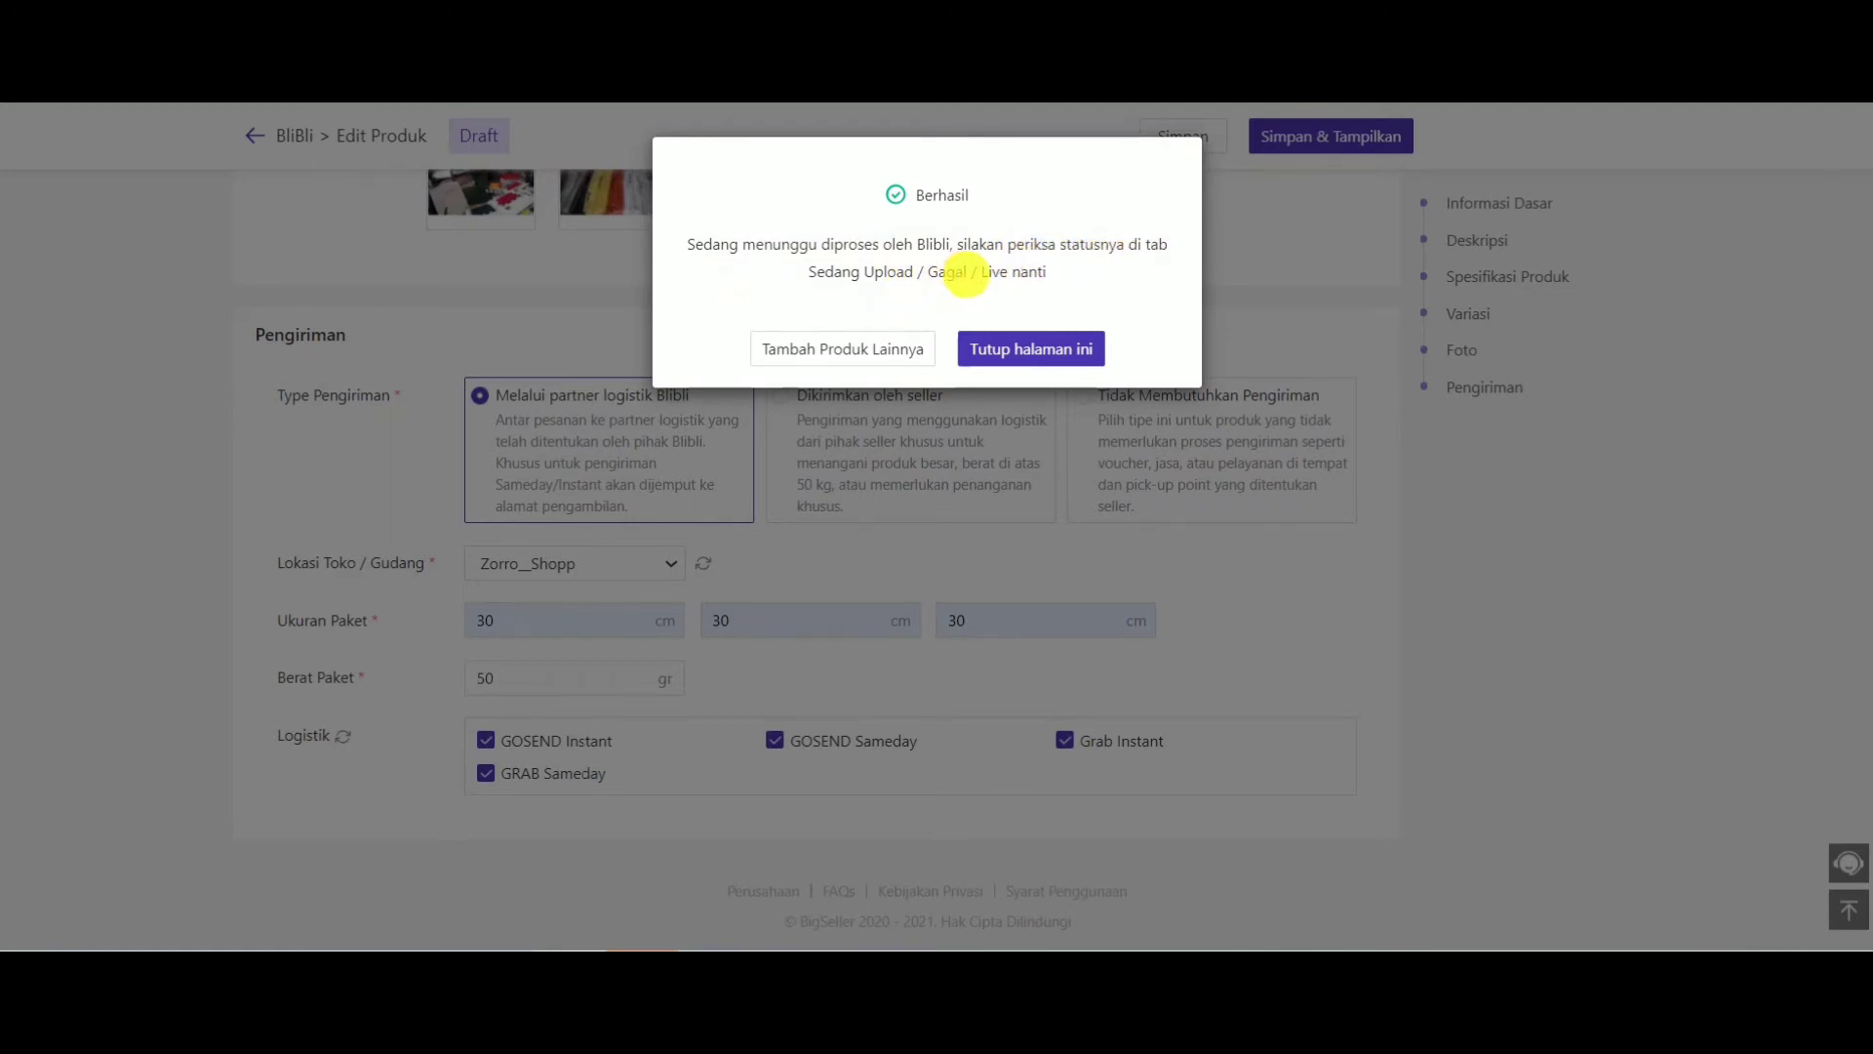
pyautogui.click(1039, 351)
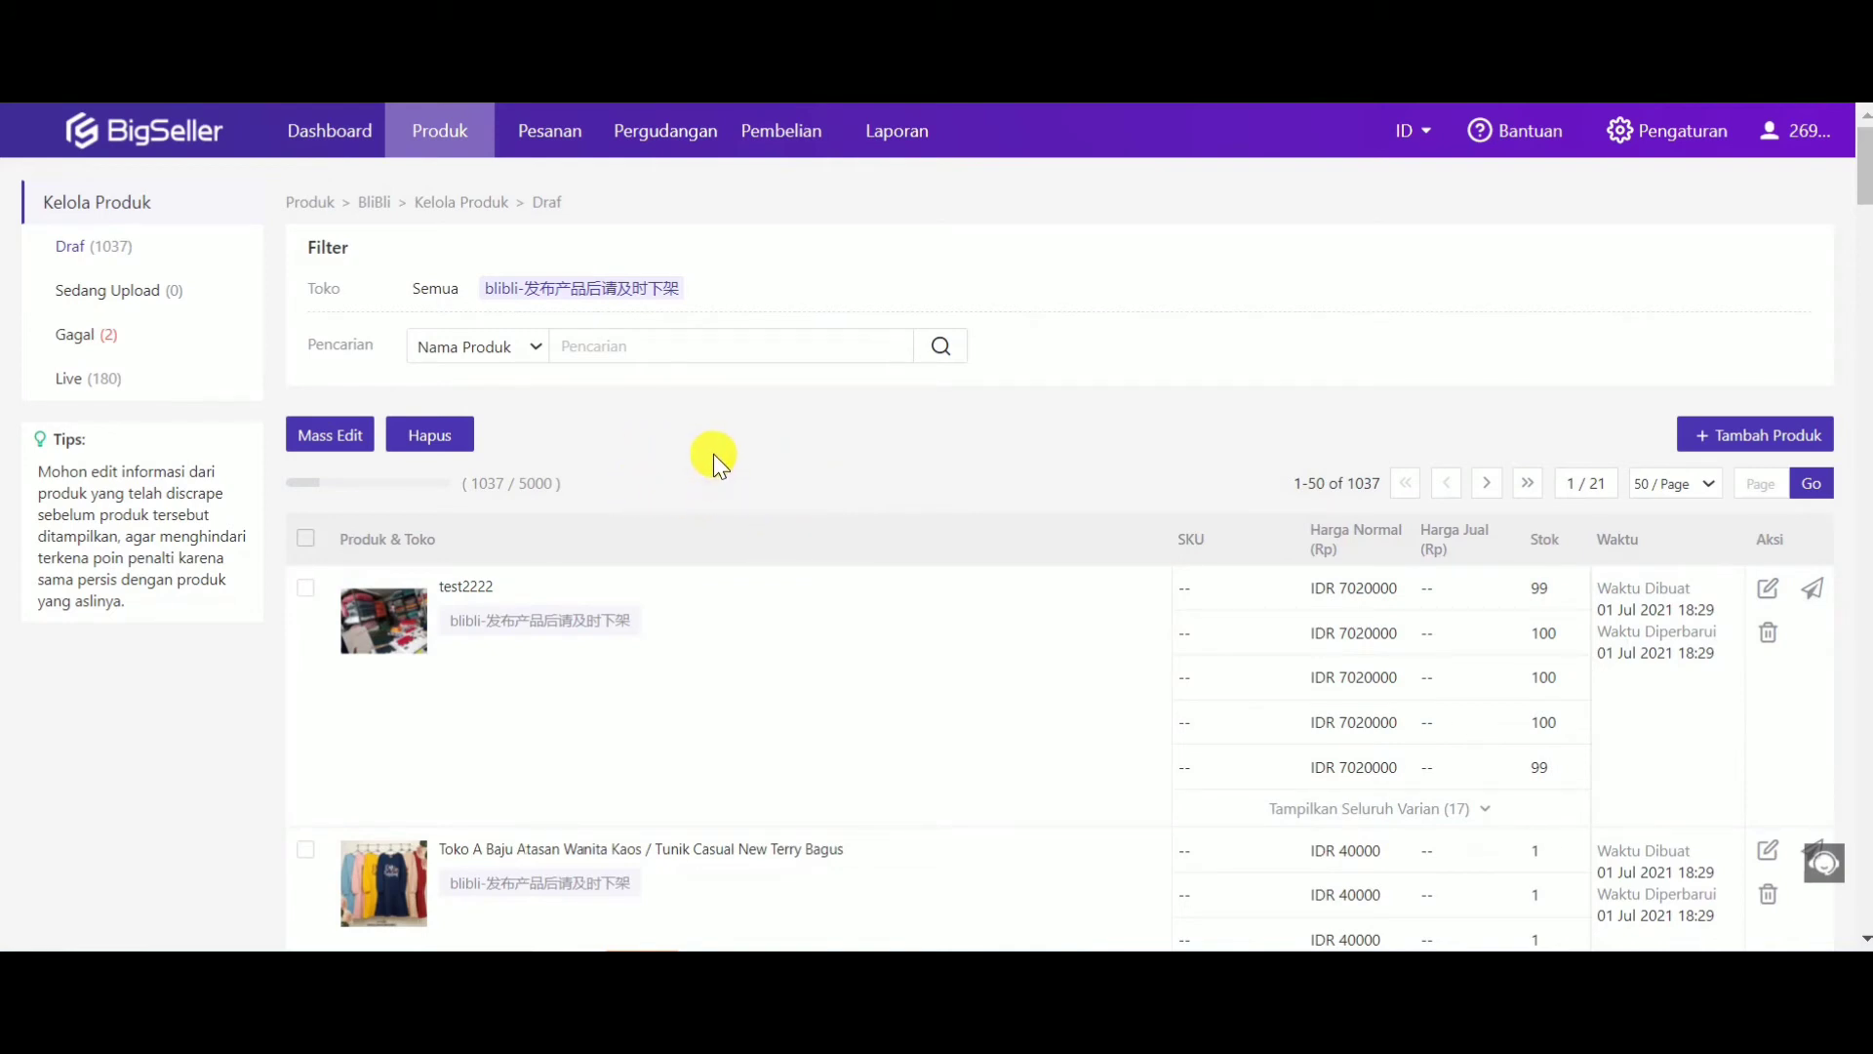
# Select the test2222 and Toko A Baju Atasan Wanita Kaos drafts and open them for mass editing.
pyautogui.scroll(-1, 687, 459)
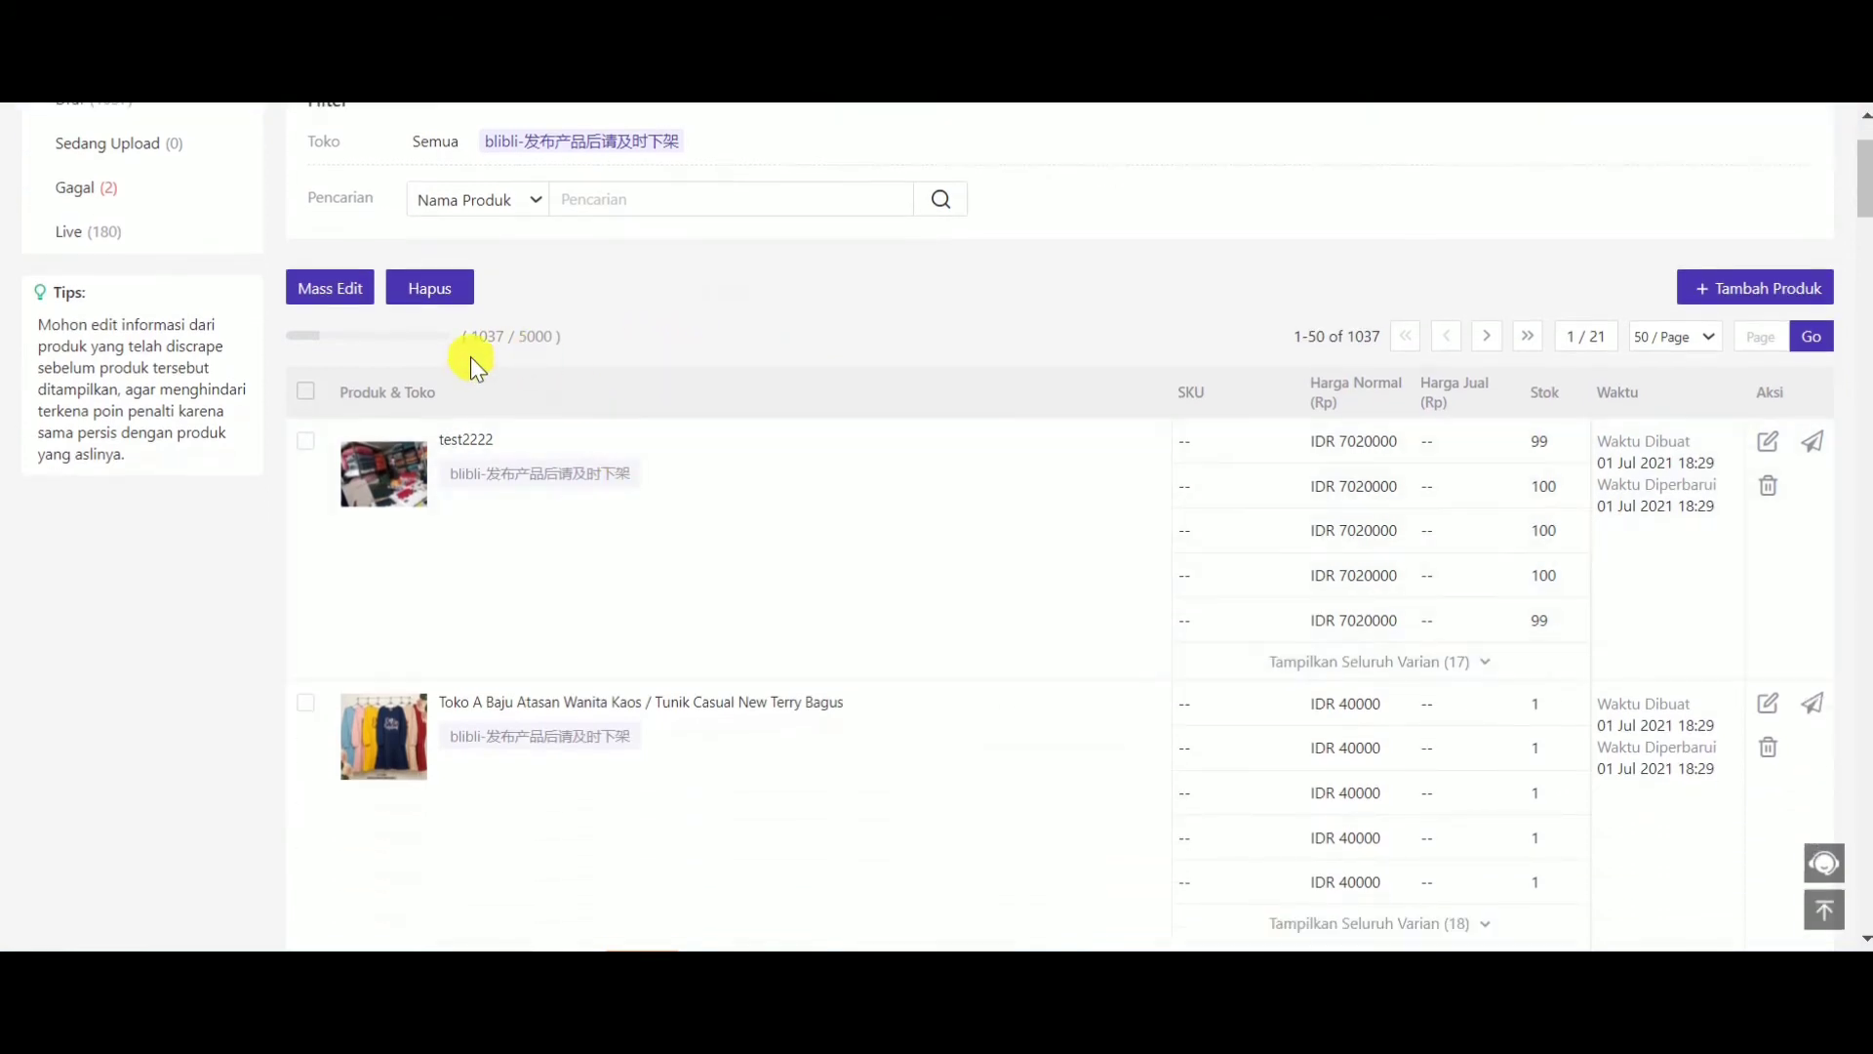
pyautogui.click(305, 441)
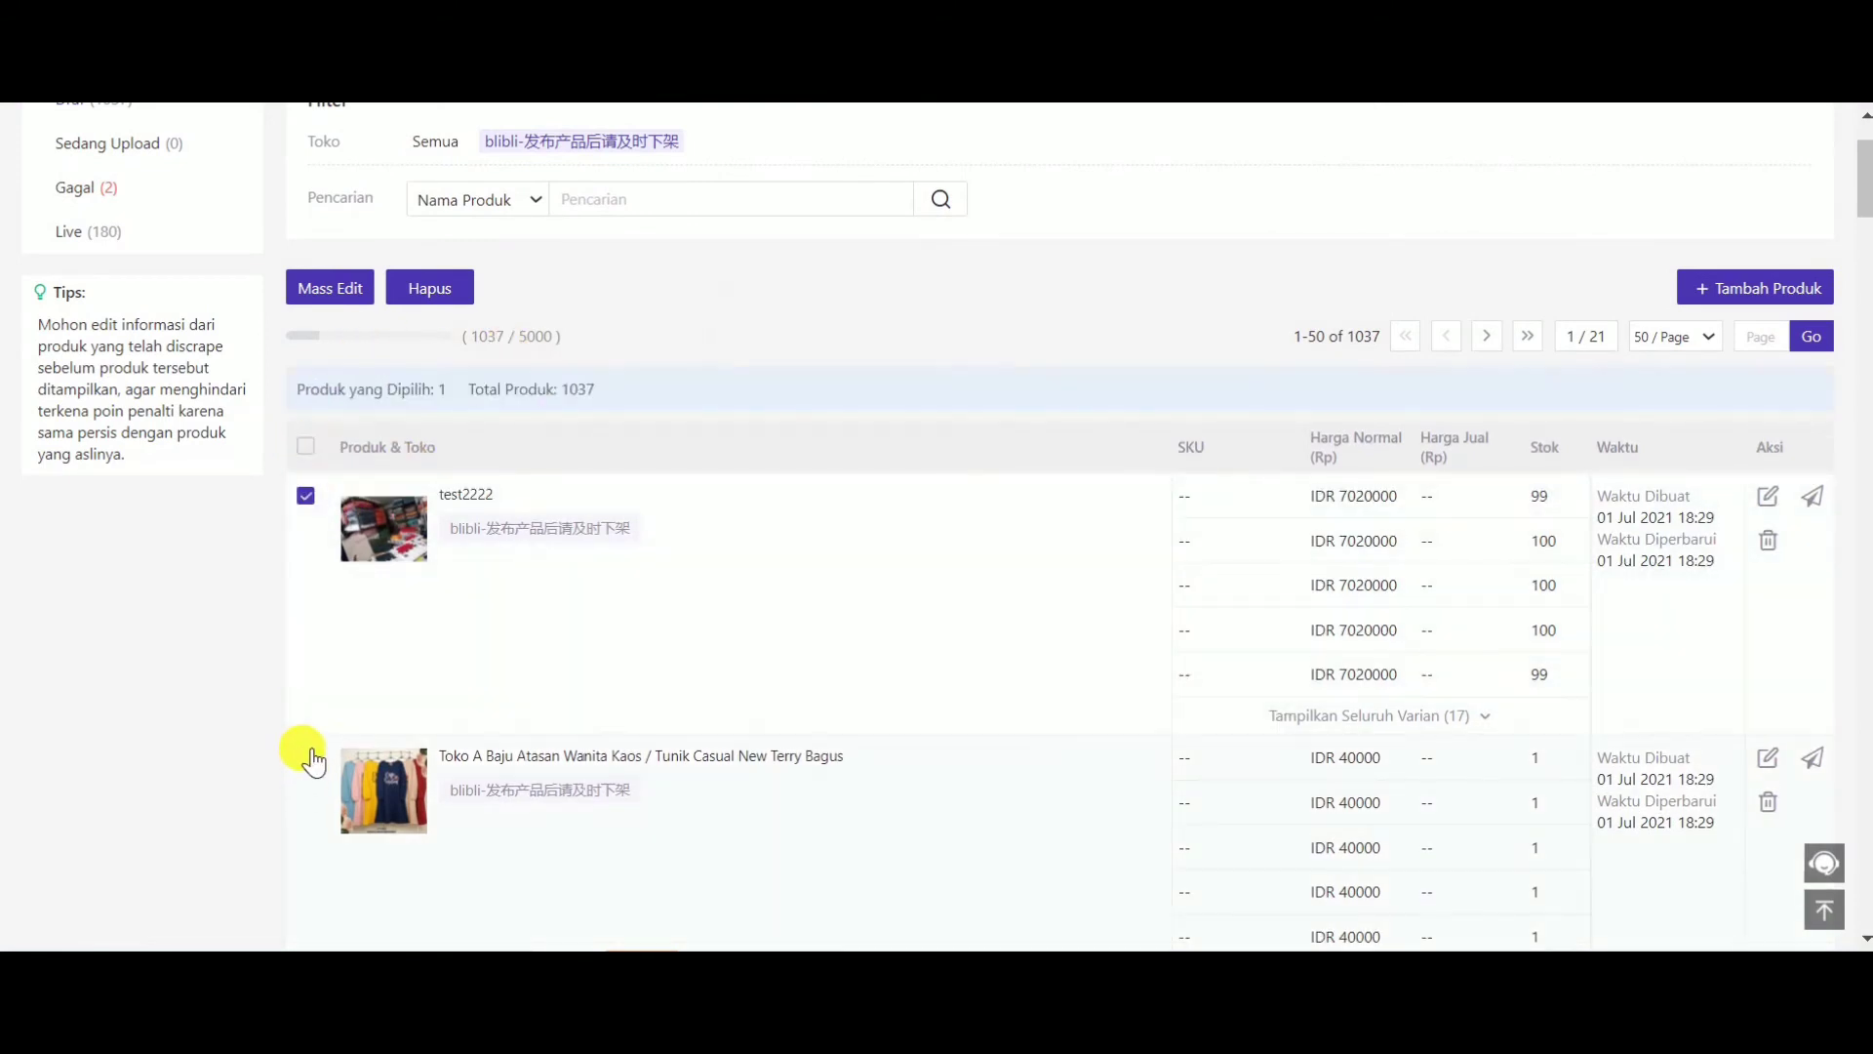
pyautogui.click(308, 759)
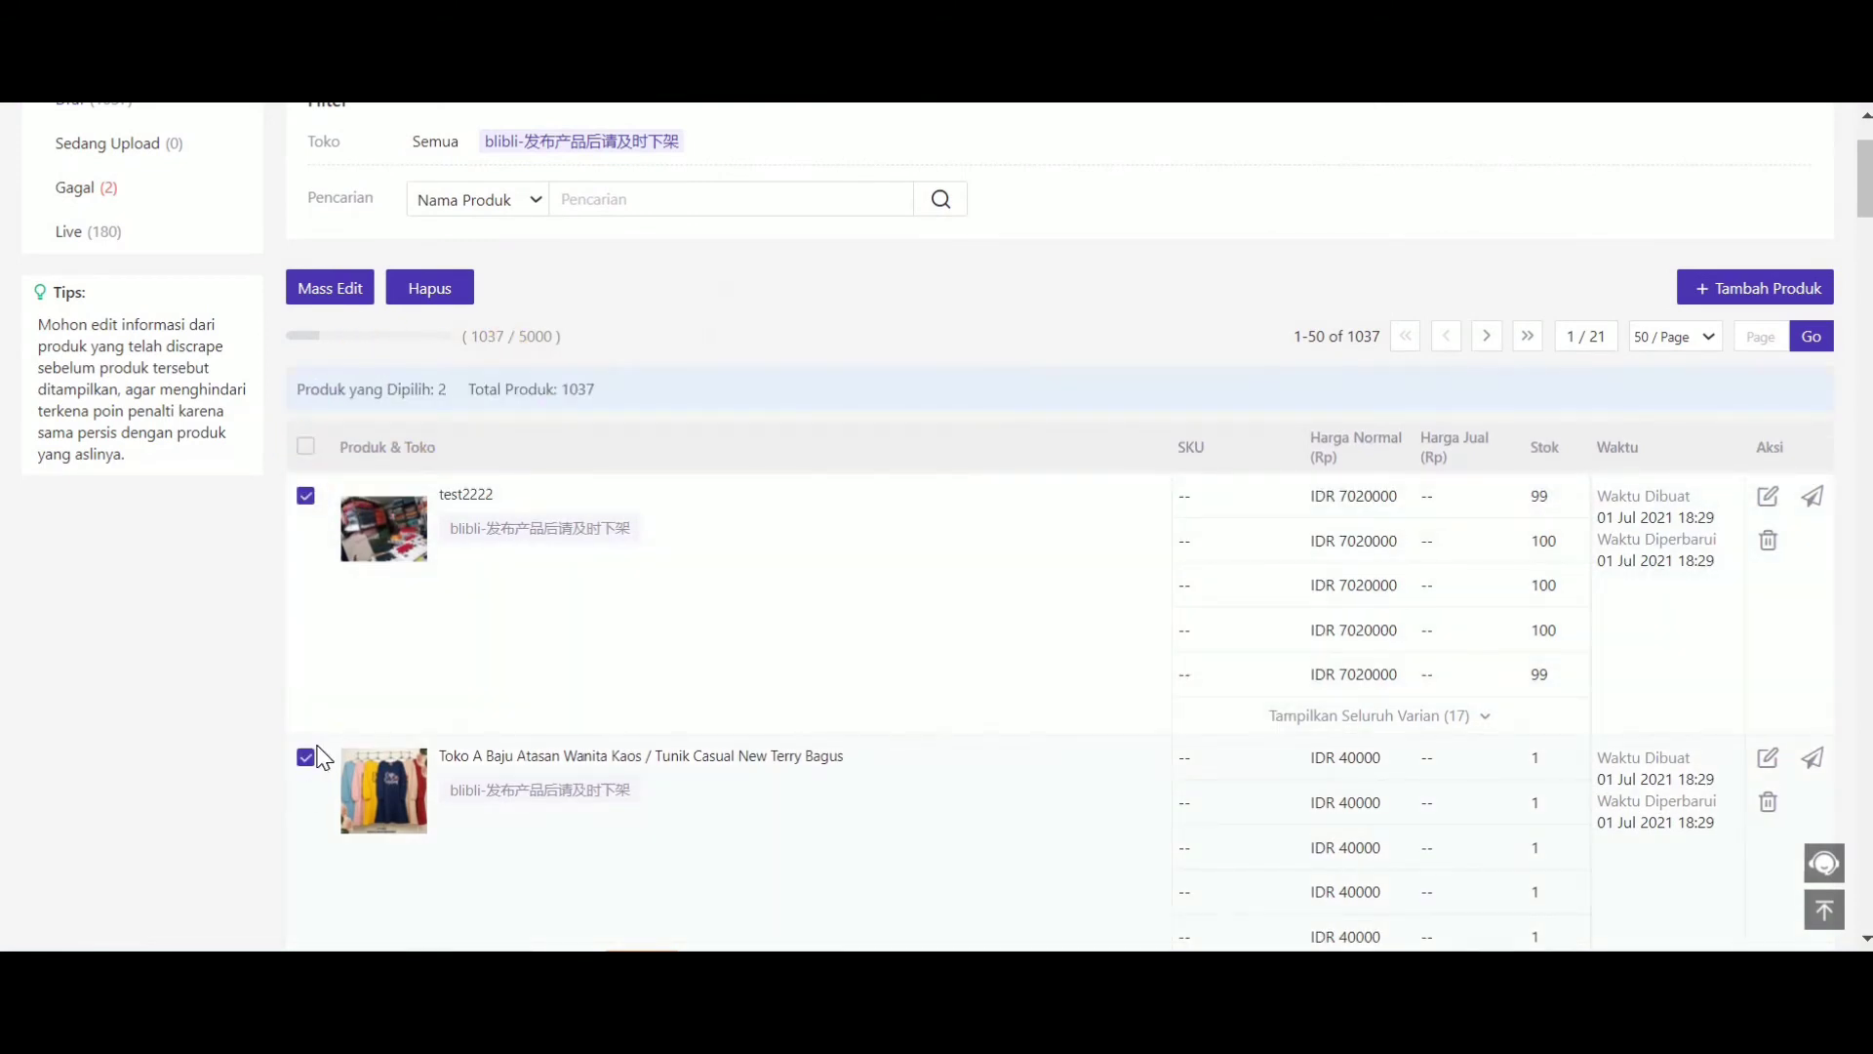
pyautogui.click(340, 298)
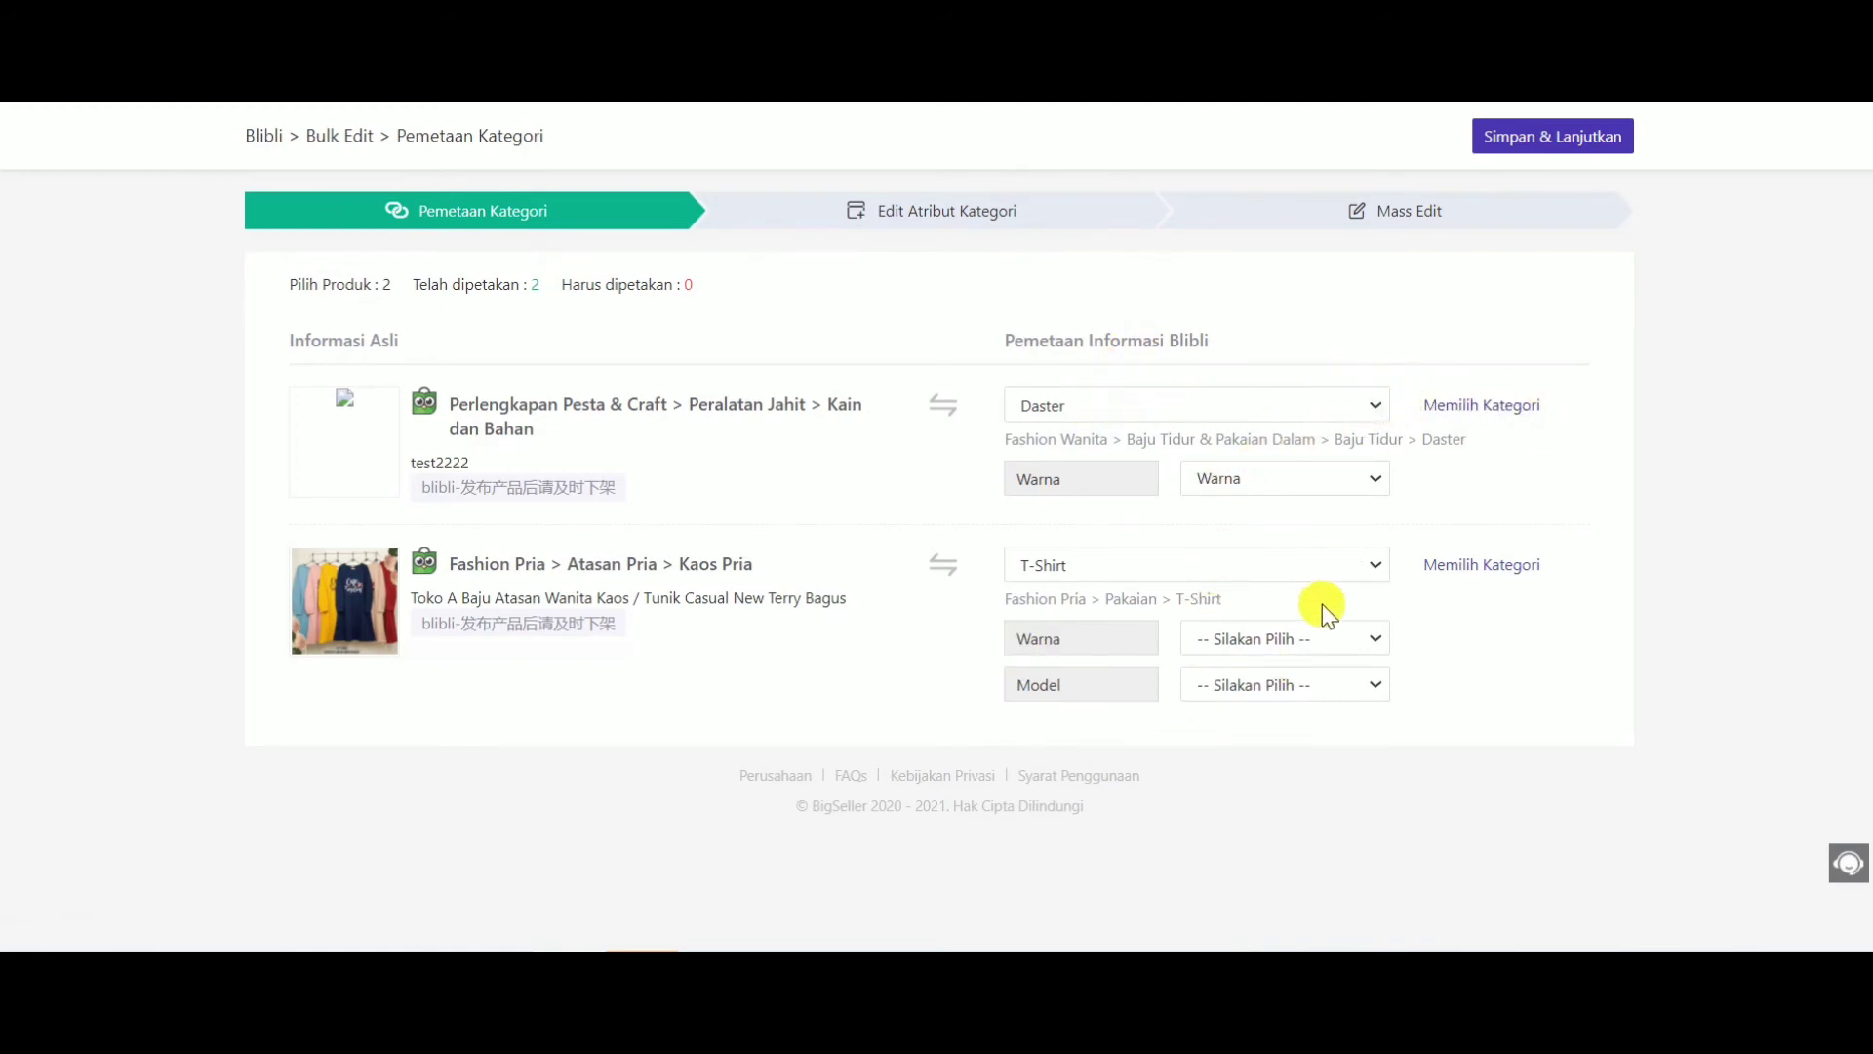
# Map the T-Shirt product's Warna variation to Warna and Model to Ukuran, and save the category mapping to continue.
pyautogui.click(1327, 646)
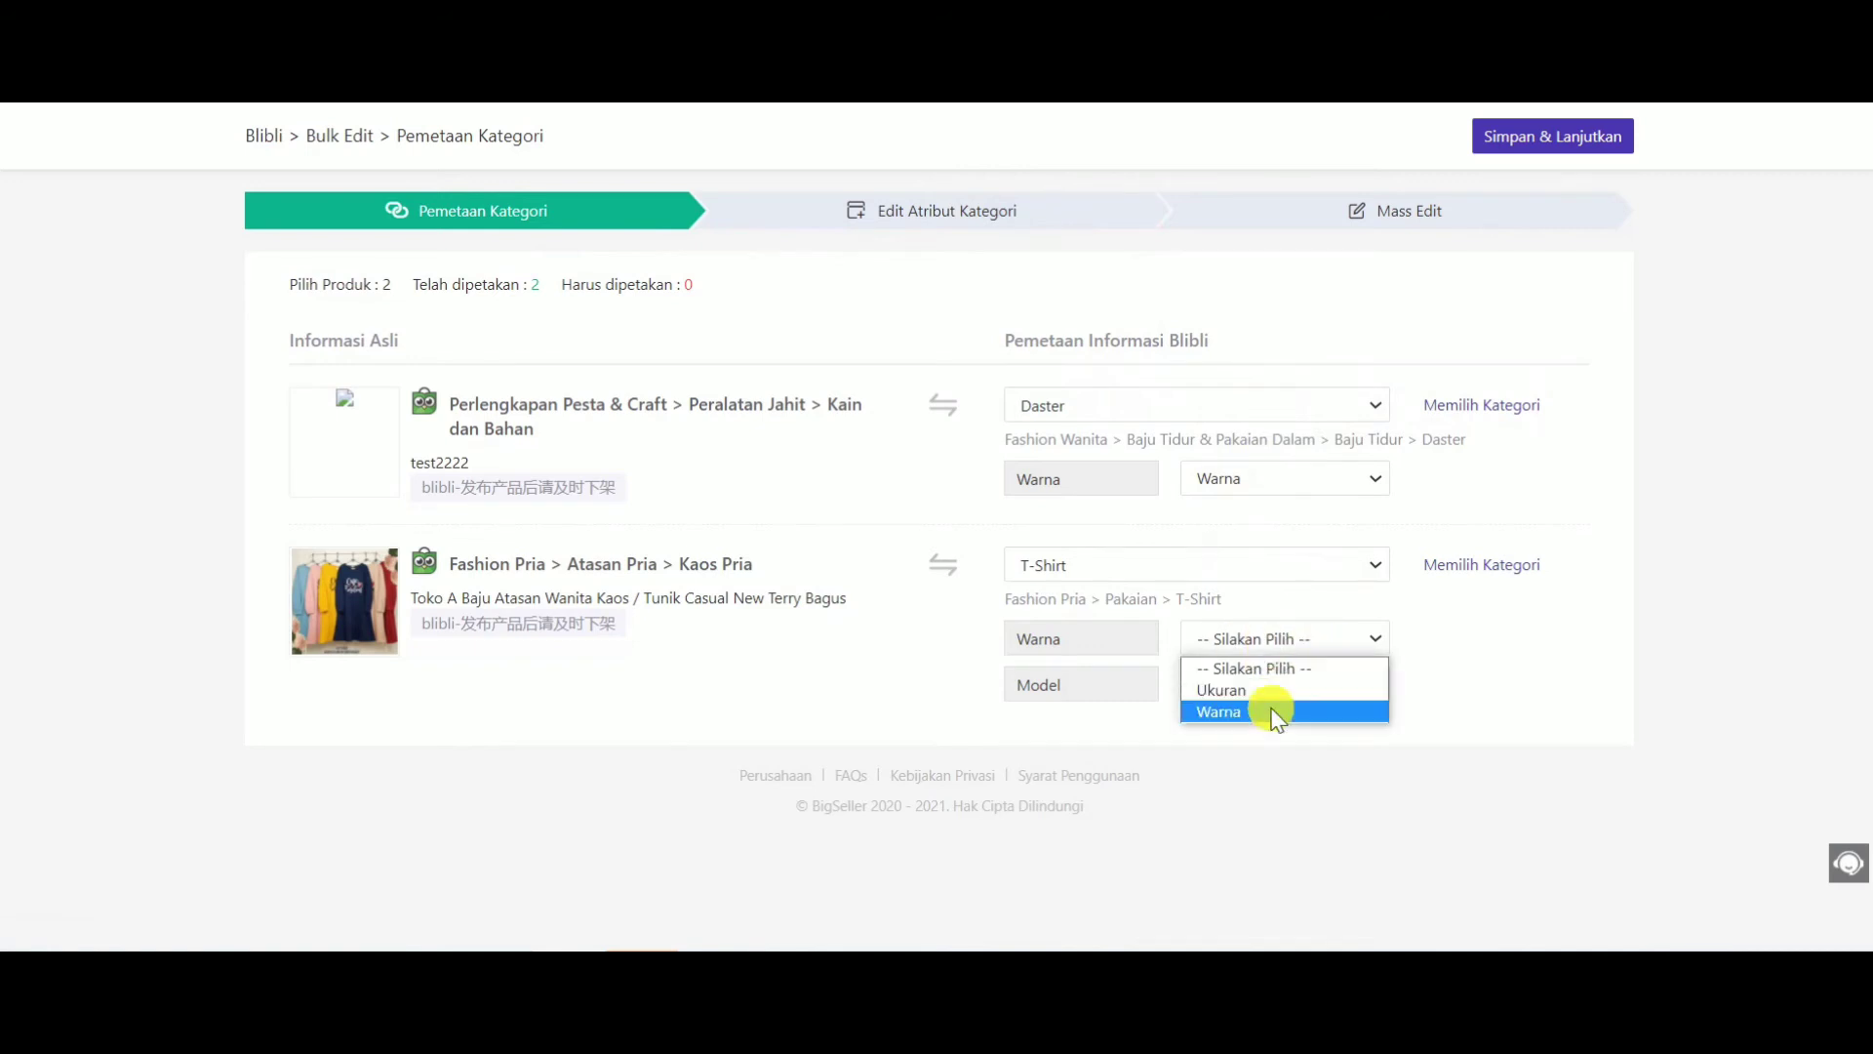
pyautogui.click(1275, 712)
pyautogui.click(1308, 687)
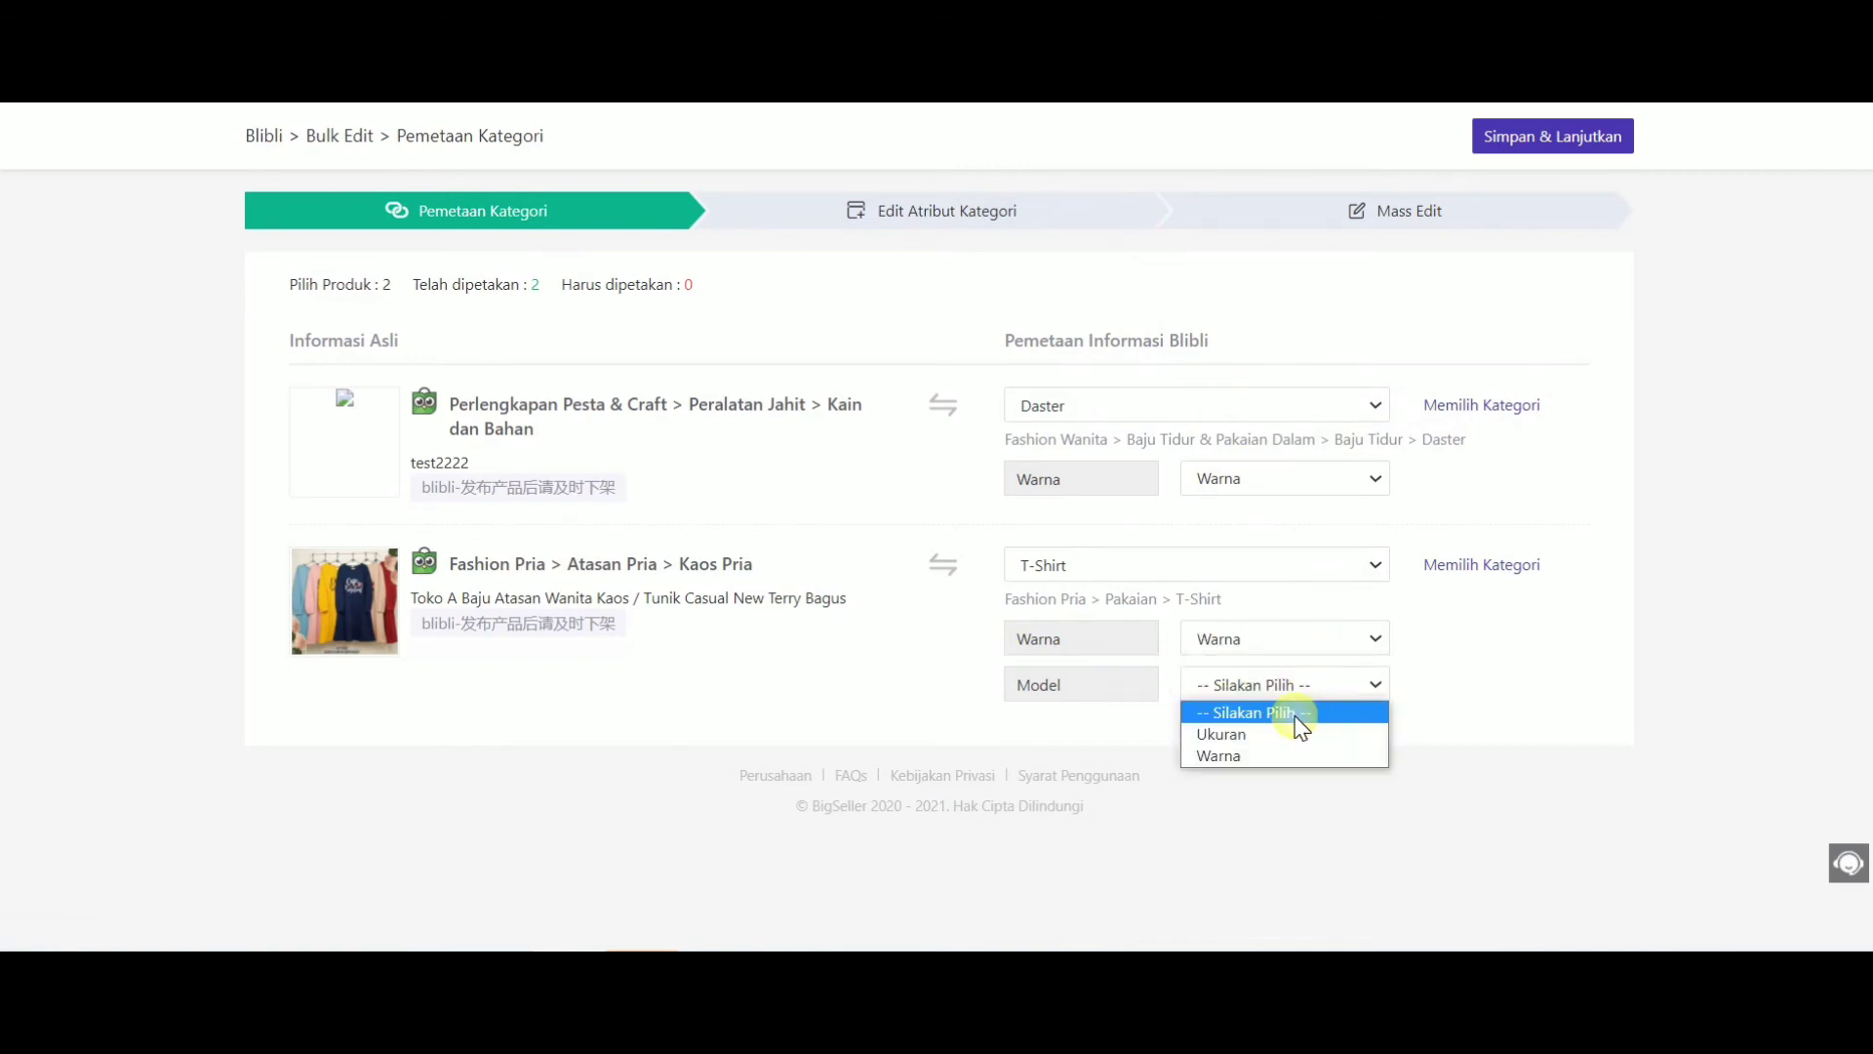
pyautogui.click(1282, 734)
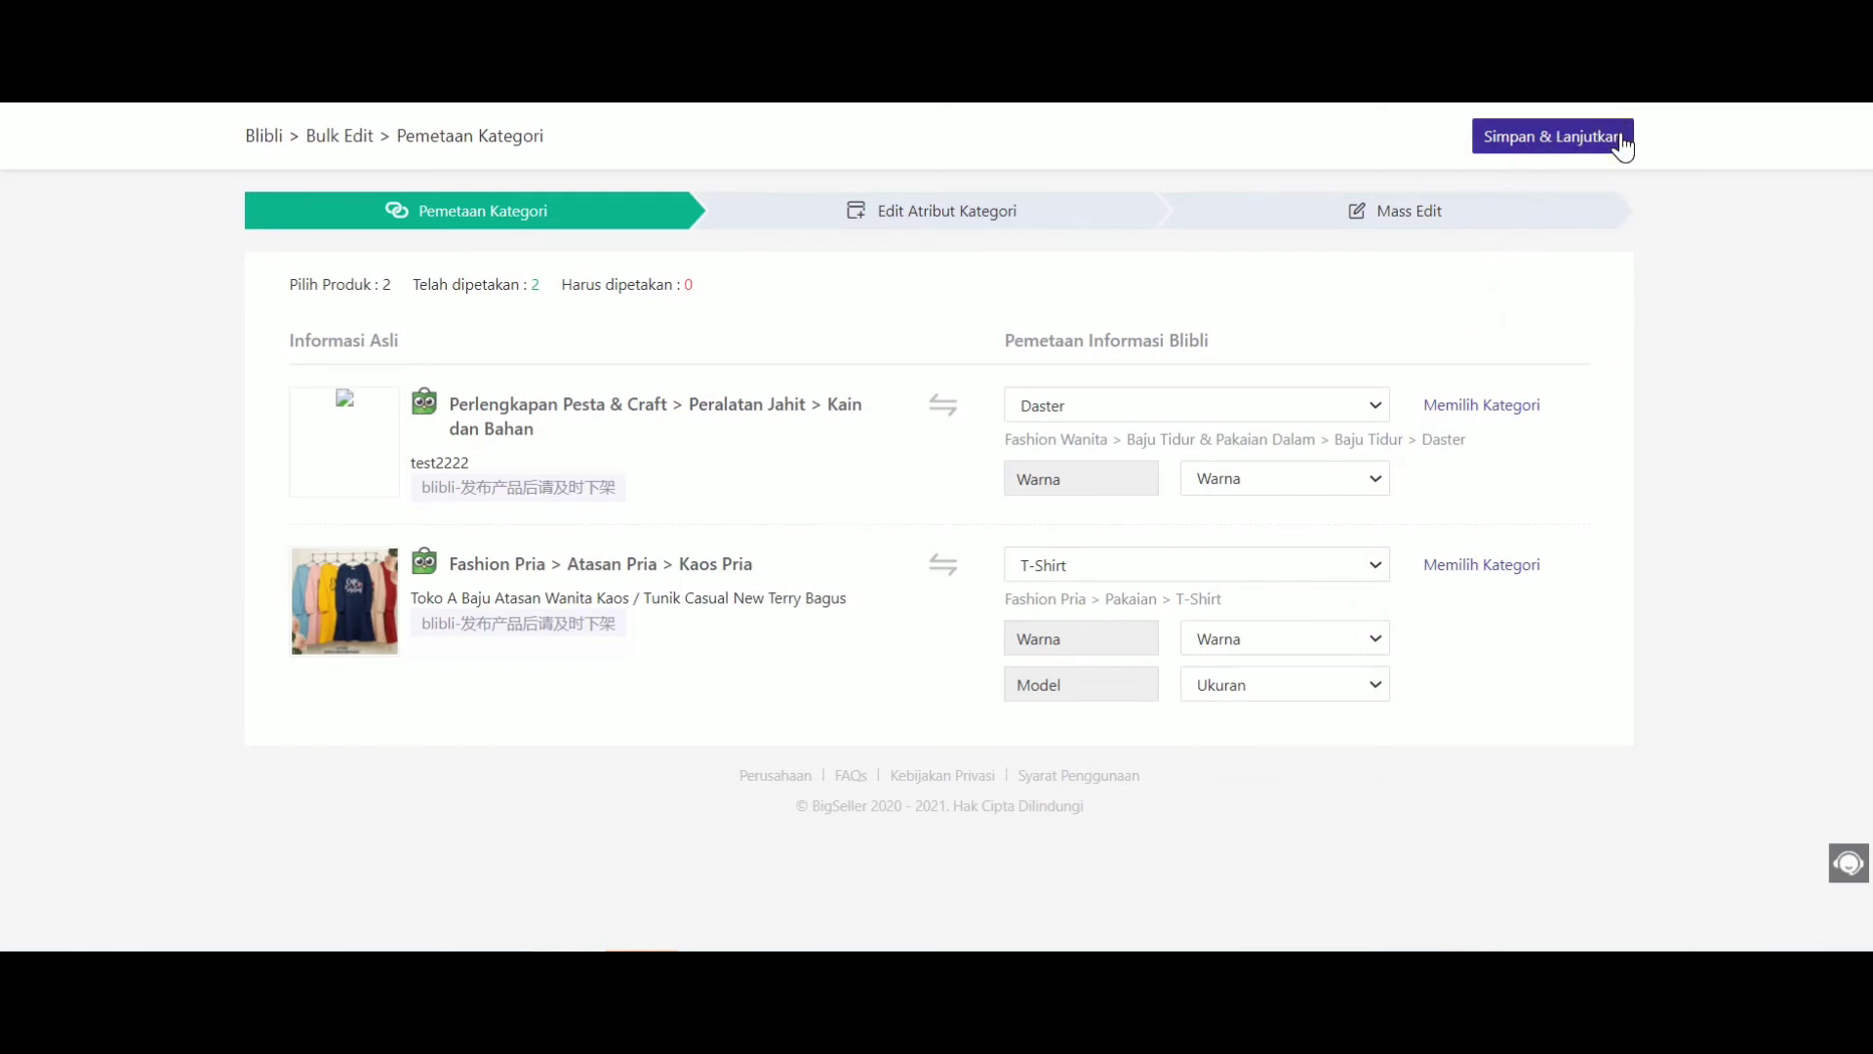
pyautogui.click(1477, 132)
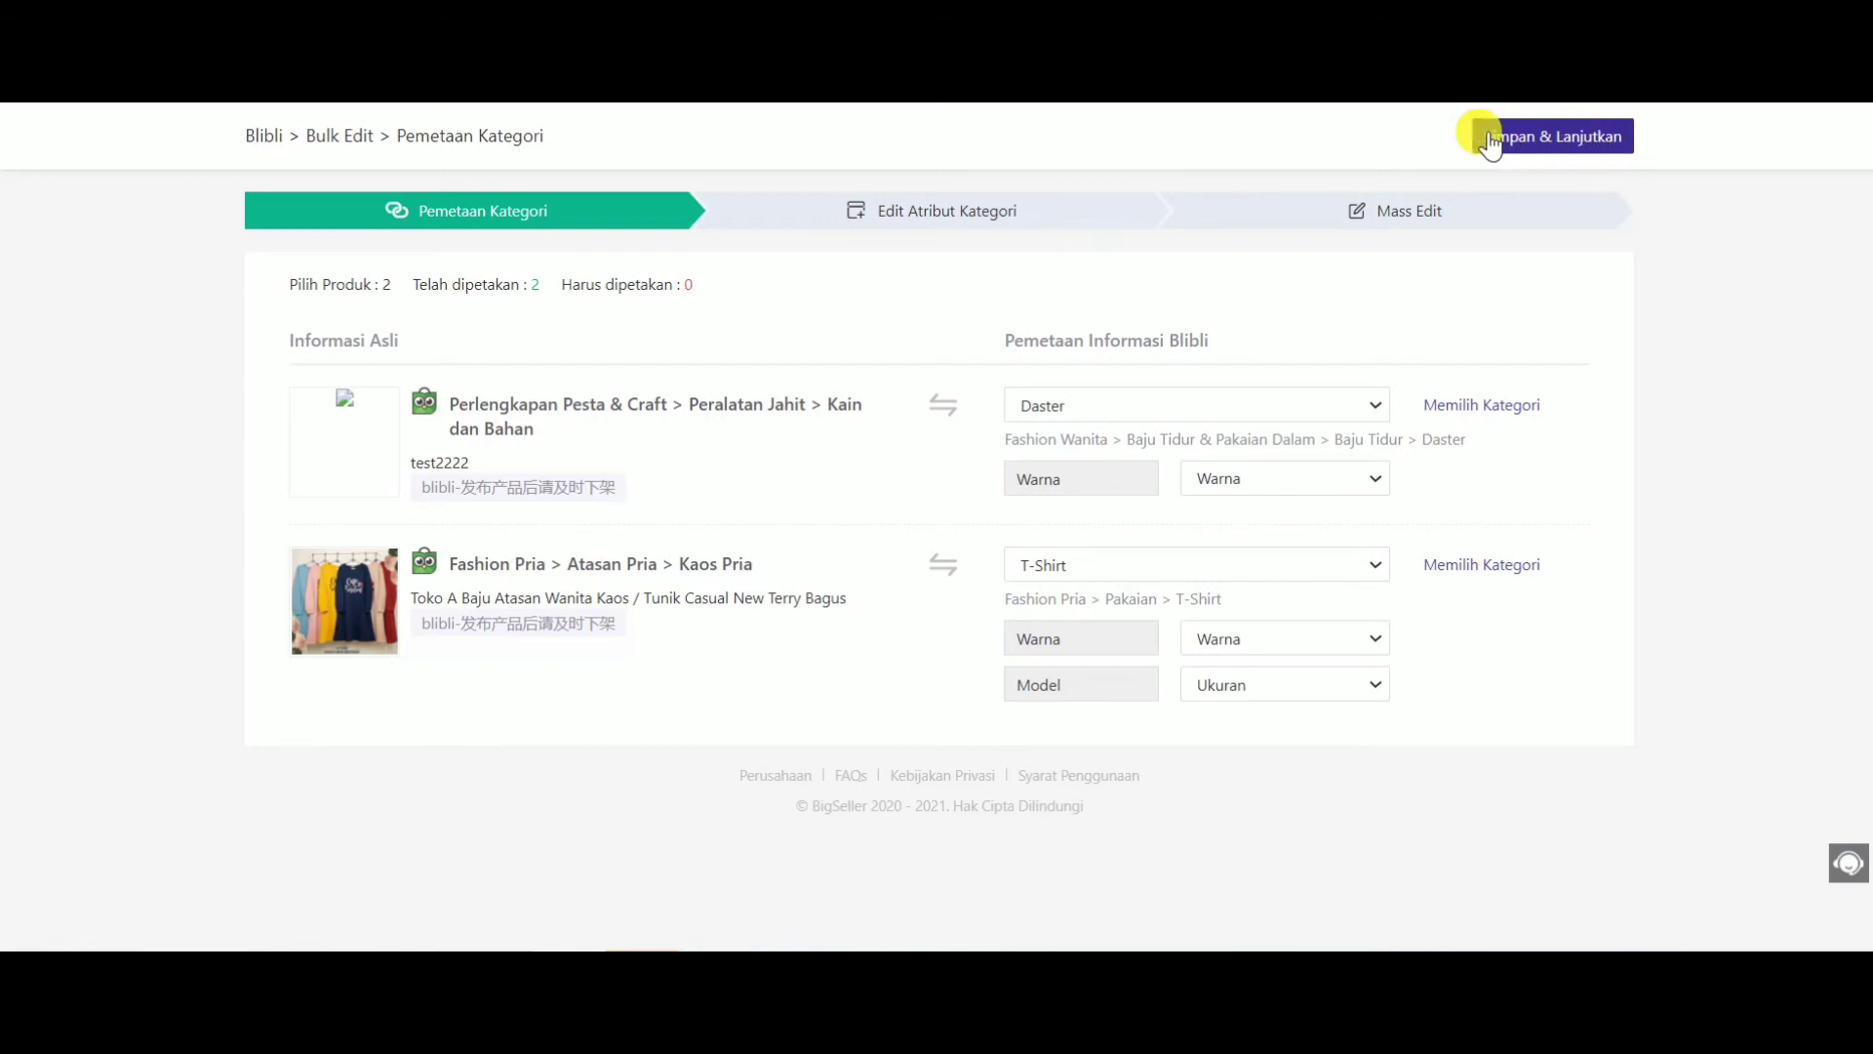
pyautogui.click(1540, 144)
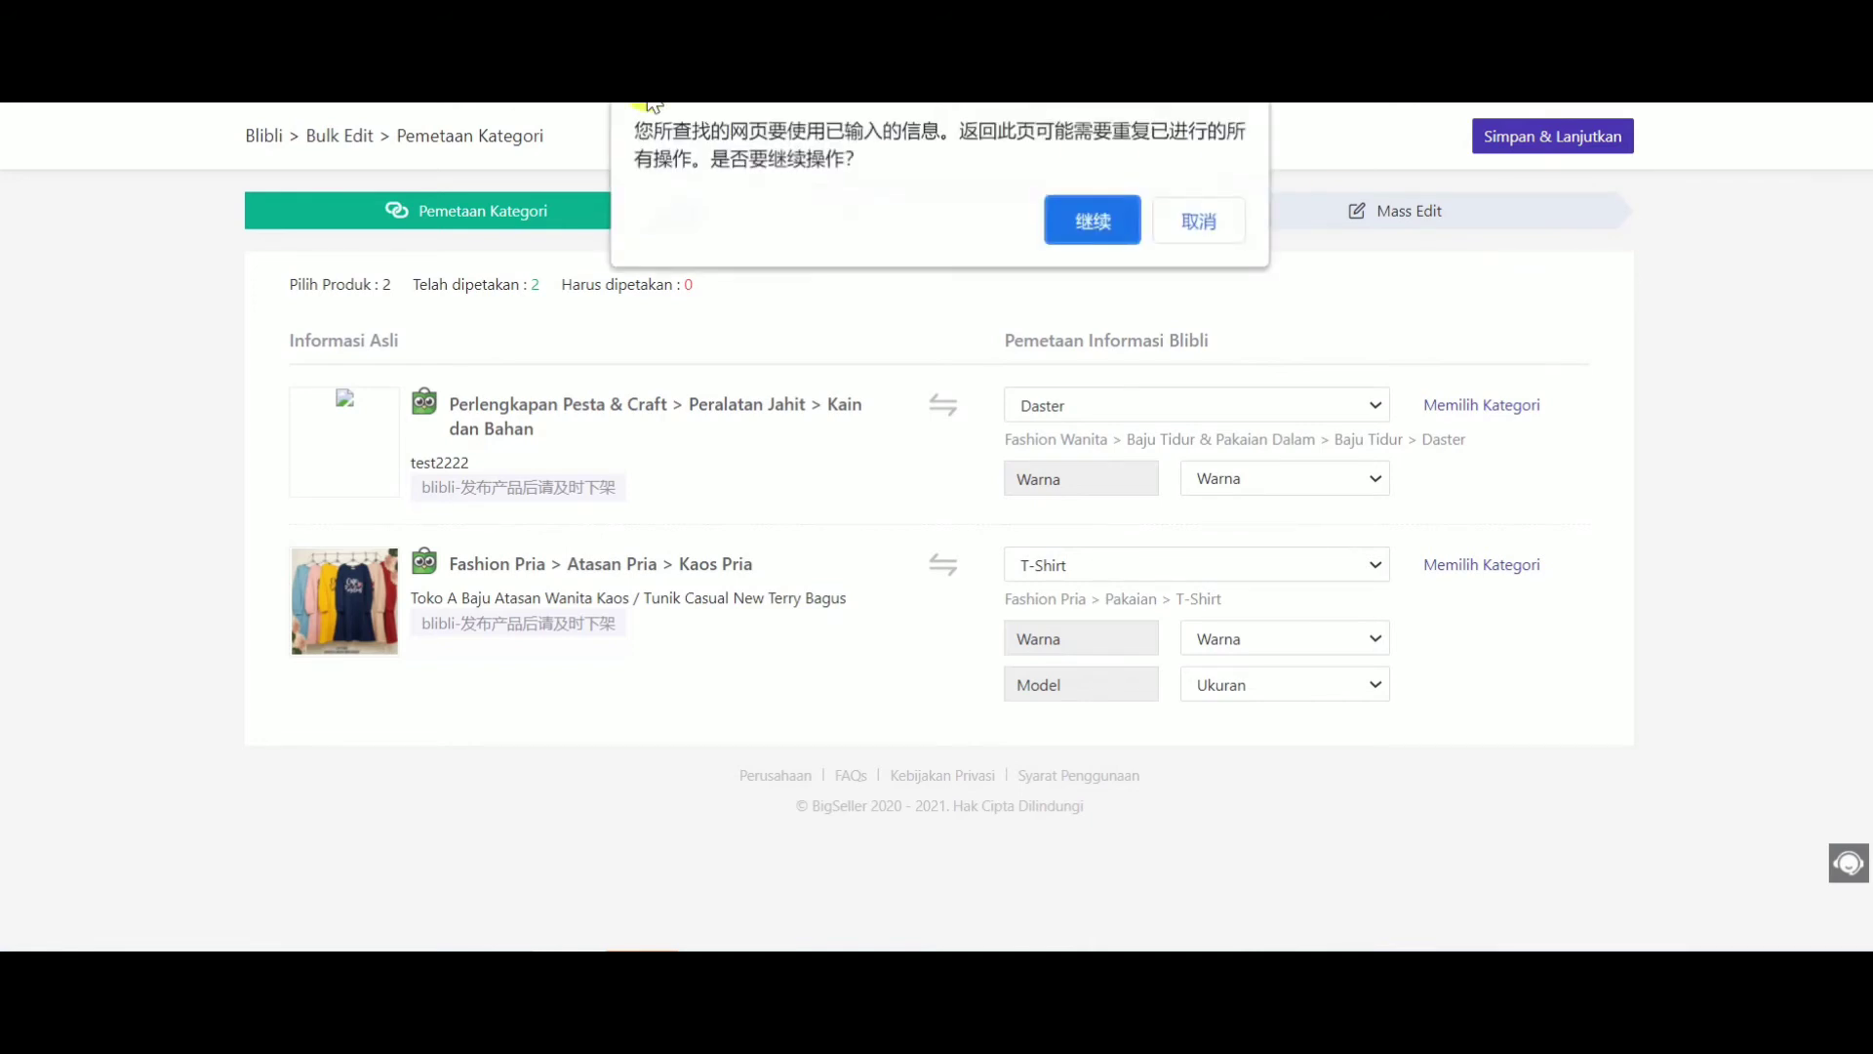
# Reload the category mapping page, remap the T-Shirt product's Warna to Warna and Model to Ukuran, and save to continue.
pyautogui.click(1117, 215)
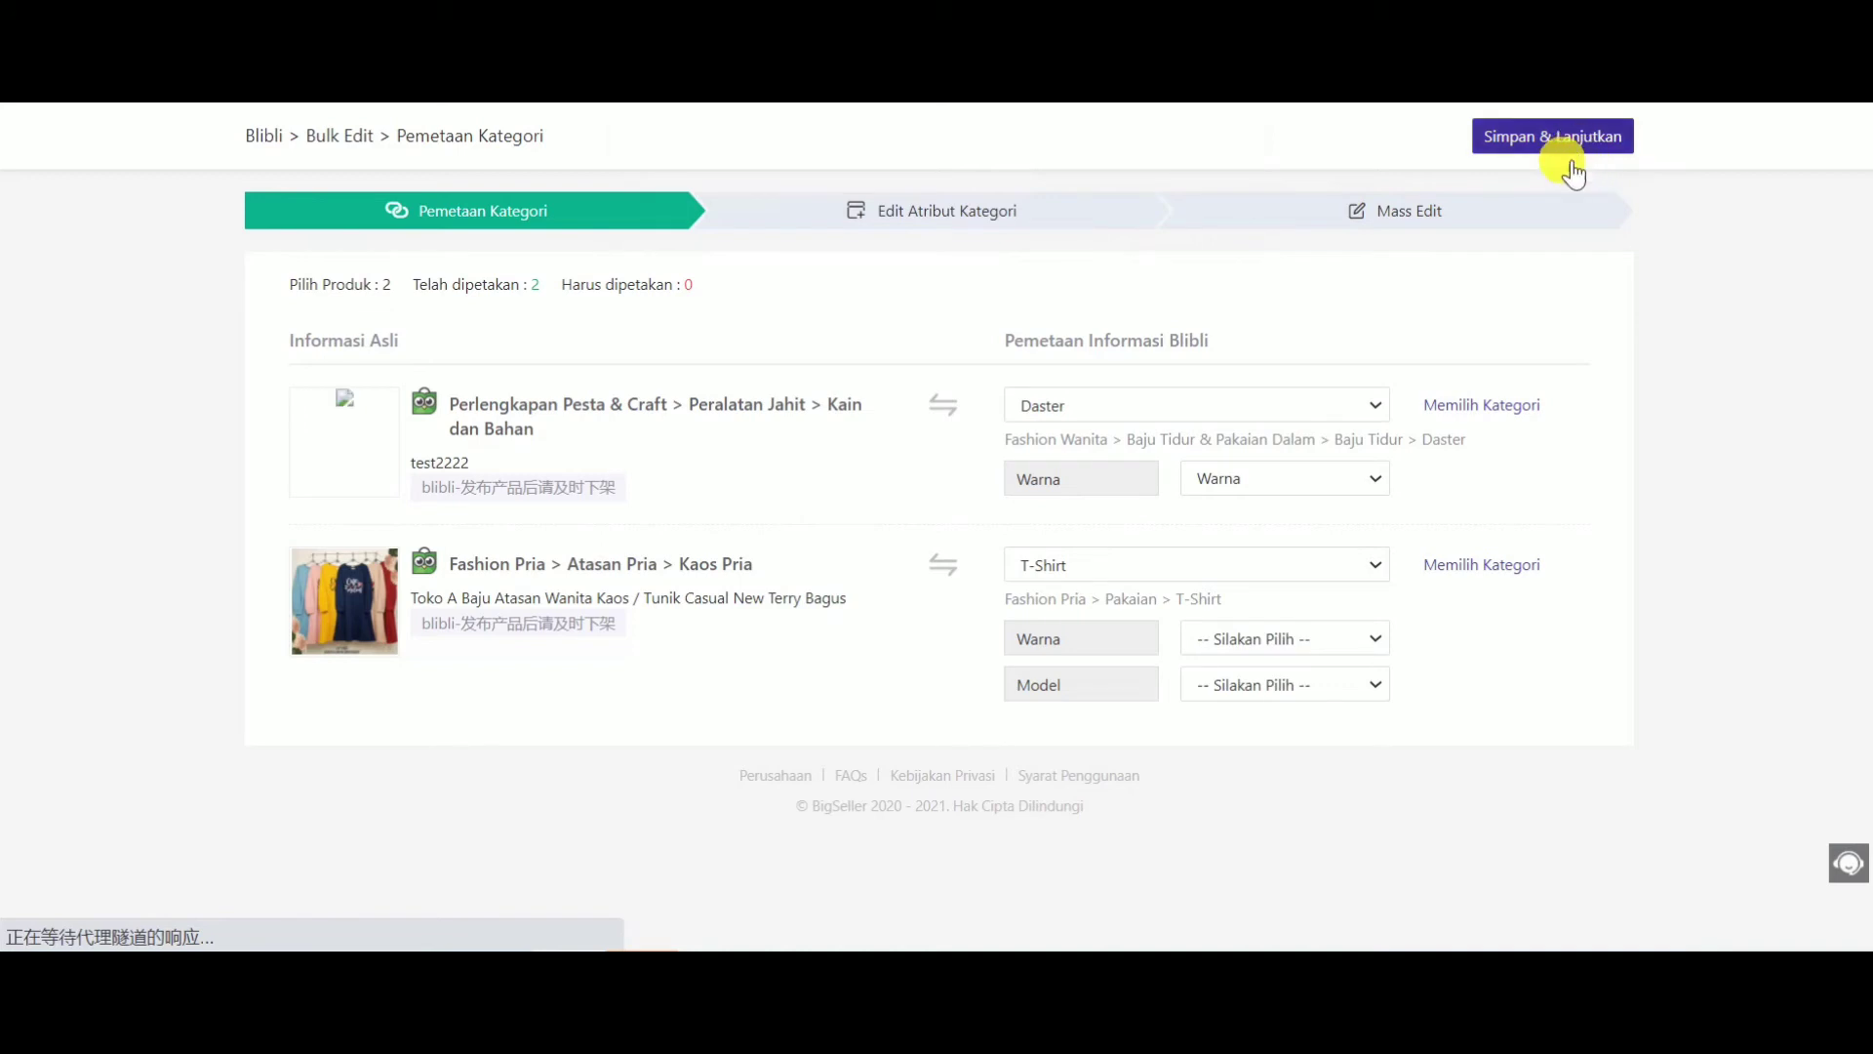
pyautogui.click(1367, 625)
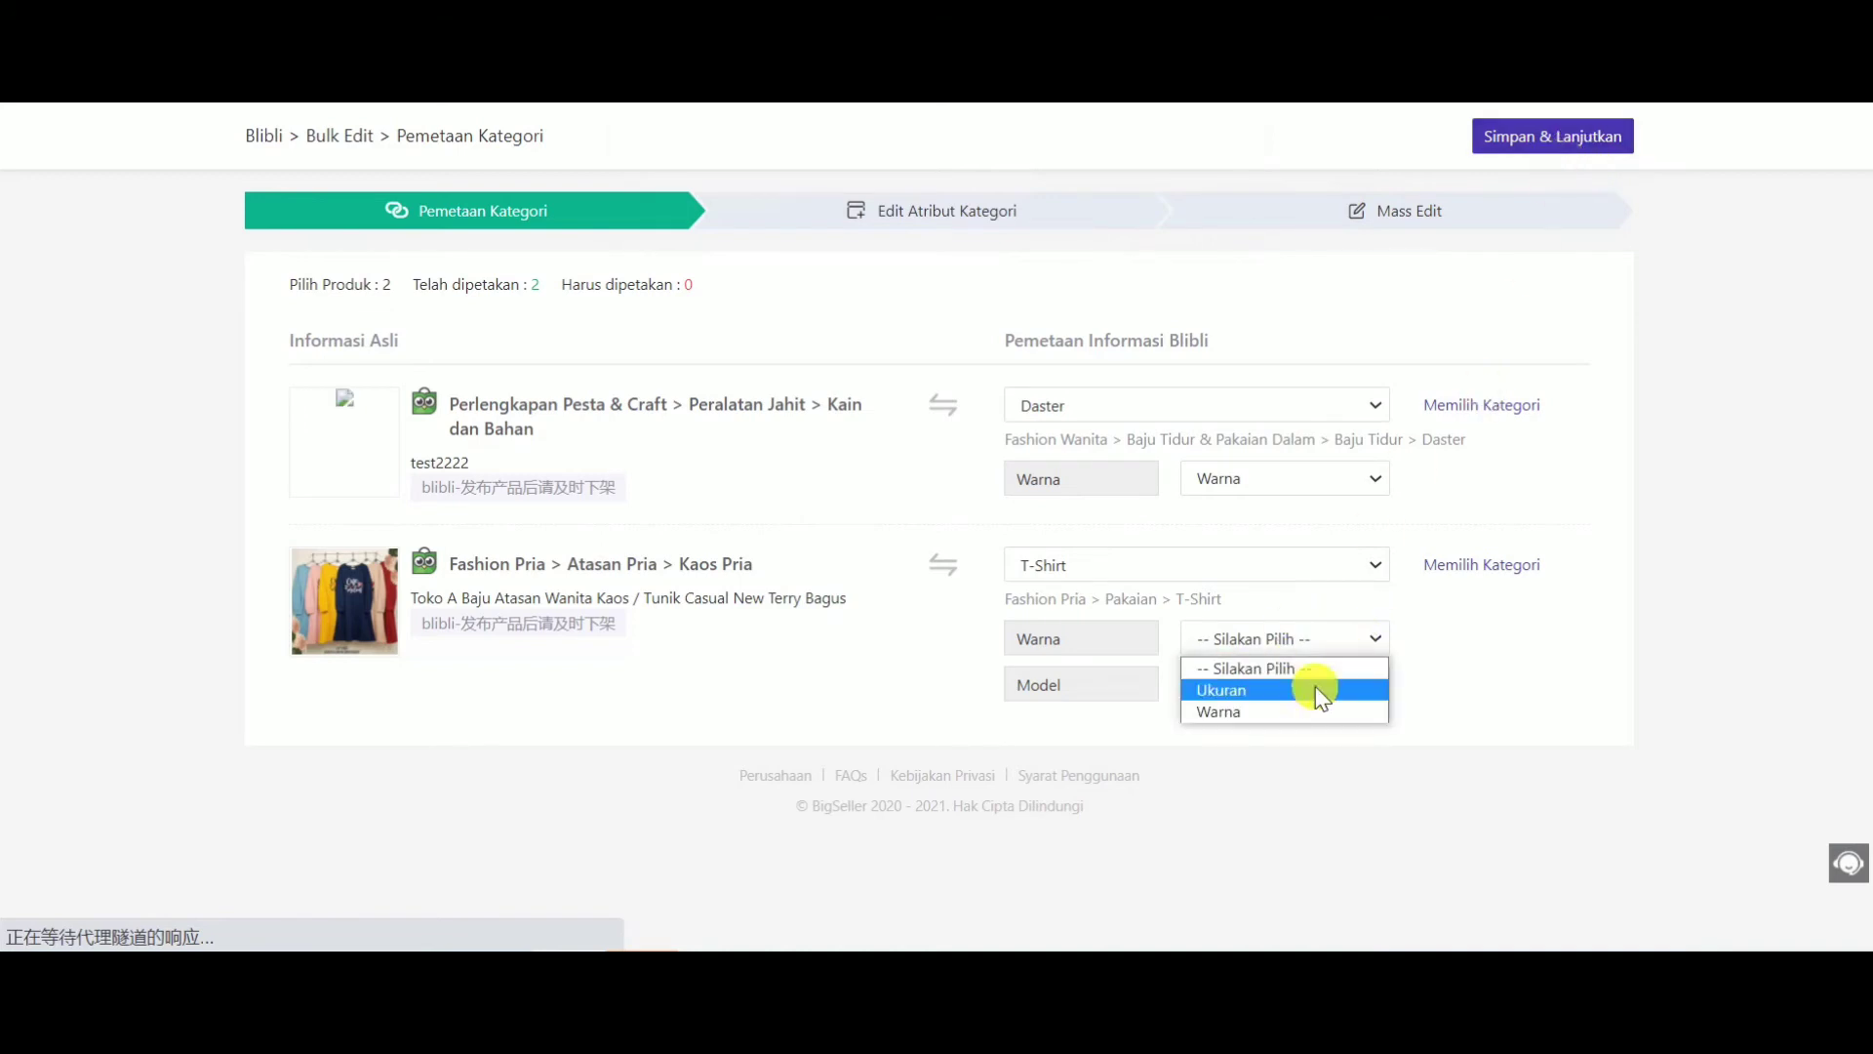
pyautogui.click(1313, 705)
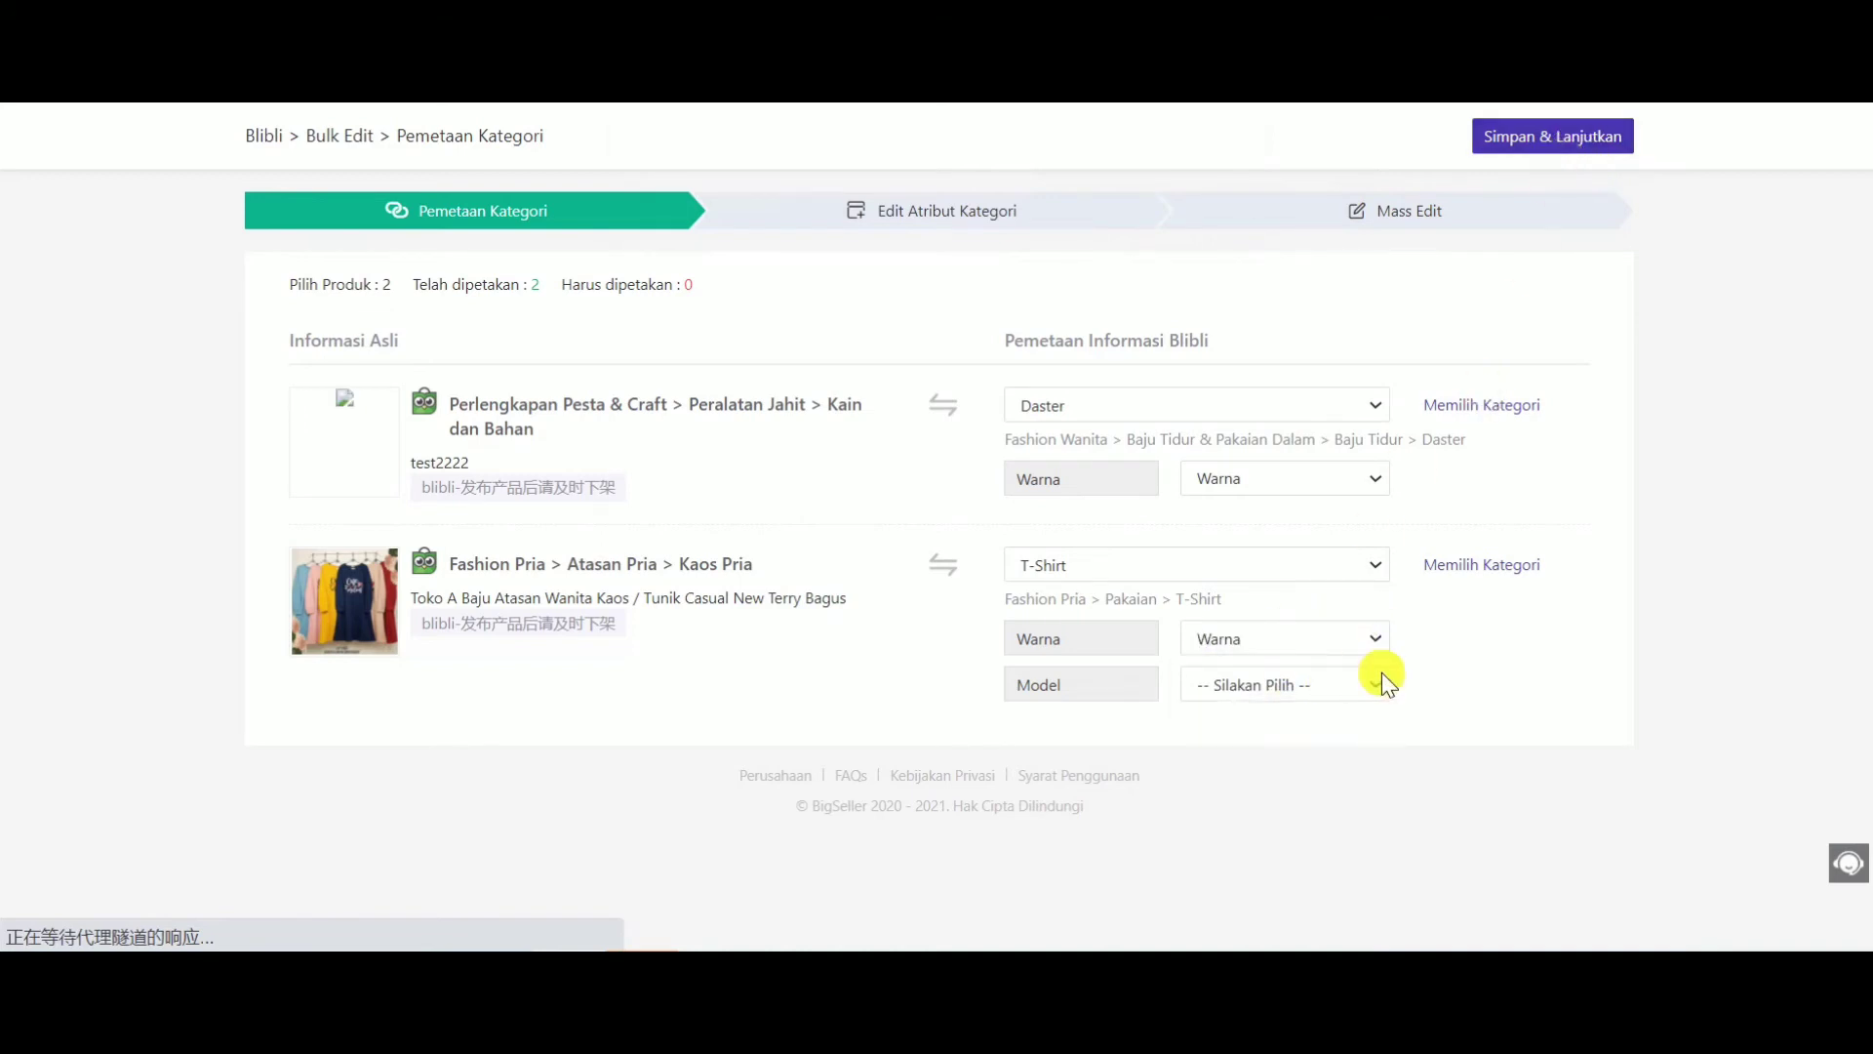
pyautogui.click(1368, 685)
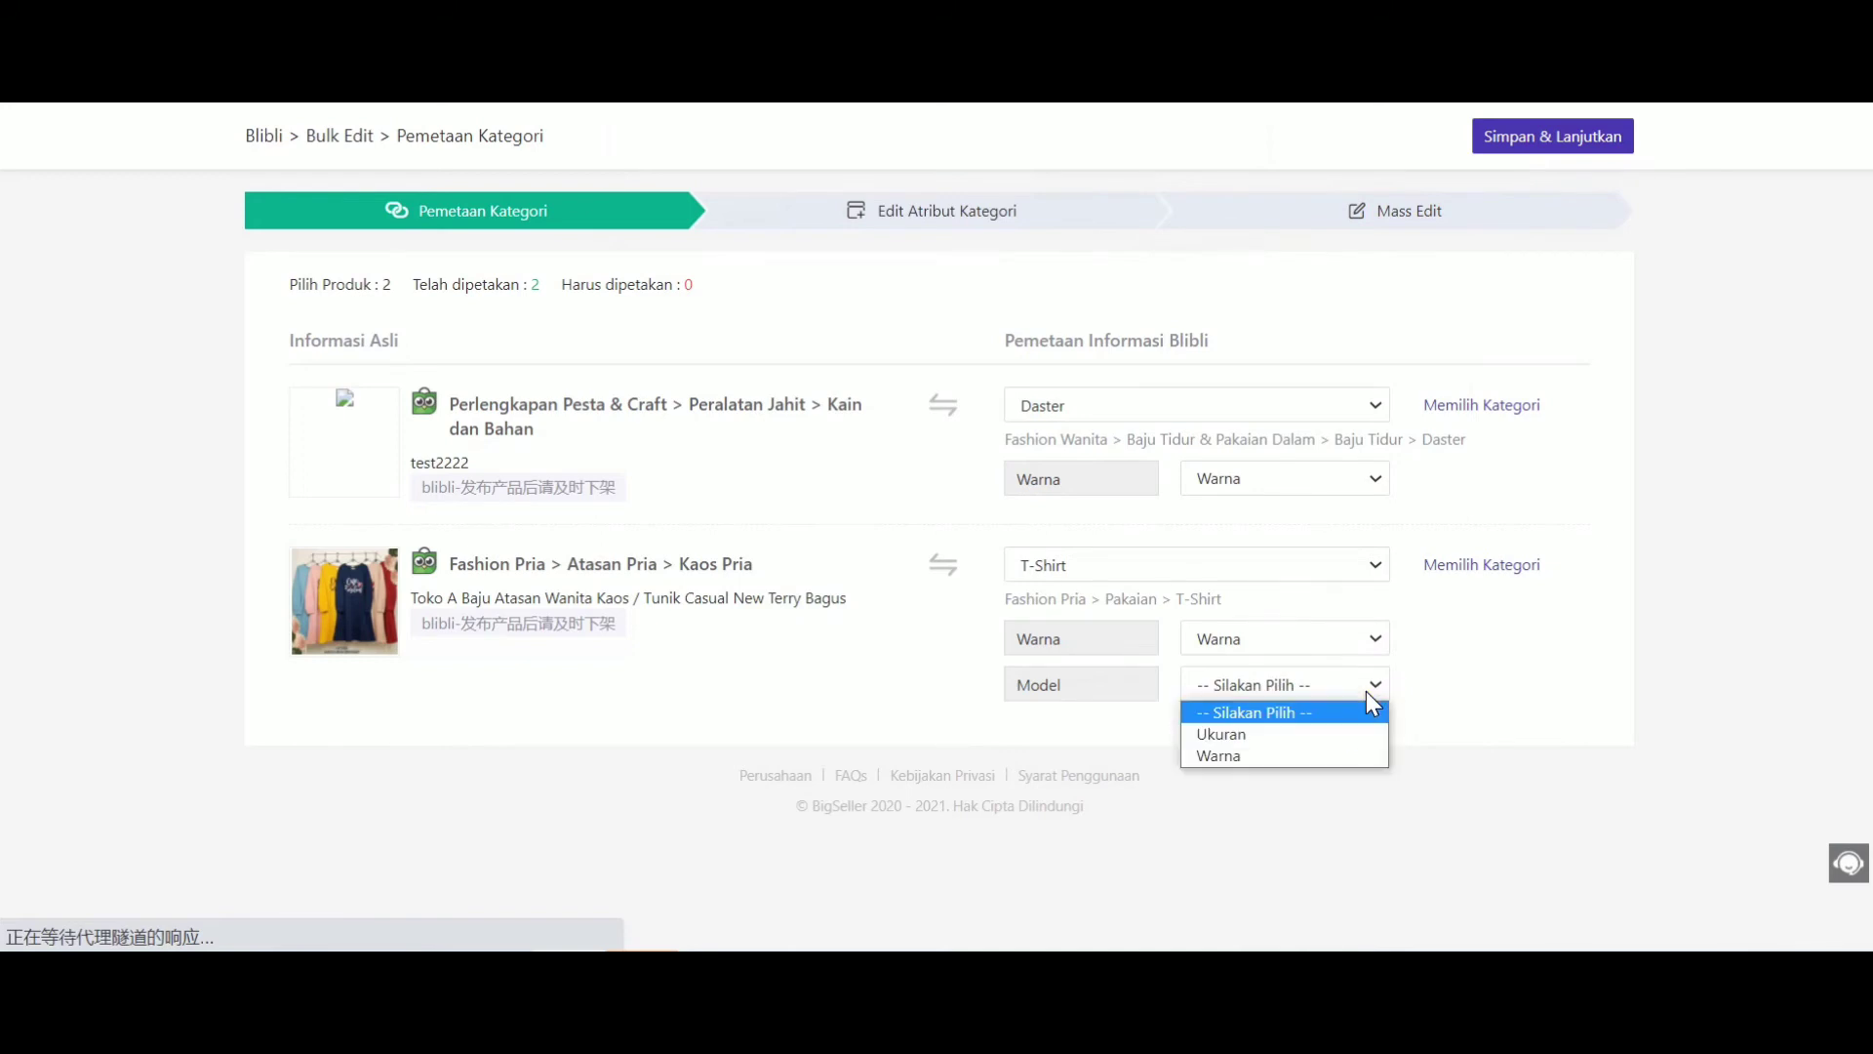
pyautogui.click(1343, 741)
pyautogui.click(1559, 127)
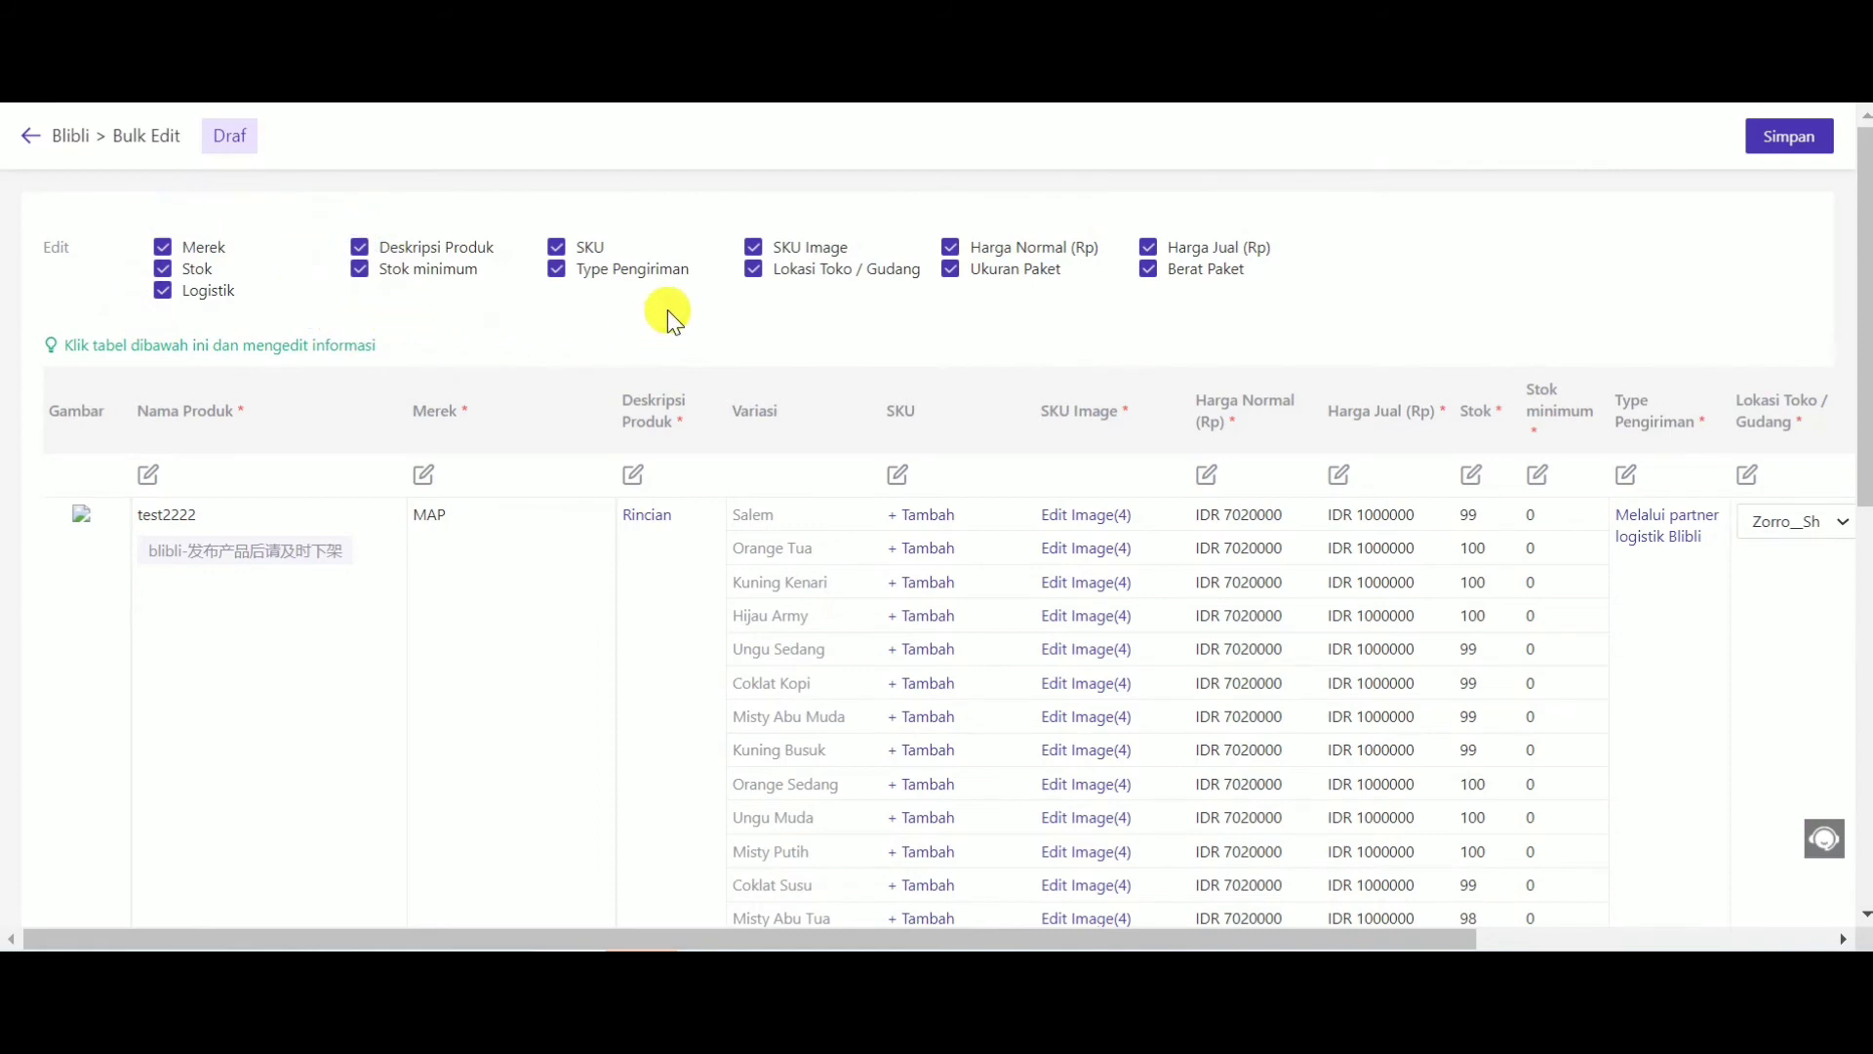
# Toggle the Merek field off and on again, and compare the brand entries of both products in the bulk edit table.
pyautogui.click(188, 249)
pyautogui.click(187, 250)
pyautogui.scroll(-5, 611, 469)
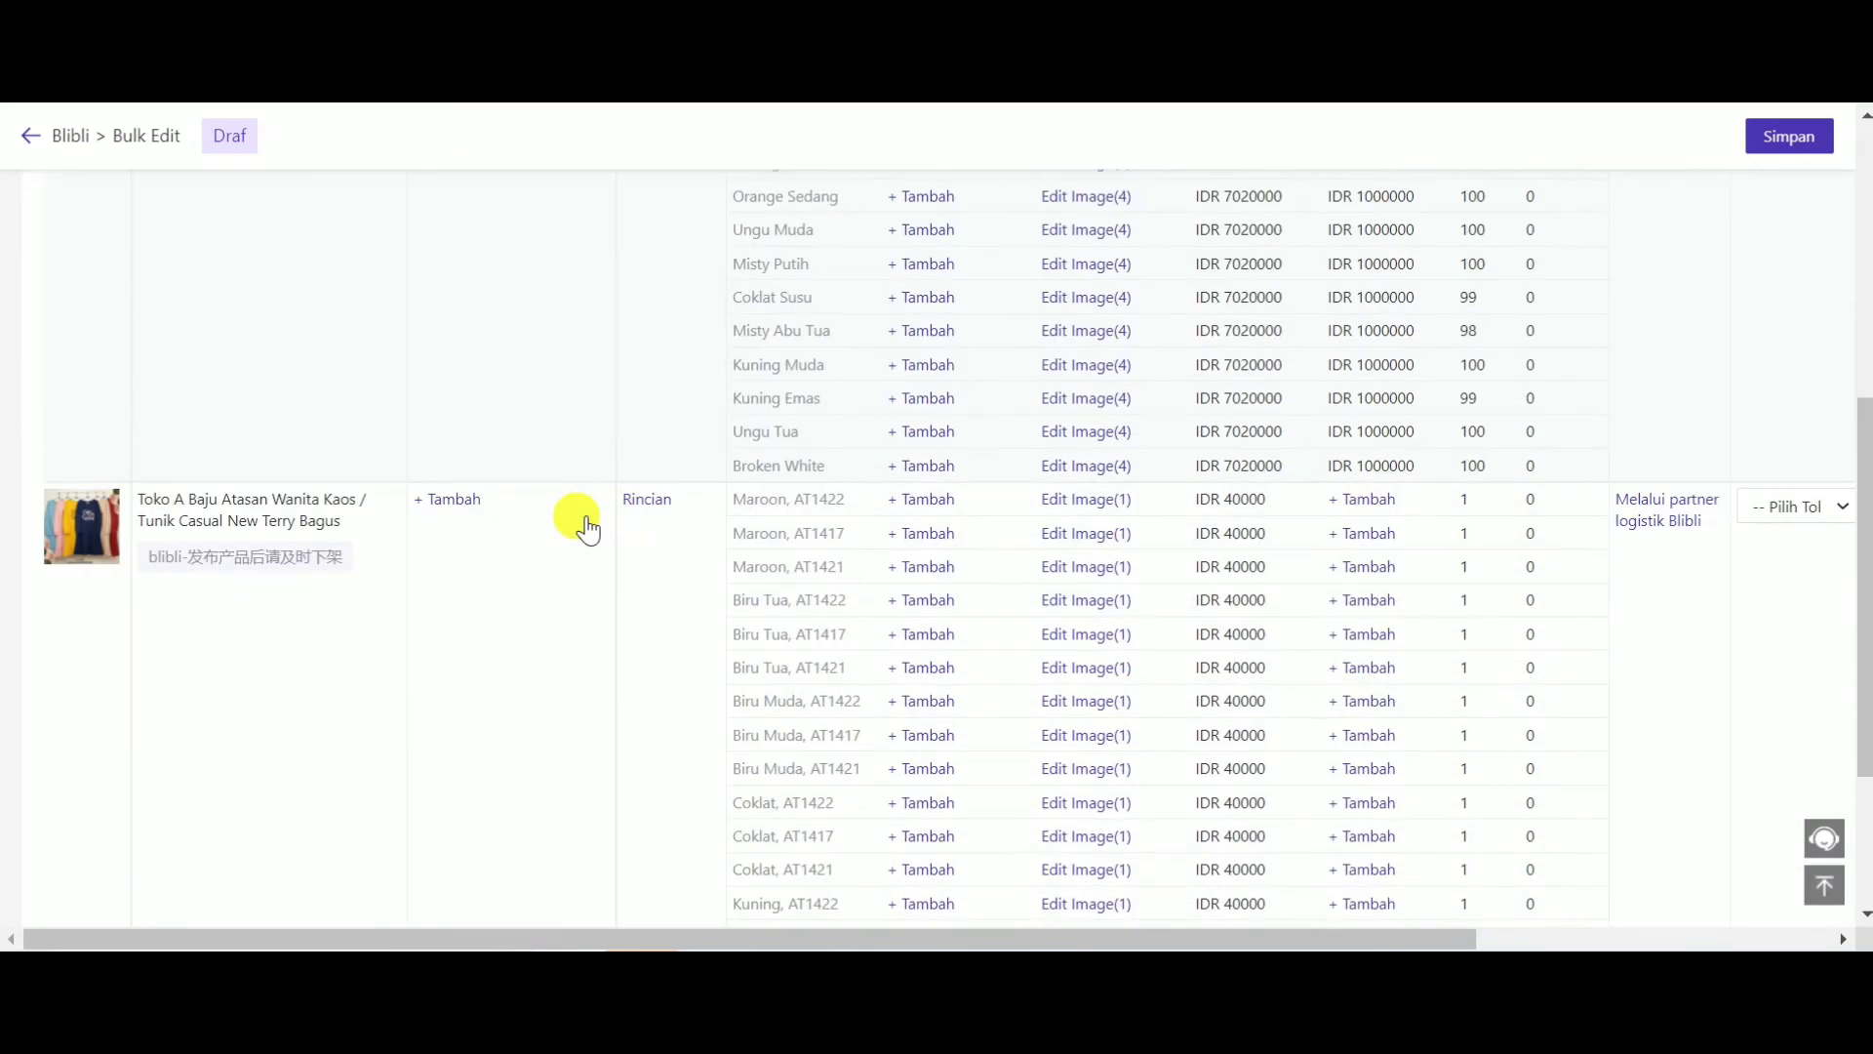
pyautogui.scroll(5, 576, 523)
pyautogui.scroll(-1, 573, 515)
pyautogui.scroll(-5, 460, 531)
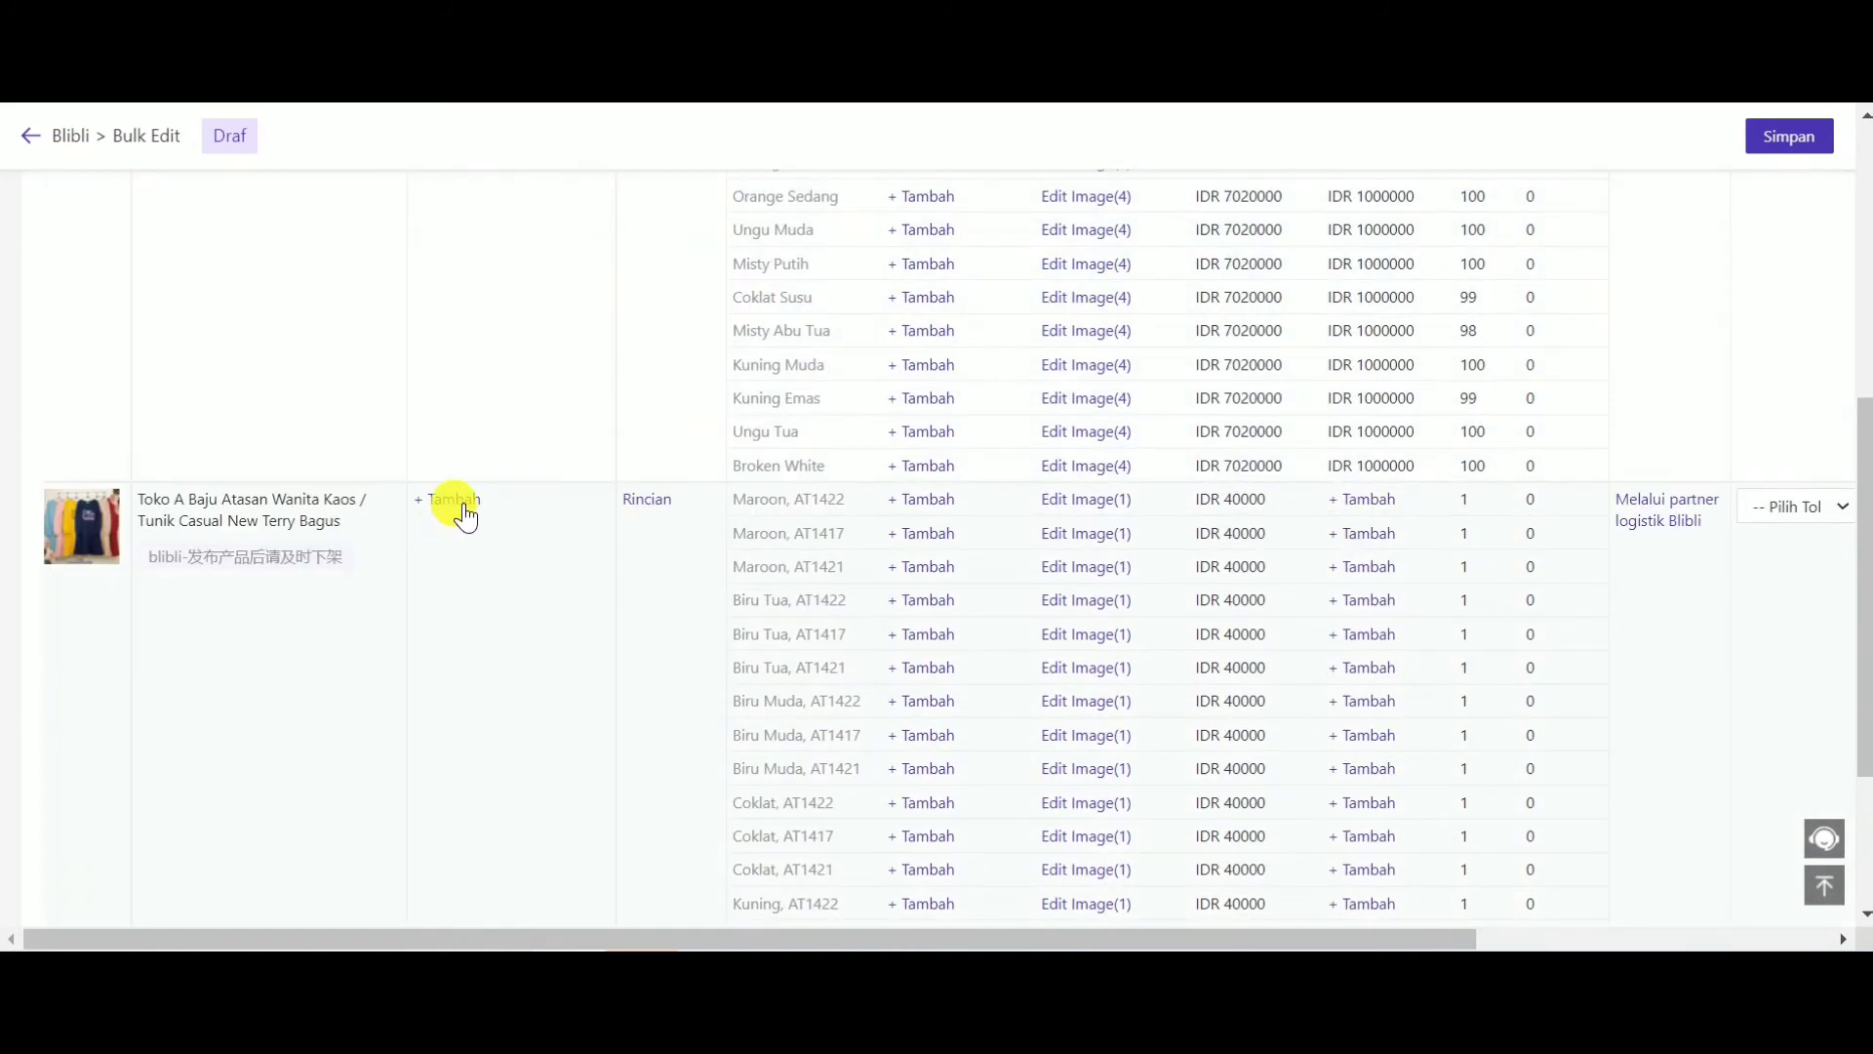
pyautogui.scroll(6, 463, 497)
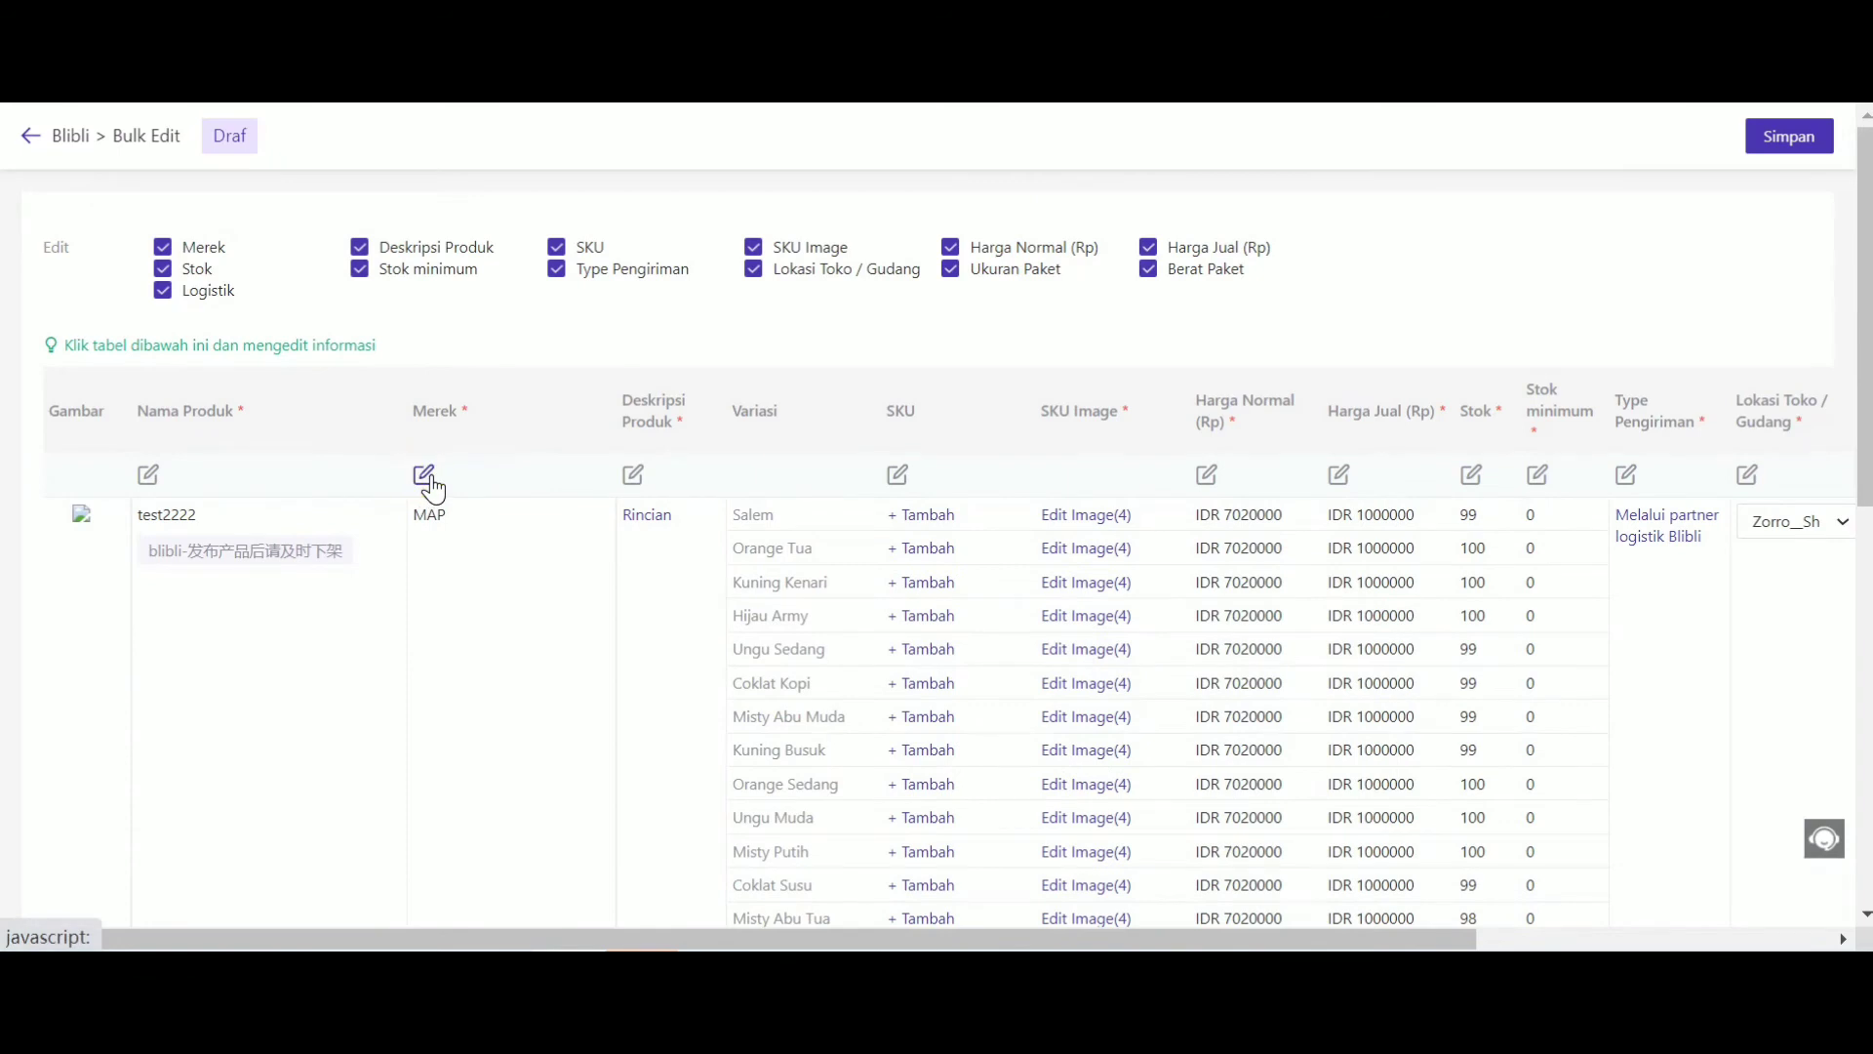
# Mass-edit the brand (Merek) of both products to no brand and check it in the table.
pyautogui.click(424, 476)
pyautogui.click(1083, 224)
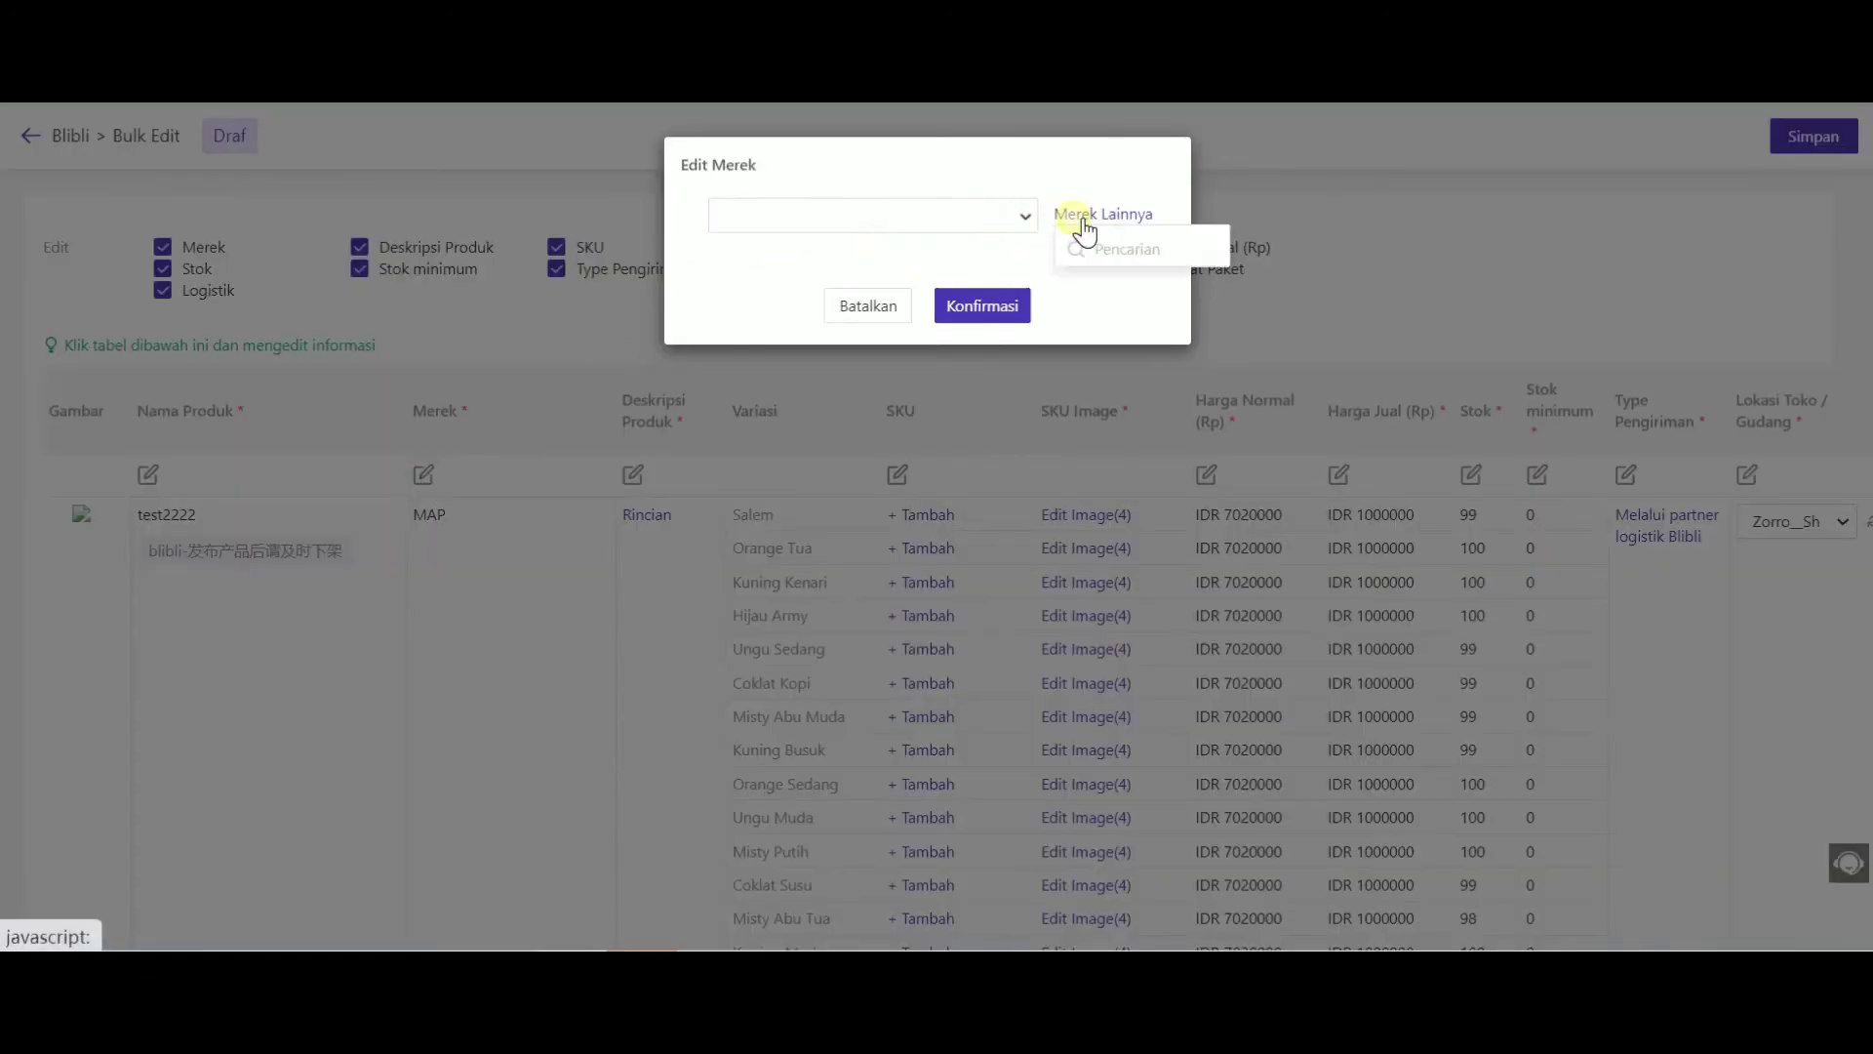
pyautogui.click(1097, 220)
pyautogui.click(1096, 220)
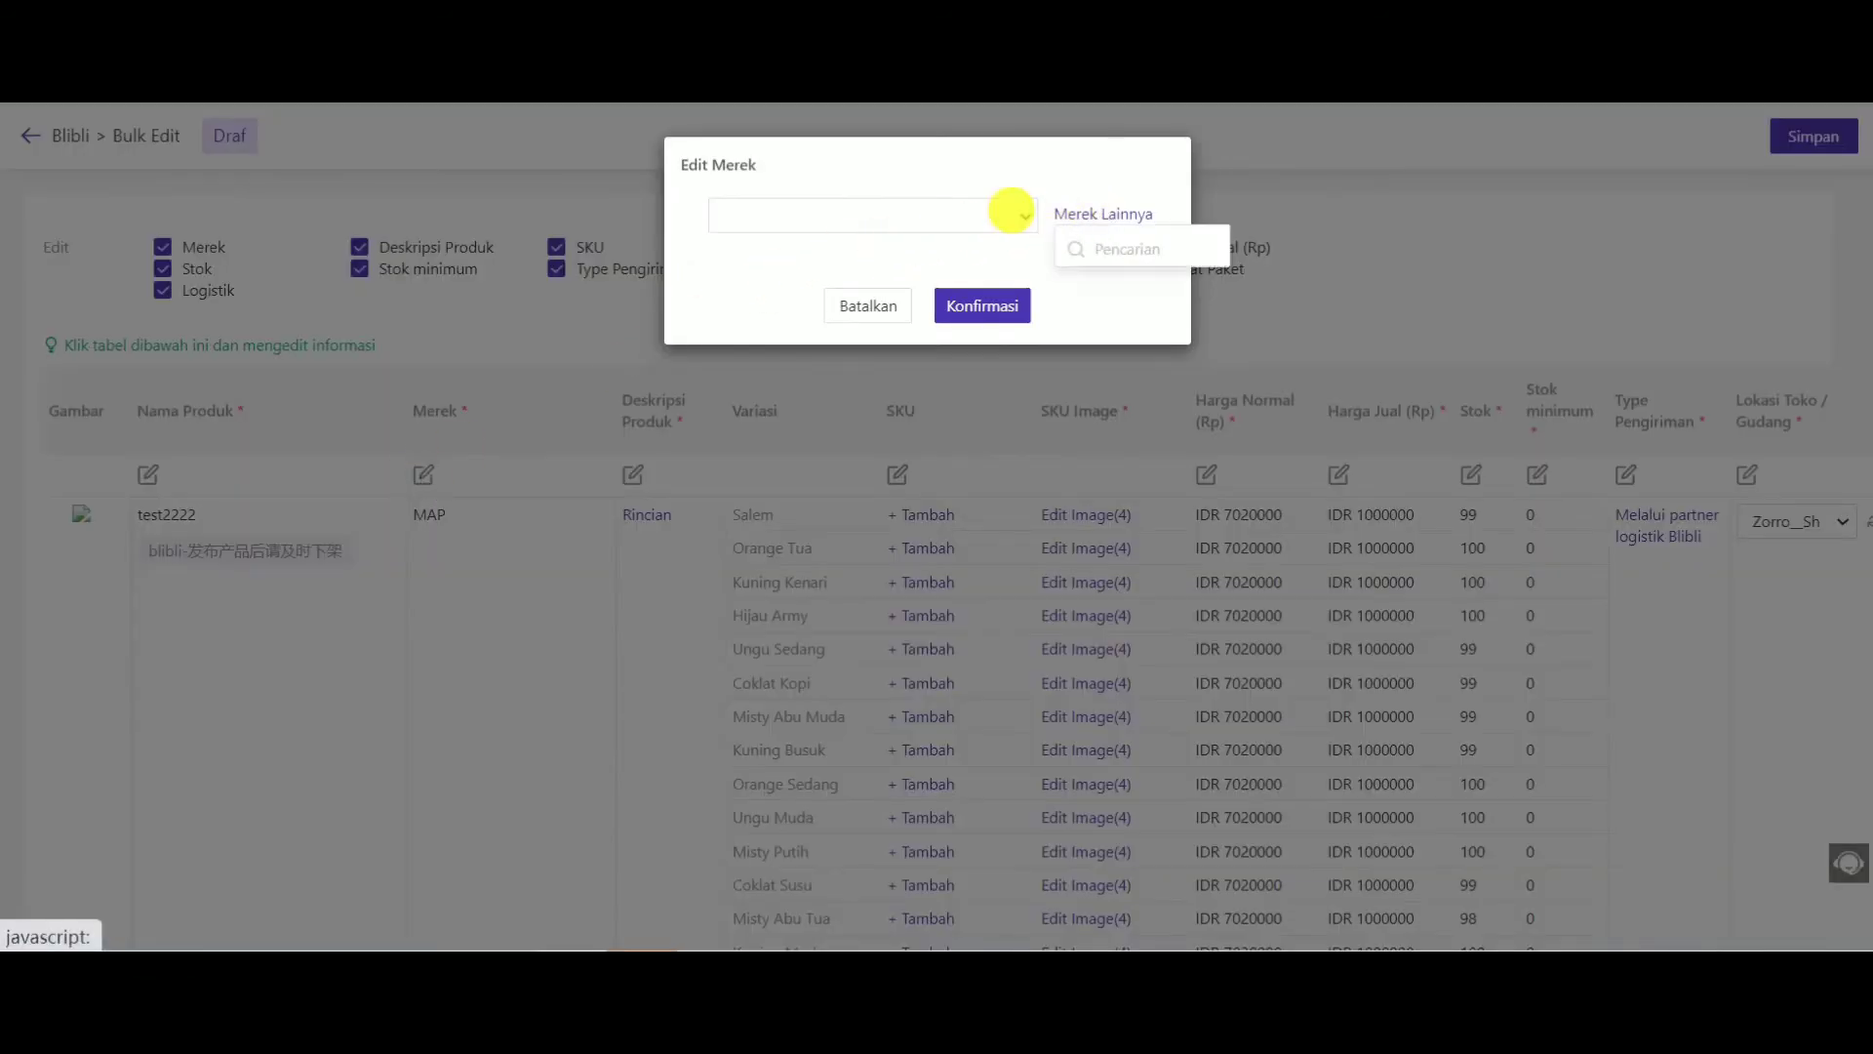
pyautogui.click(1019, 214)
pyautogui.click(852, 253)
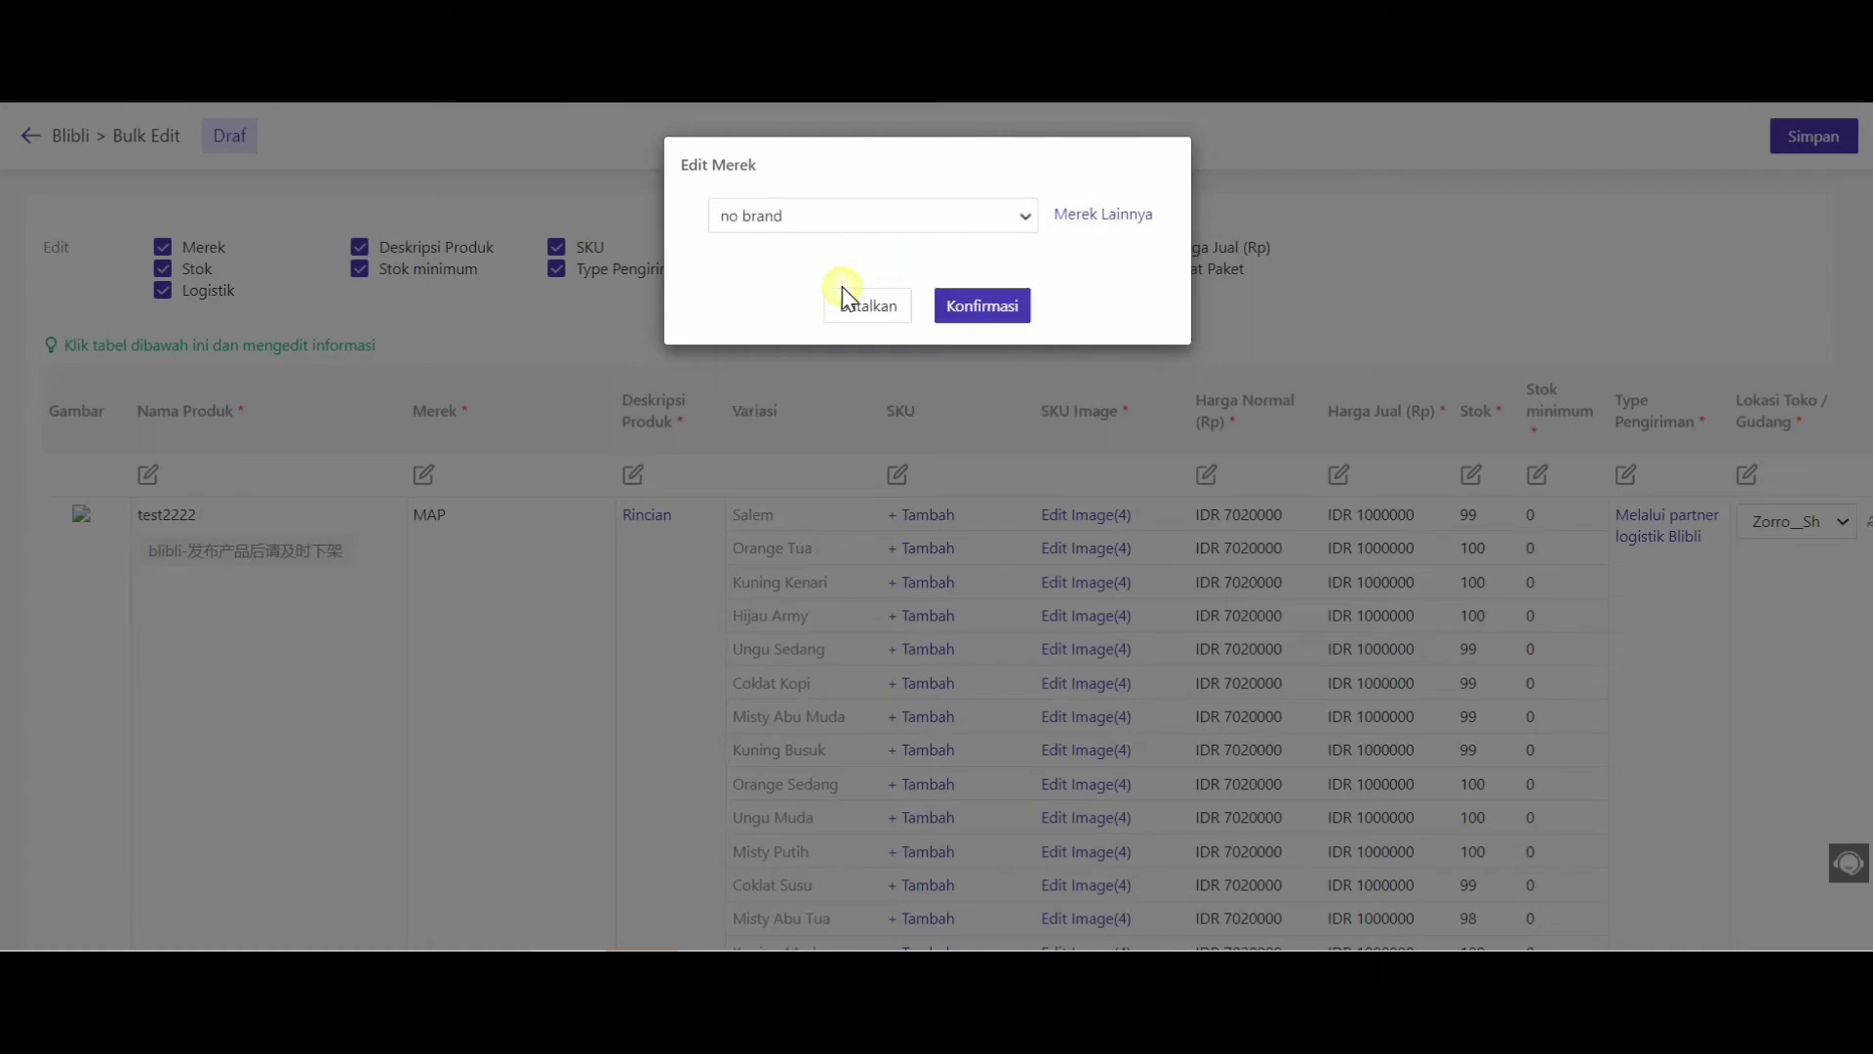
pyautogui.click(981, 307)
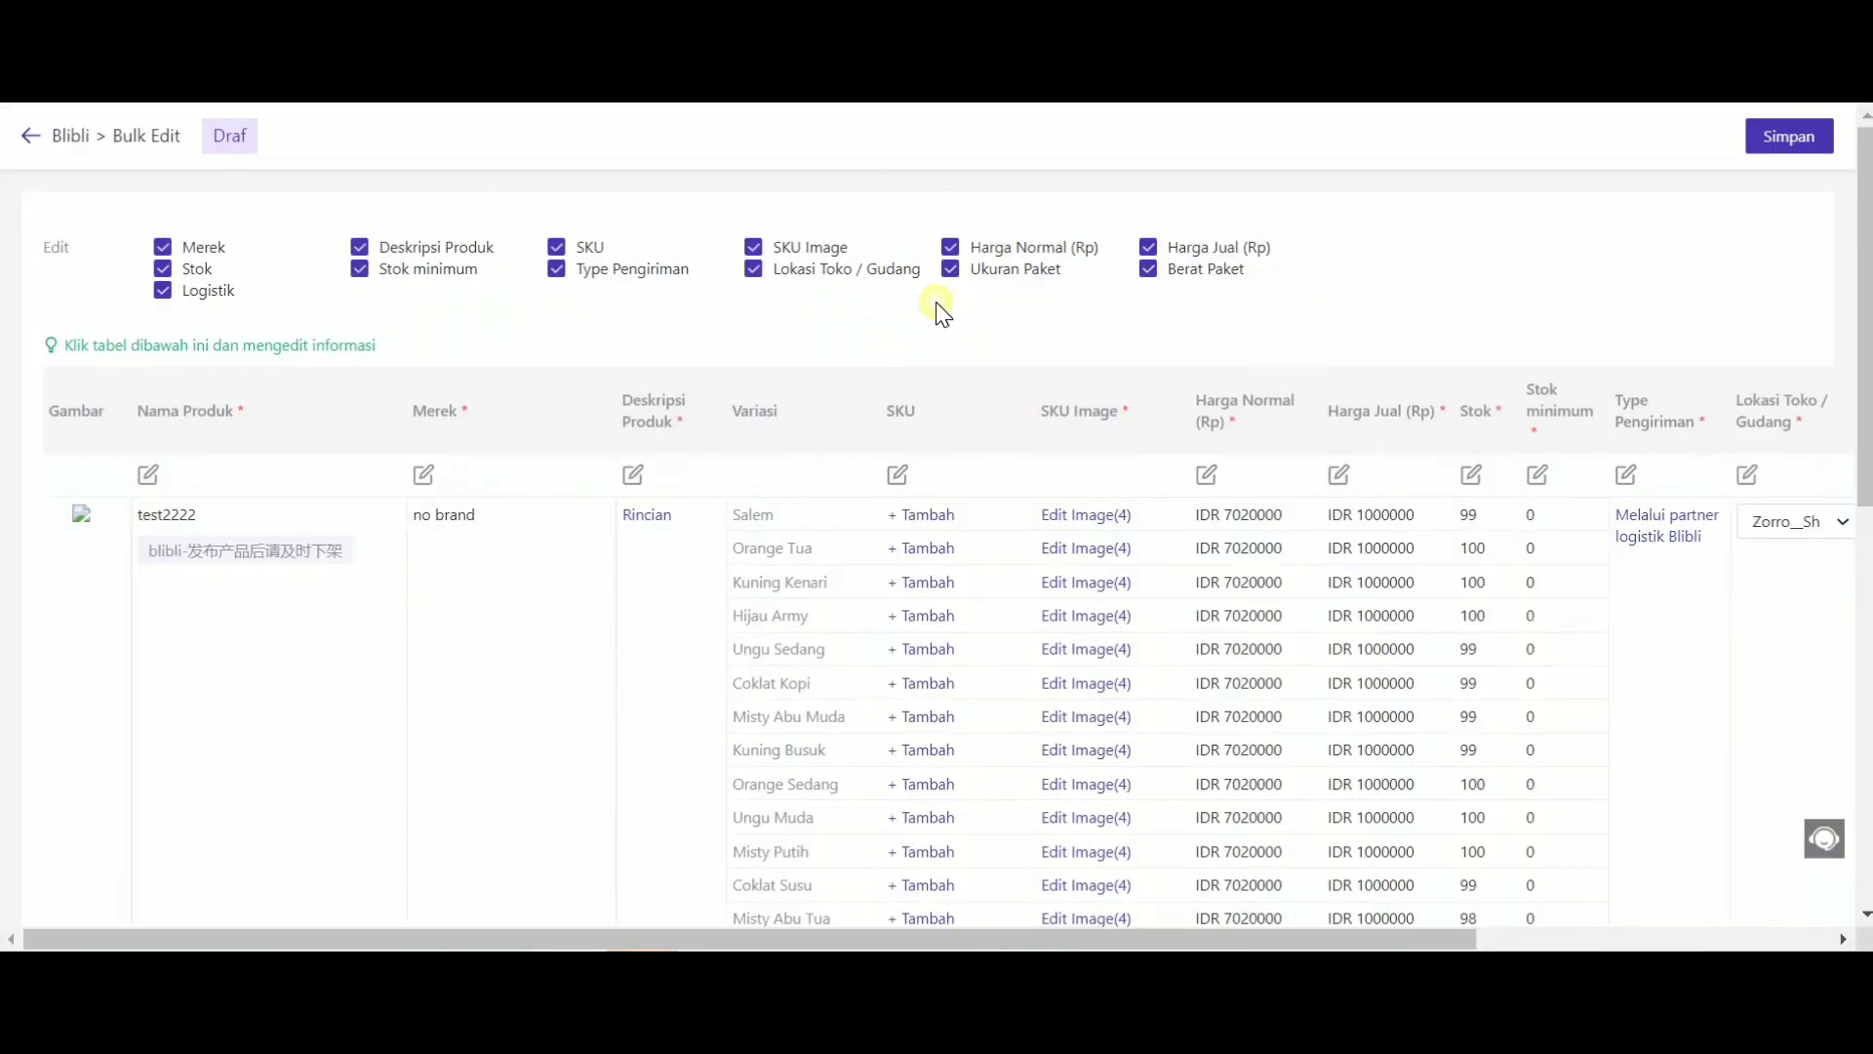
pyautogui.scroll(-5, 427, 531)
pyautogui.scroll(5, 458, 737)
# Open the mass edit for the product description and examine its replace, delete and add text methods.
pyautogui.click(652, 474)
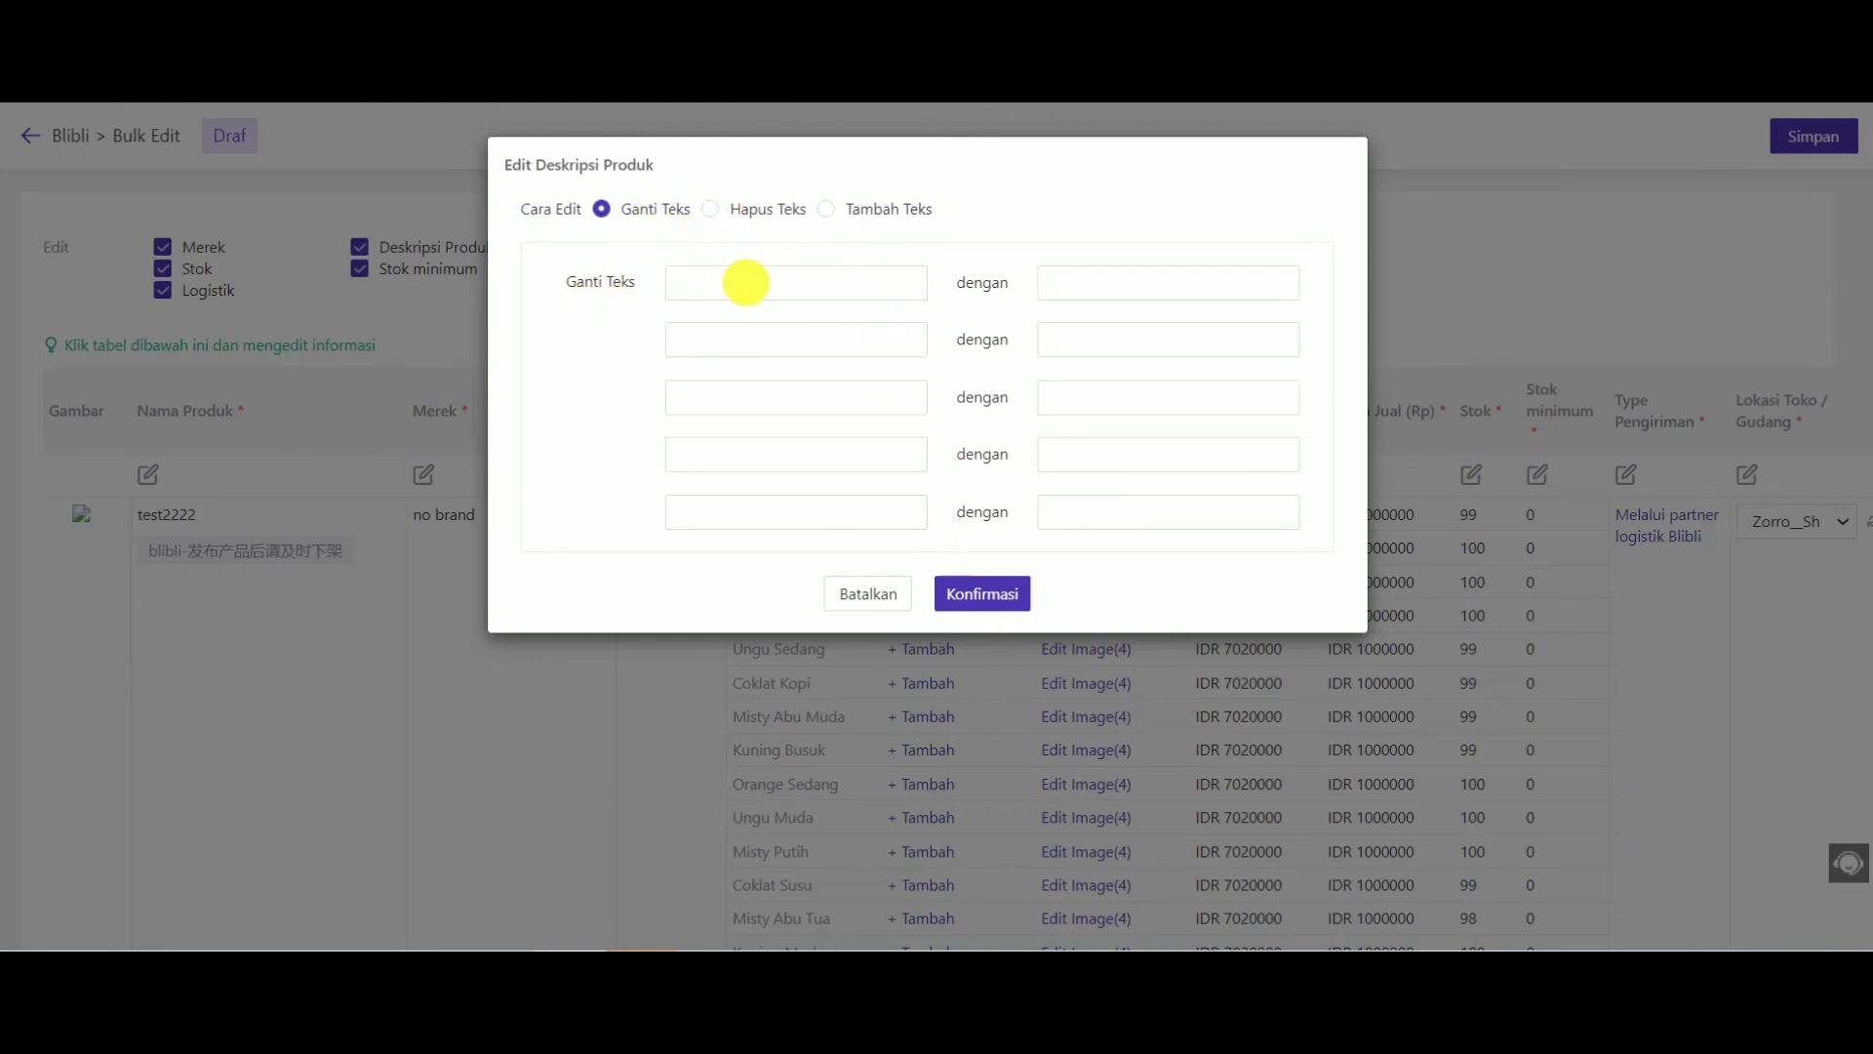
pyautogui.click(722, 208)
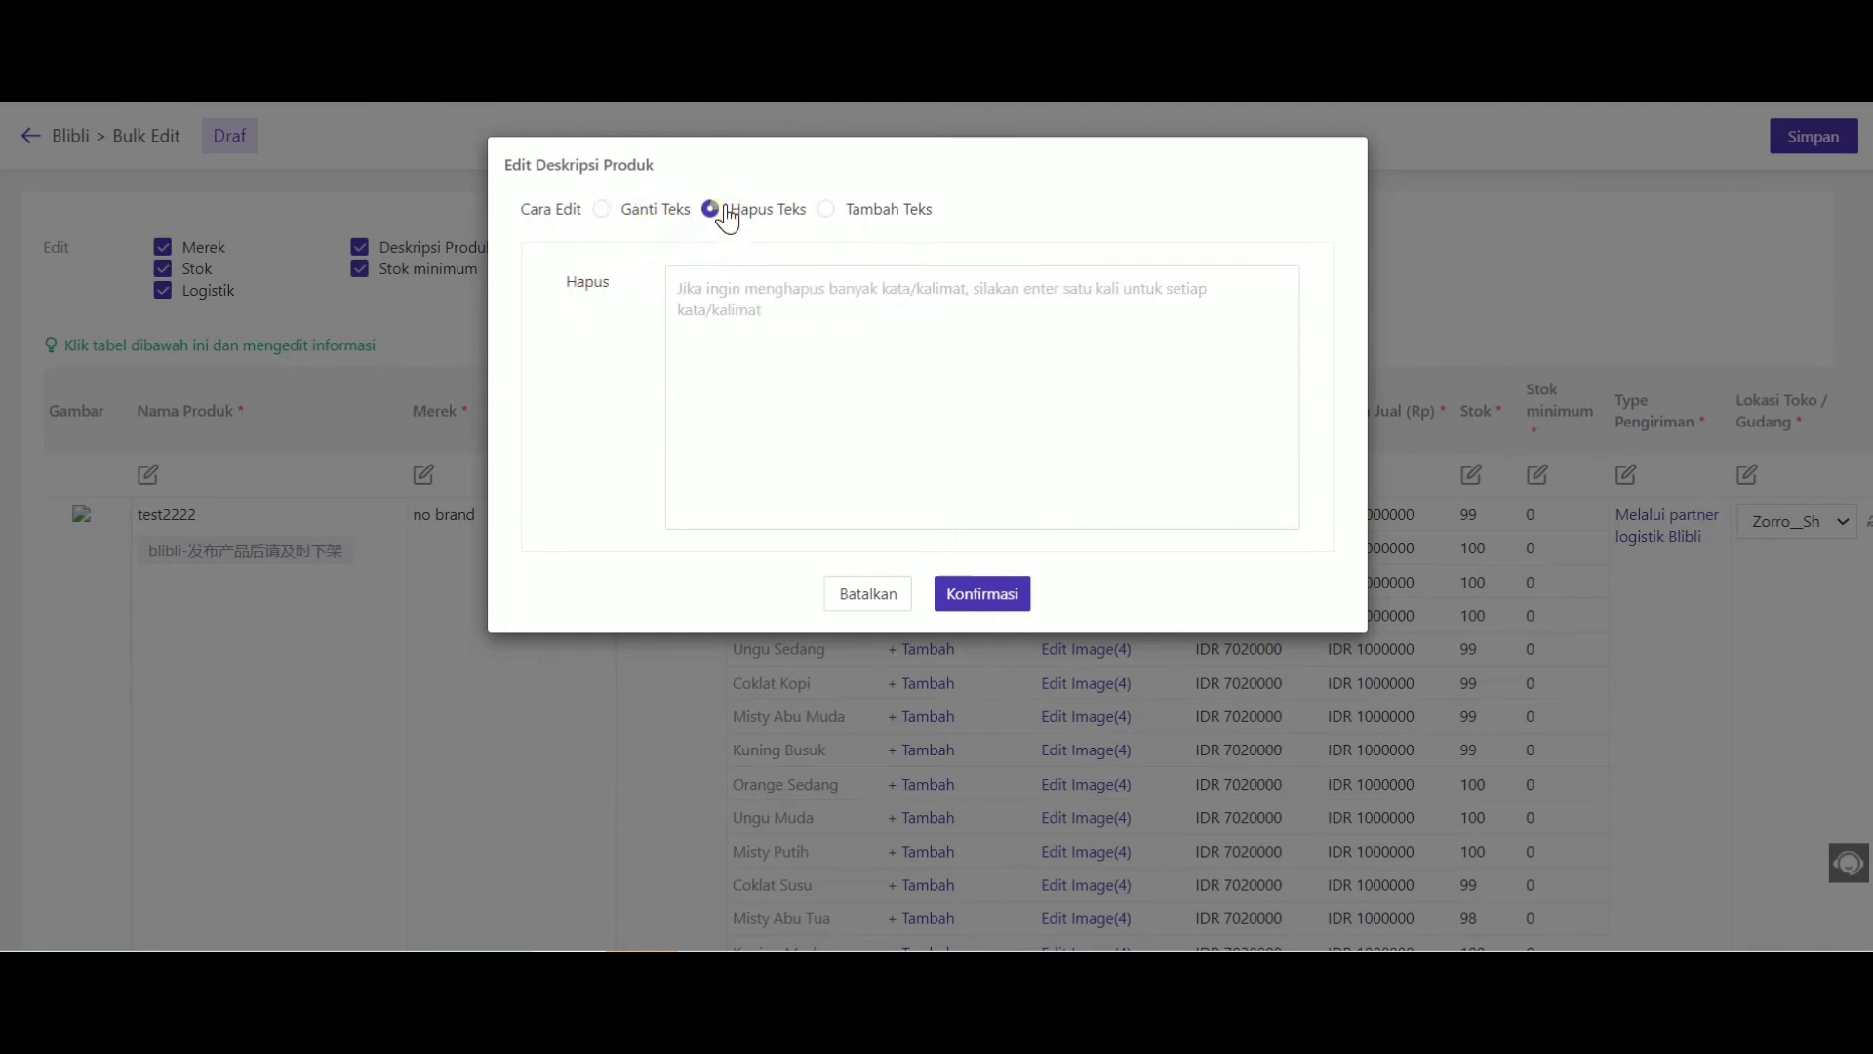
pyautogui.click(827, 209)
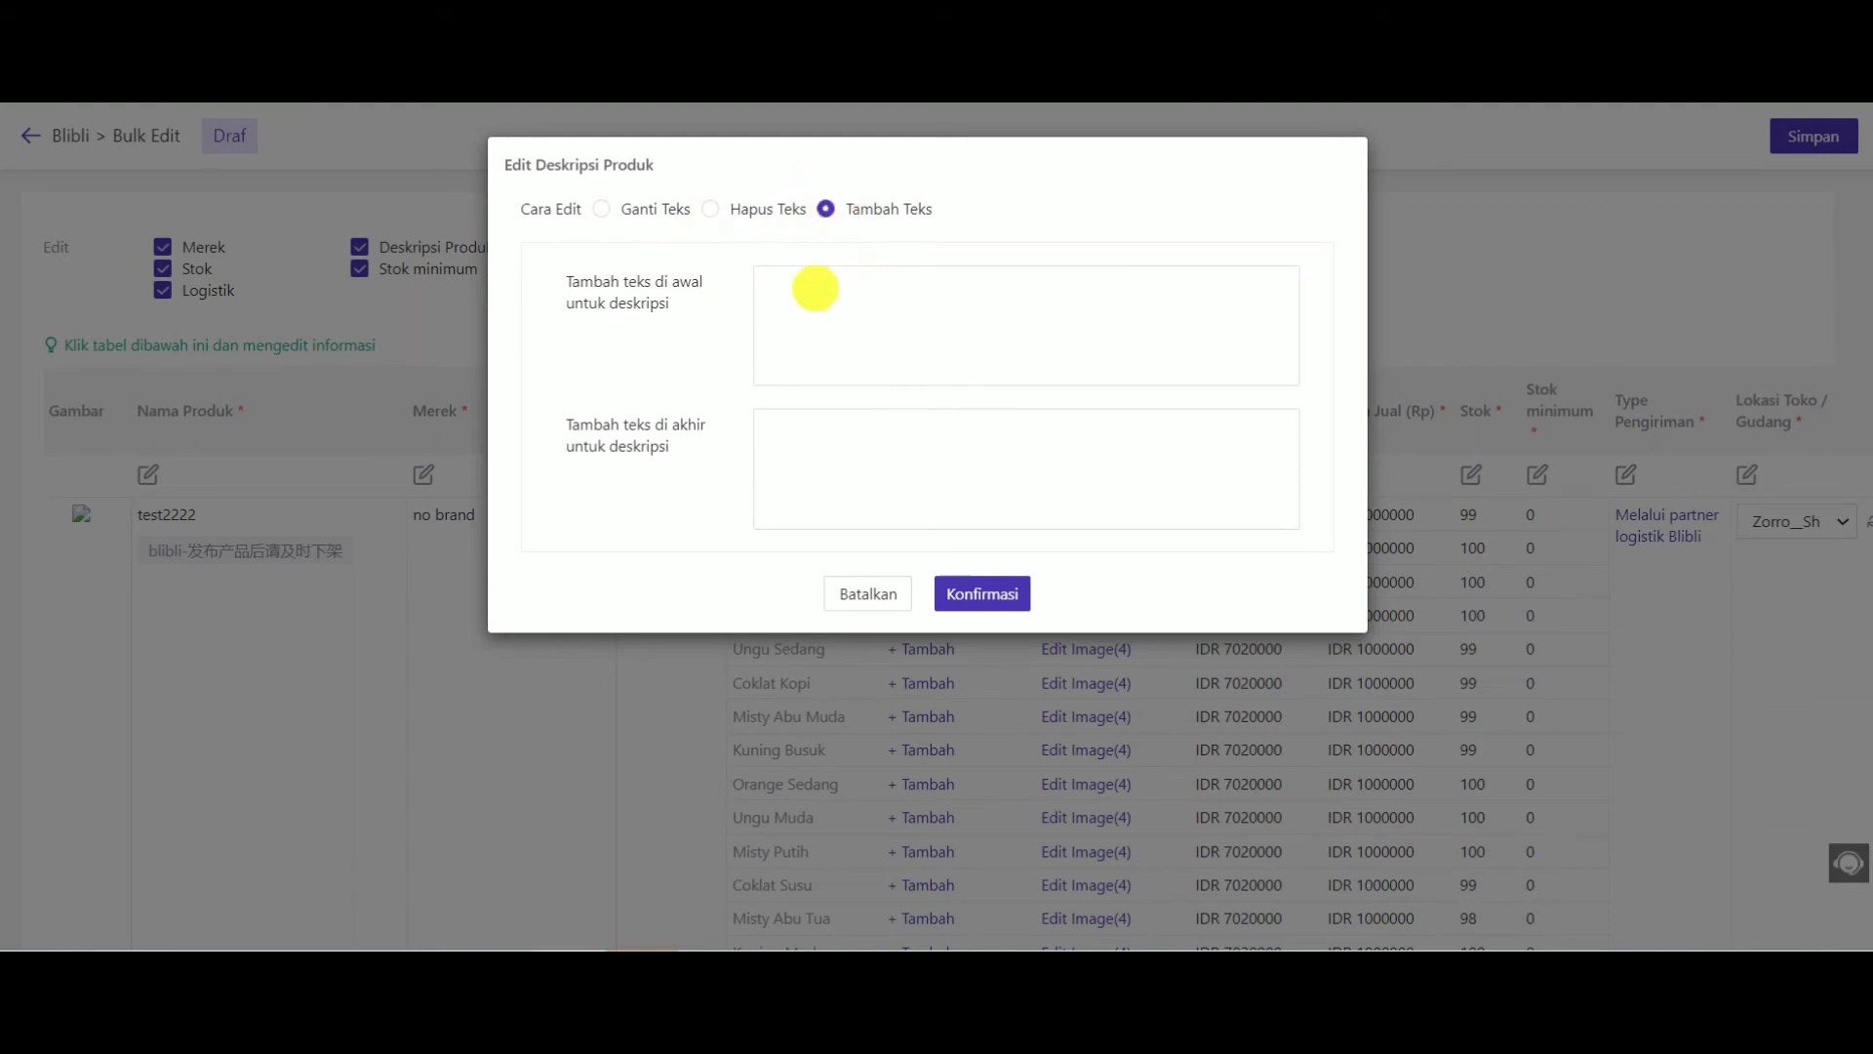
pyautogui.click(615, 211)
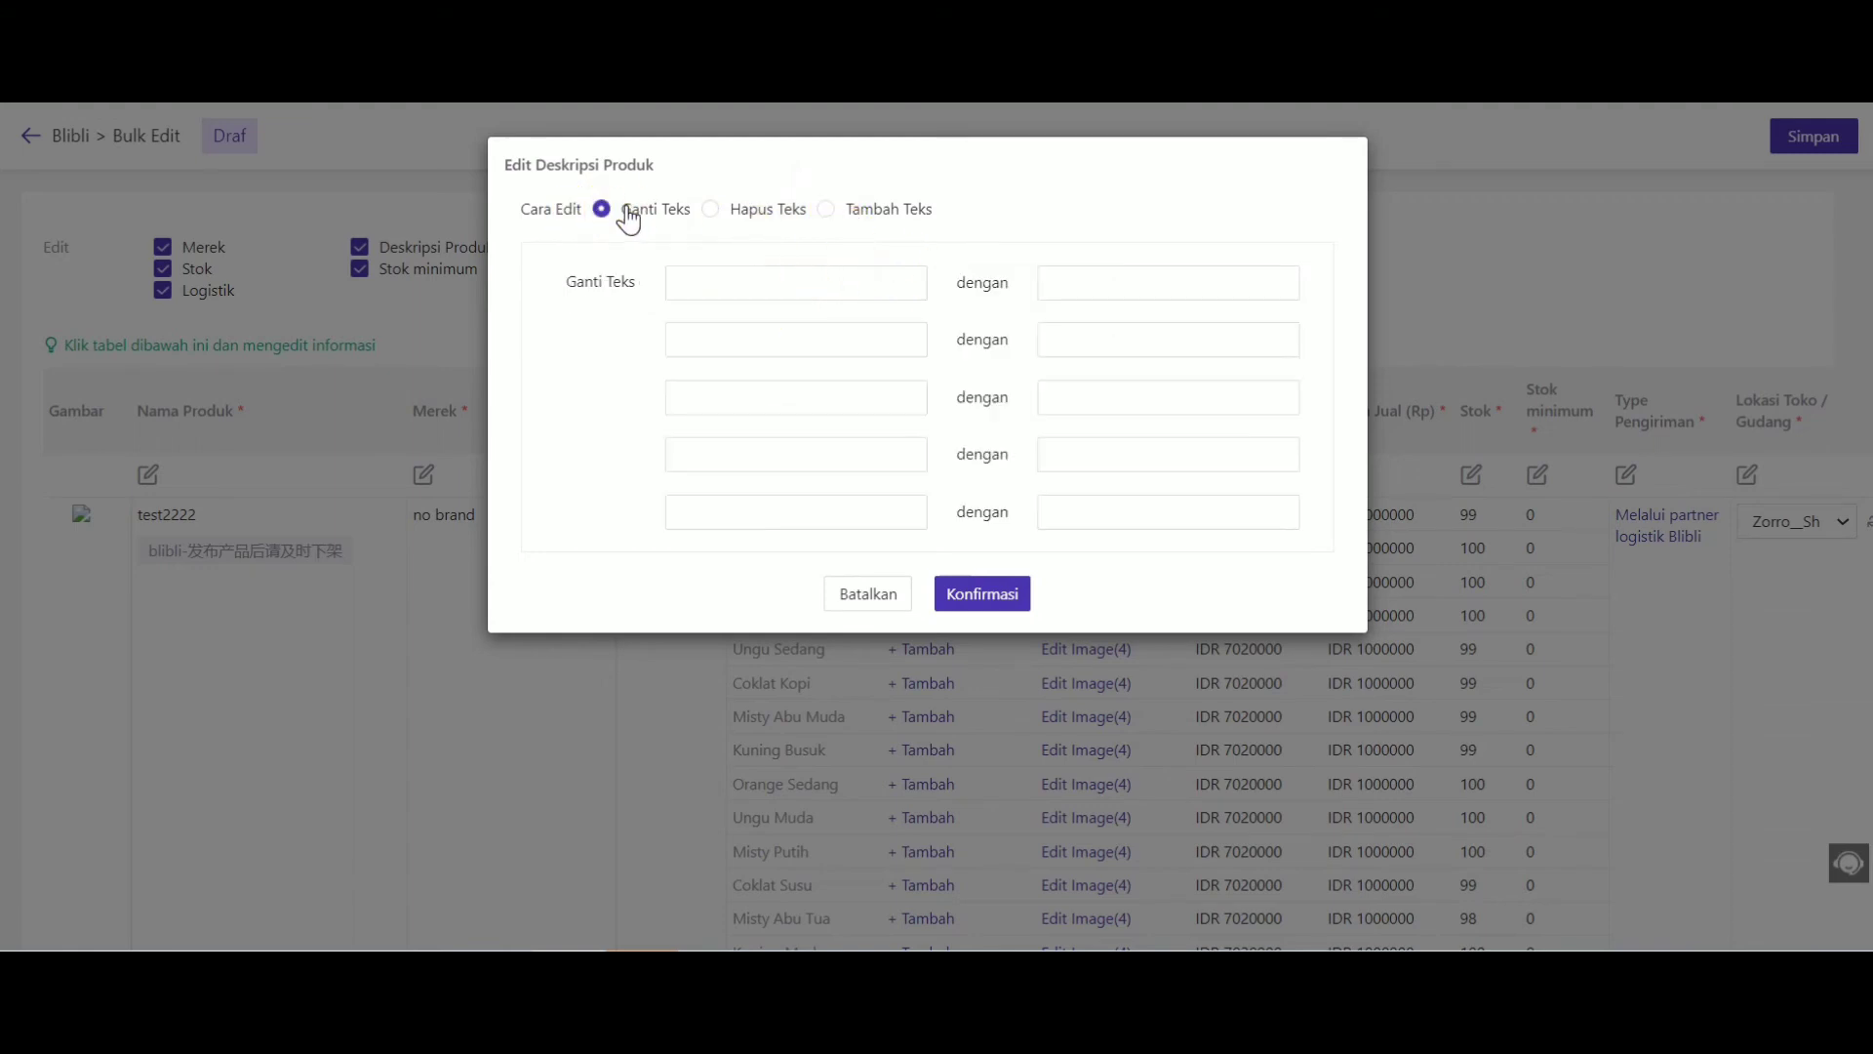
pyautogui.click(719, 211)
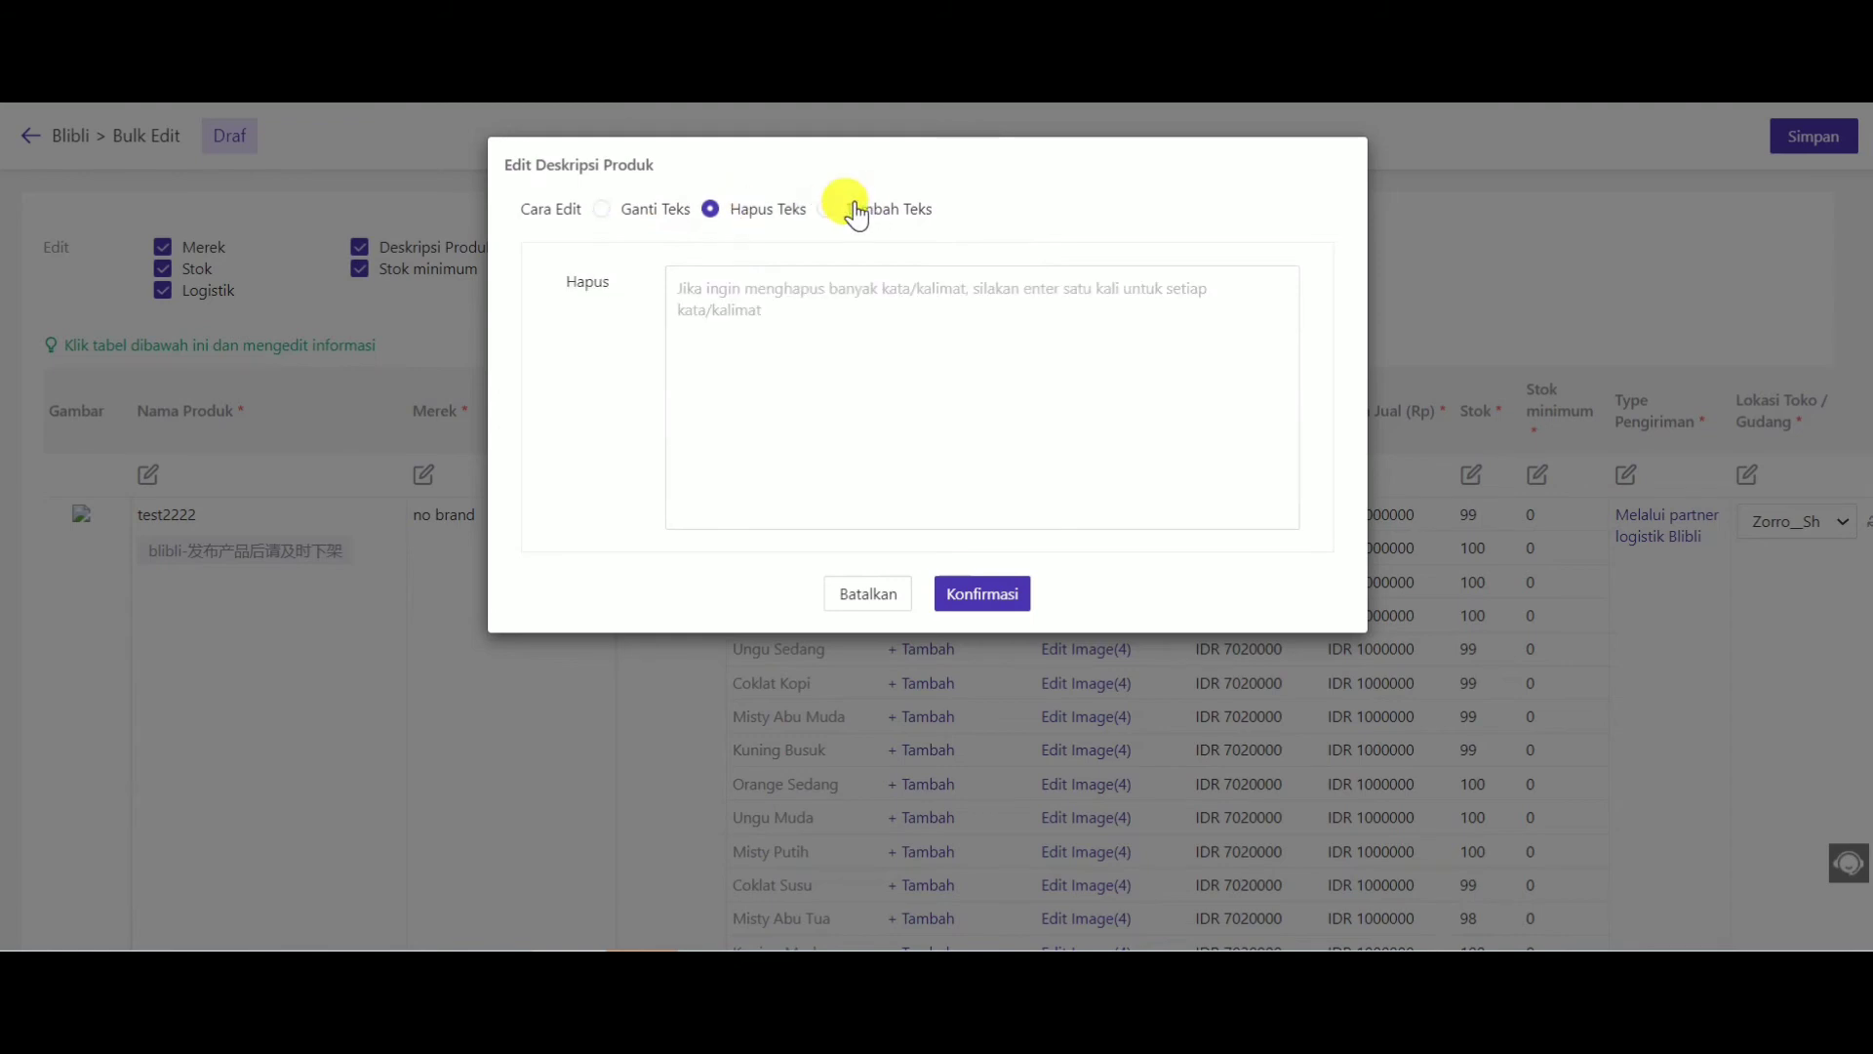
# Add the text qqqqqq at the beginning and qqqqq at the end of all product descriptions.
pyautogui.click(835, 211)
pyautogui.click(798, 286)
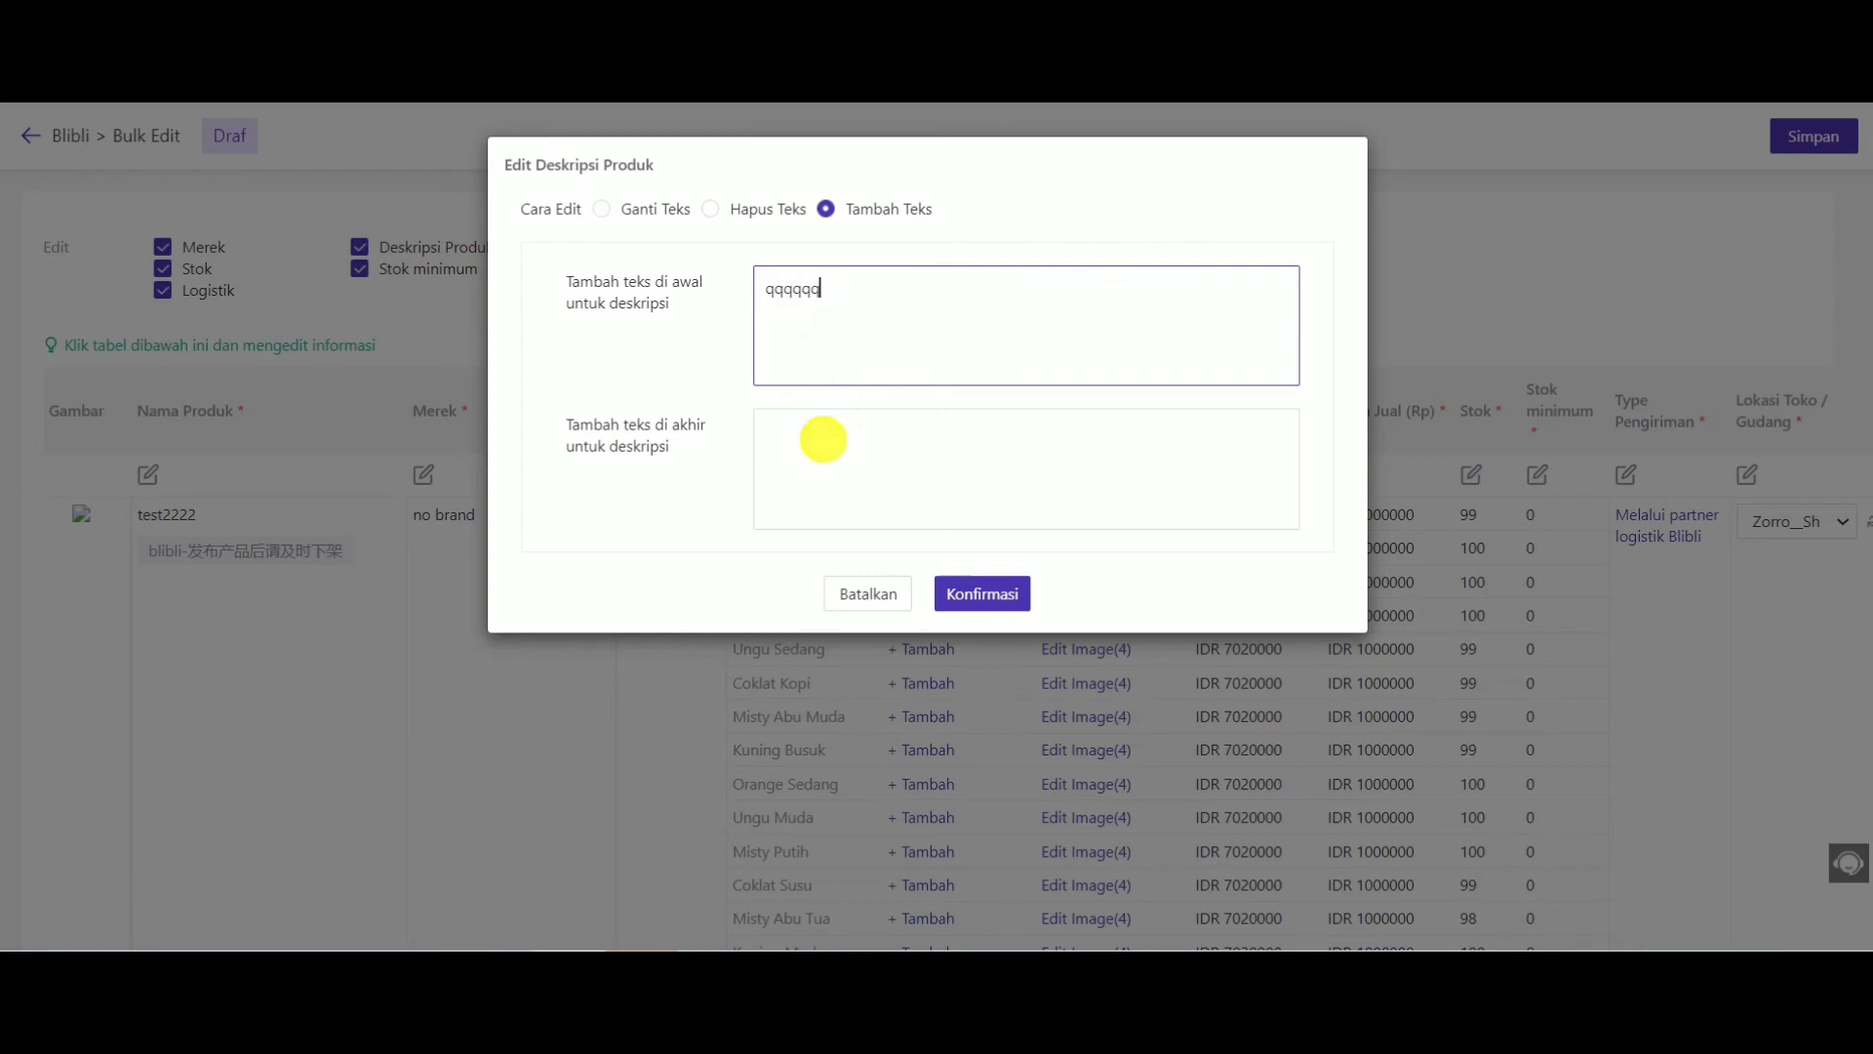
pyautogui.click(825, 440)
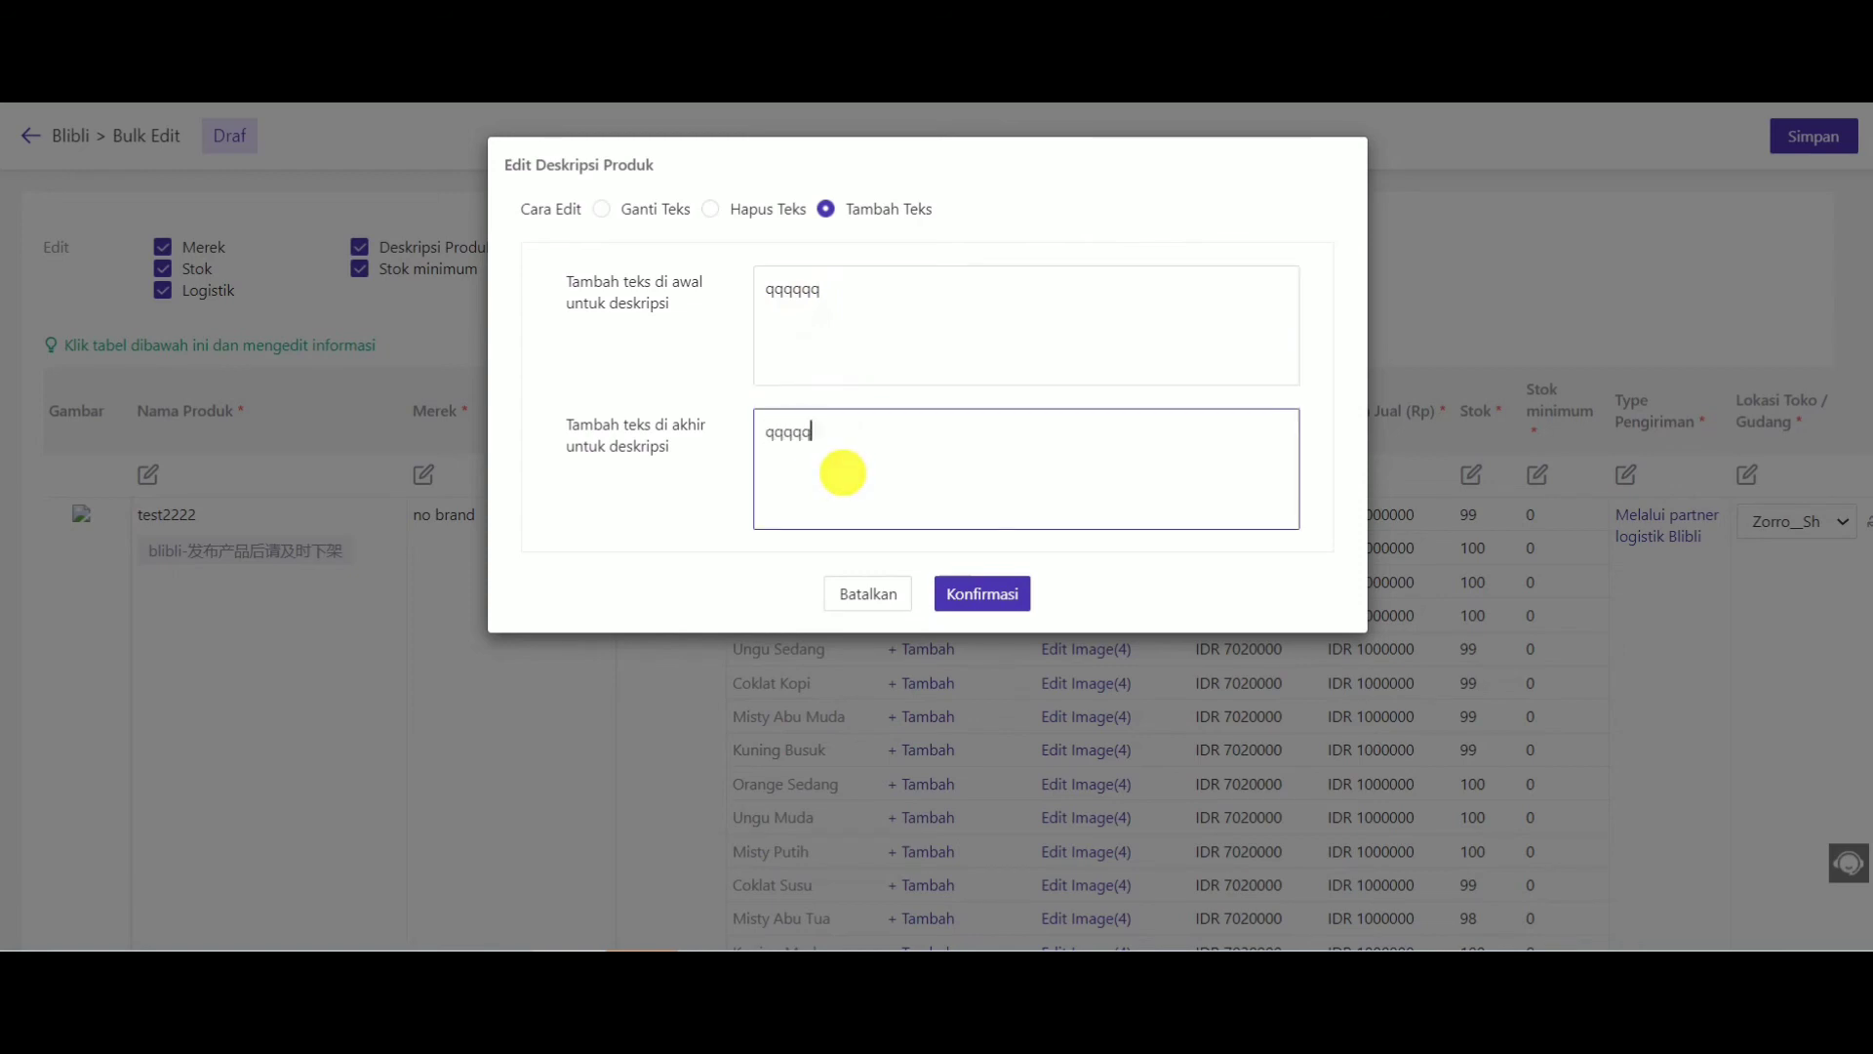
pyautogui.click(982, 595)
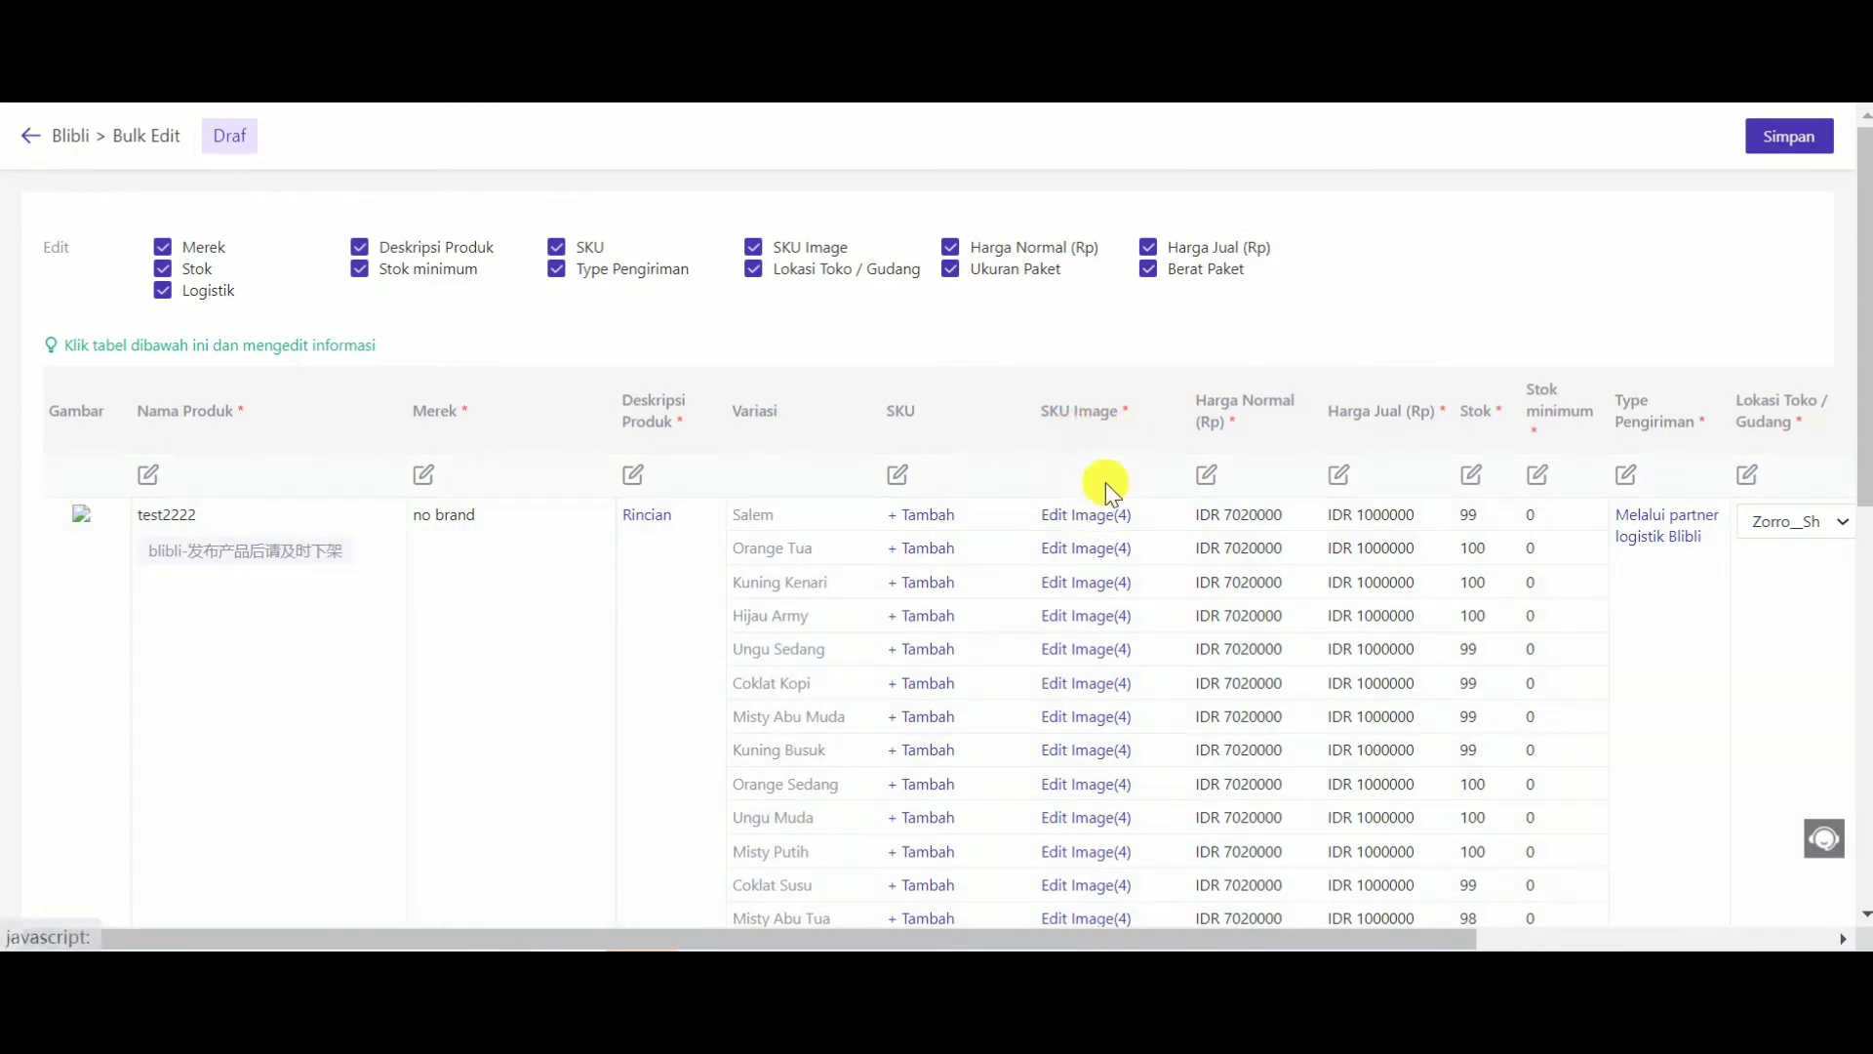
# Look over the image, price and stock columns, and mass-edit the minimum stock (Stok minimum) of all variations to 1.
pyautogui.scroll(-3, 1107, 457)
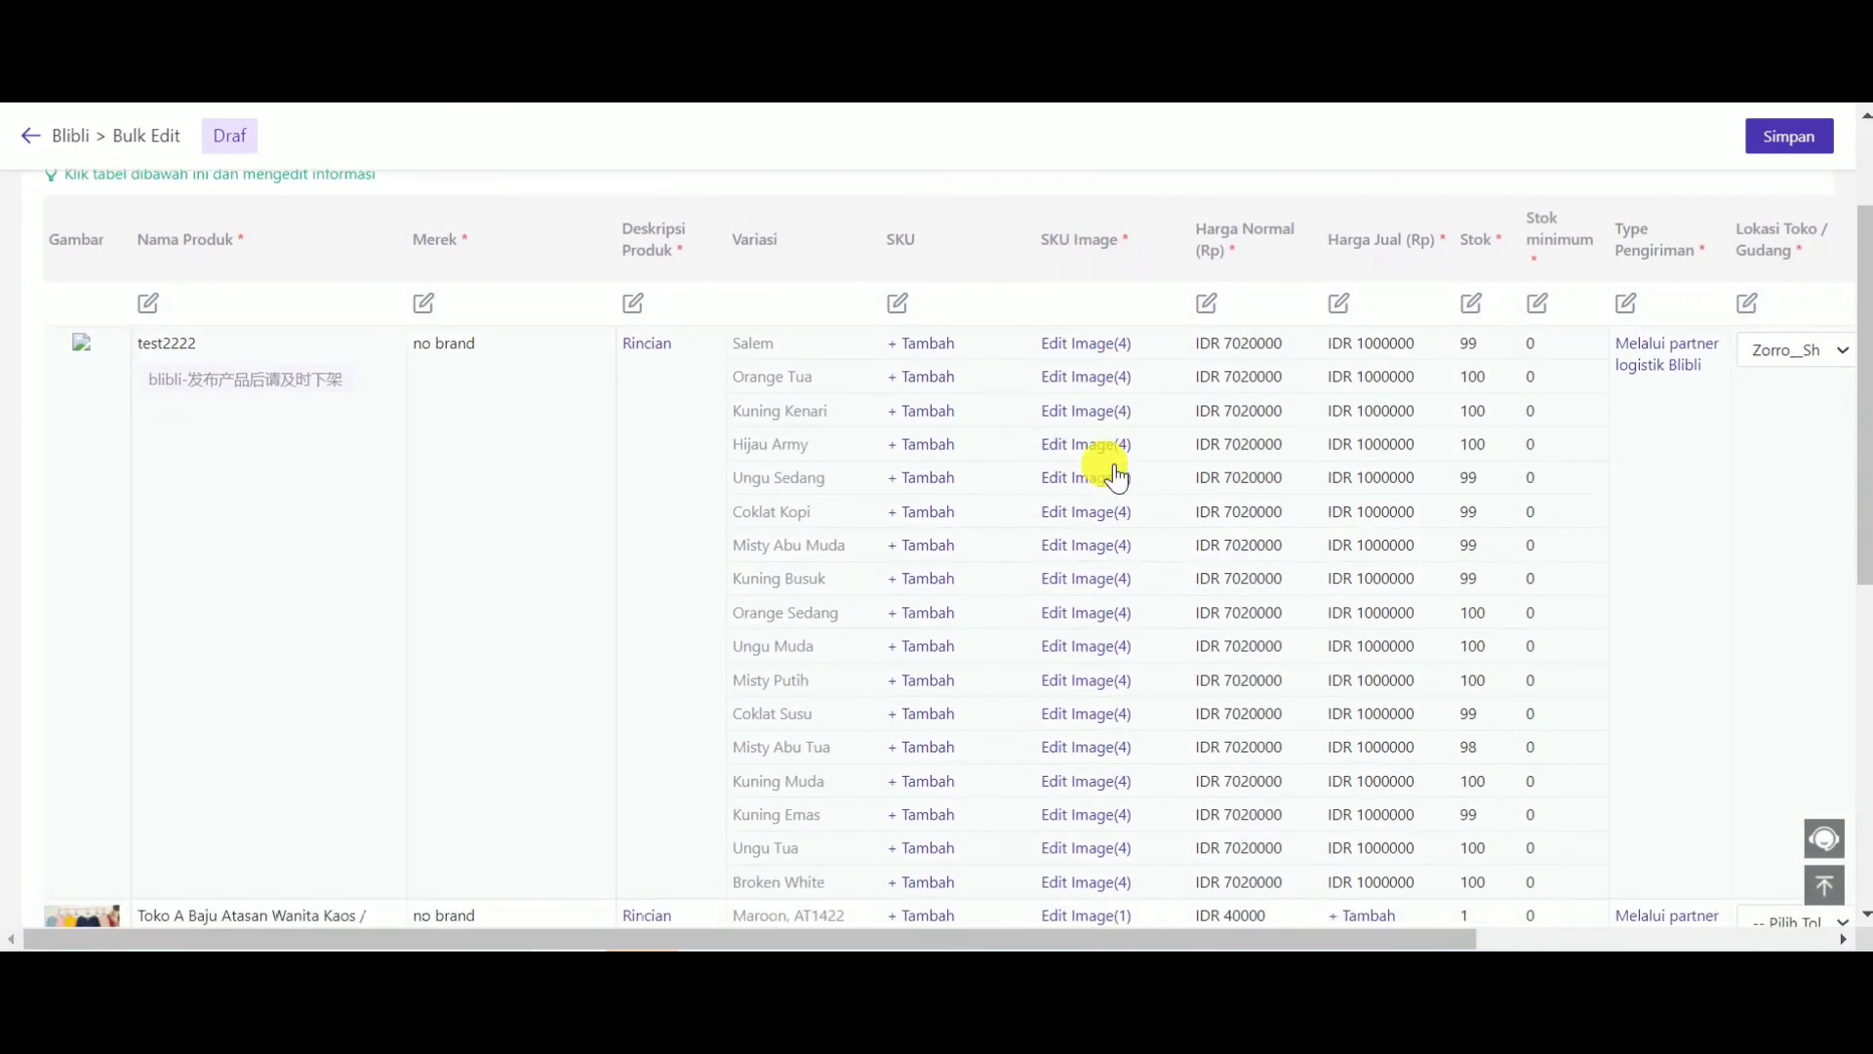
pyautogui.scroll(3, 1112, 444)
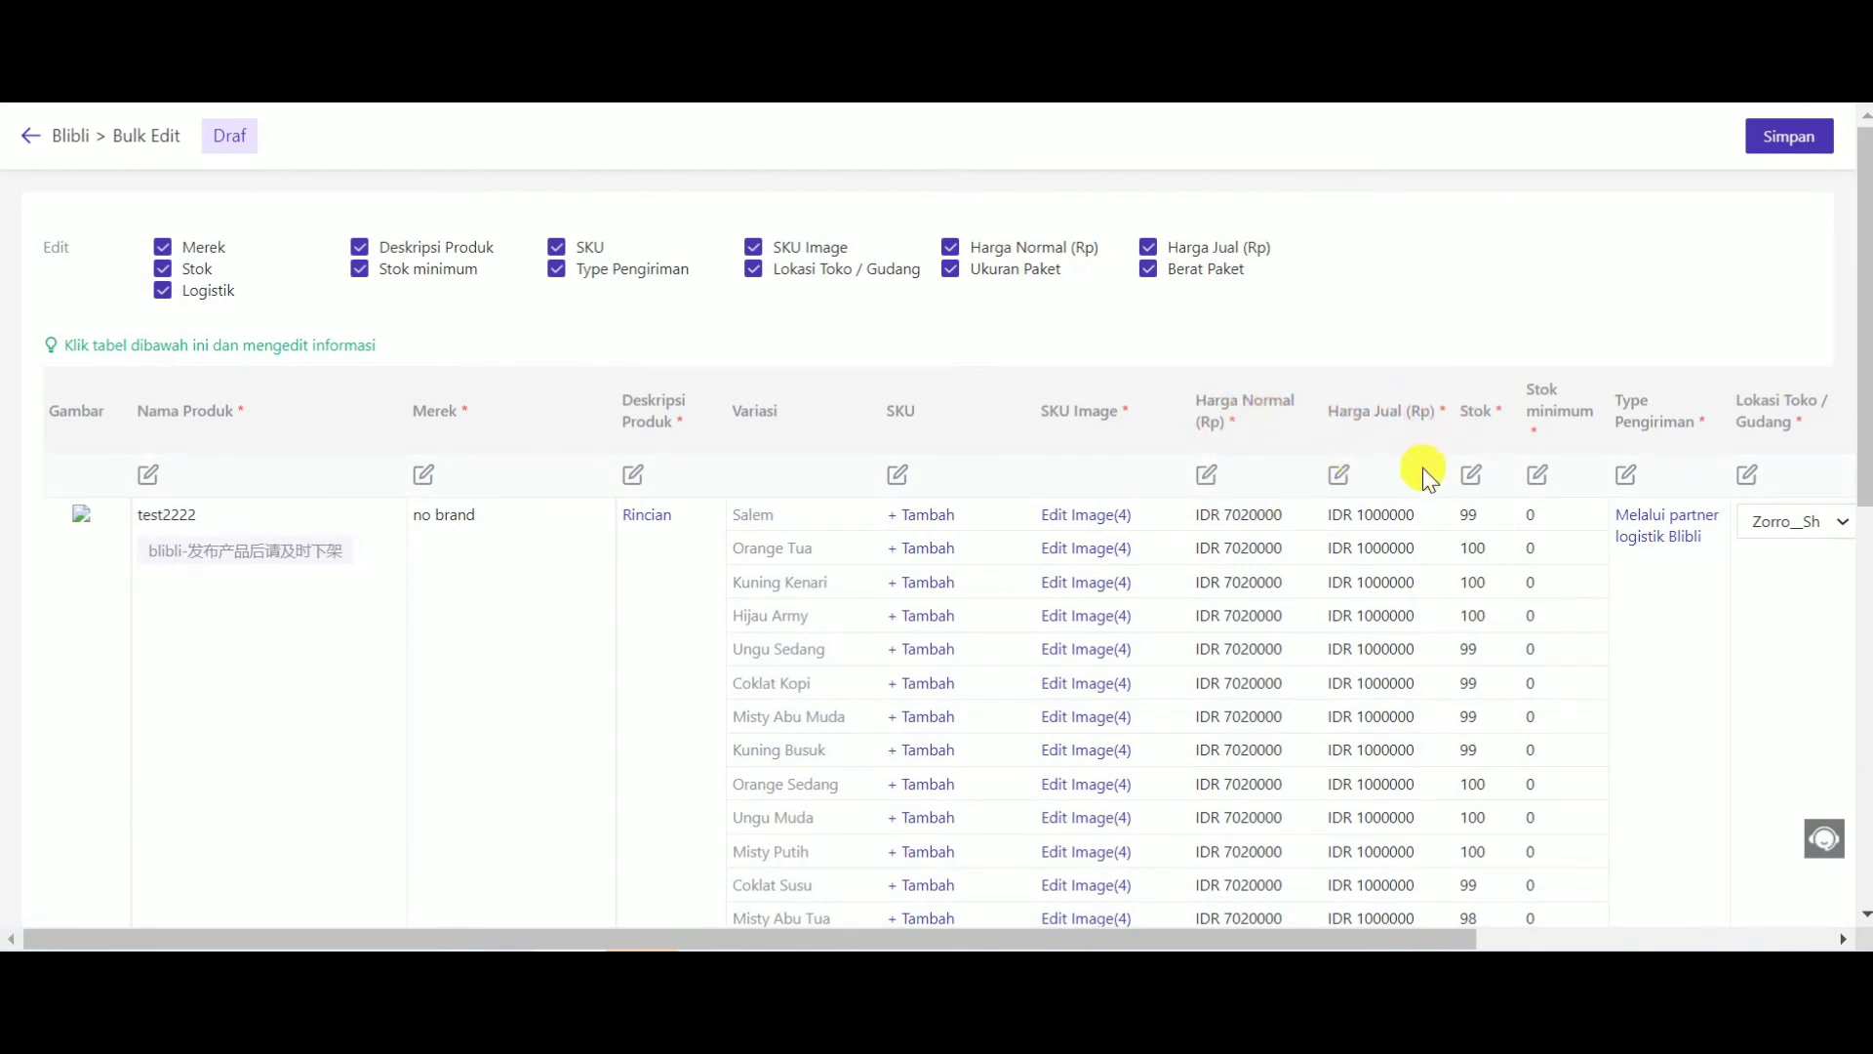
pyautogui.scroll(-5, 1481, 487)
pyautogui.scroll(-3, 1485, 530)
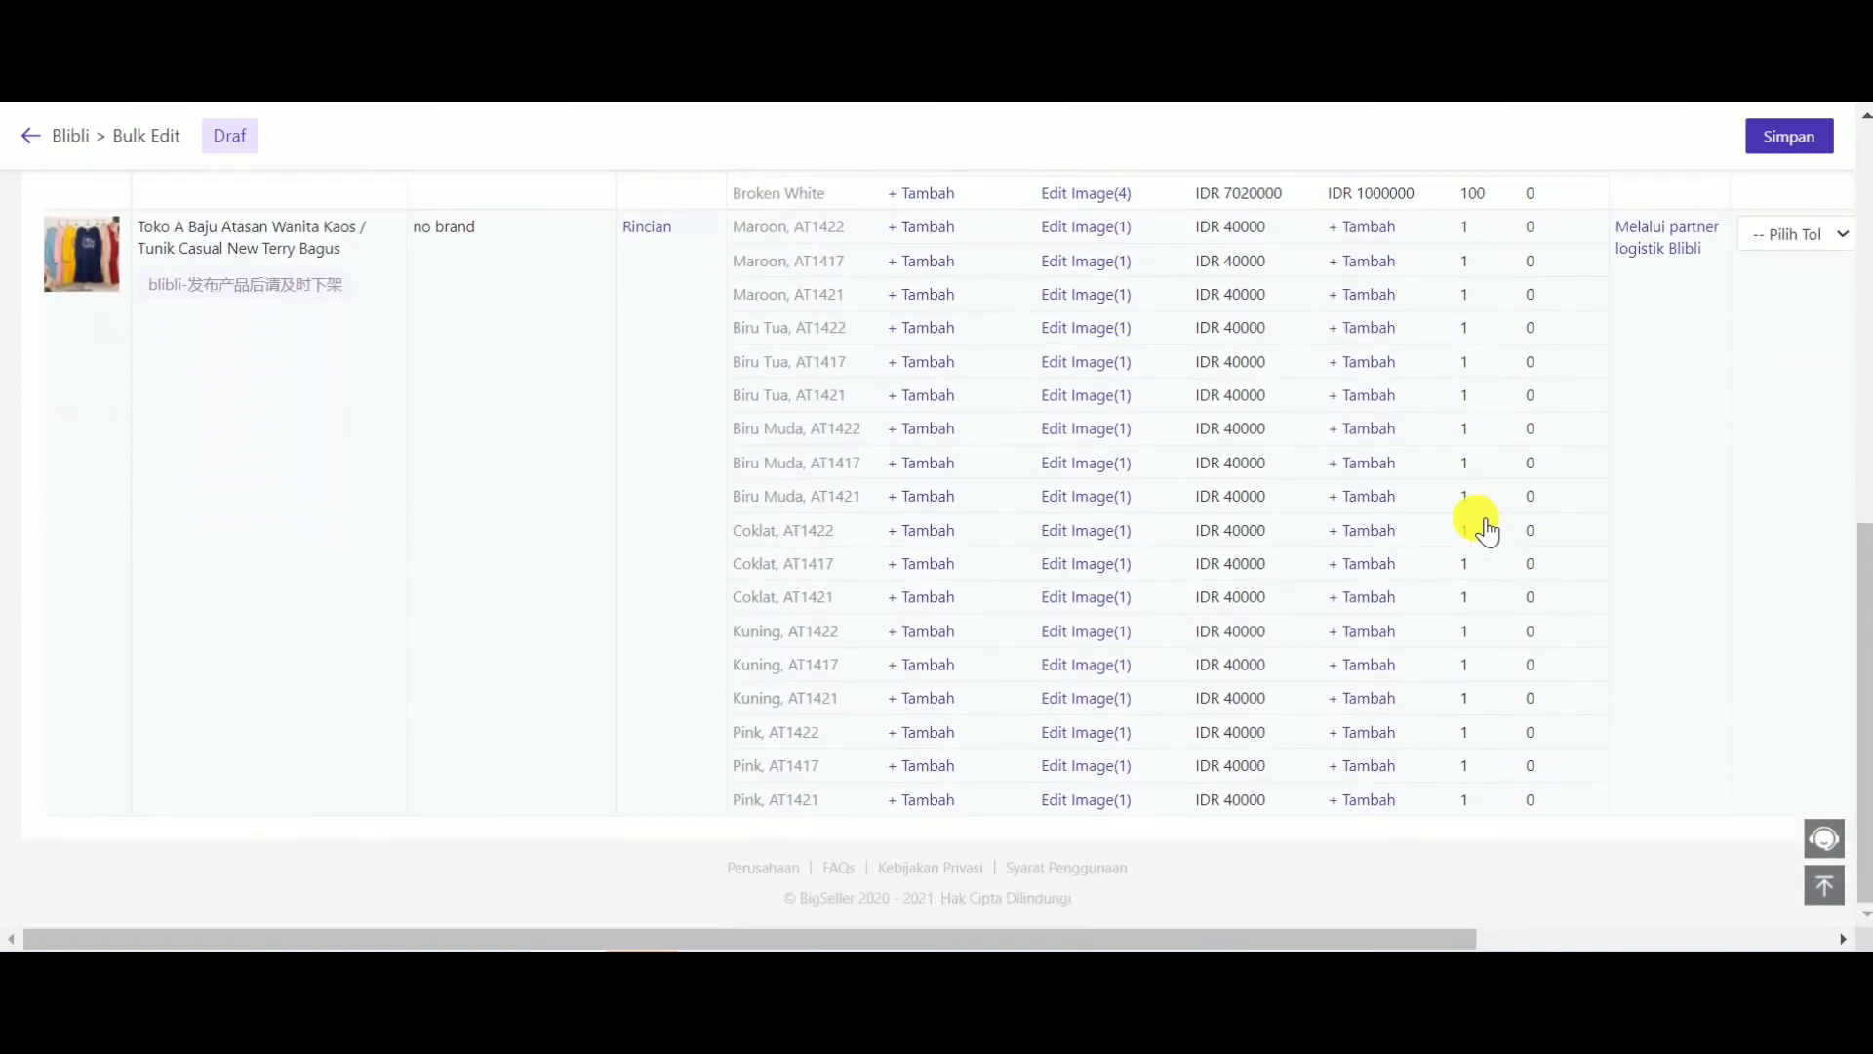
pyautogui.scroll(9, 1485, 530)
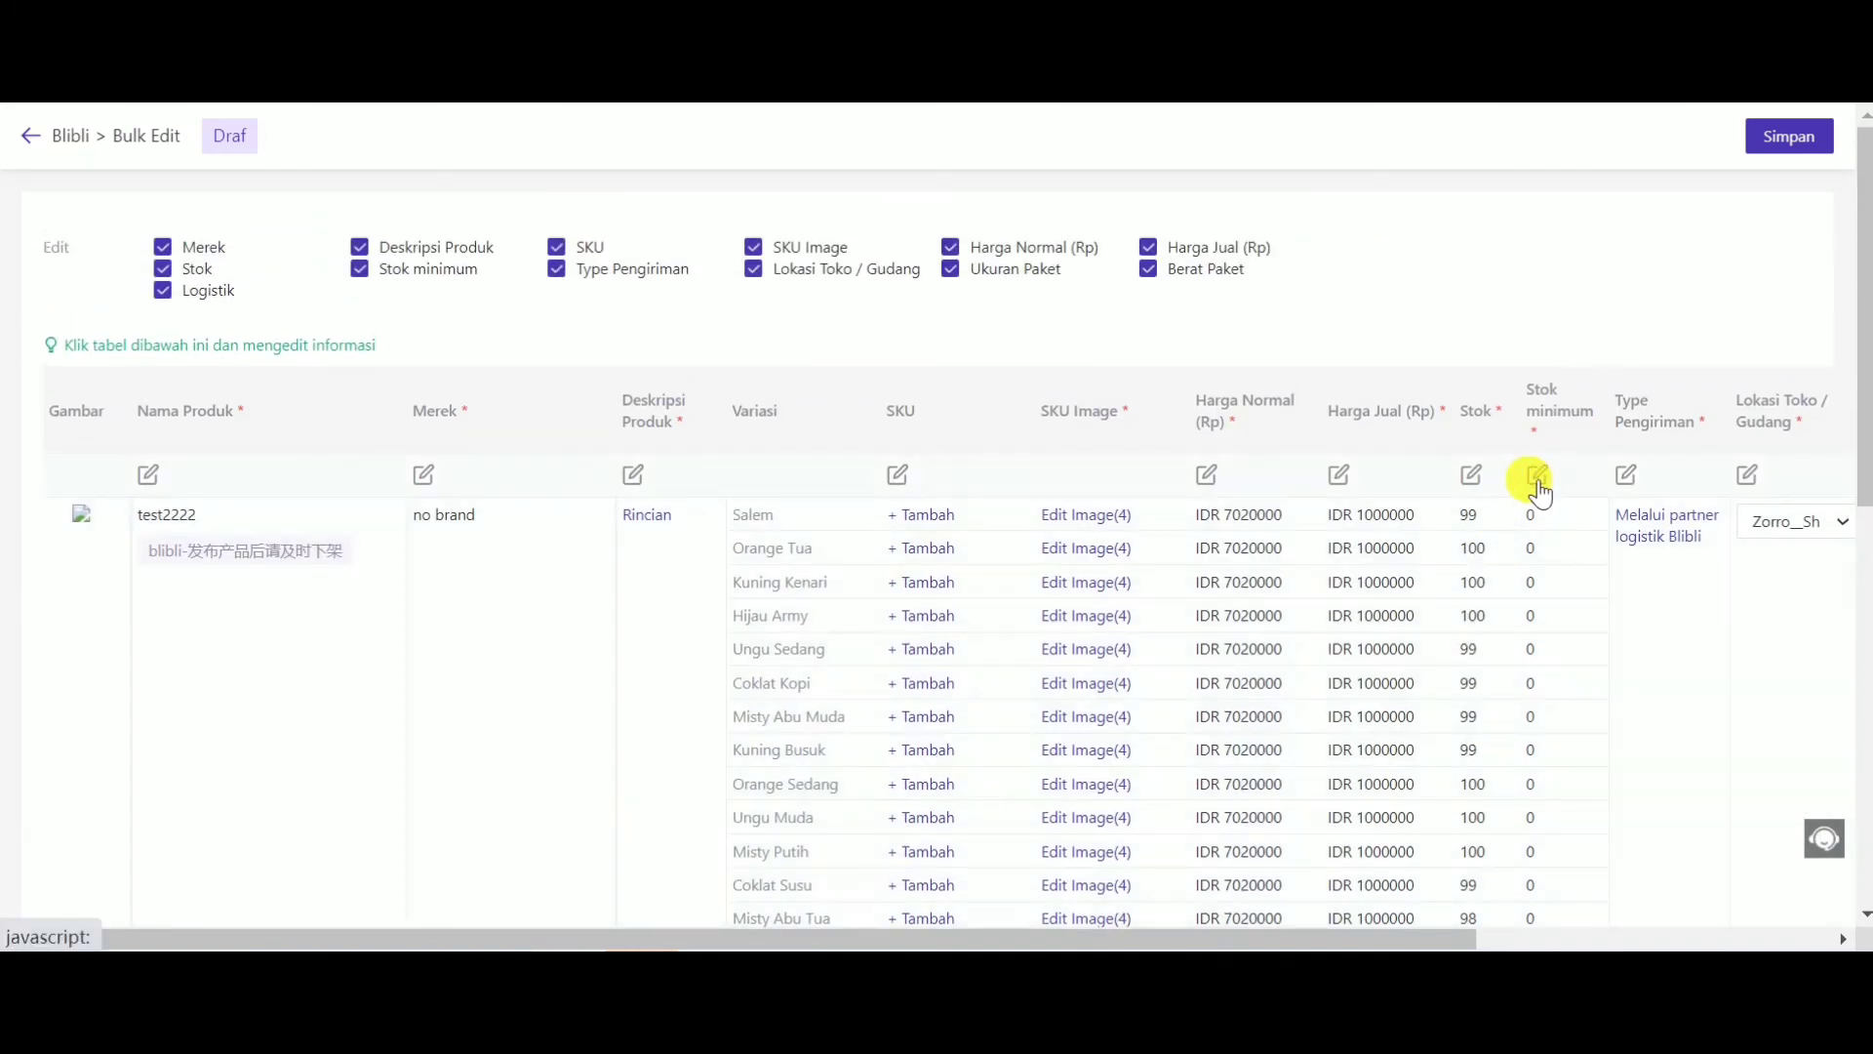
pyautogui.scroll(-5, 1529, 466)
pyautogui.scroll(5, 1530, 465)
pyautogui.click(1542, 476)
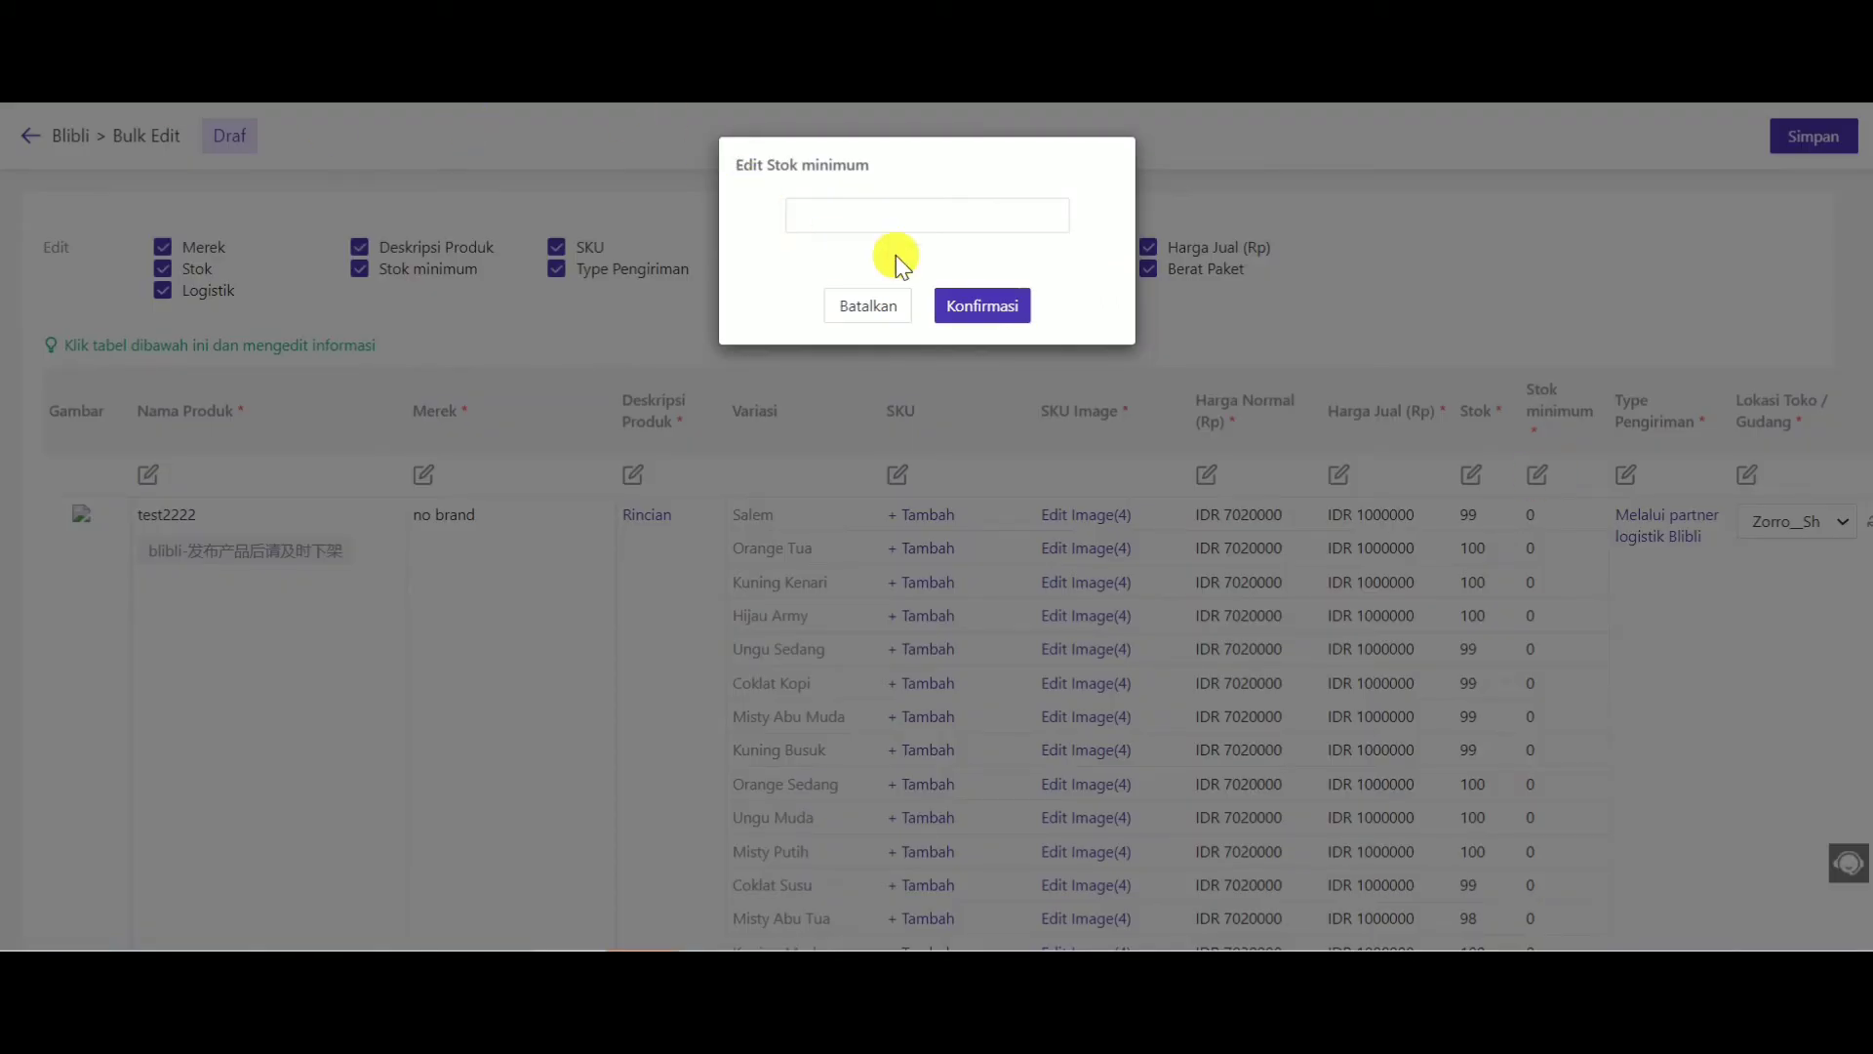
pyautogui.click(841, 217)
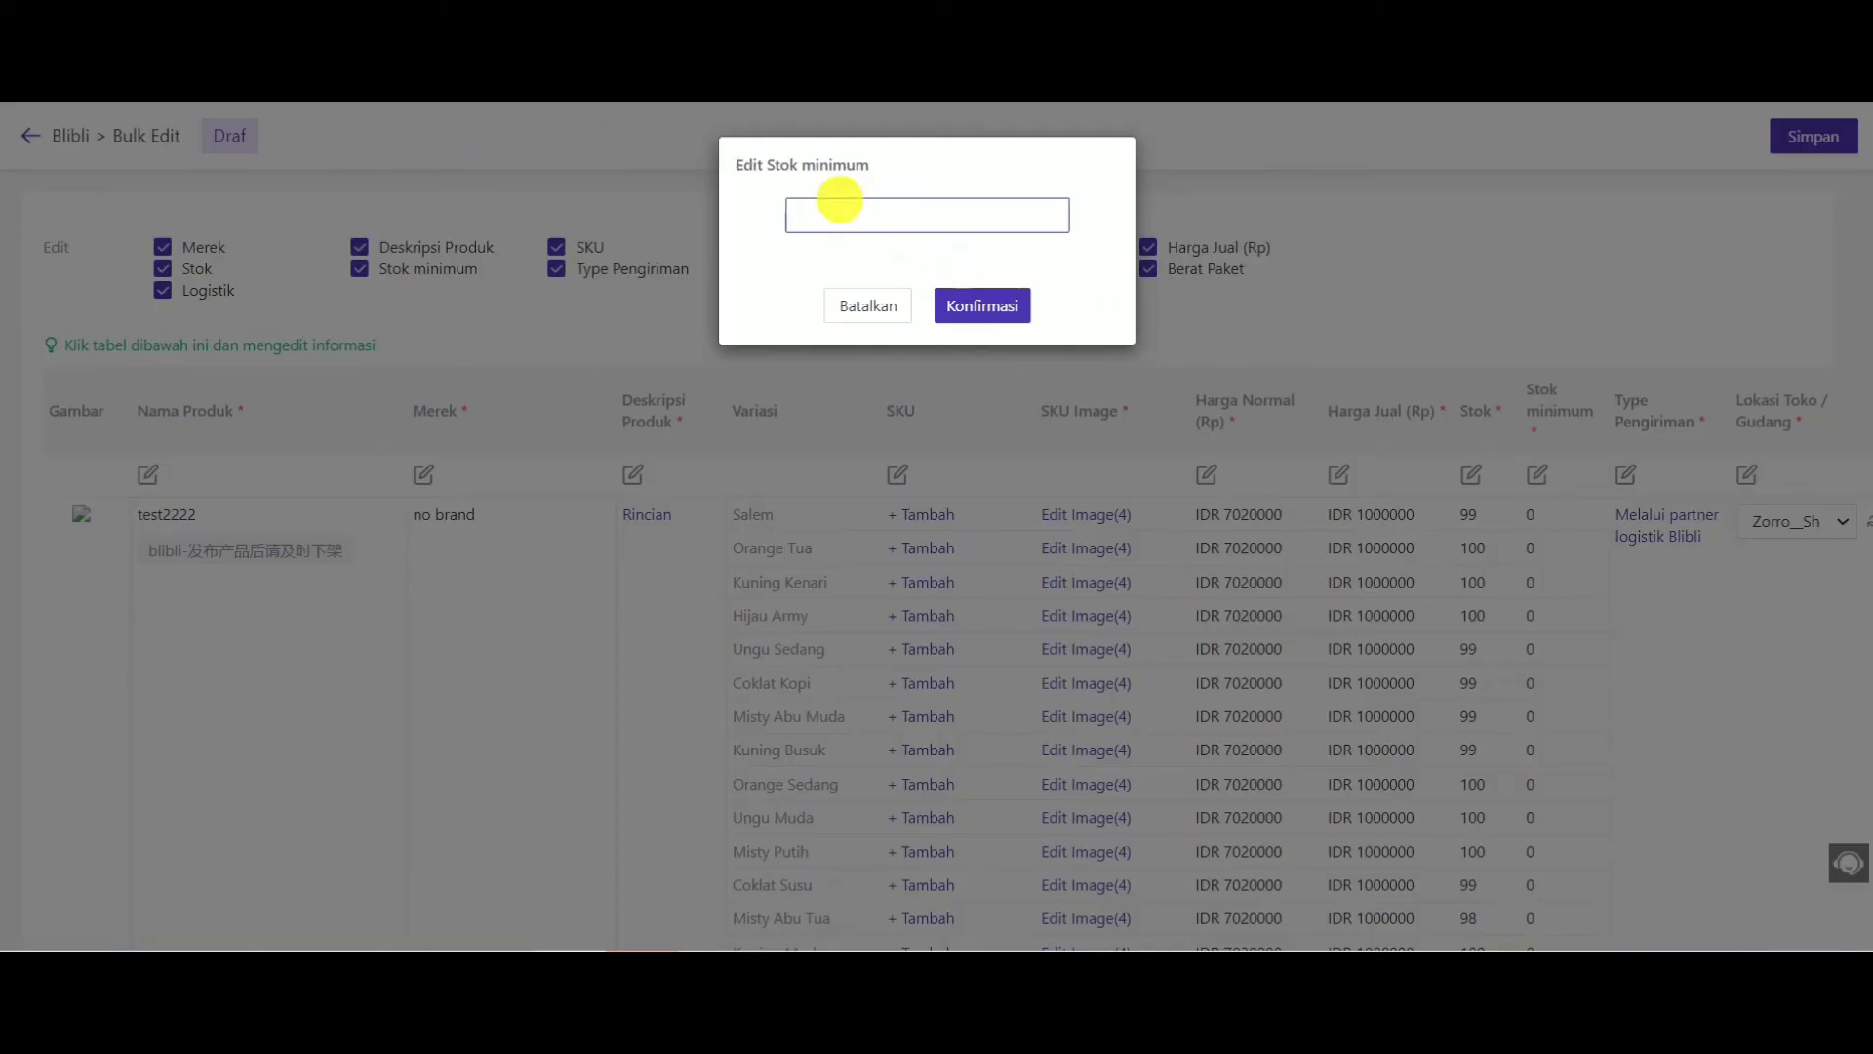
pyautogui.click(978, 302)
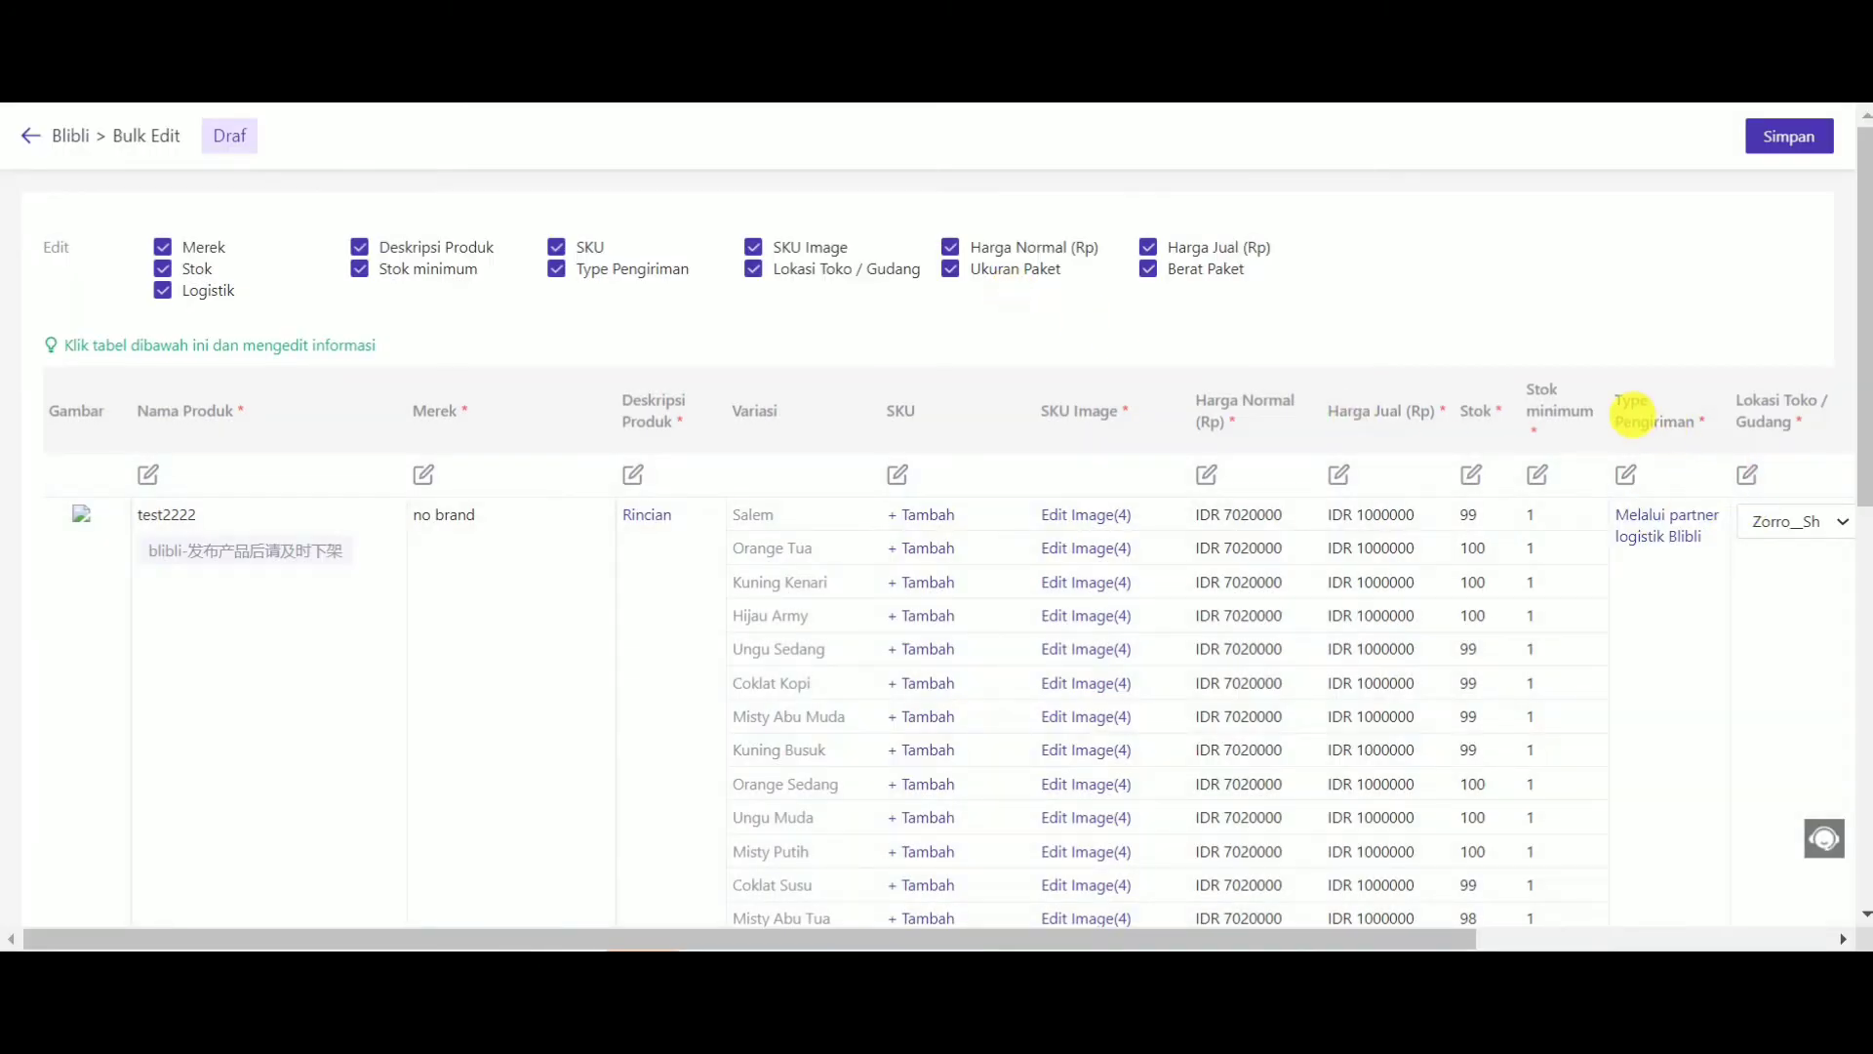
# Mass-edit the shipping type (Type Pengiriman) of both products to Dikirimkan oleh seller.
pyautogui.click(1627, 476)
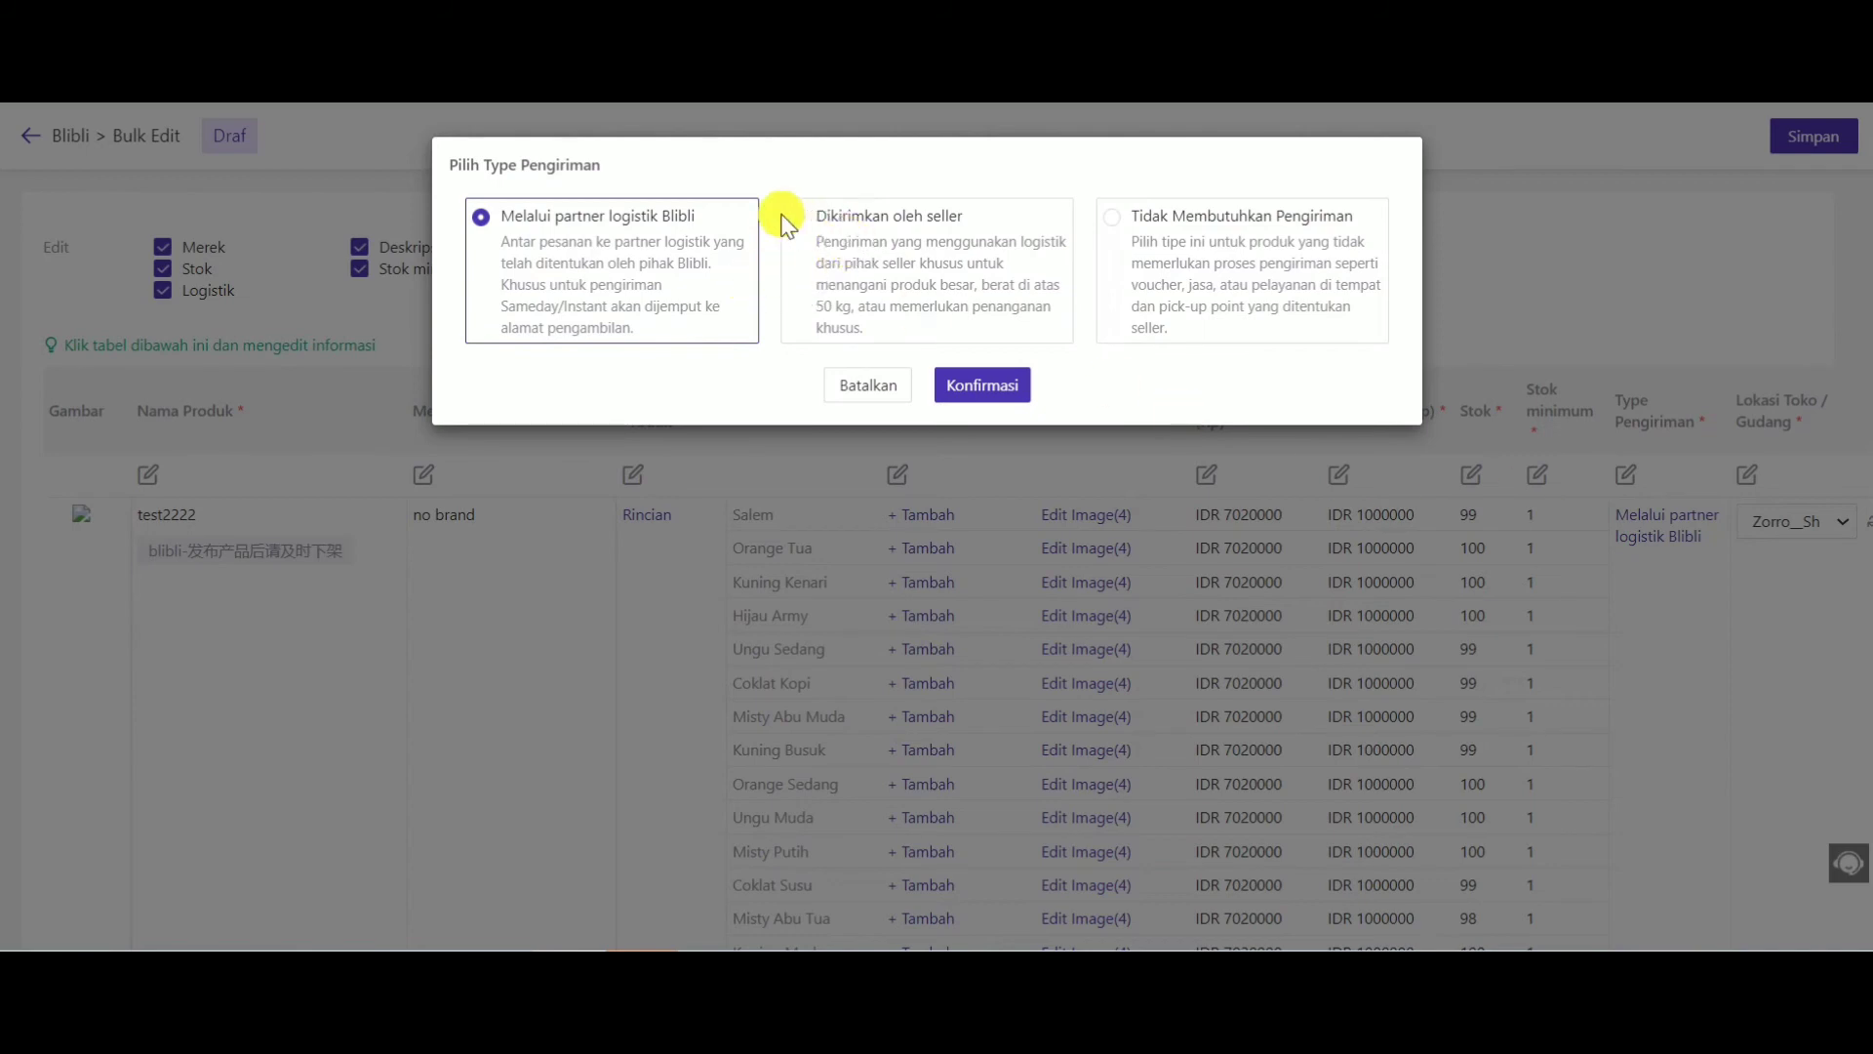
pyautogui.click(818, 224)
pyautogui.click(971, 385)
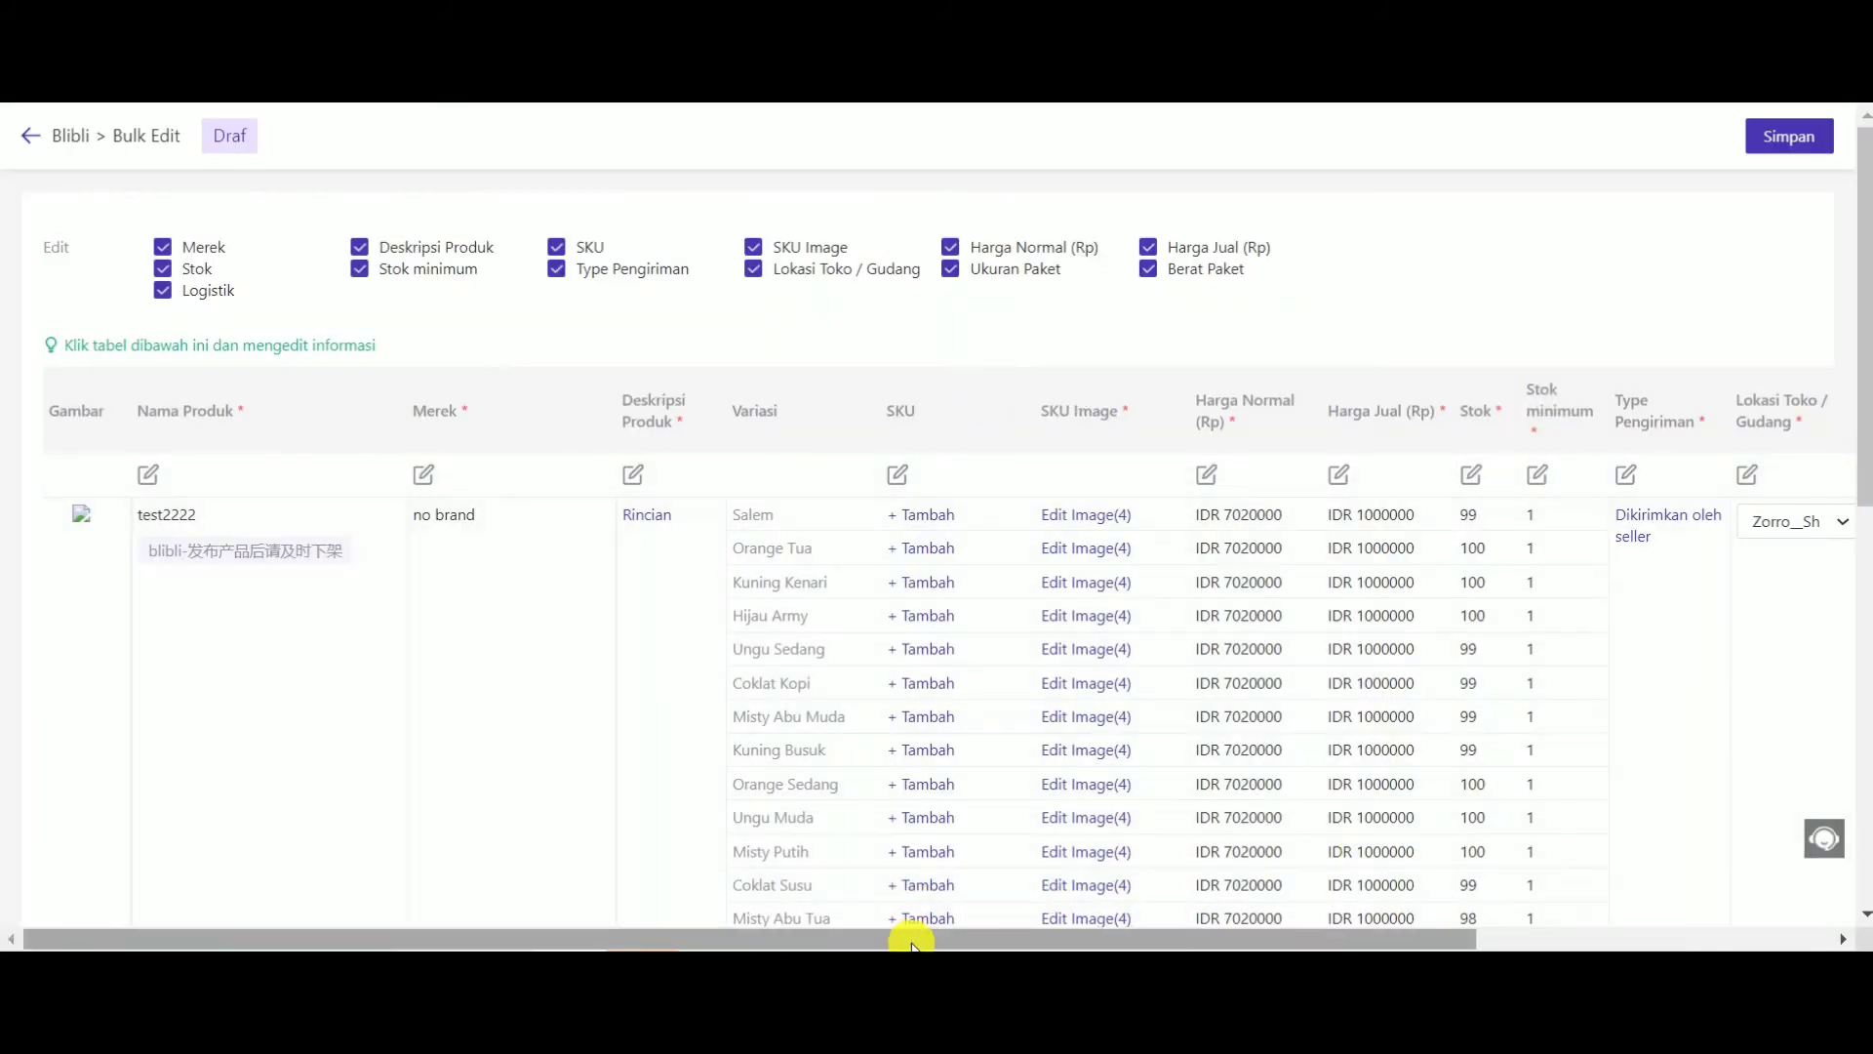
# Apply the preselected Zorro store/warehouse location (Lokasi Toko / Gudang) to both products and check it in the table.
pyautogui.moveTo(911, 938); pyautogui.dragTo(1224, 902)
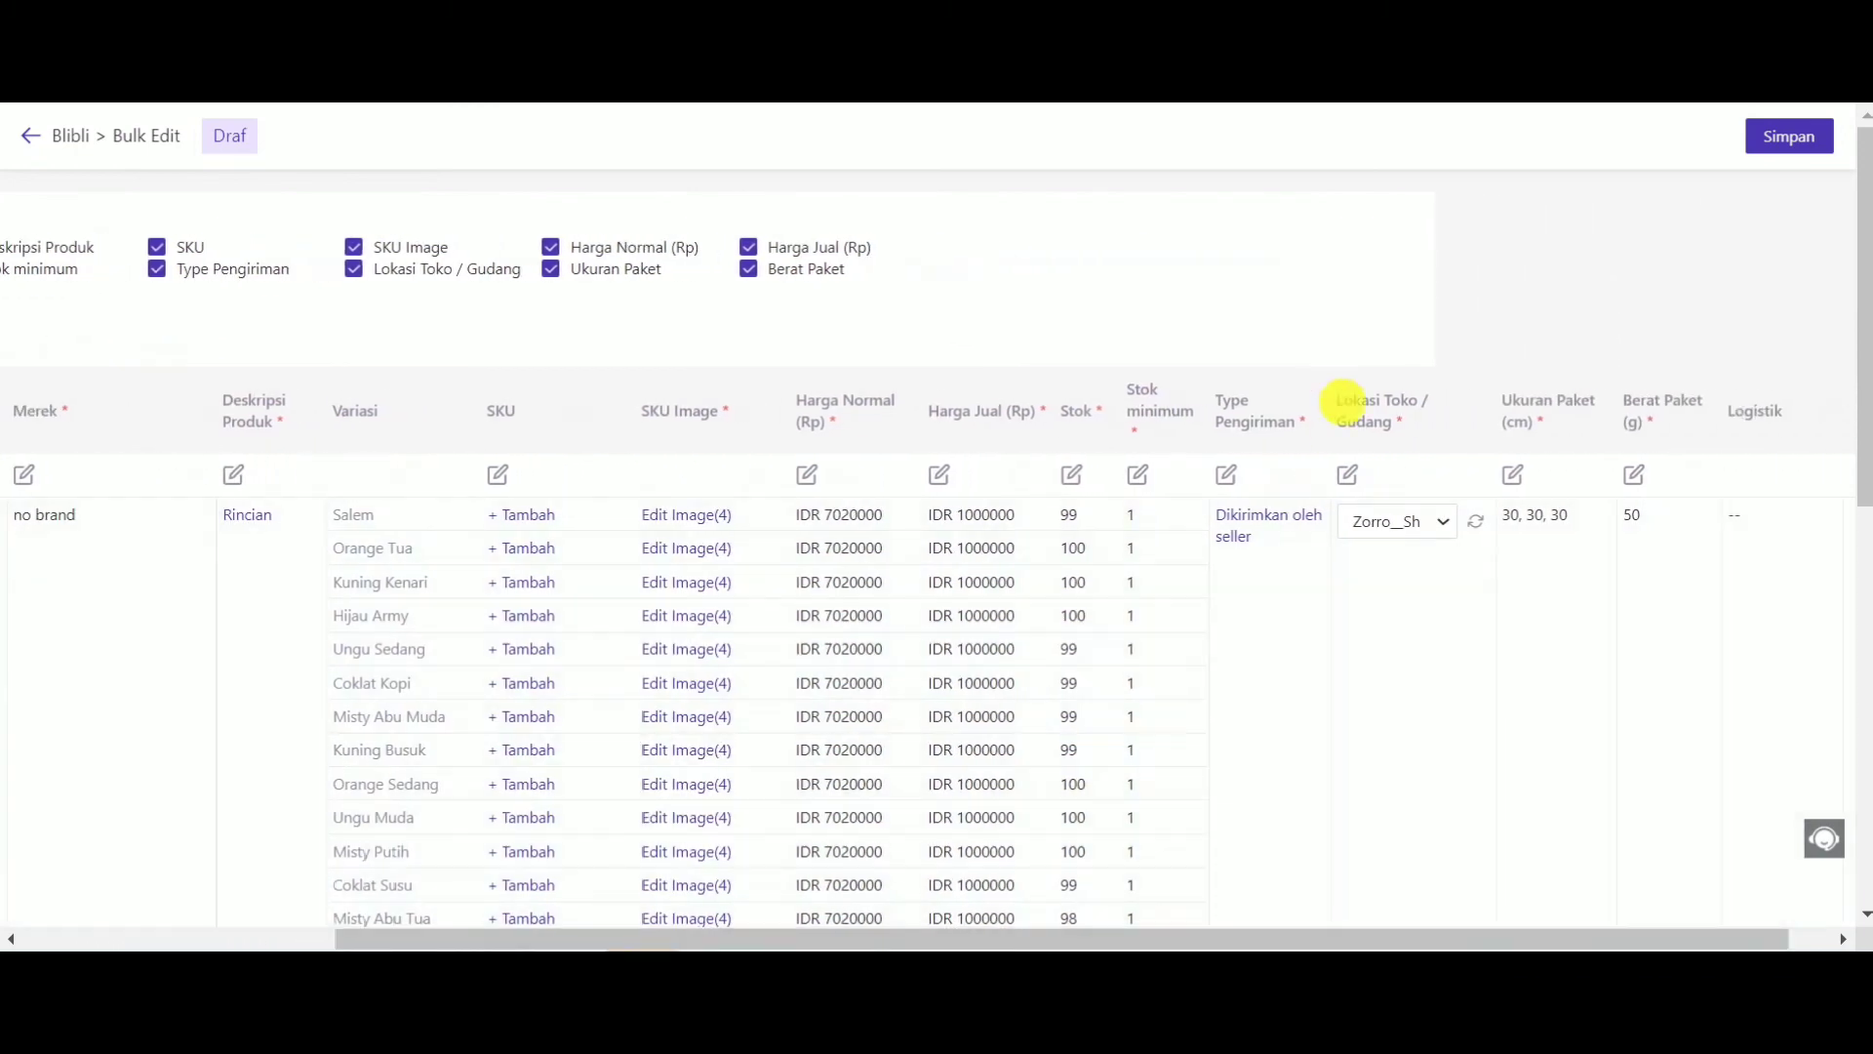
pyautogui.scroll(-8, 1366, 490)
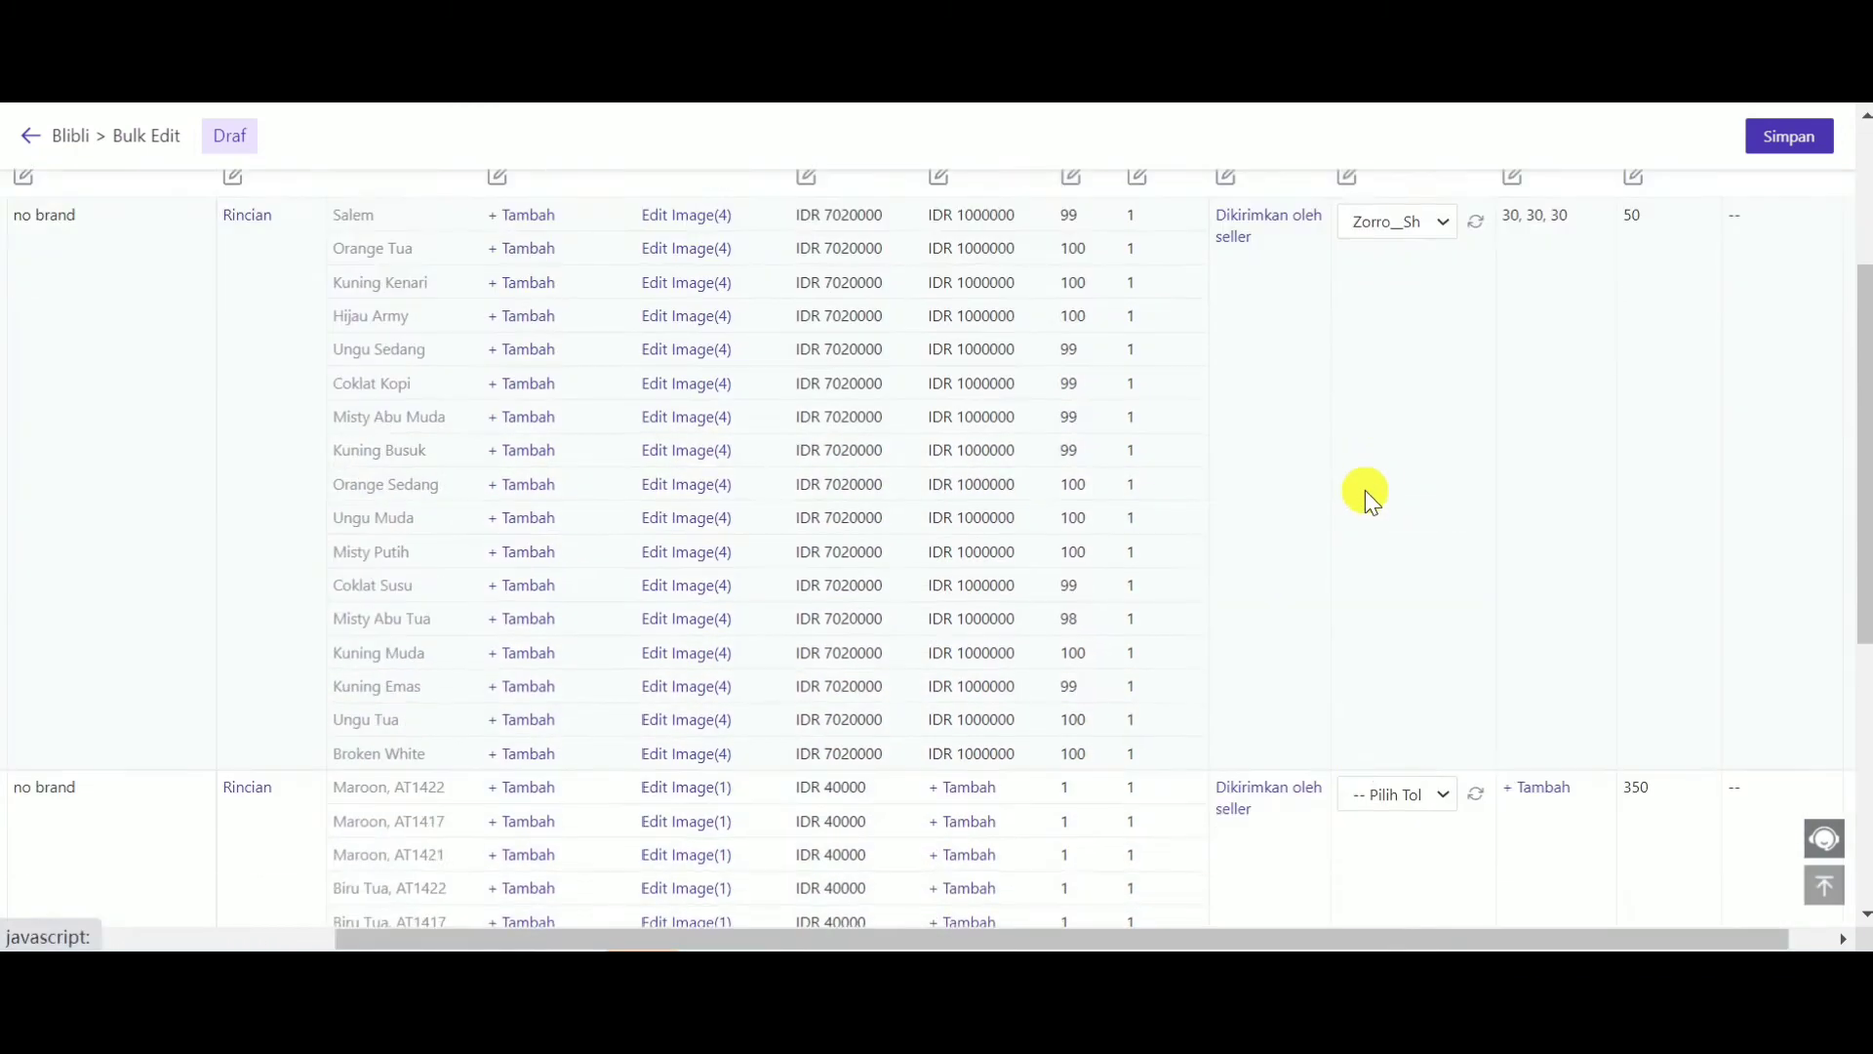
pyautogui.scroll(8, 1376, 472)
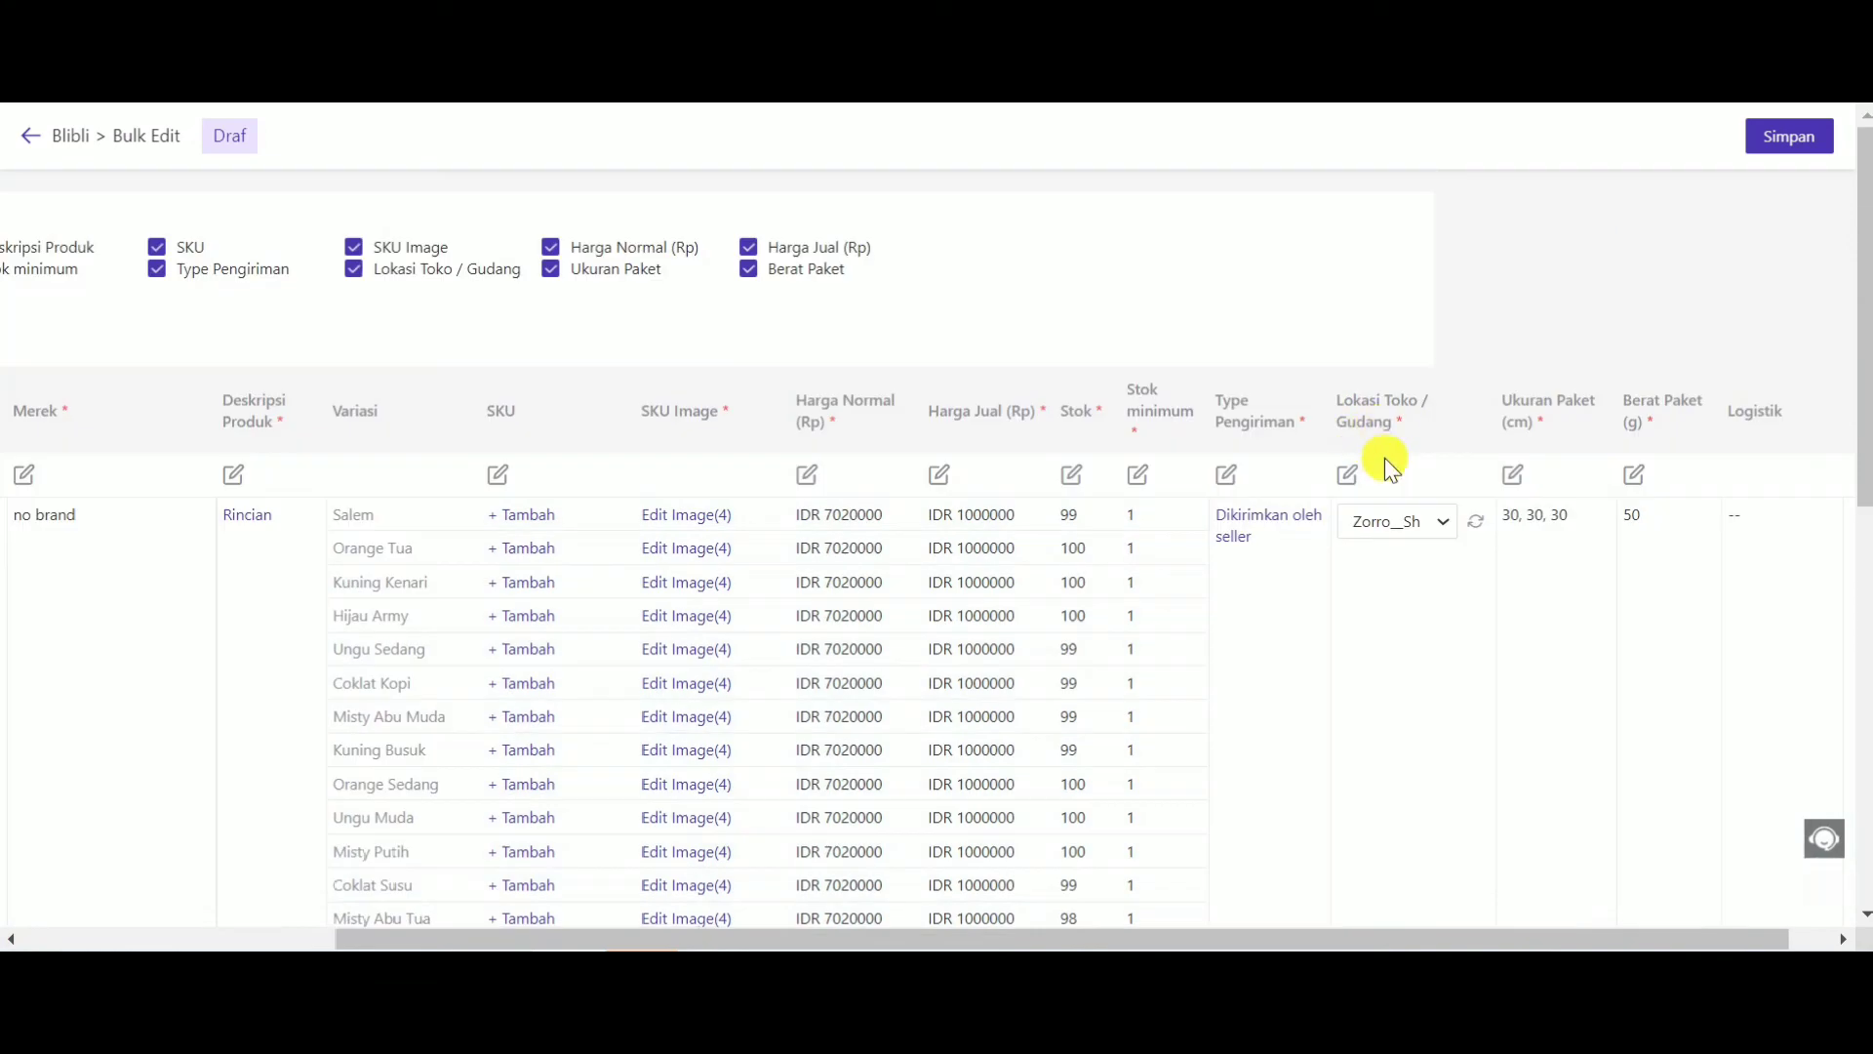
pyautogui.click(1350, 477)
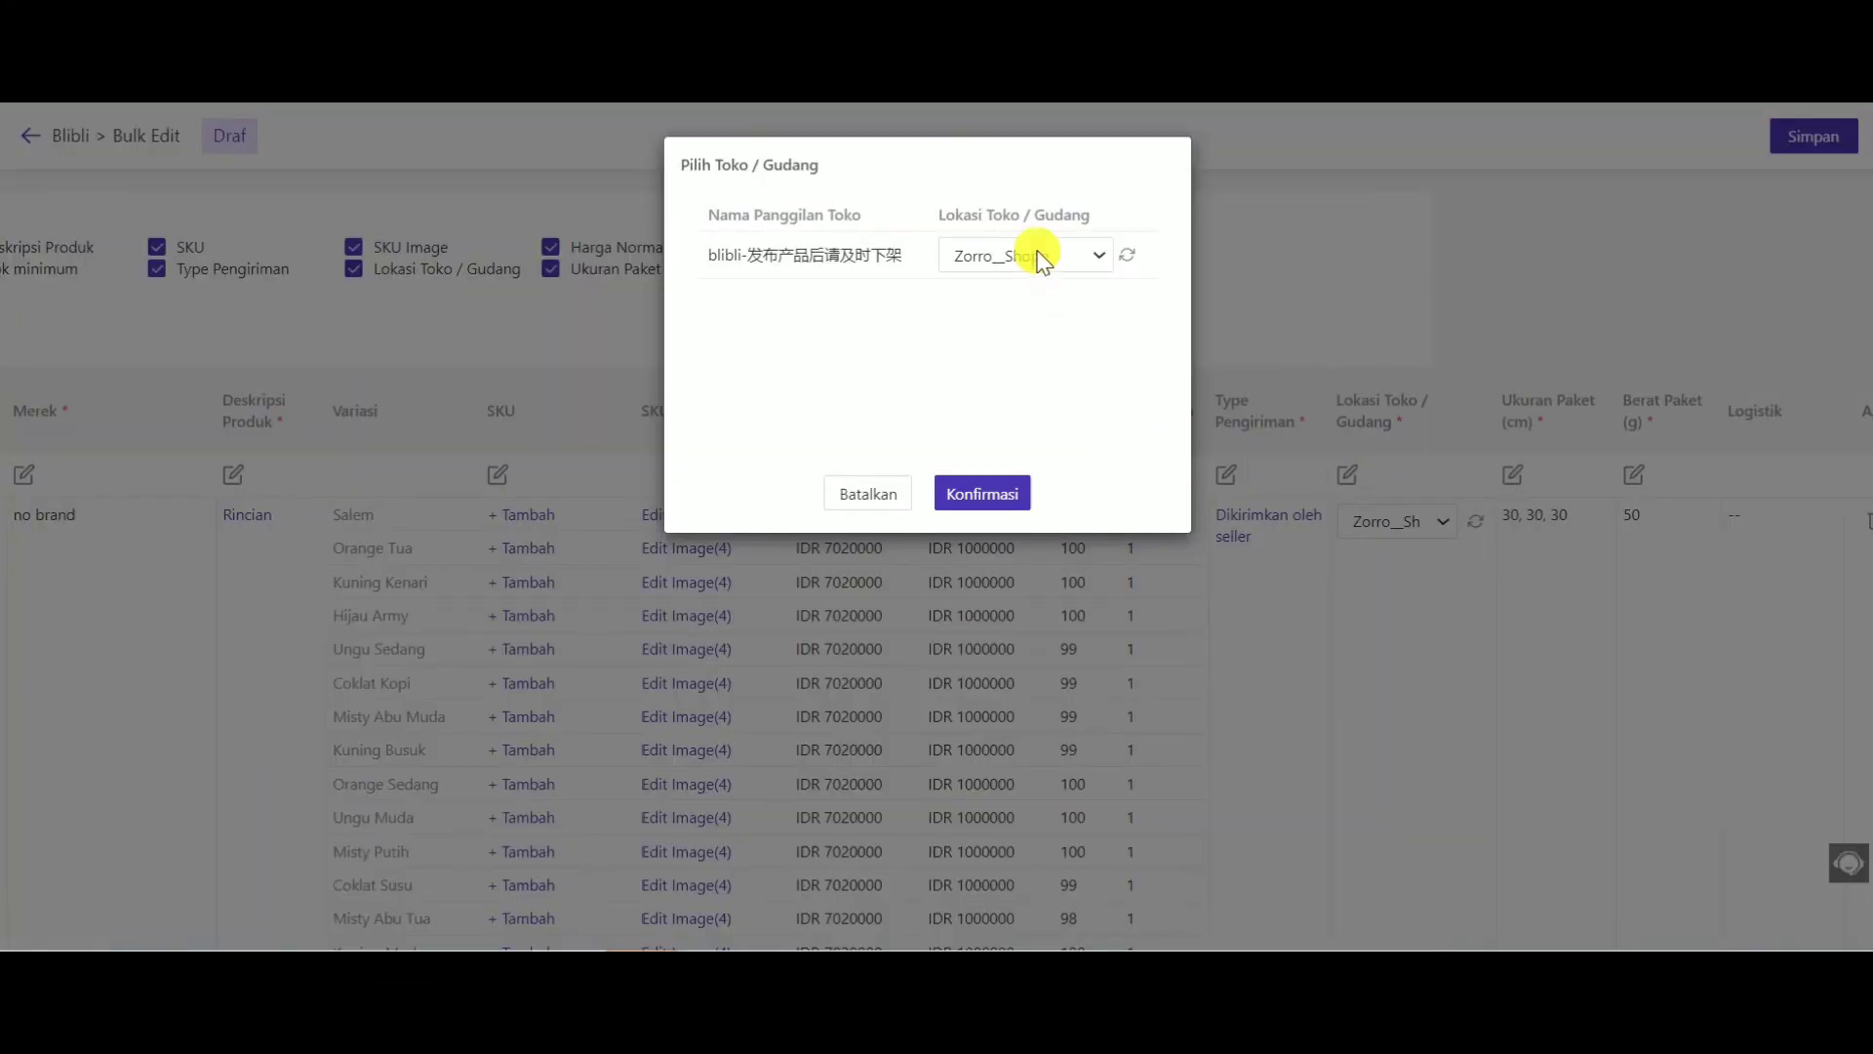
pyautogui.click(995, 488)
pyautogui.scroll(-8, 1366, 503)
pyautogui.scroll(8, 1454, 495)
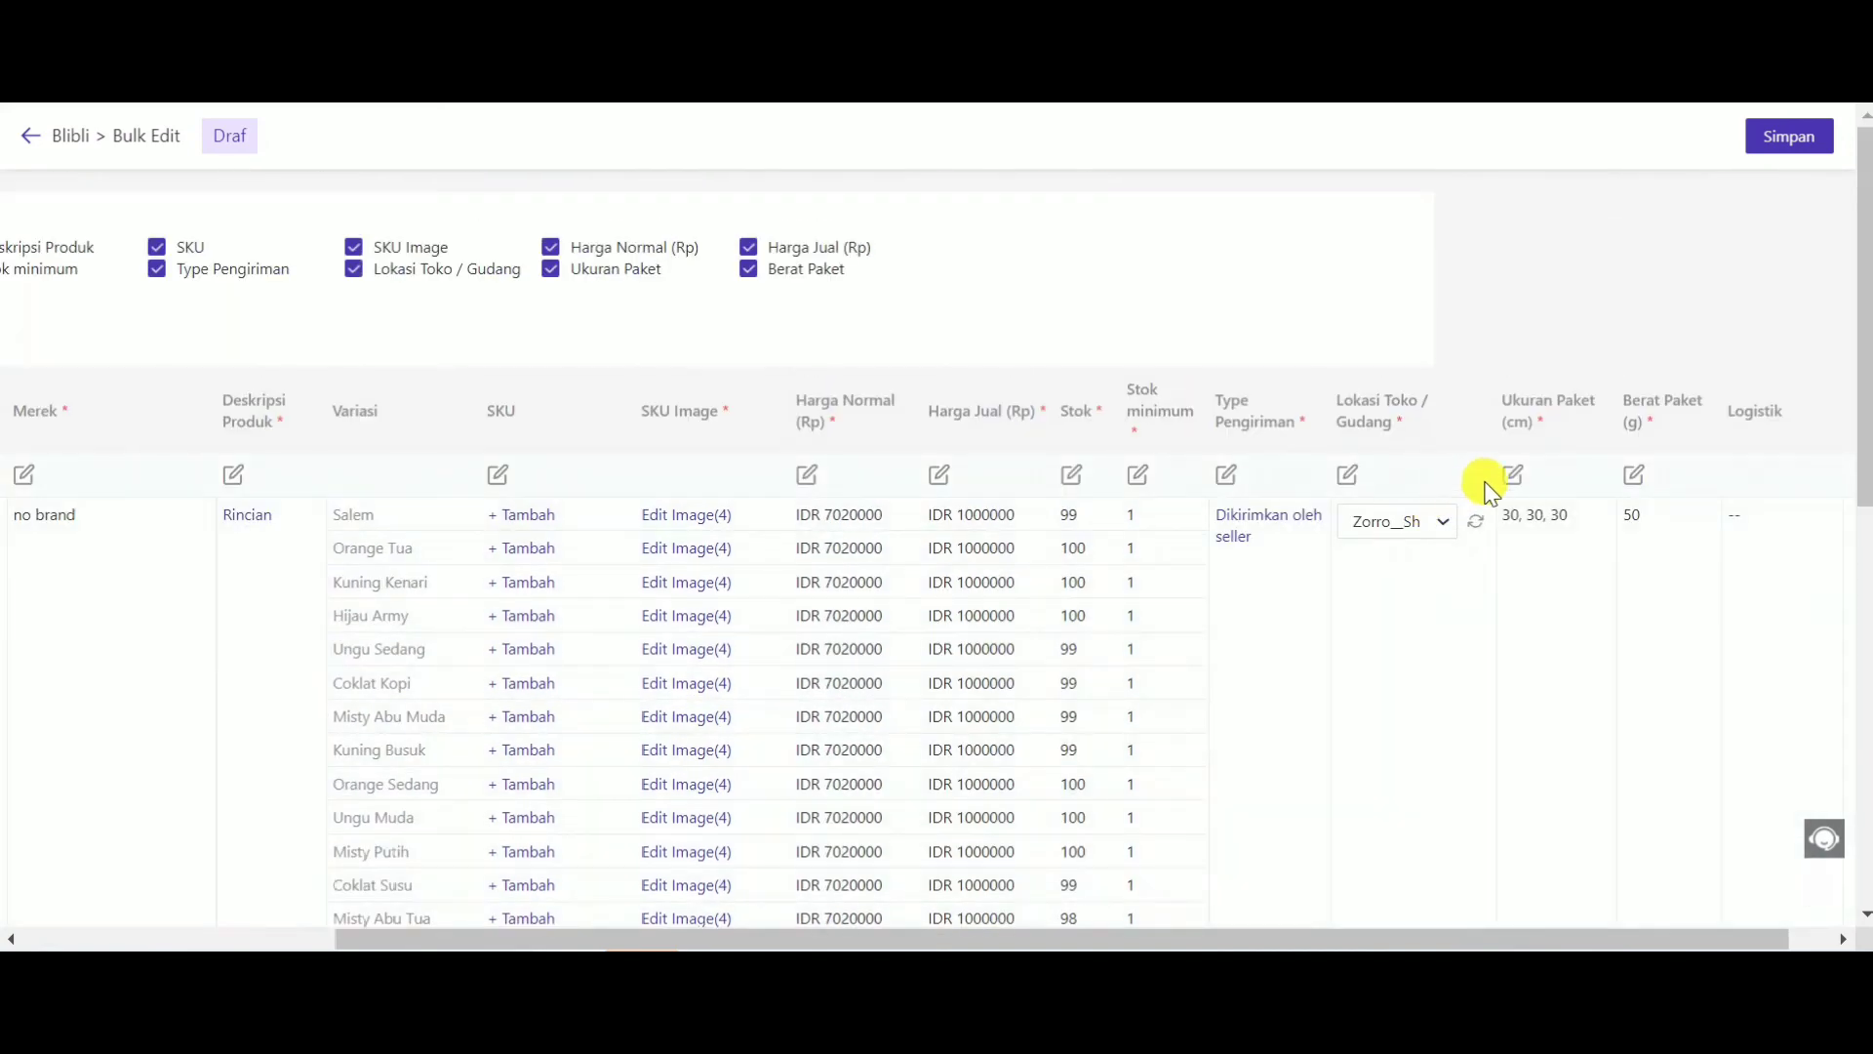
pyautogui.scroll(-8, 1545, 527)
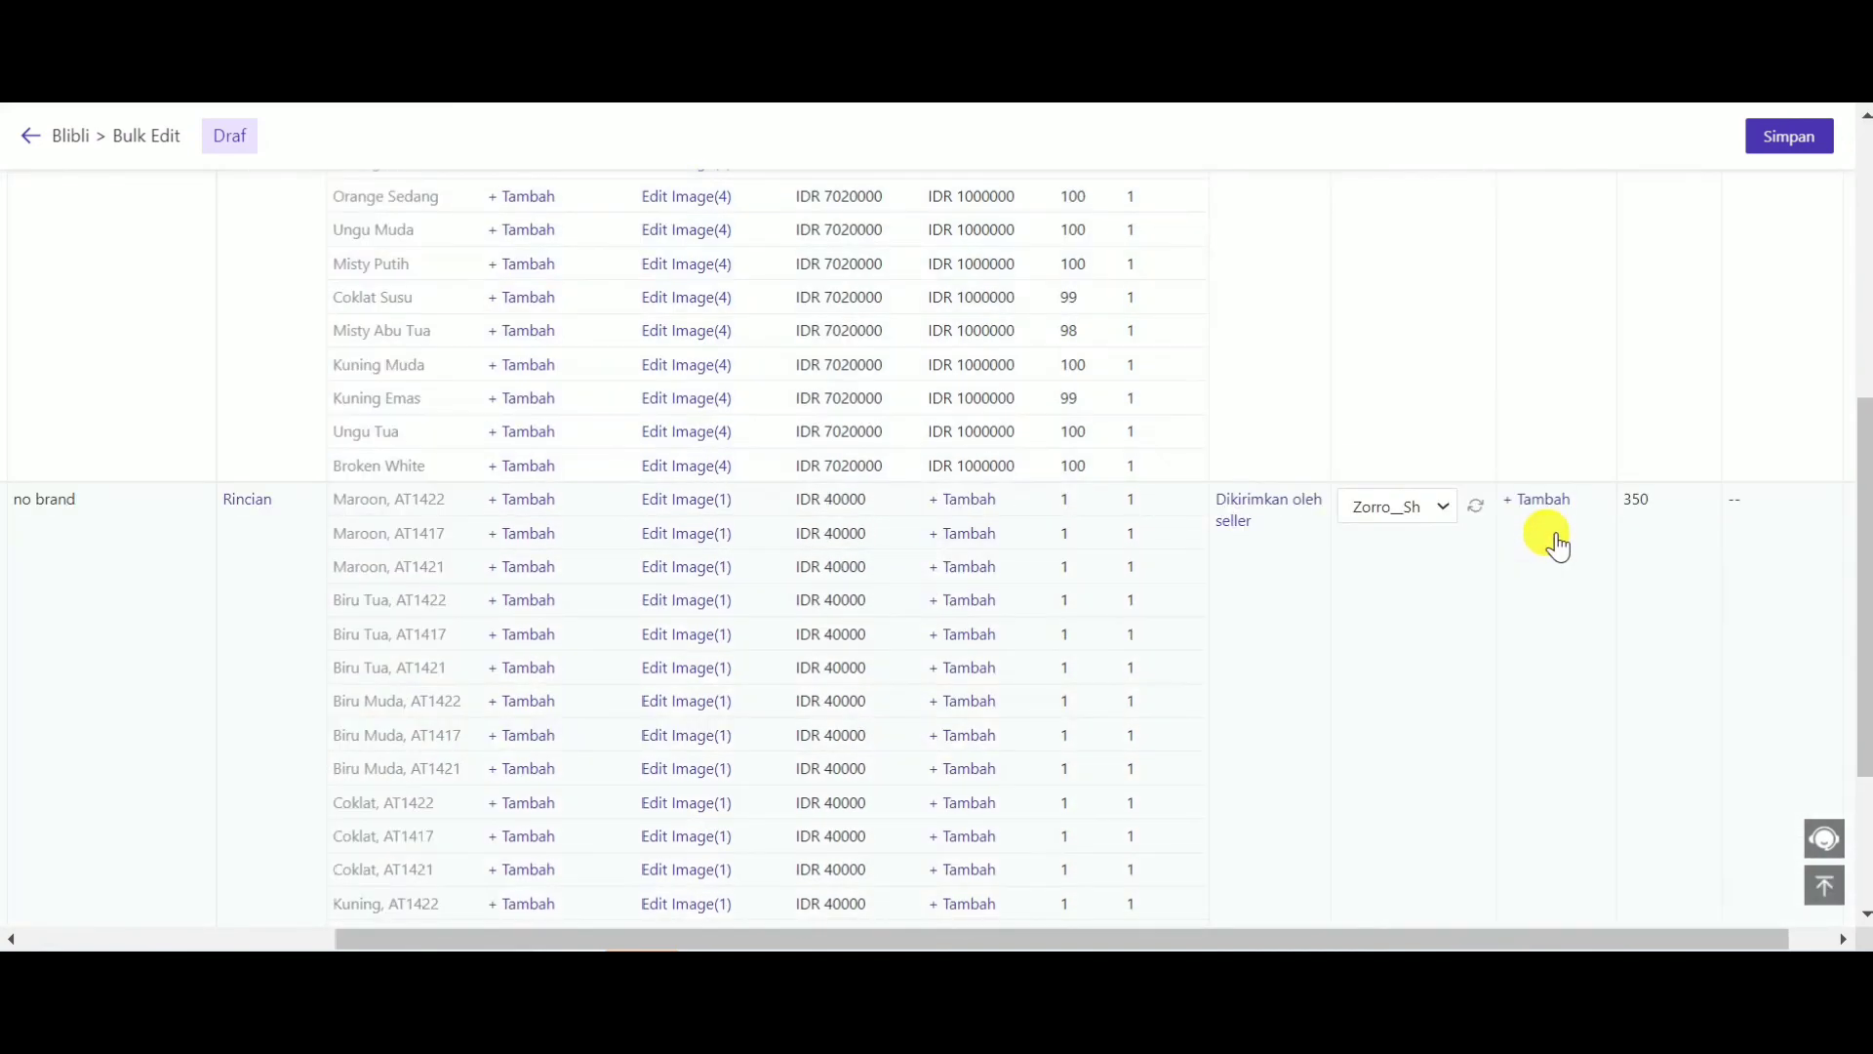
# Mass-edit the package size (Ukuran Paket) of both products to 50 × 50 × 50 cm.
pyautogui.scroll(1, 1549, 526)
pyautogui.scroll(-1, 1549, 434)
pyautogui.scroll(8, 1548, 430)
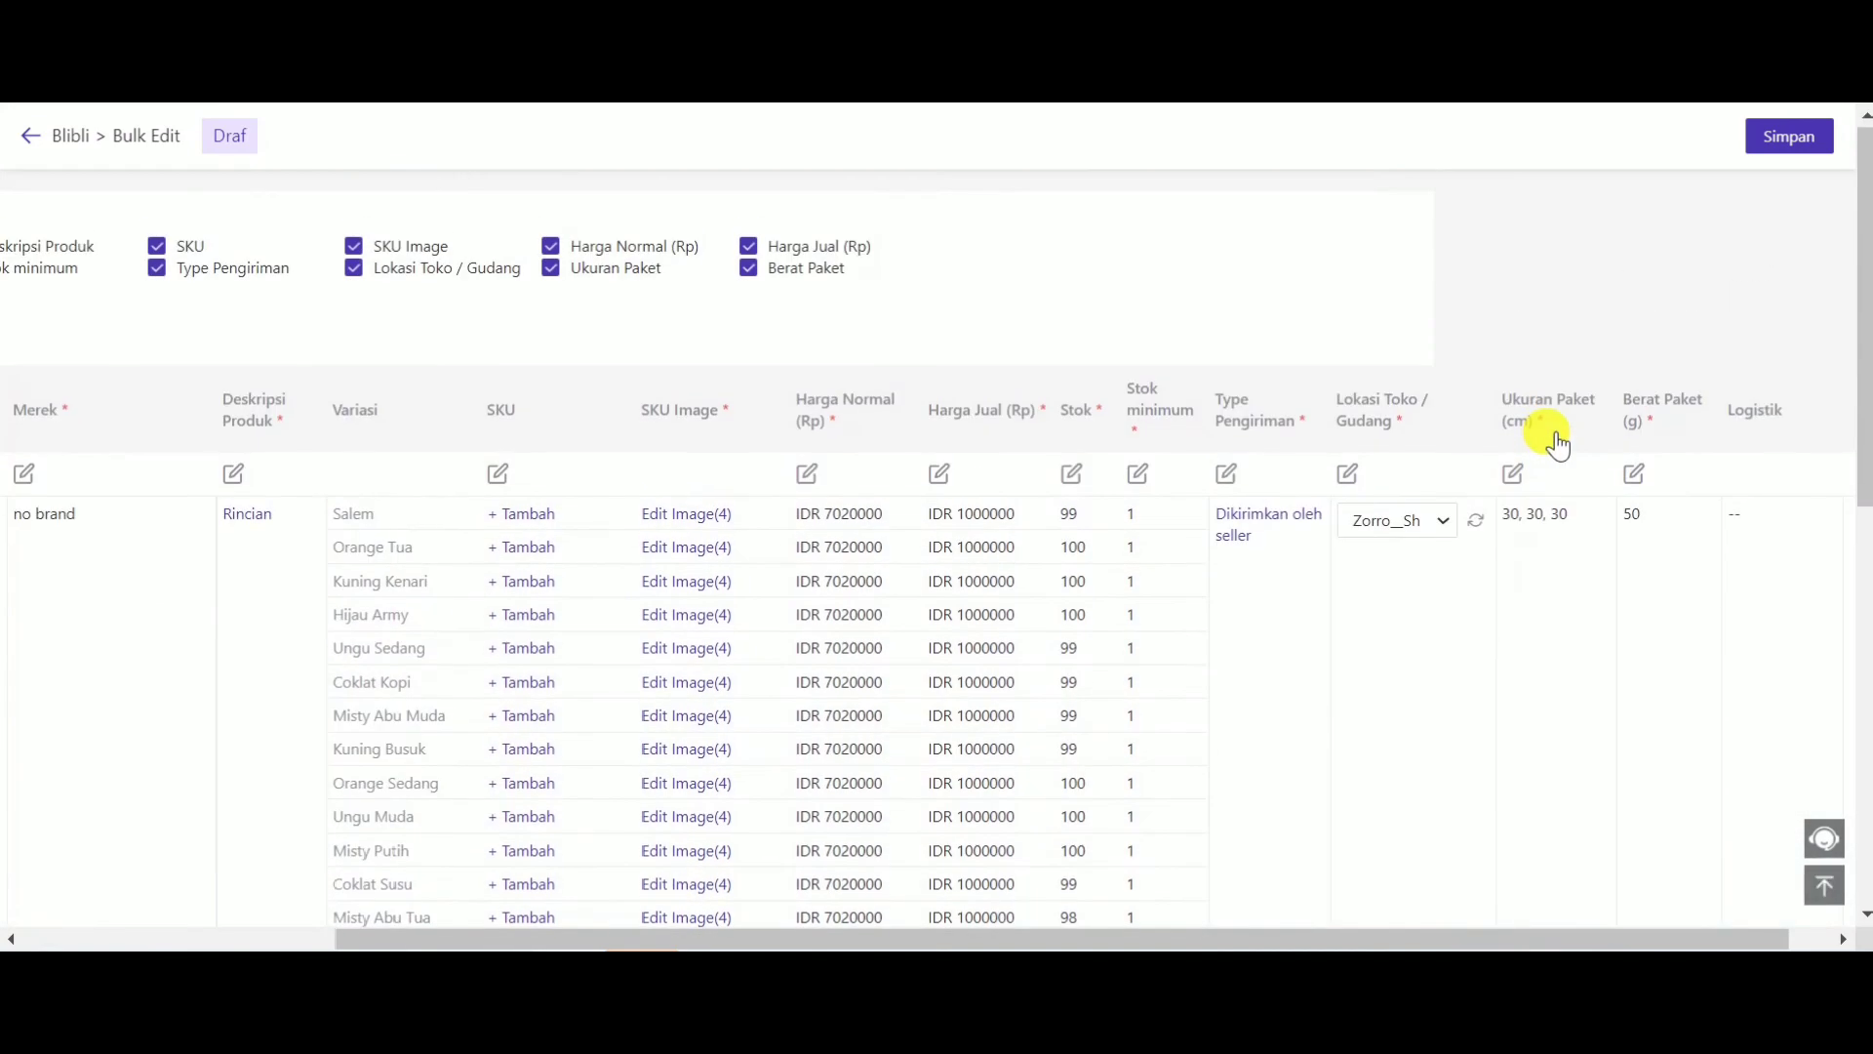
pyautogui.click(1514, 478)
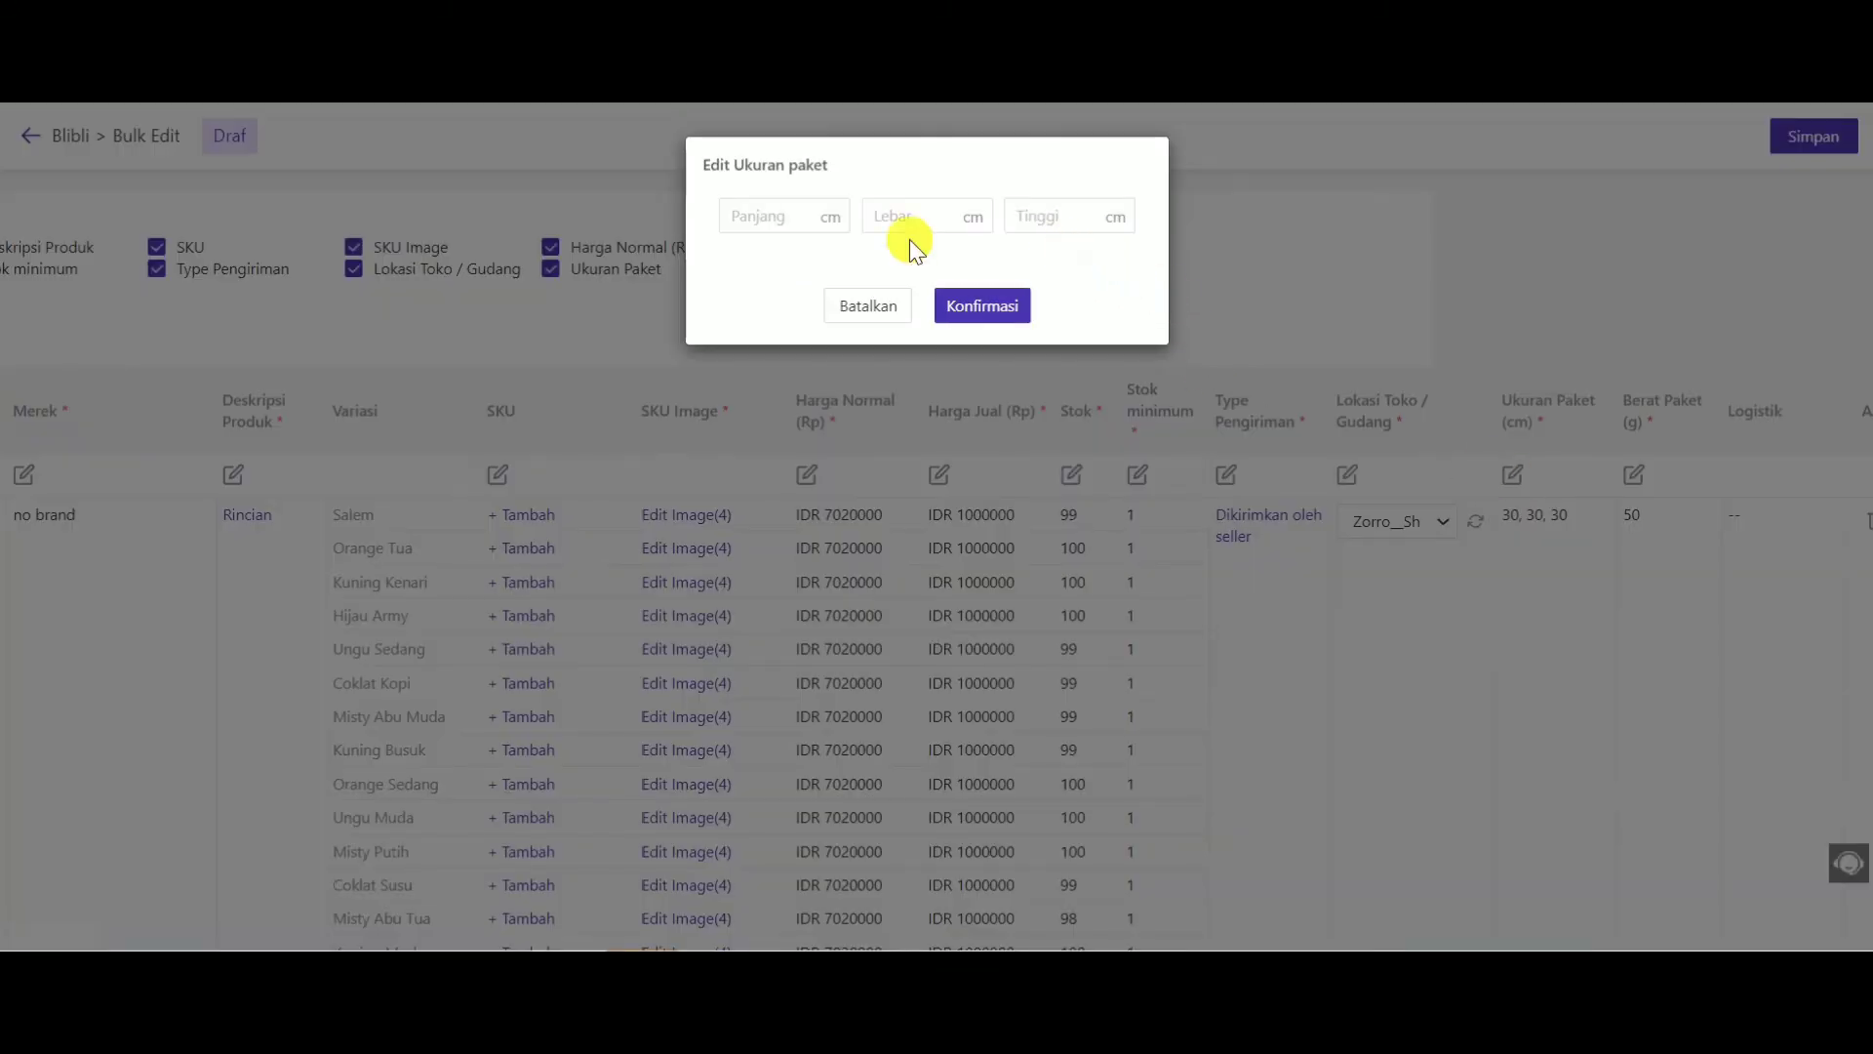
pyautogui.click(759, 215)
pyautogui.click(925, 228)
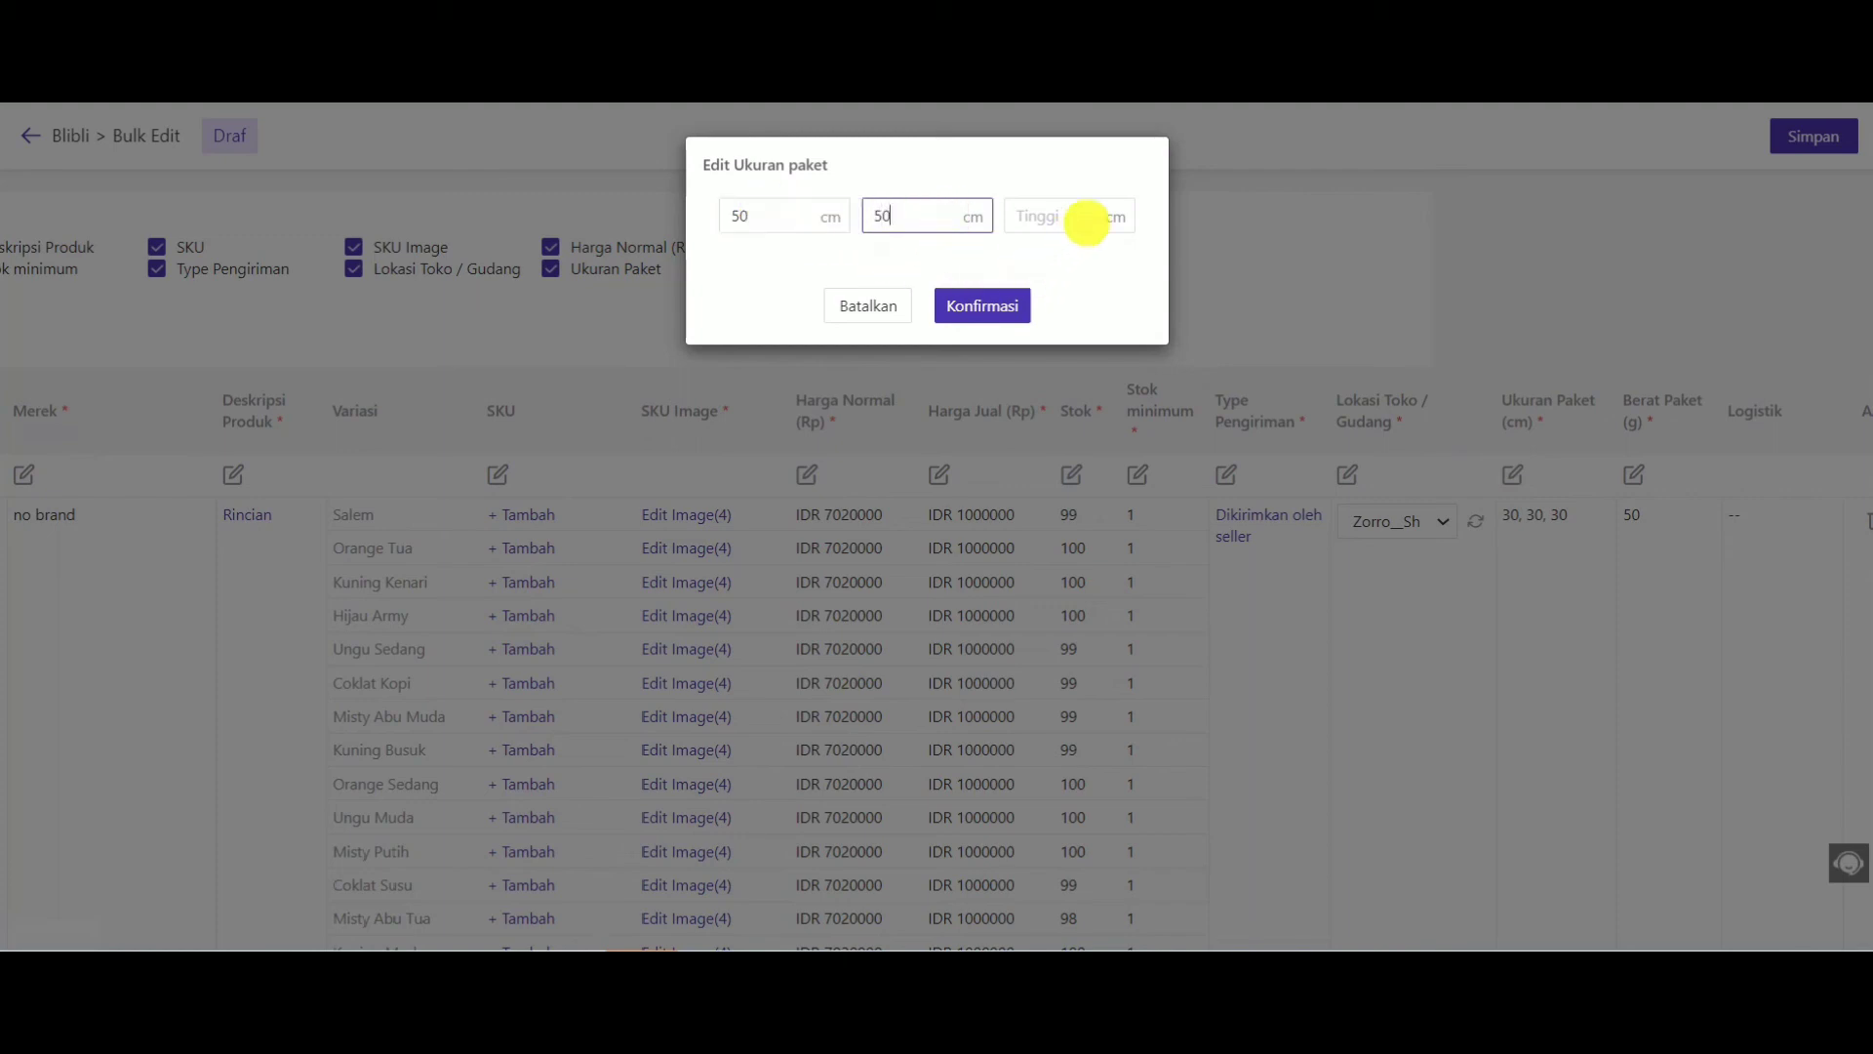
pyautogui.click(1089, 216)
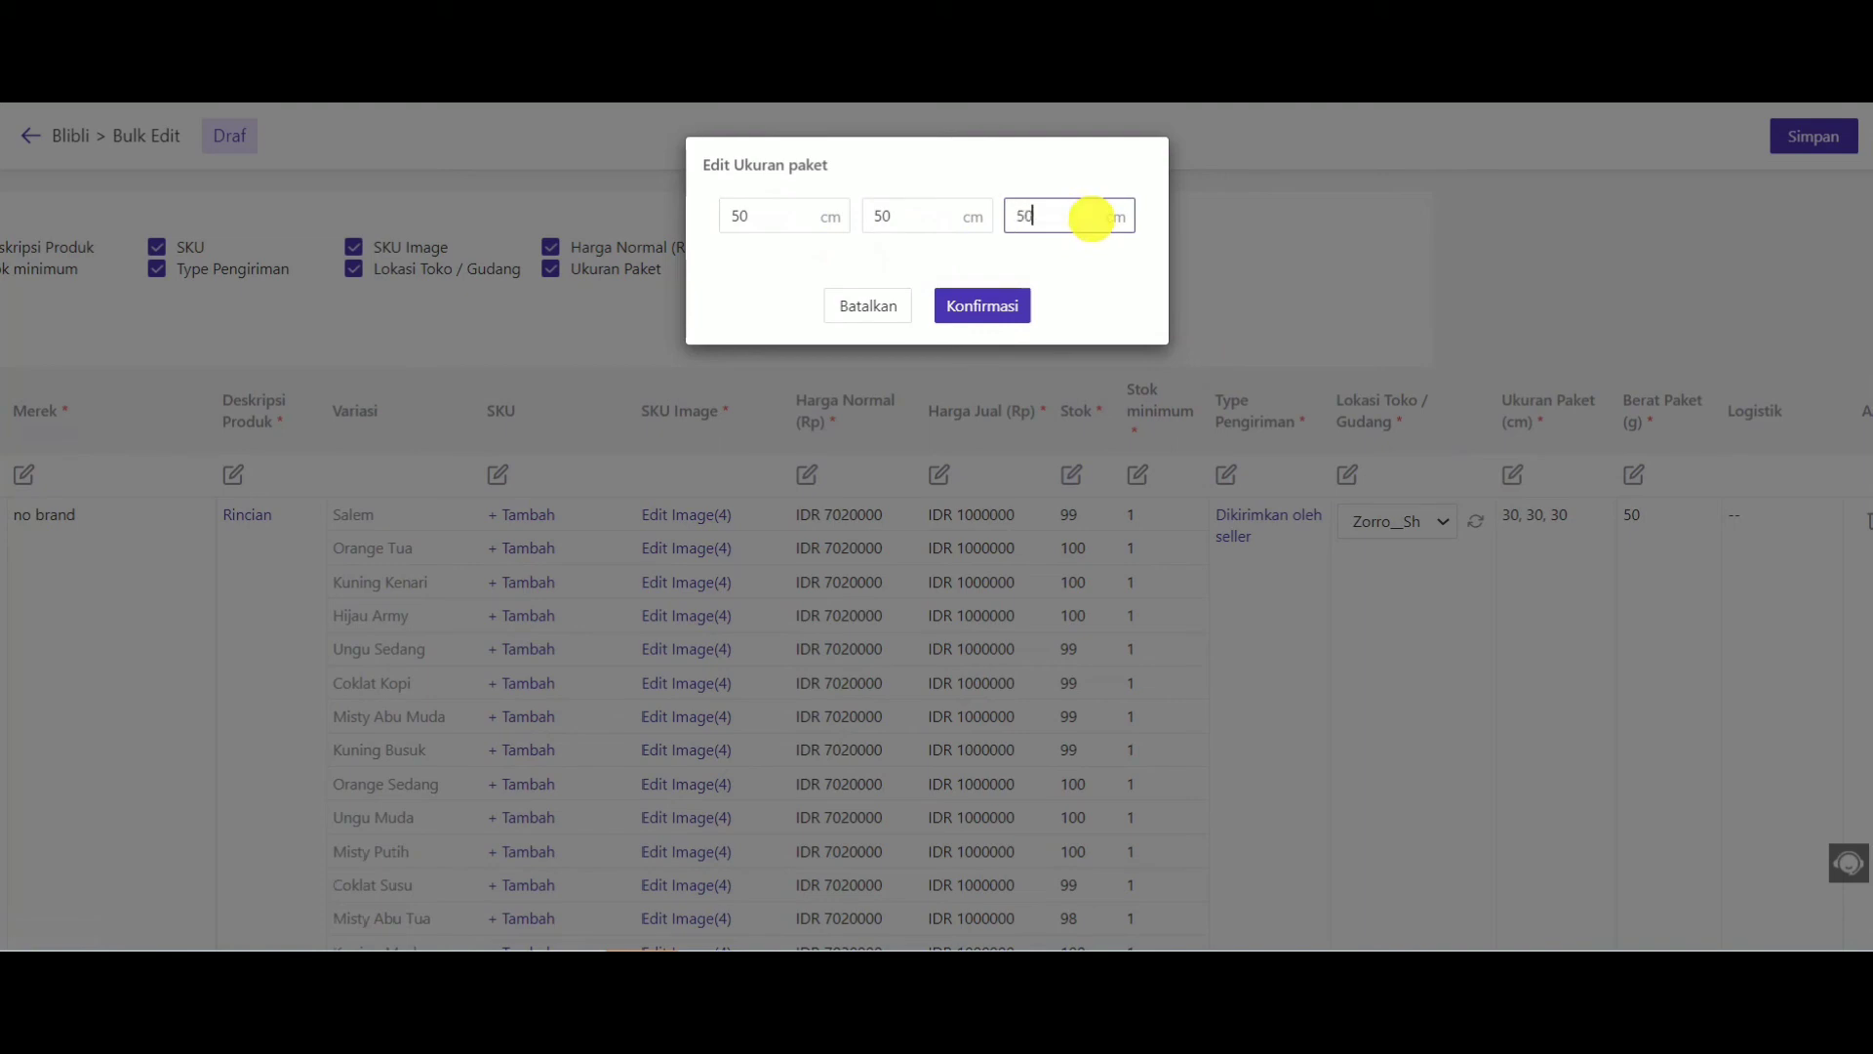
pyautogui.write('50')
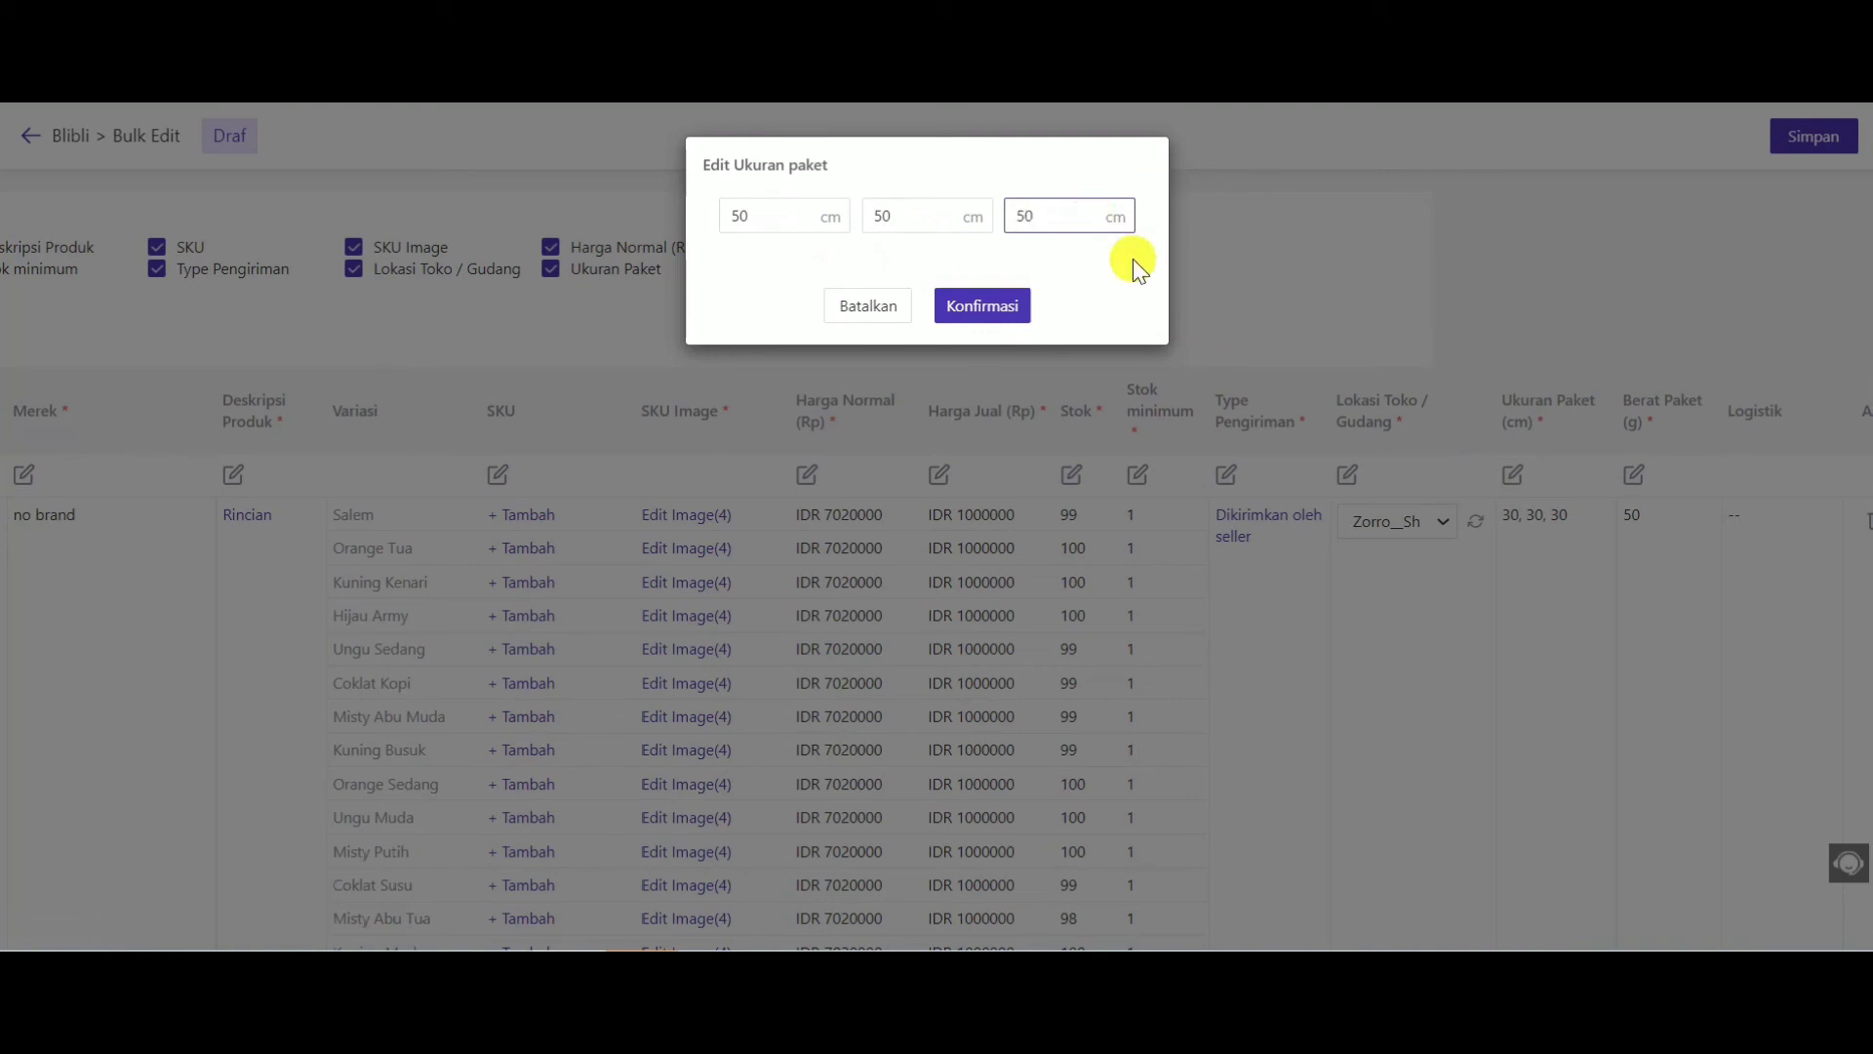
pyautogui.click(986, 310)
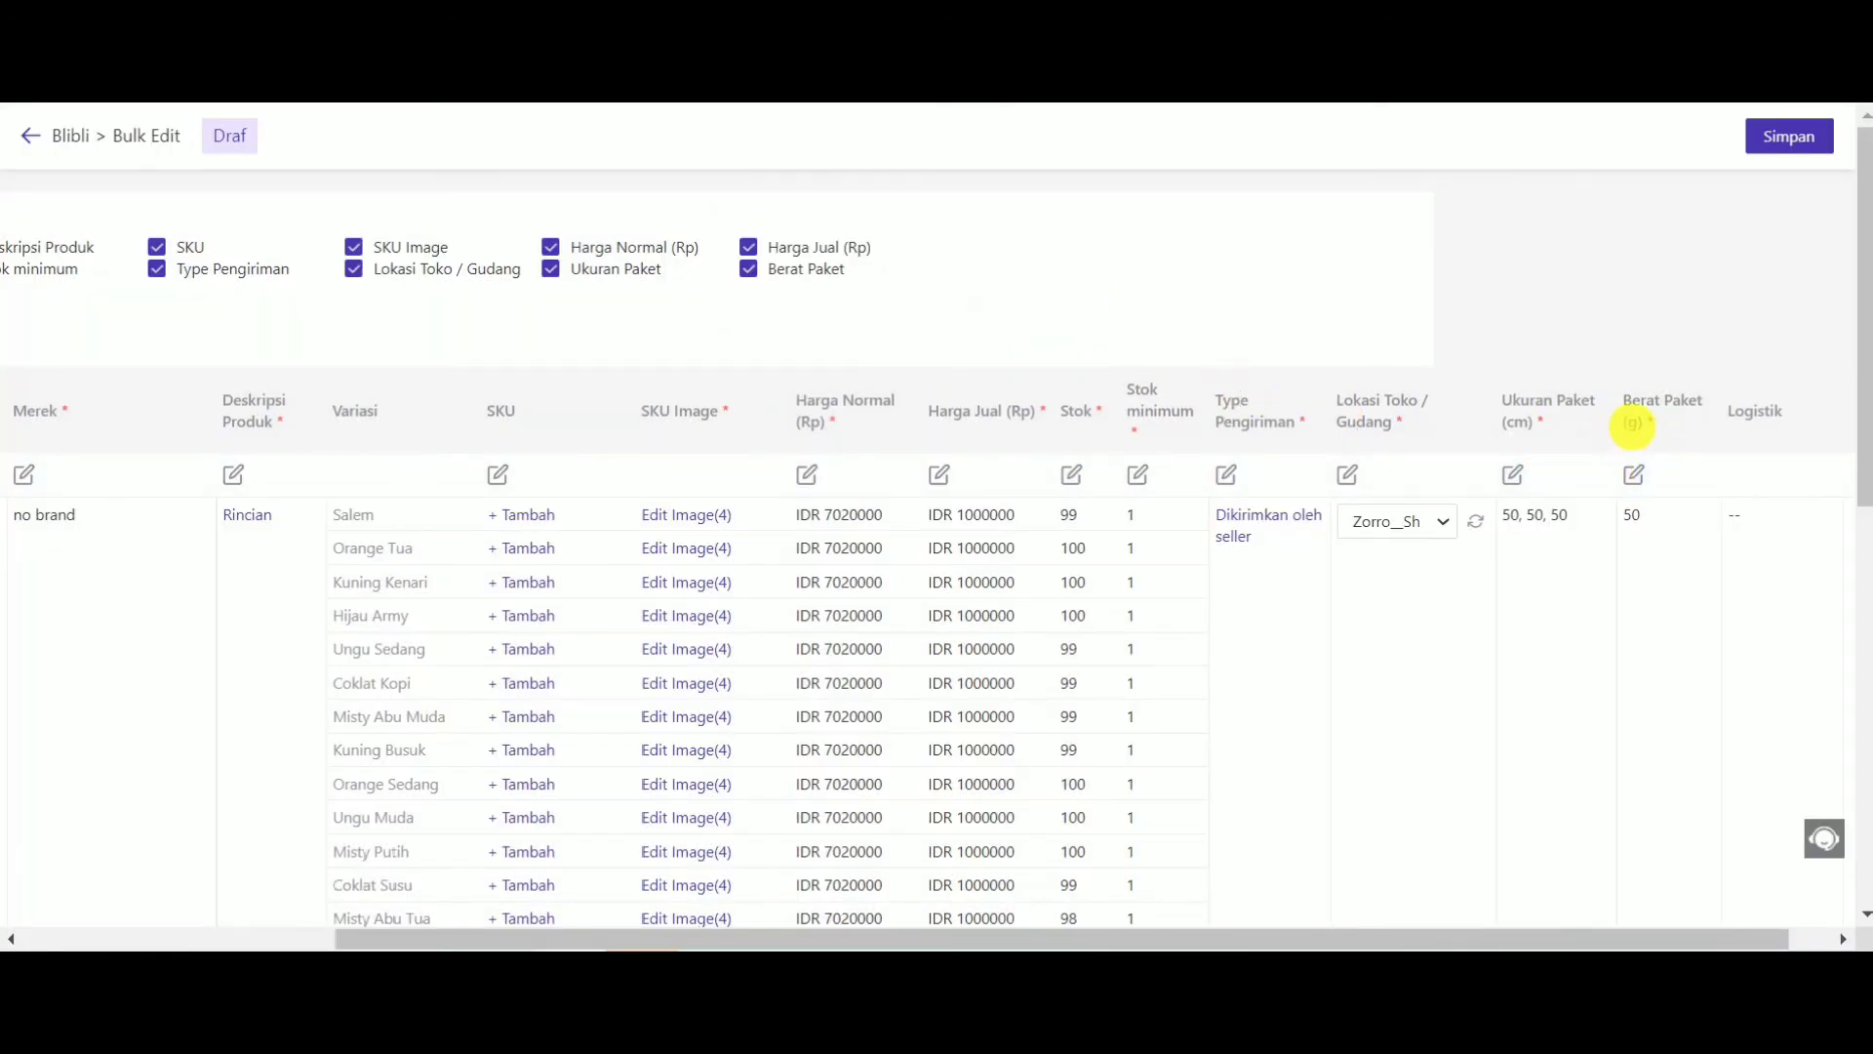
# Mass-edit the package weight (Berat Paket) of both products to 1000 g.
pyautogui.click(1635, 475)
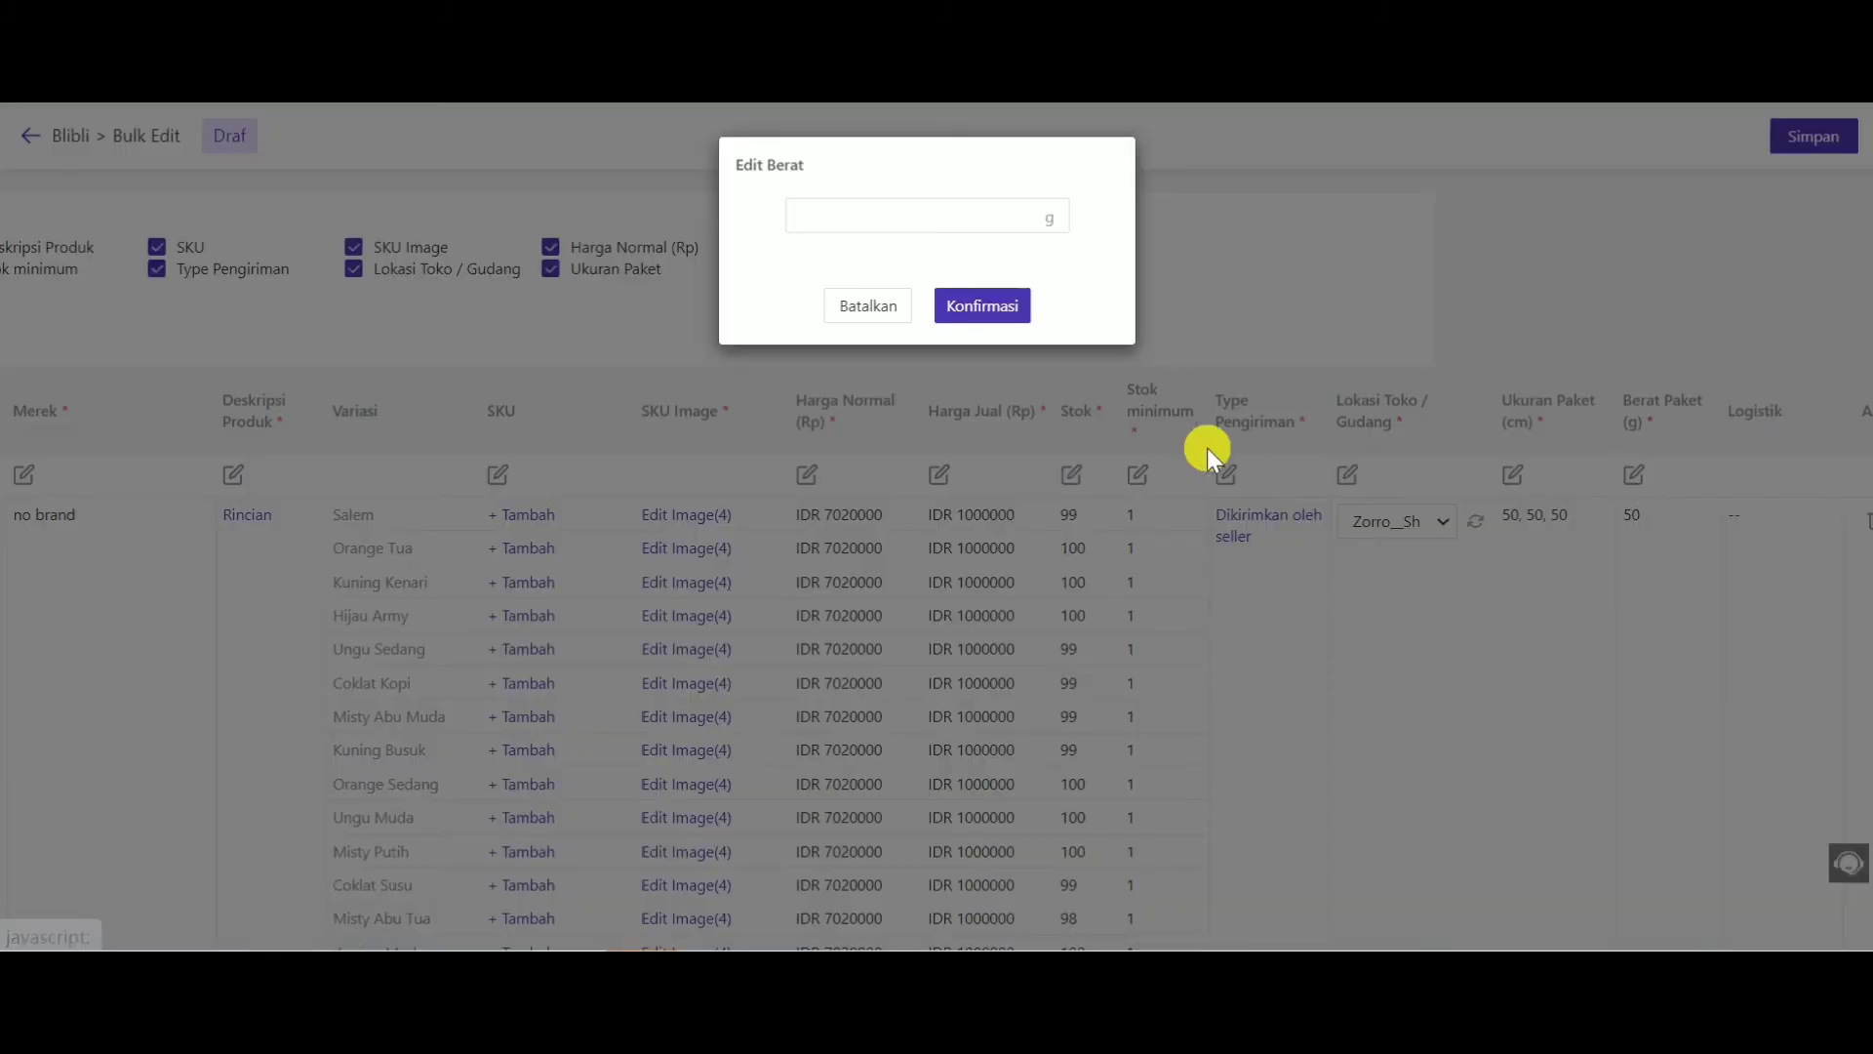
pyautogui.click(1019, 215)
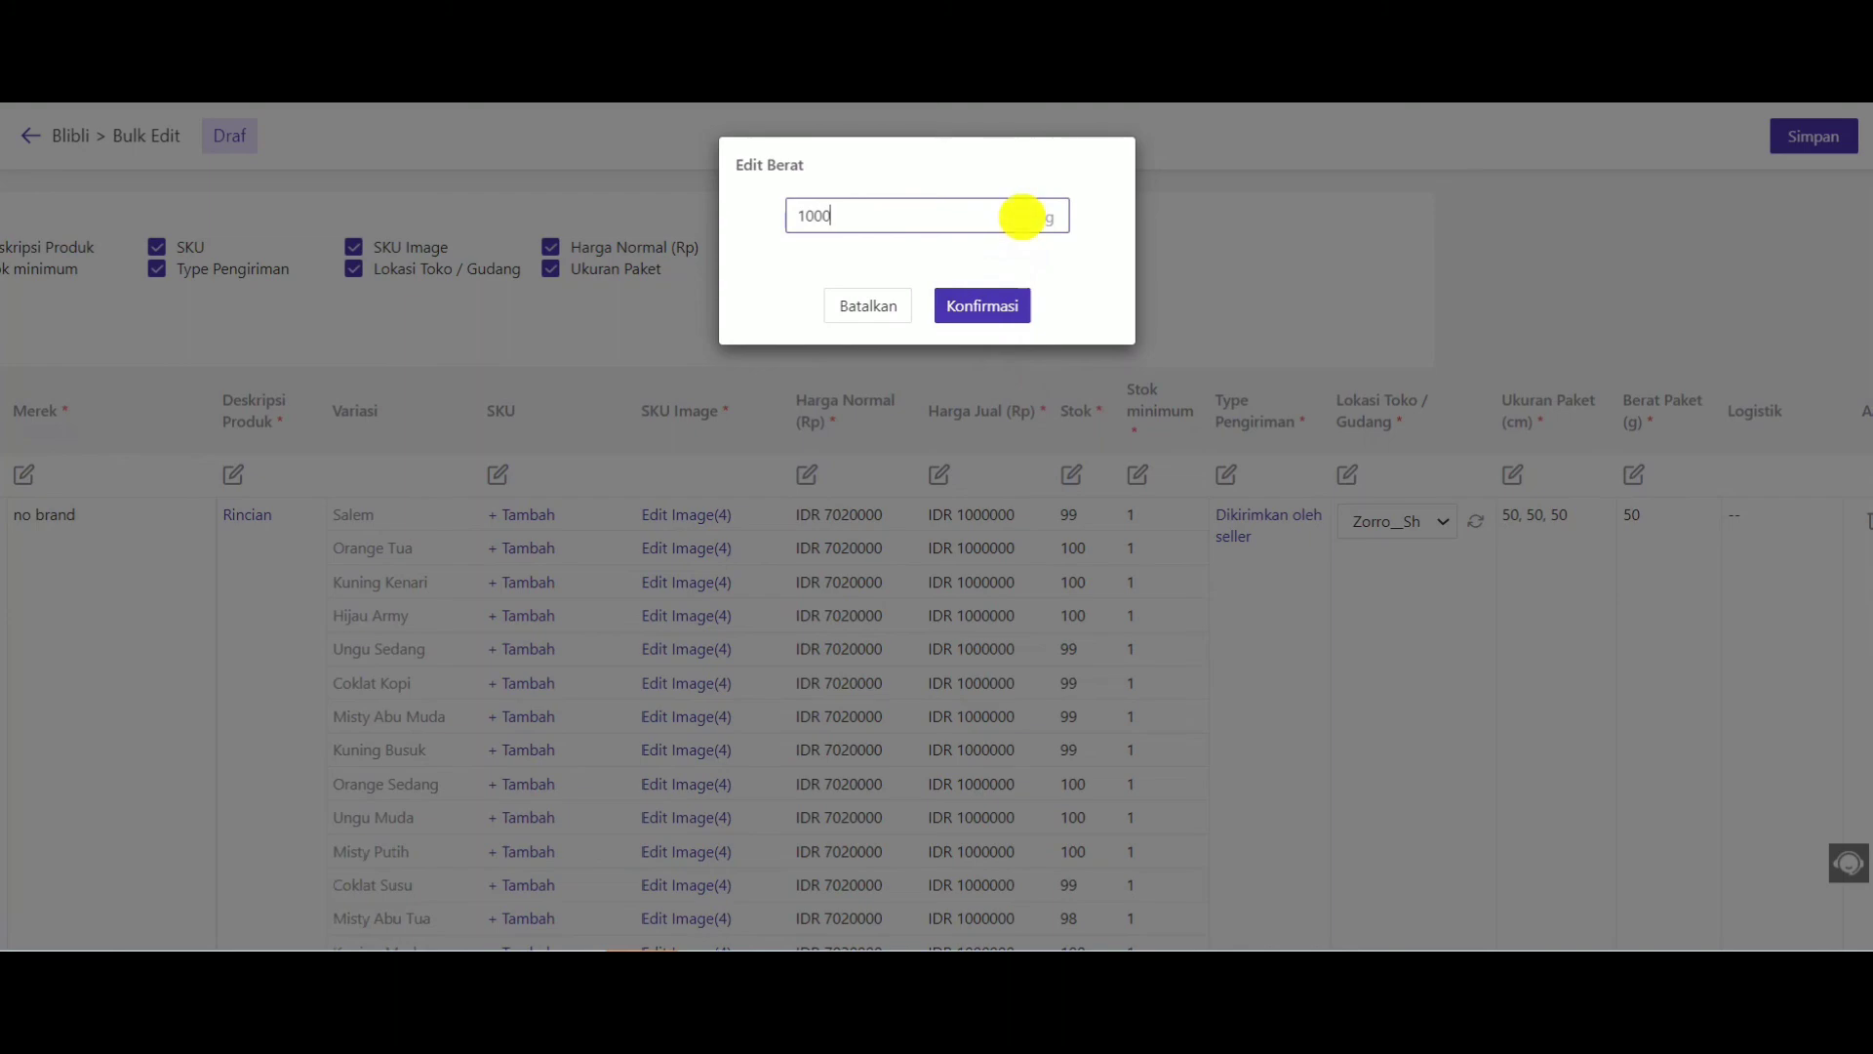
pyautogui.click(1000, 305)
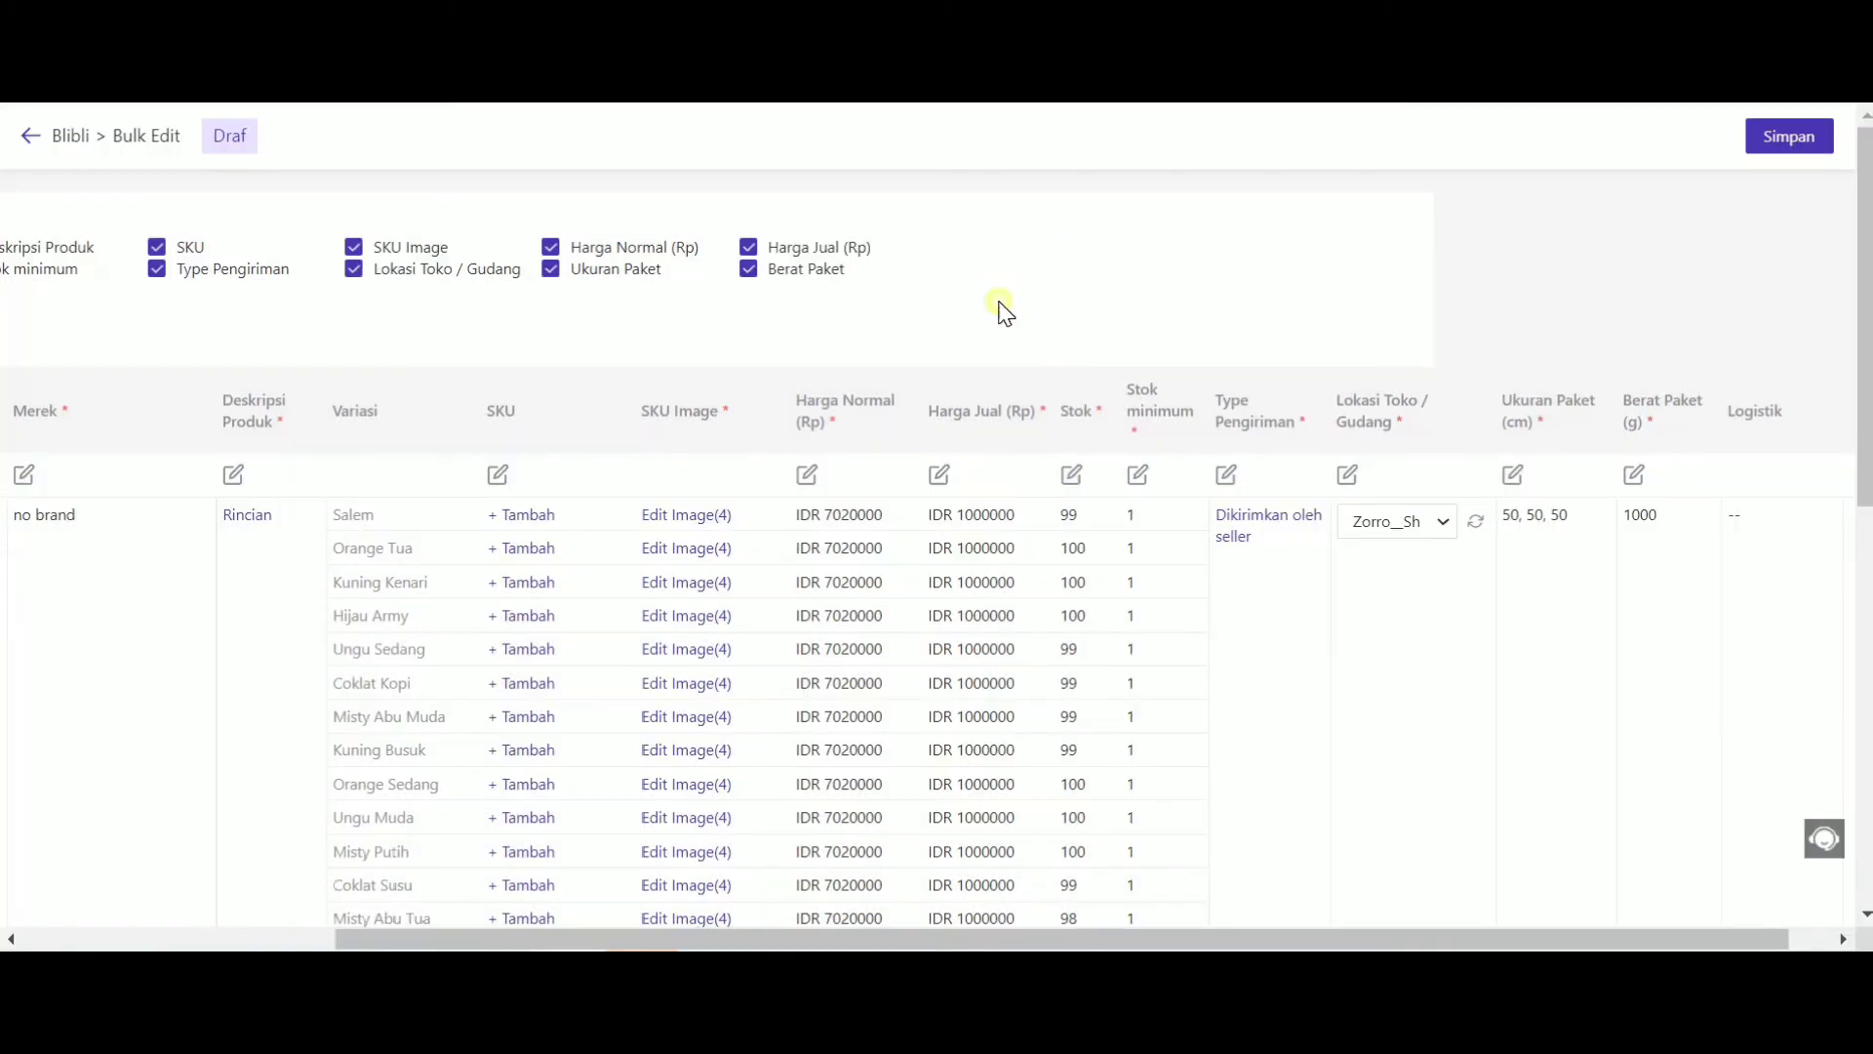
# Look over the remaining columns of the bulk edit table, save the mass edit and close its result report.
pyautogui.moveTo(983, 932); pyautogui.dragTo(1295, 915)
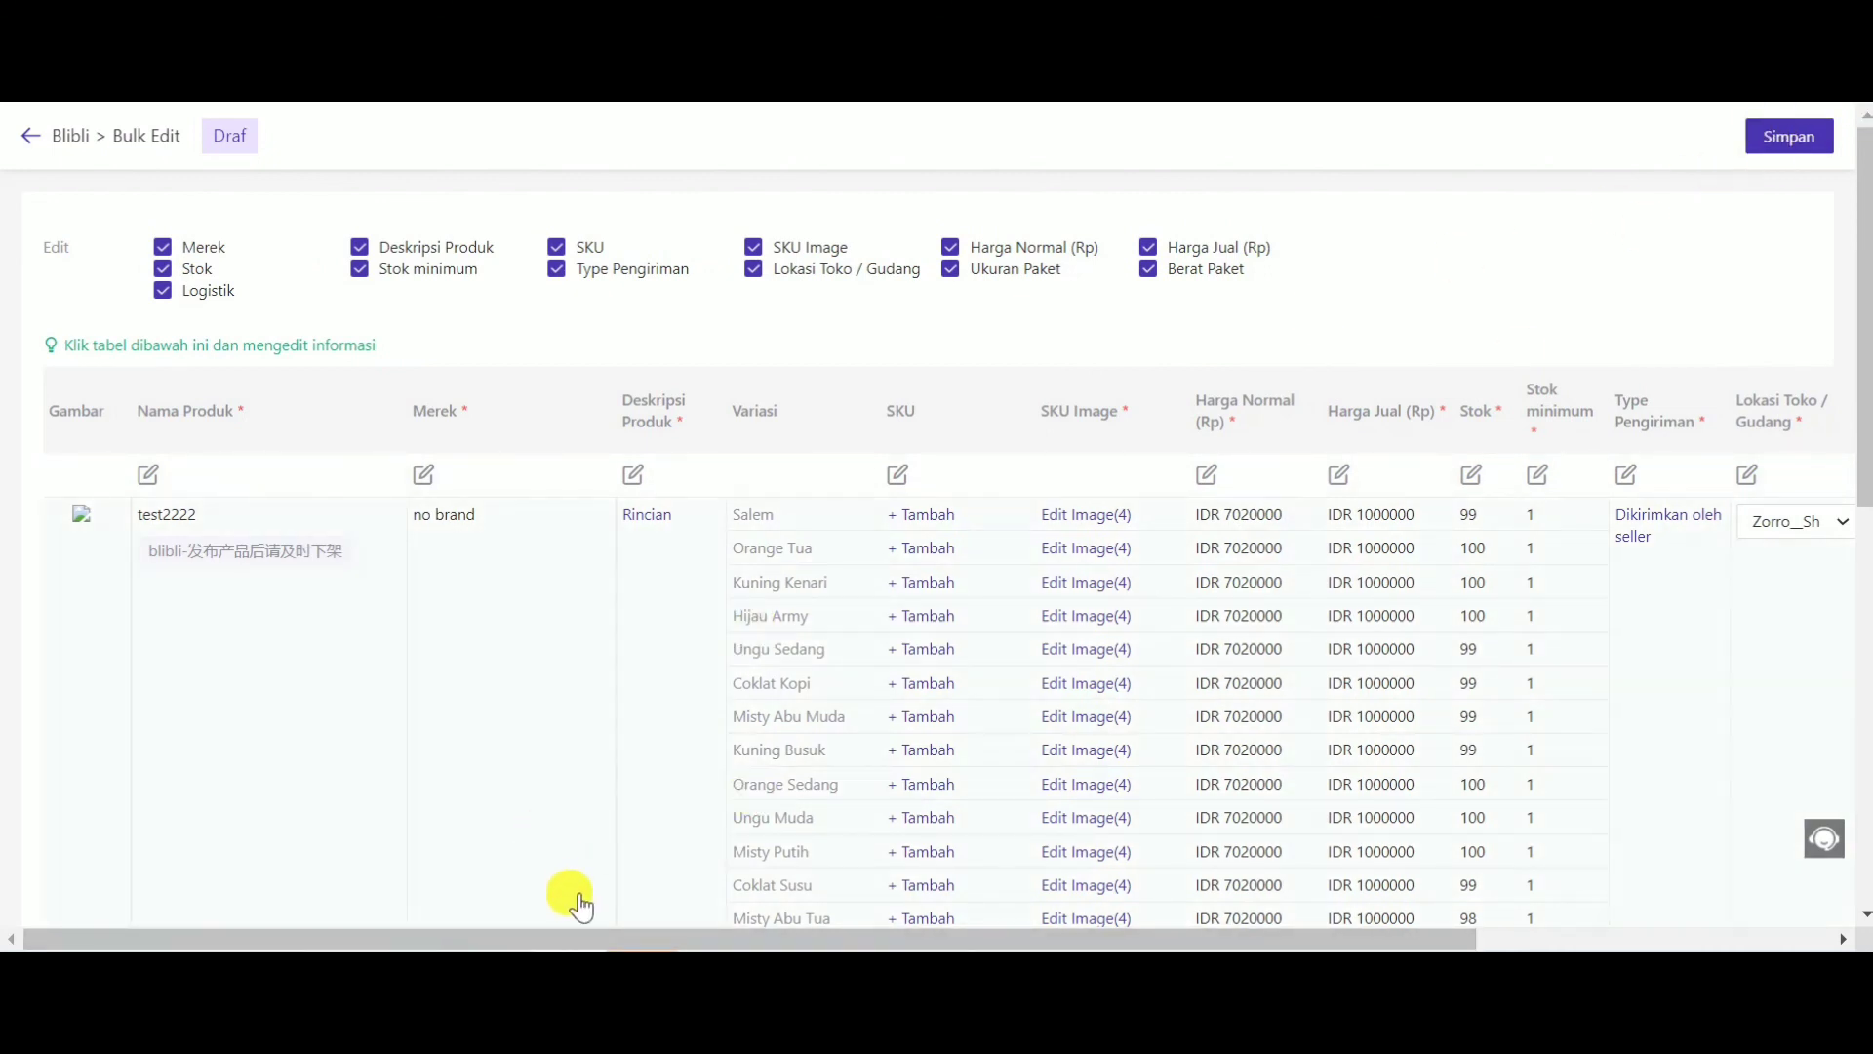
pyautogui.moveTo(561, 937)
pyautogui.mouseDown()
pyautogui.moveTo(1037, 936)
pyautogui.moveTo(561, 937)
pyautogui.mouseUp()
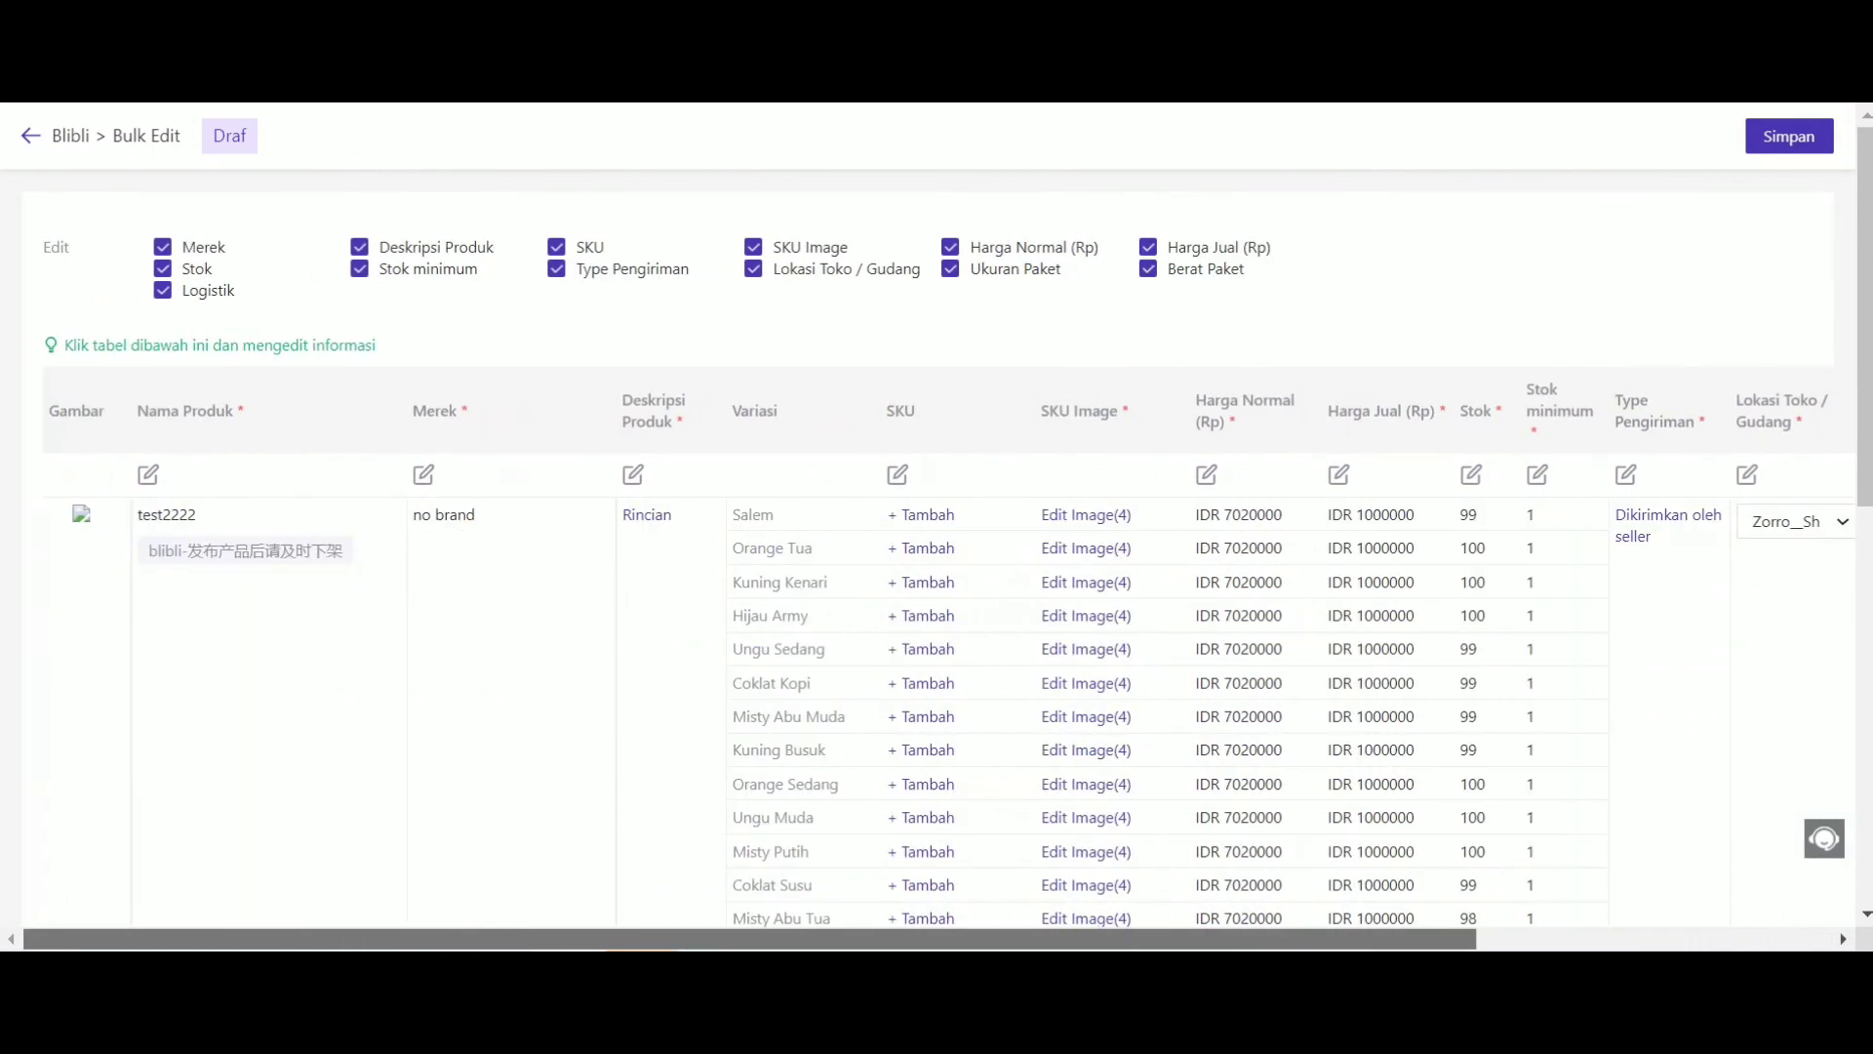
pyautogui.click(1795, 137)
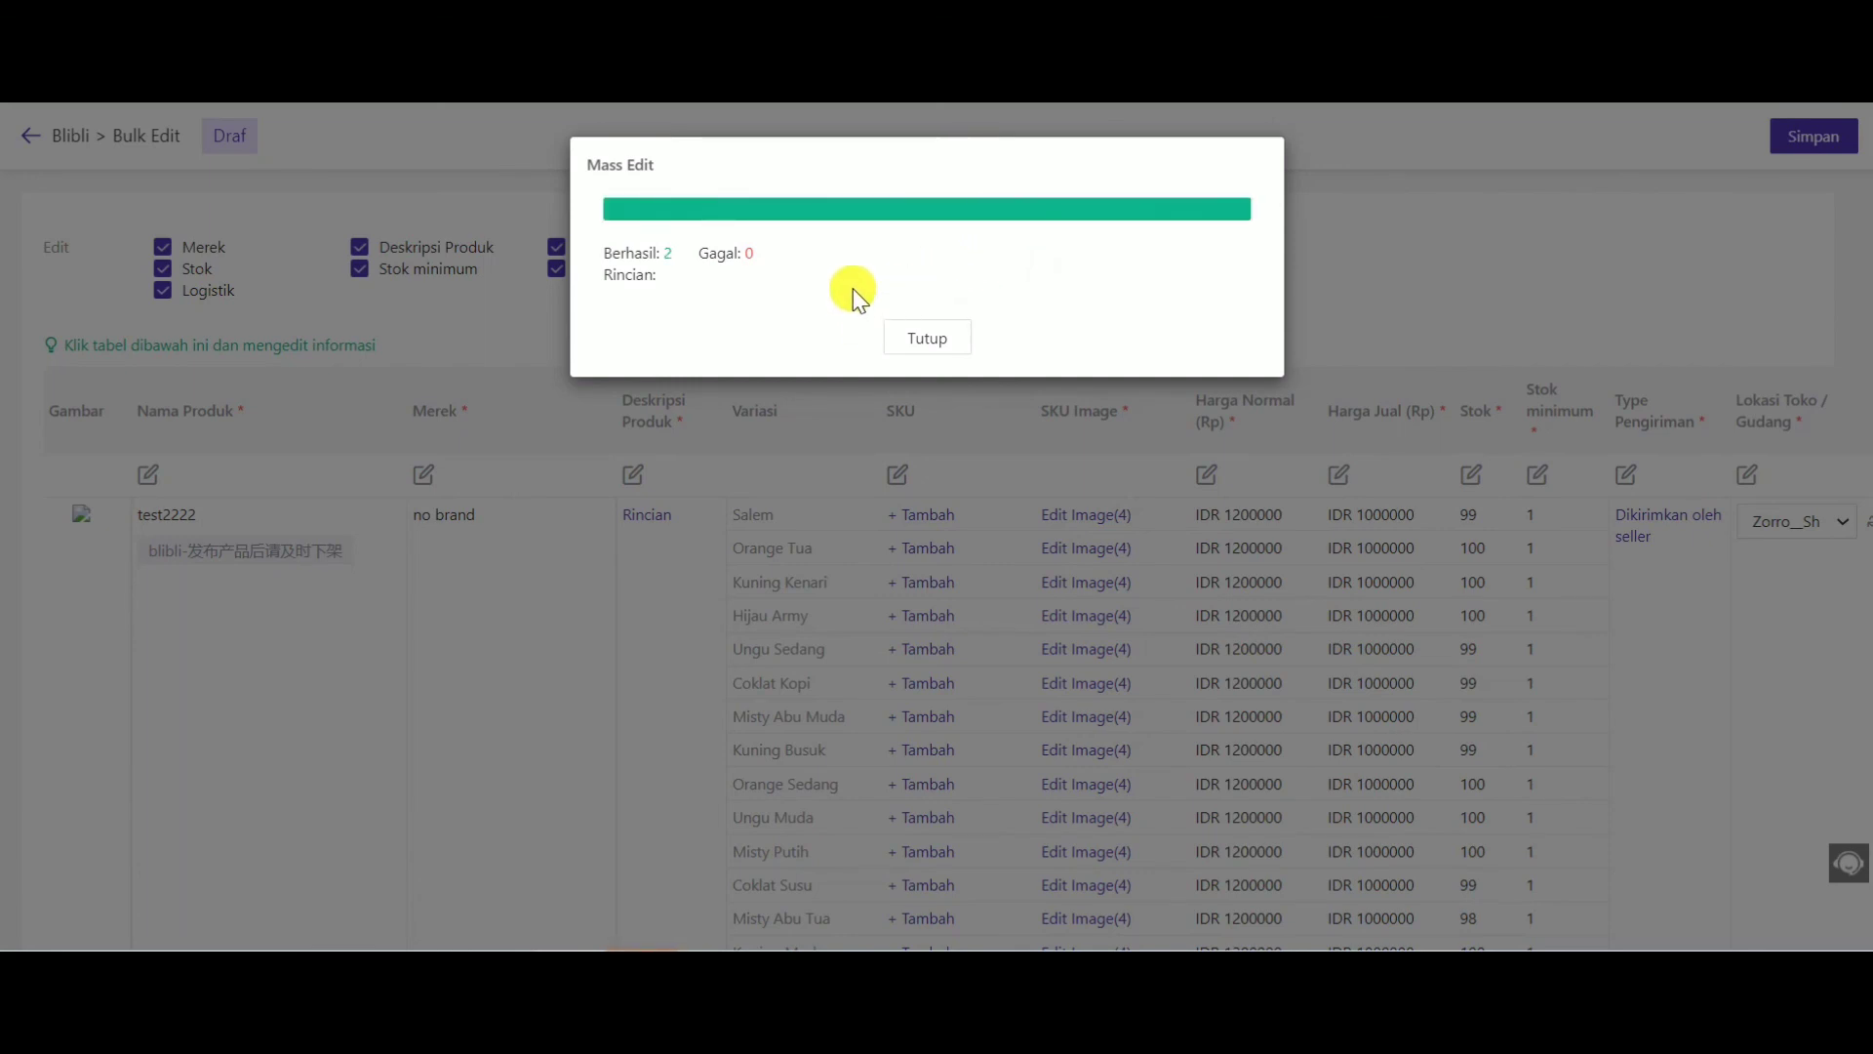
pyautogui.click(929, 337)
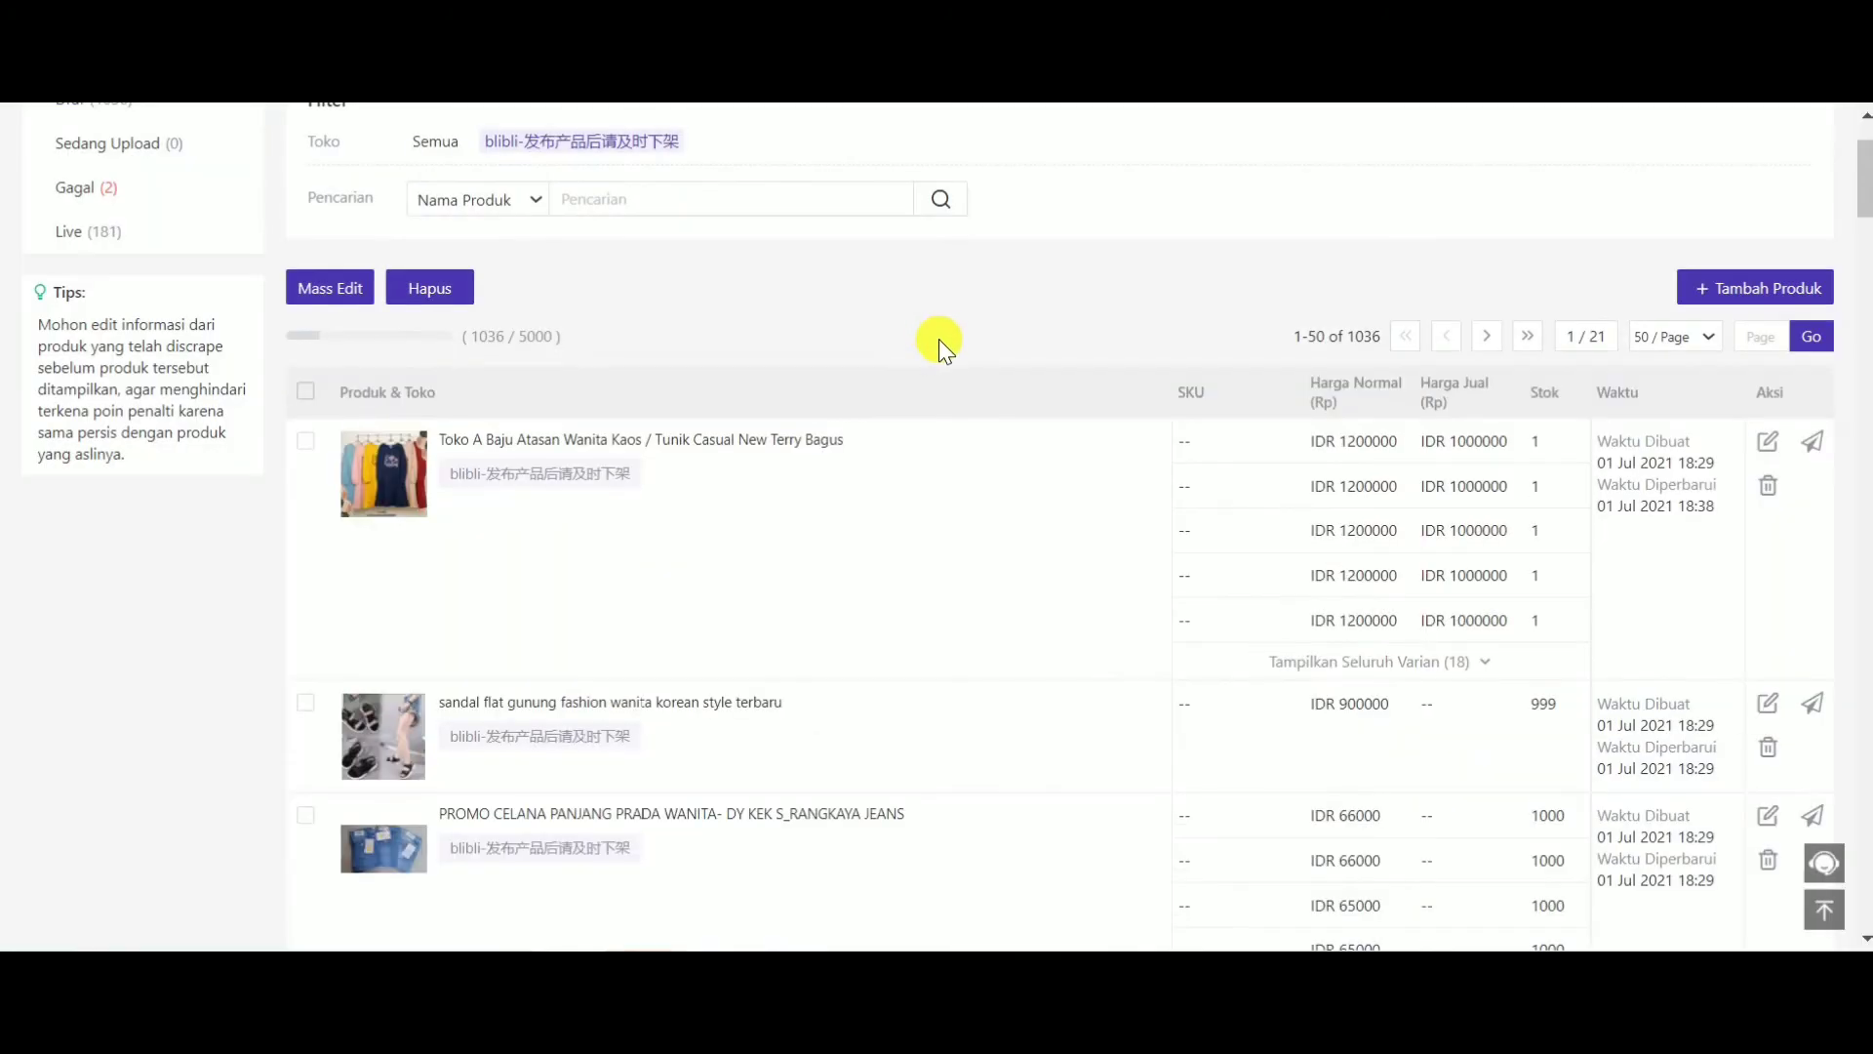
# Publish the draft Toko A Baju Atasan Wanita Kaos / Tunik Casual New Terry Bagus to Blibli and reload the draft list.
pyautogui.scroll(2, 1005, 517)
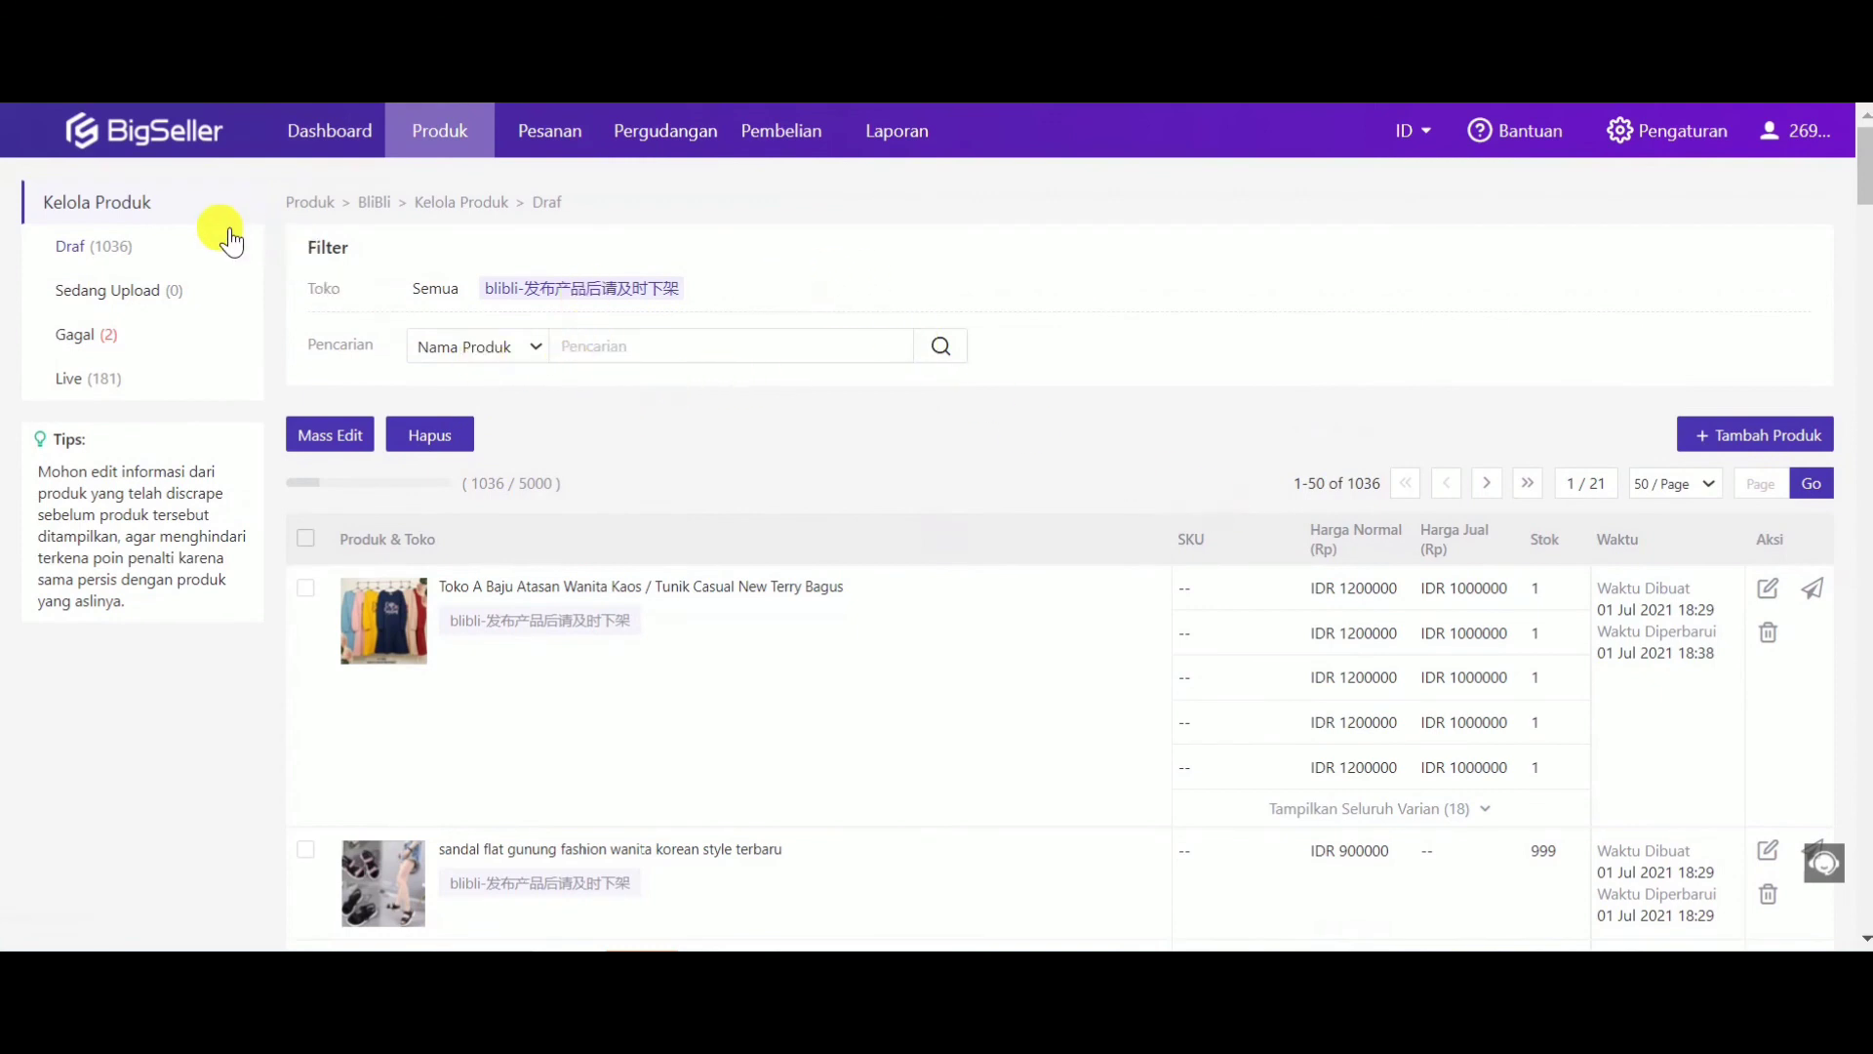
pyautogui.click(111, 252)
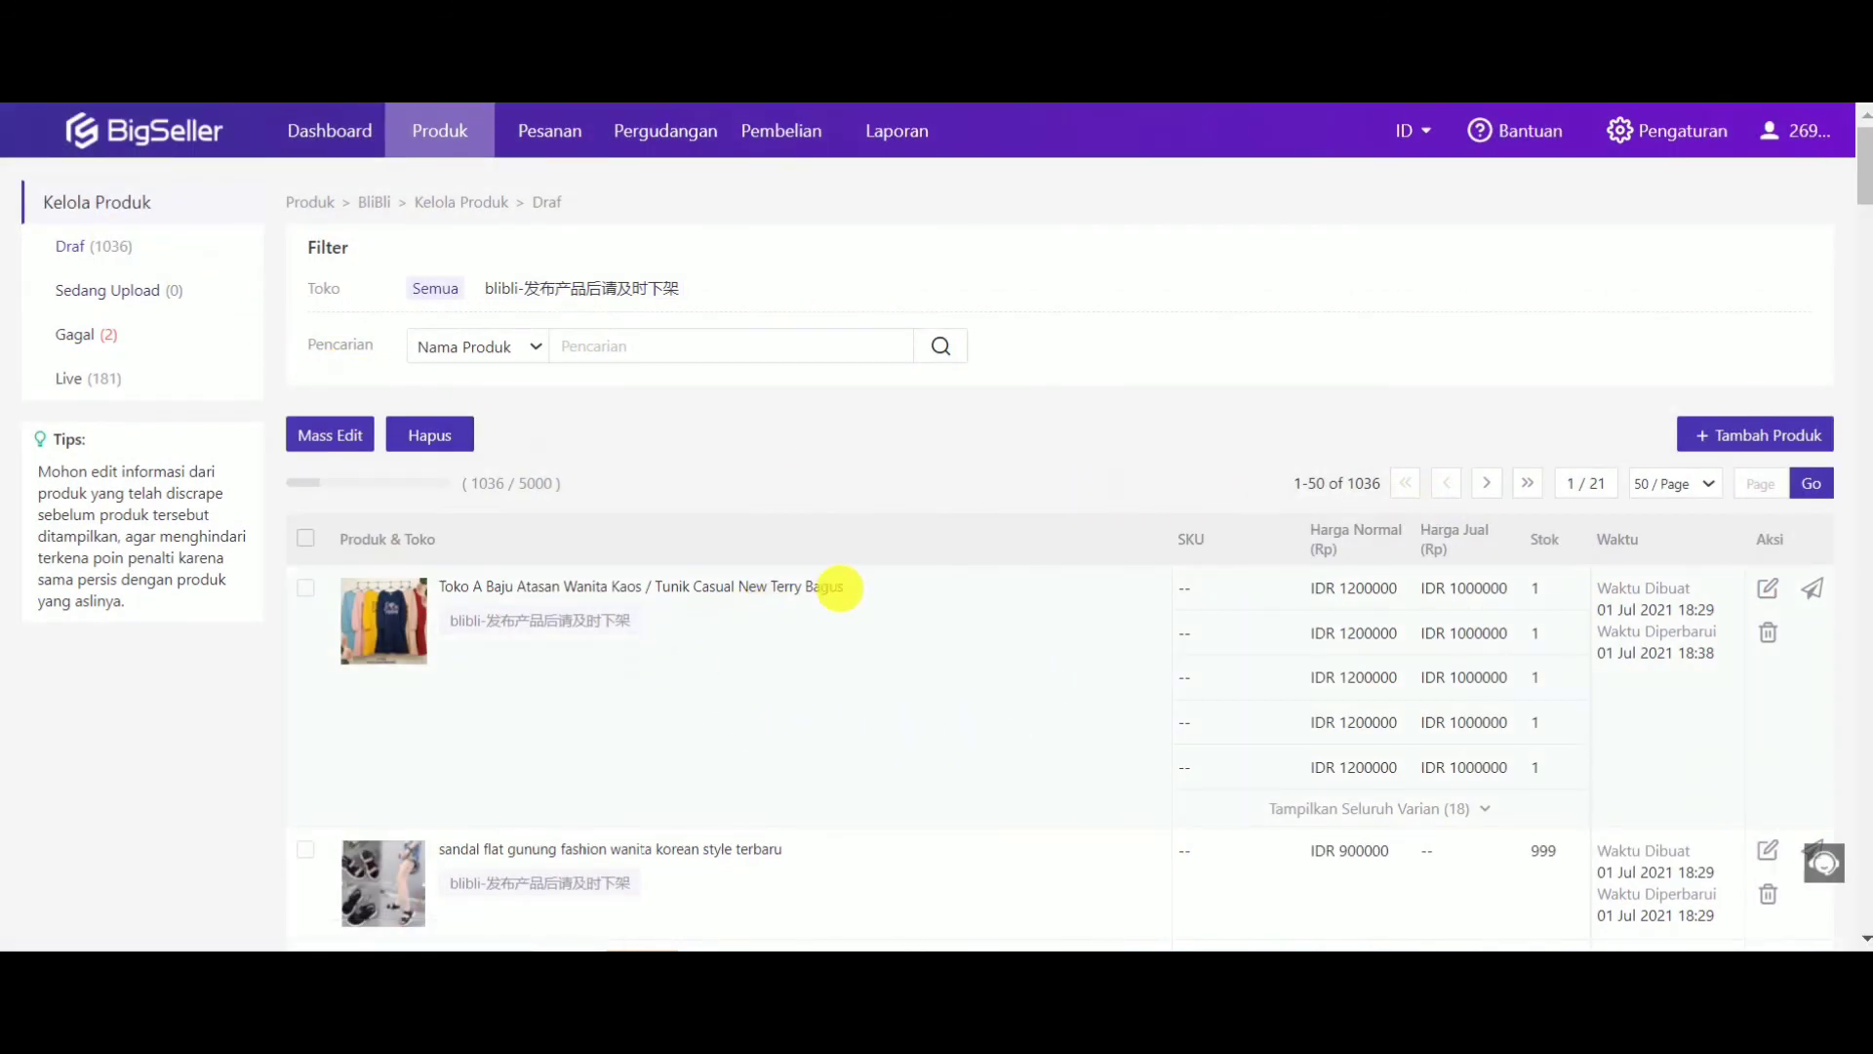
pyautogui.click(1814, 593)
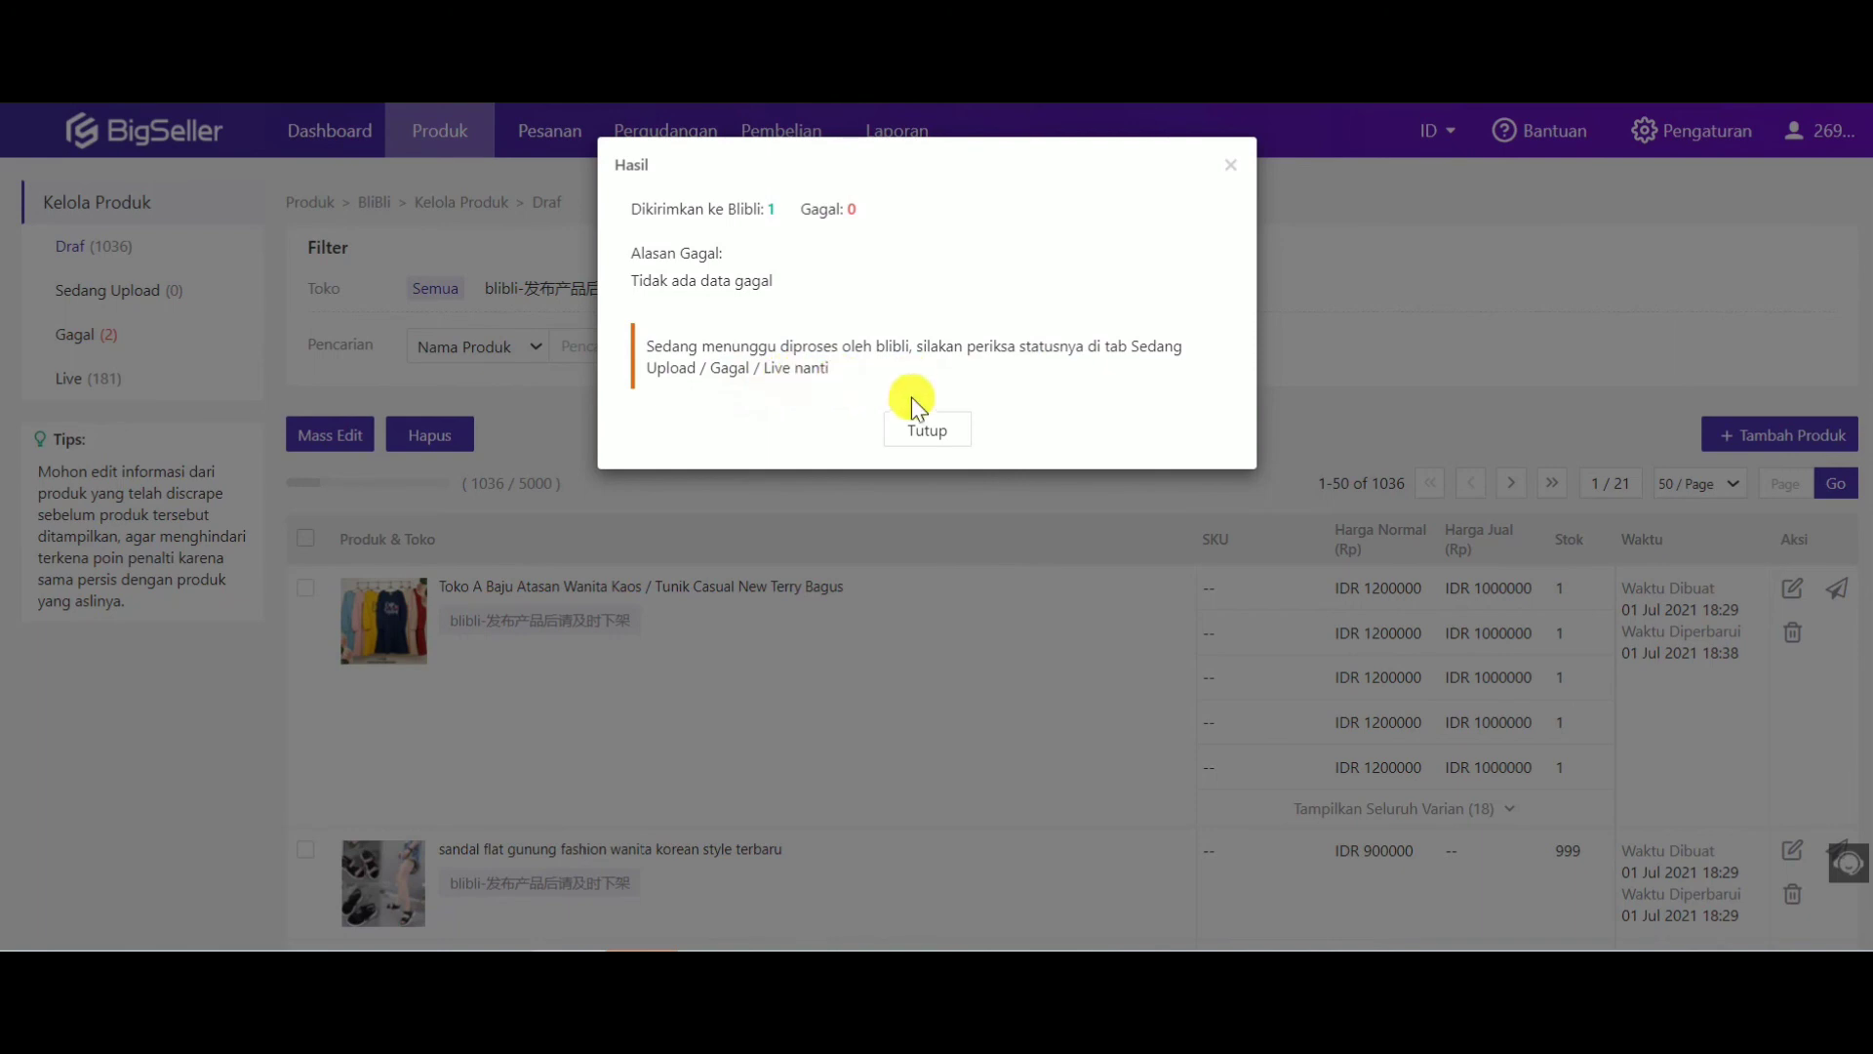
pyautogui.click(927, 430)
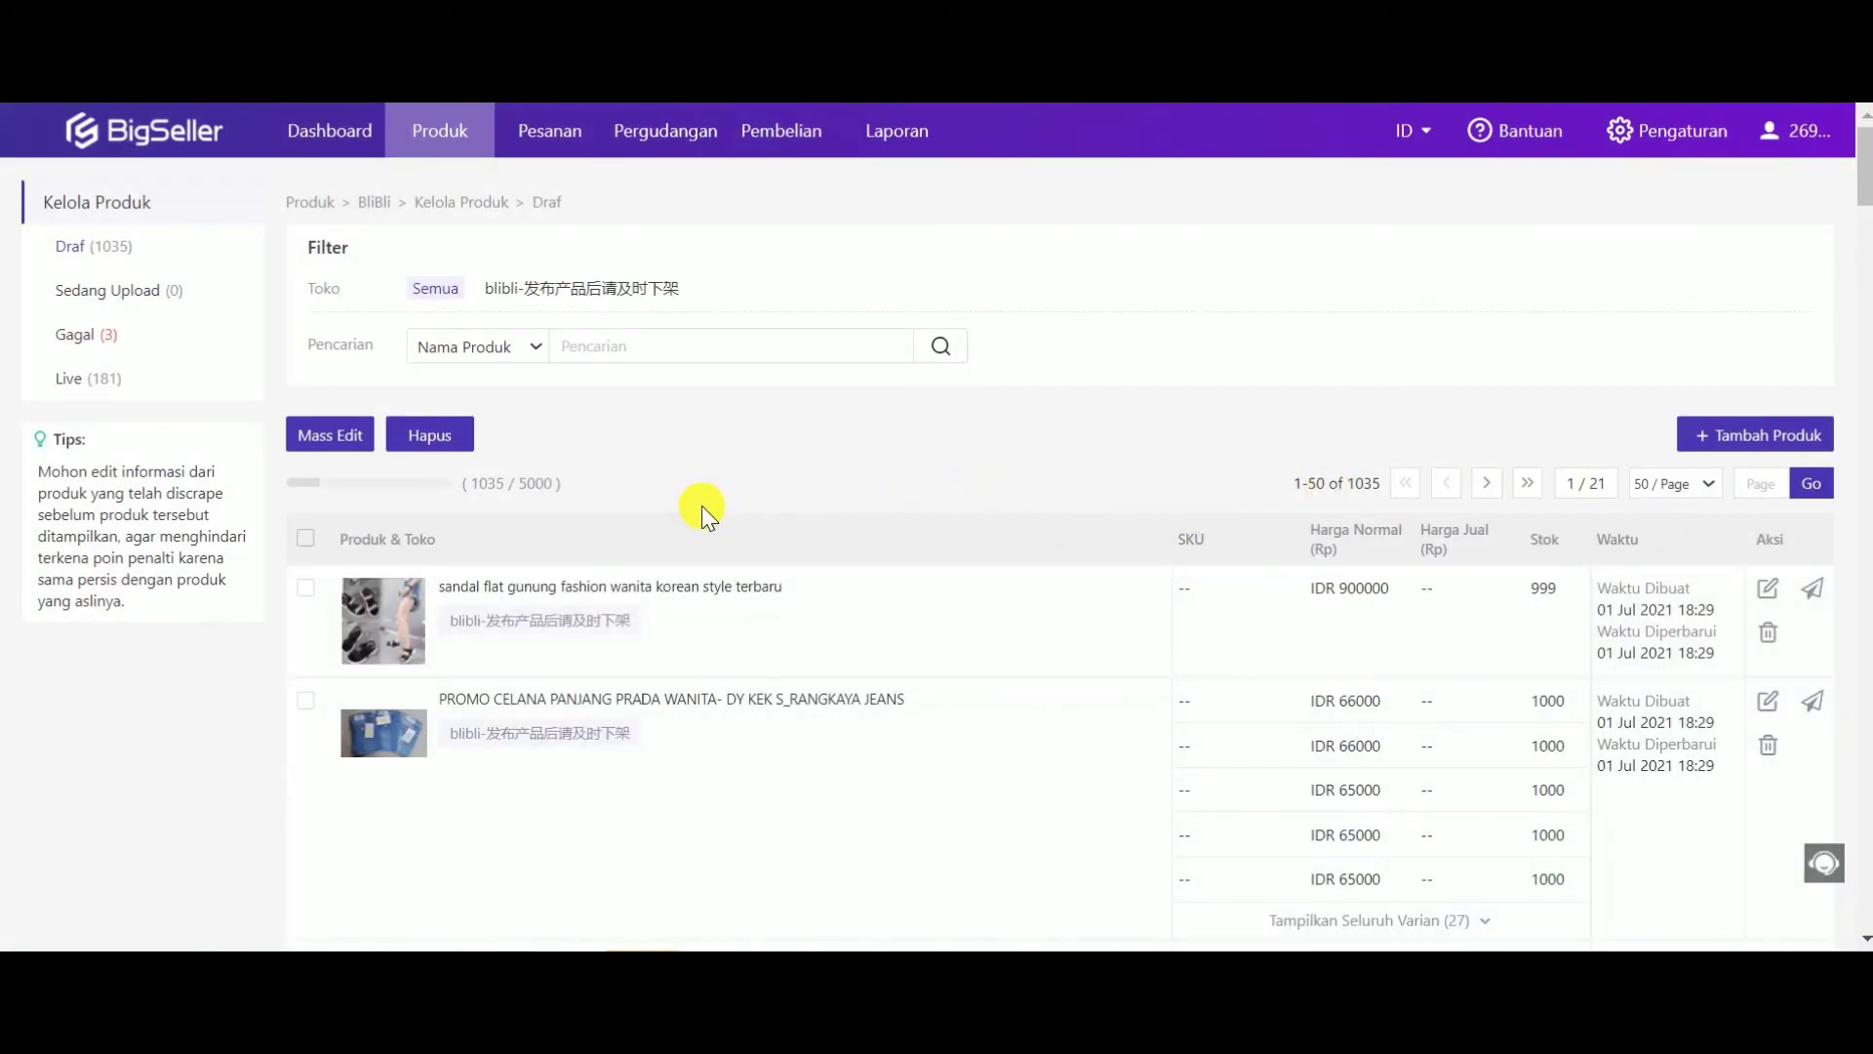
pyautogui.click(97, 258)
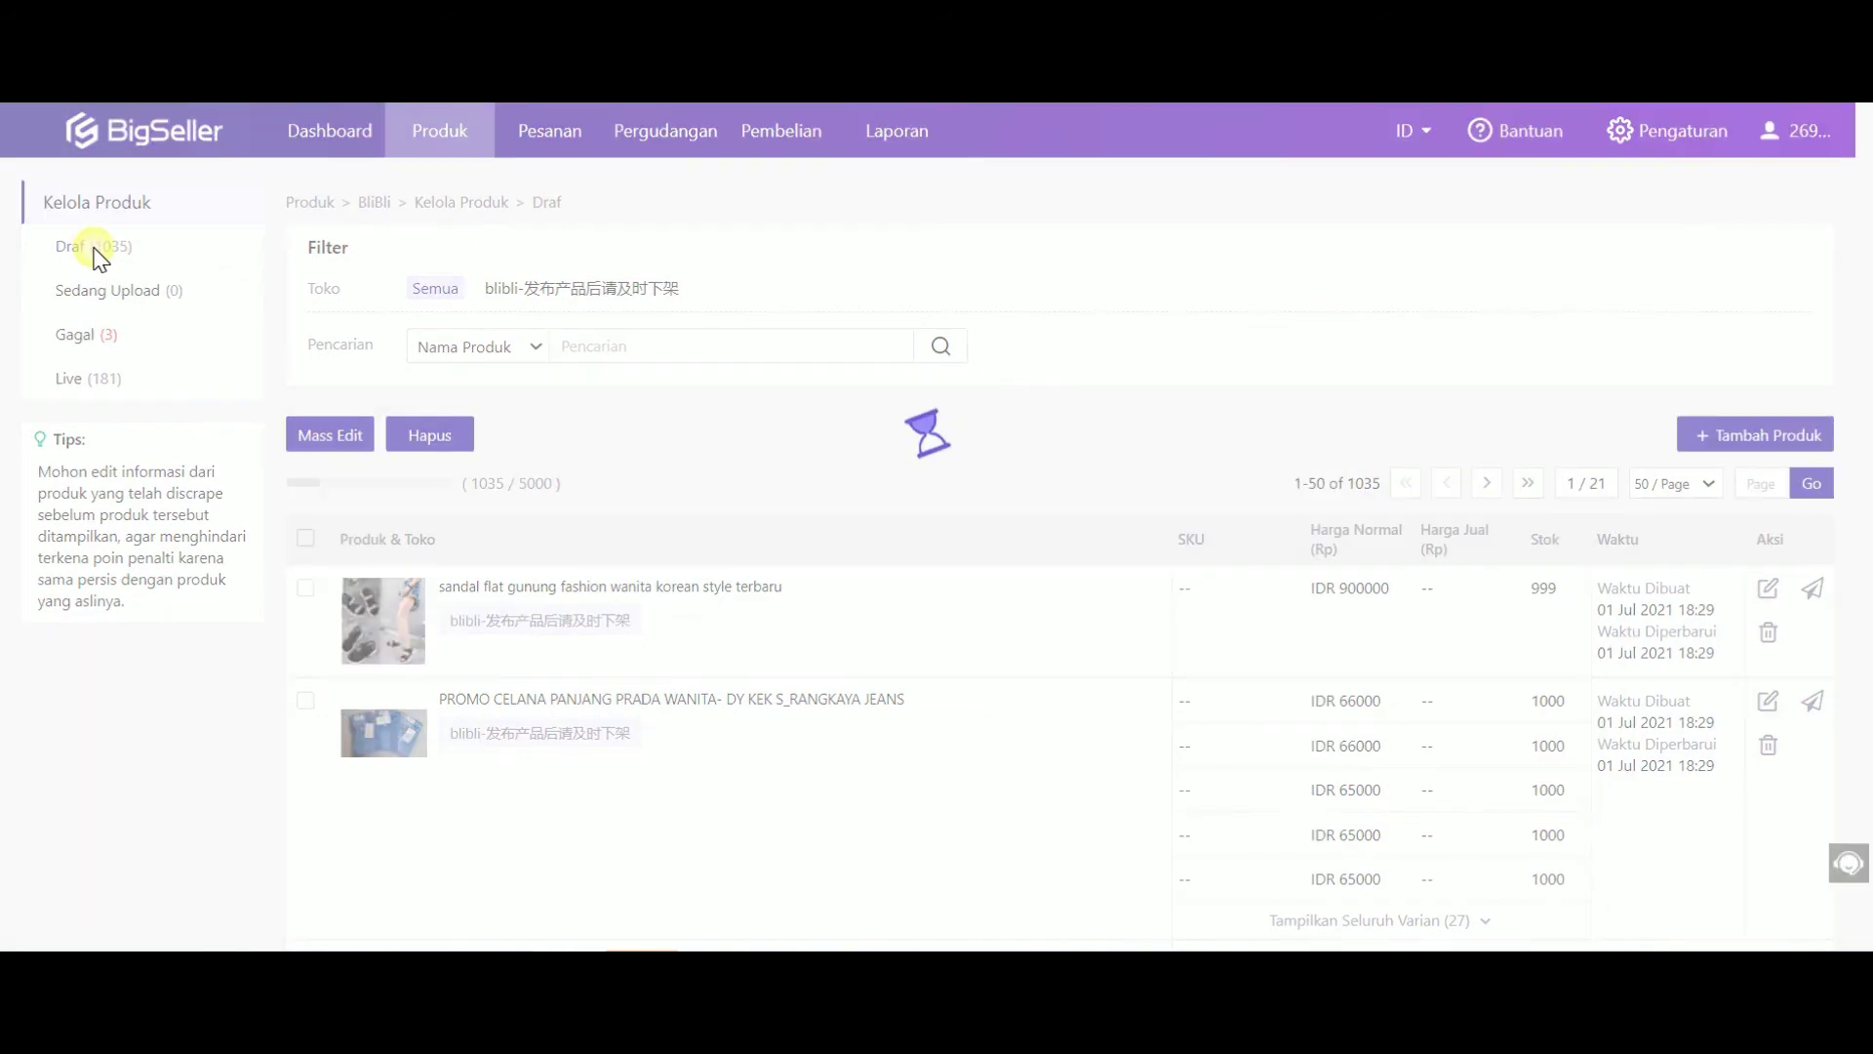
pyautogui.scroll(-5, 468, 566)
pyautogui.scroll(5, 524, 588)
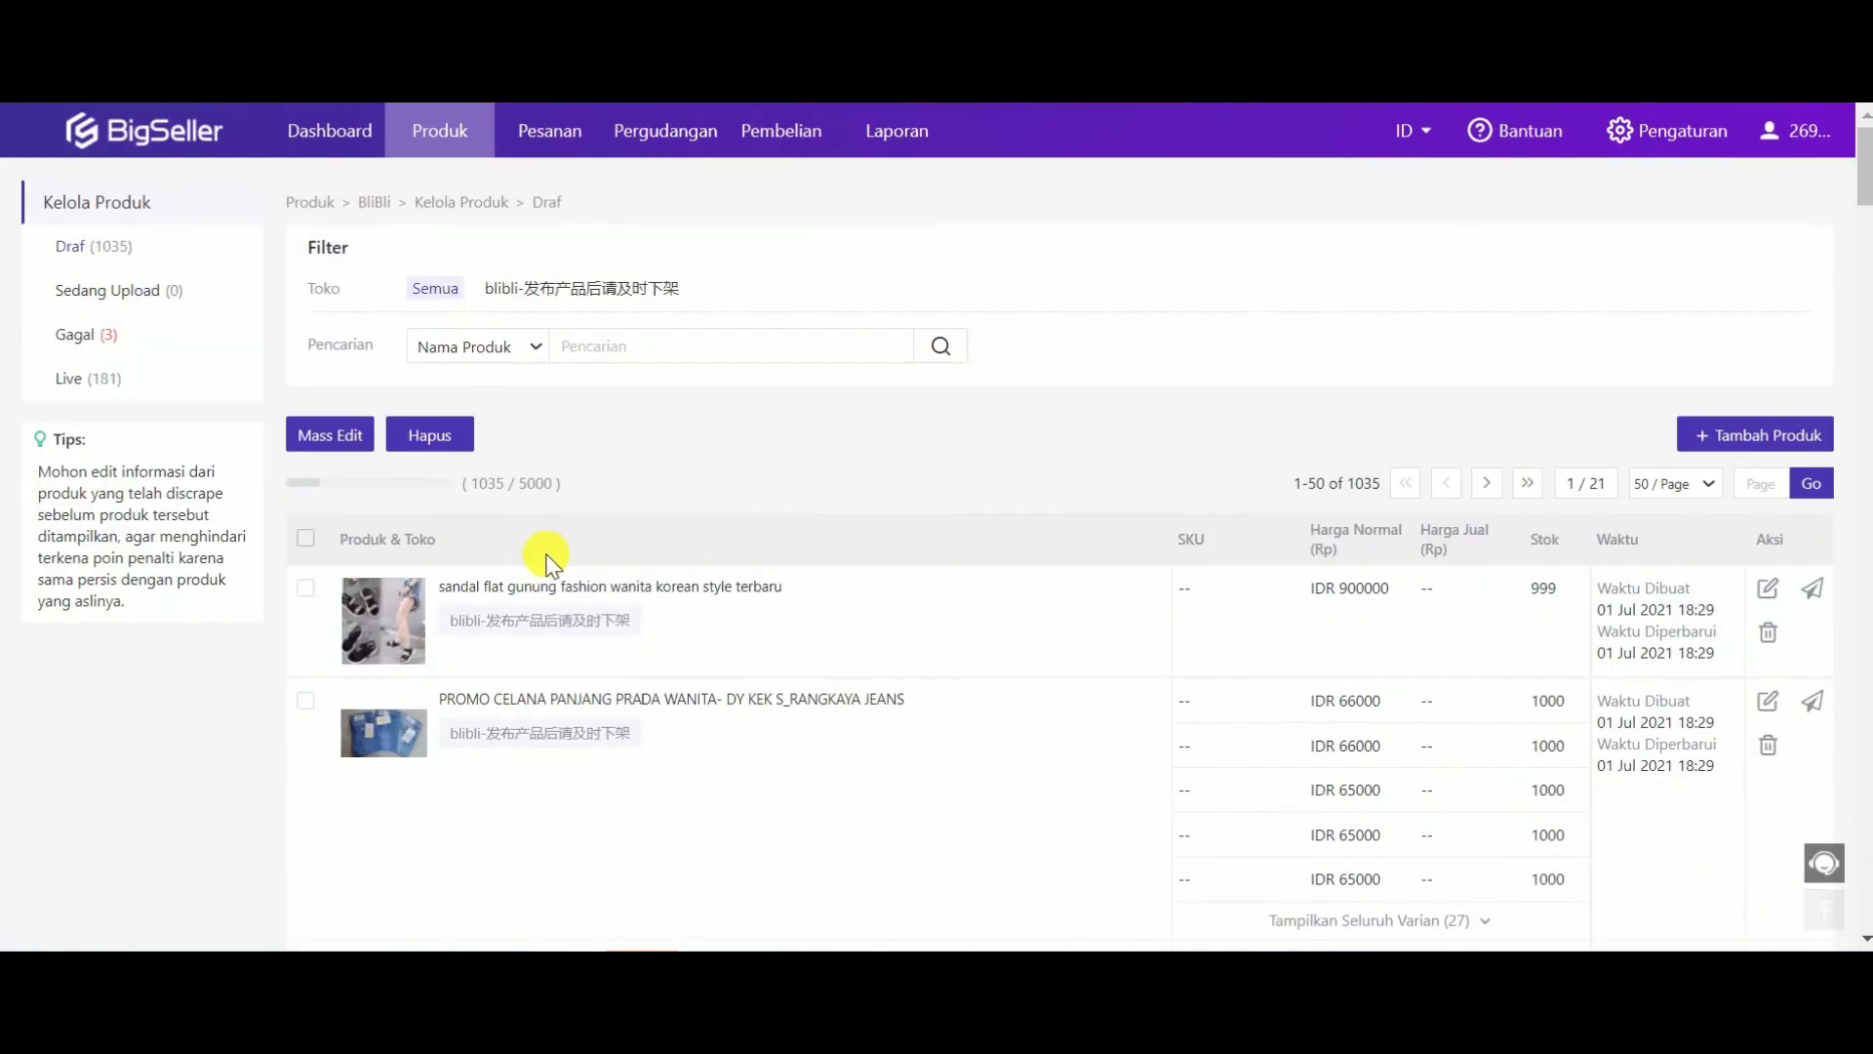